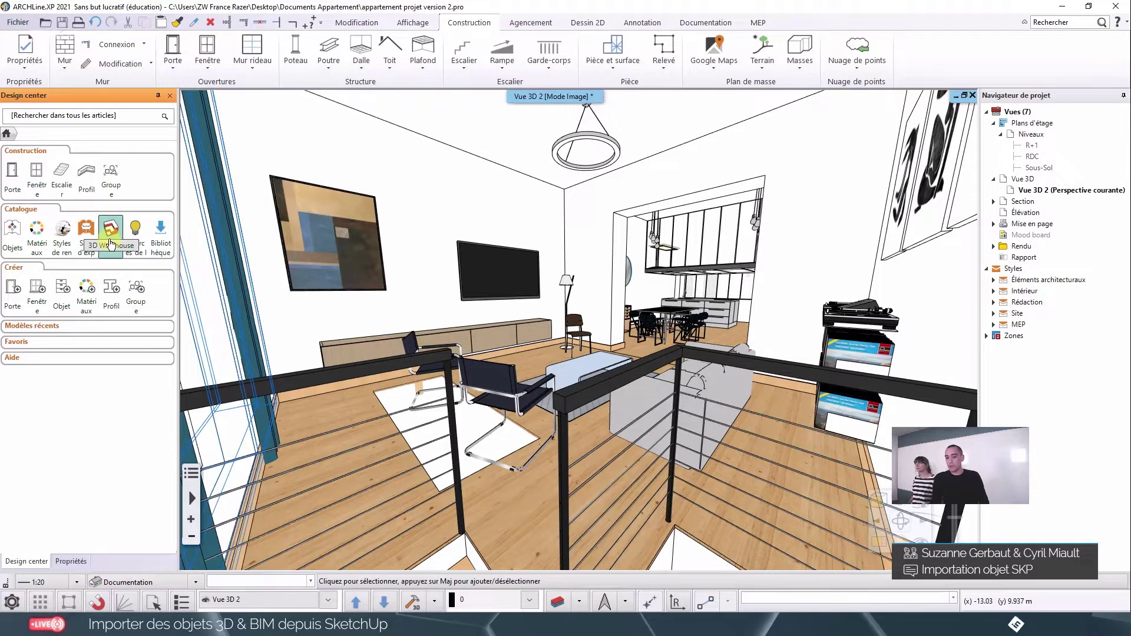
Step: Show the Agencement tab's Bibliothèques tools, including 3D Warehouse, beside the apartment's 3D view
{"action": "left_click", "coordinate": [511, 27]}
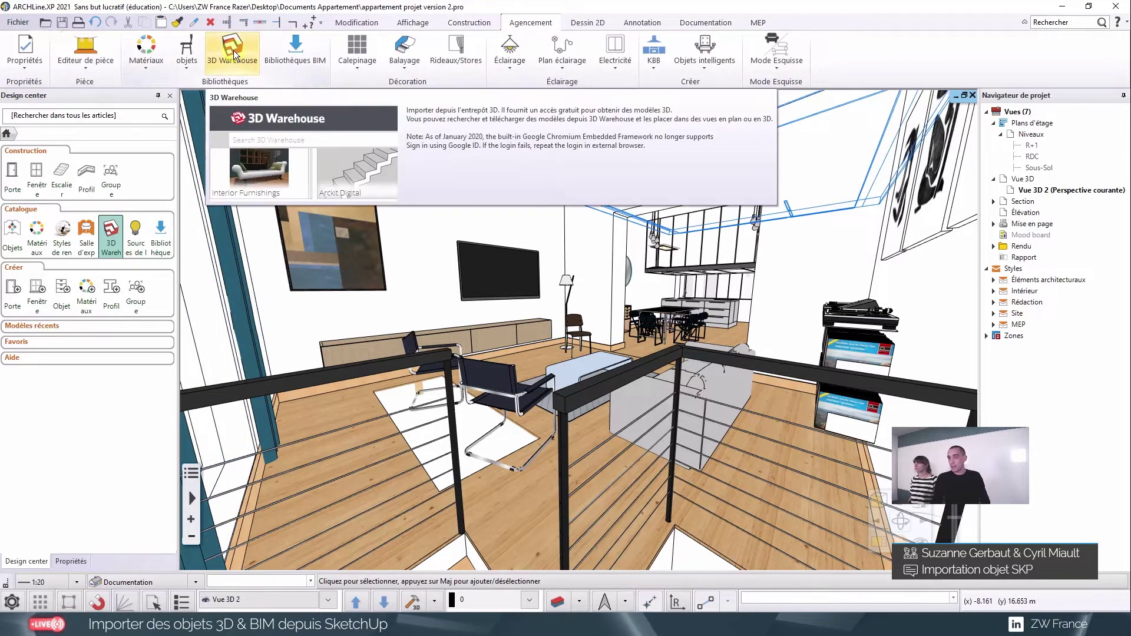
{"action": "left_click", "coordinate": [109, 468]}
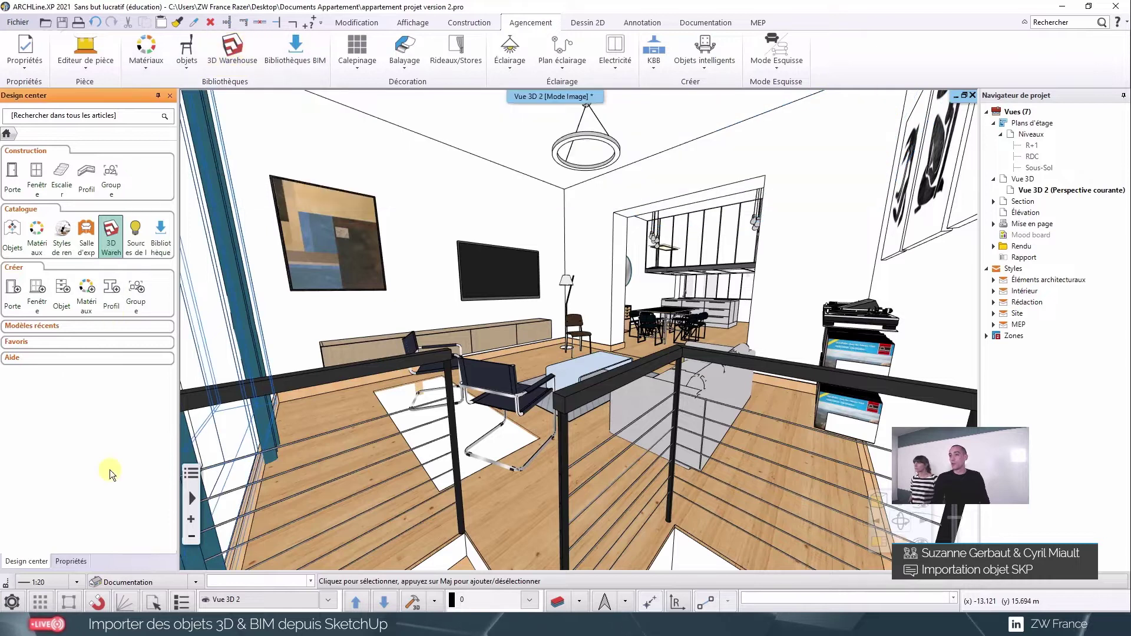
{"action": "left_click", "coordinate": [163, 582]}
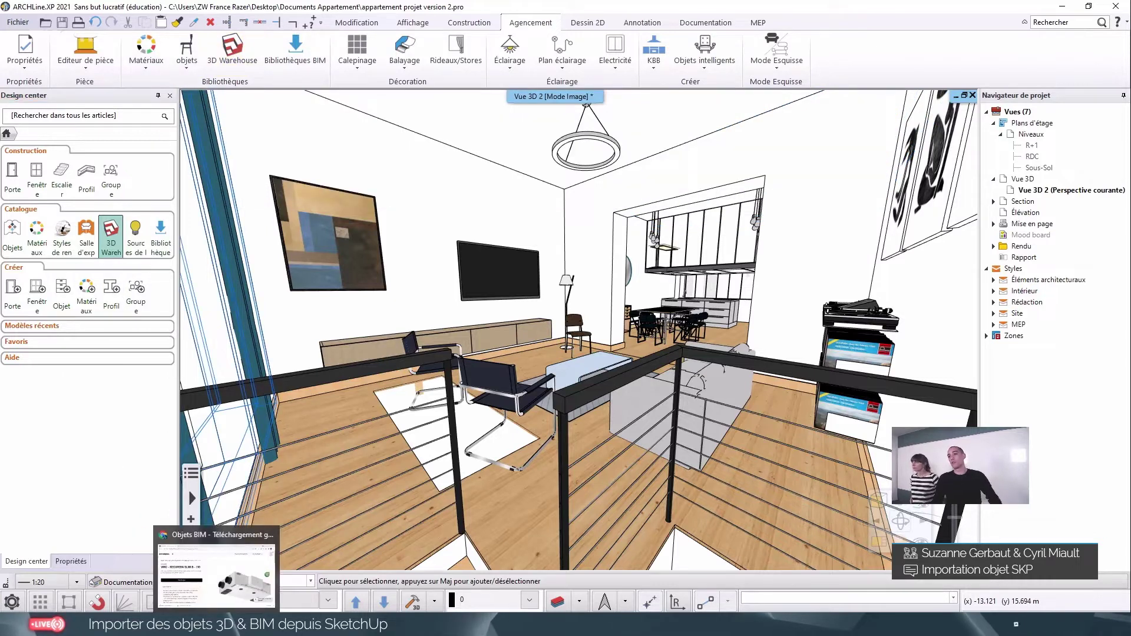
Step: In Chrome, search the web for '3dwarehouse'
{"action": "left_click", "coordinate": [218, 565]}
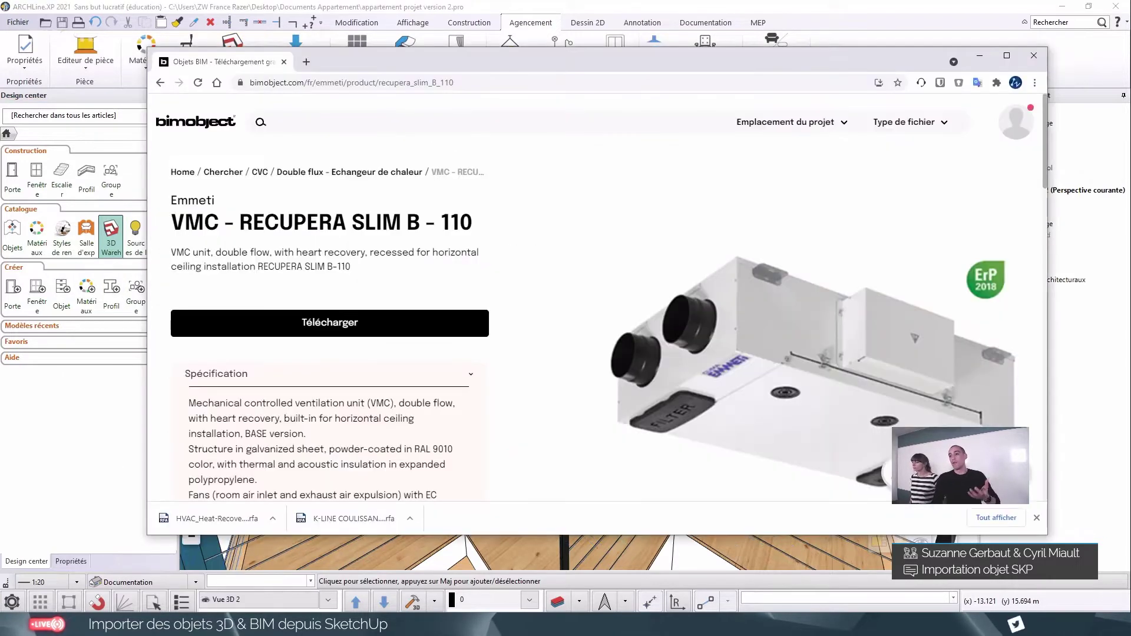
{"action": "left_click", "coordinate": [366, 81]}
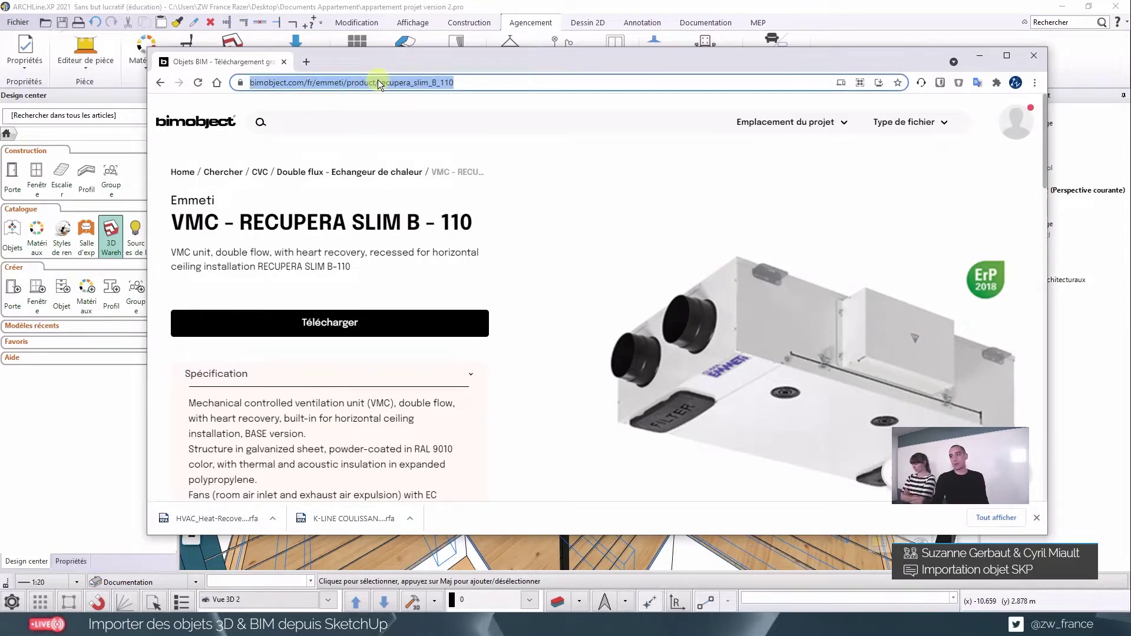
{"action": "type", "text": "3dwarehouse"}
{"action": "key", "text": "Return"}
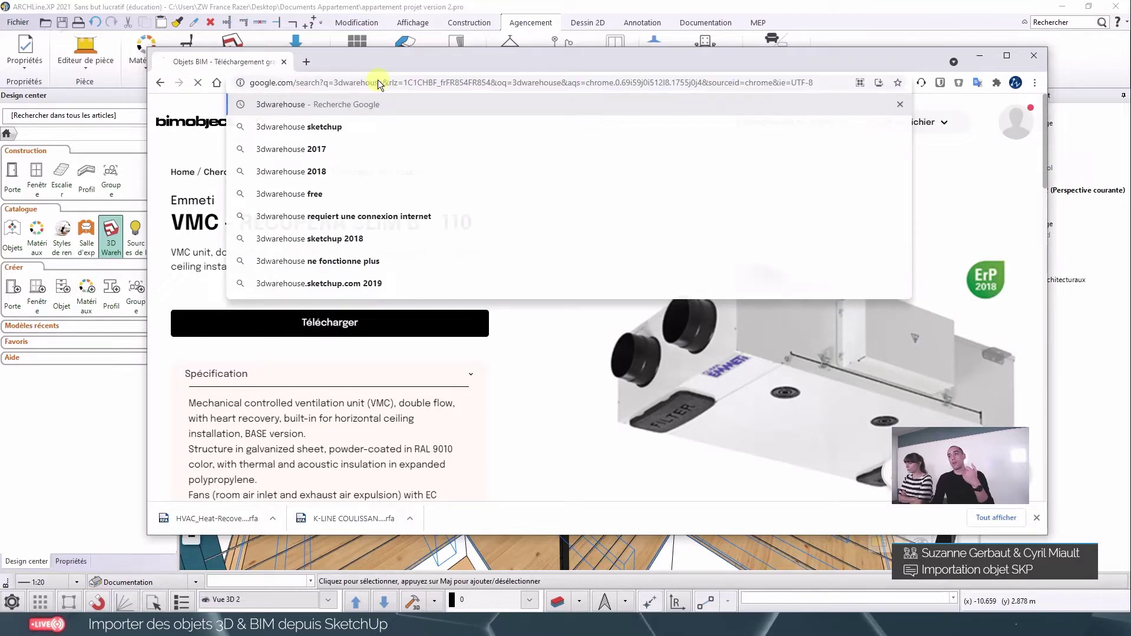
Step: Browse the 3D Warehouse model catalogue, then close the browser window
{"action": "scroll", "coordinate": [295, 235], "scroll_direction": "down", "scroll_amount": 3}
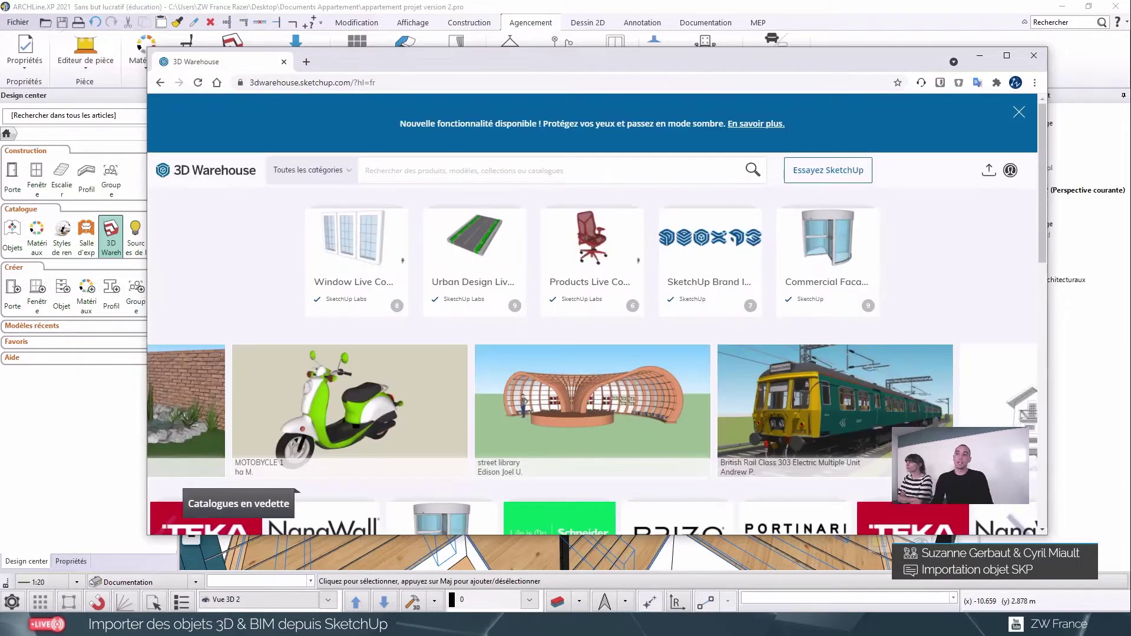
{"action": "scroll", "coordinate": [751, 419], "scroll_direction": "down", "scroll_amount": 5}
{"action": "scroll", "coordinate": [762, 419], "scroll_direction": "up", "scroll_amount": 5}
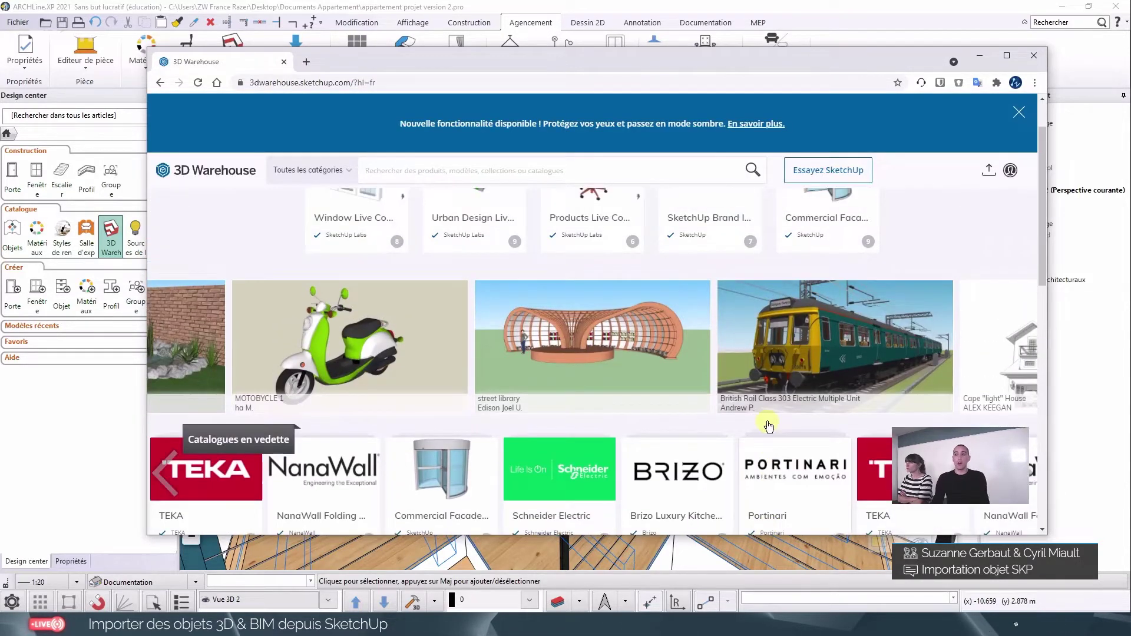
{"action": "scroll", "coordinate": [768, 425], "scroll_direction": "down", "scroll_amount": 5}
{"action": "scroll", "coordinate": [769, 424], "scroll_direction": "down", "scroll_amount": 1}
{"action": "scroll", "coordinate": [772, 422], "scroll_direction": "down", "scroll_amount": 3}
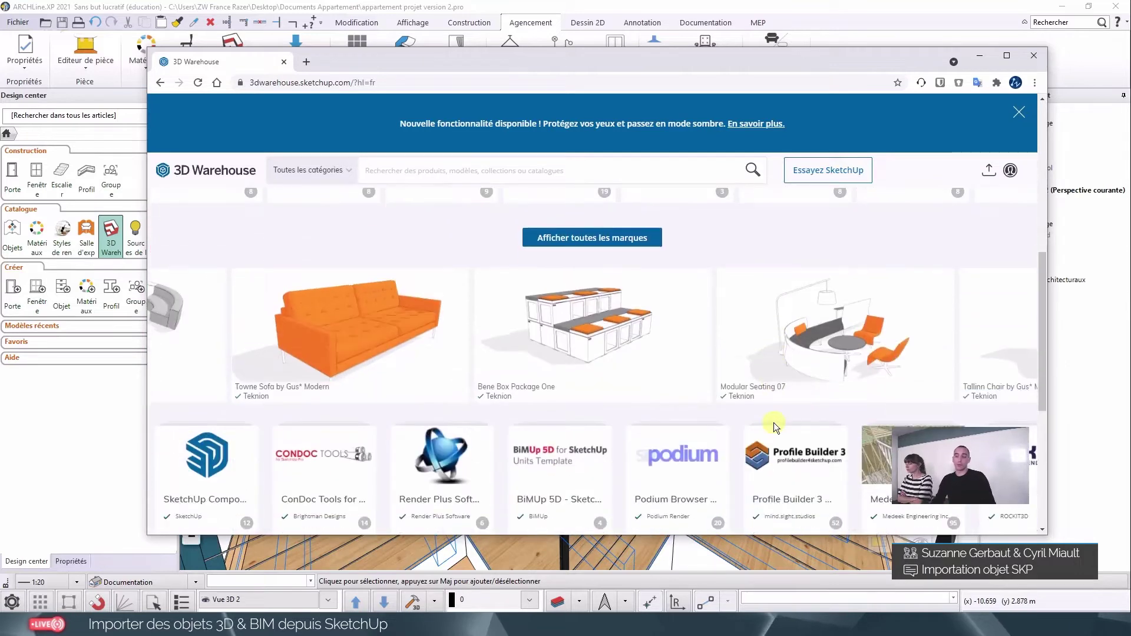
{"action": "scroll", "coordinate": [778, 421], "scroll_direction": "up", "scroll_amount": 3}
{"action": "scroll", "coordinate": [782, 419], "scroll_direction": "up", "scroll_amount": 4}
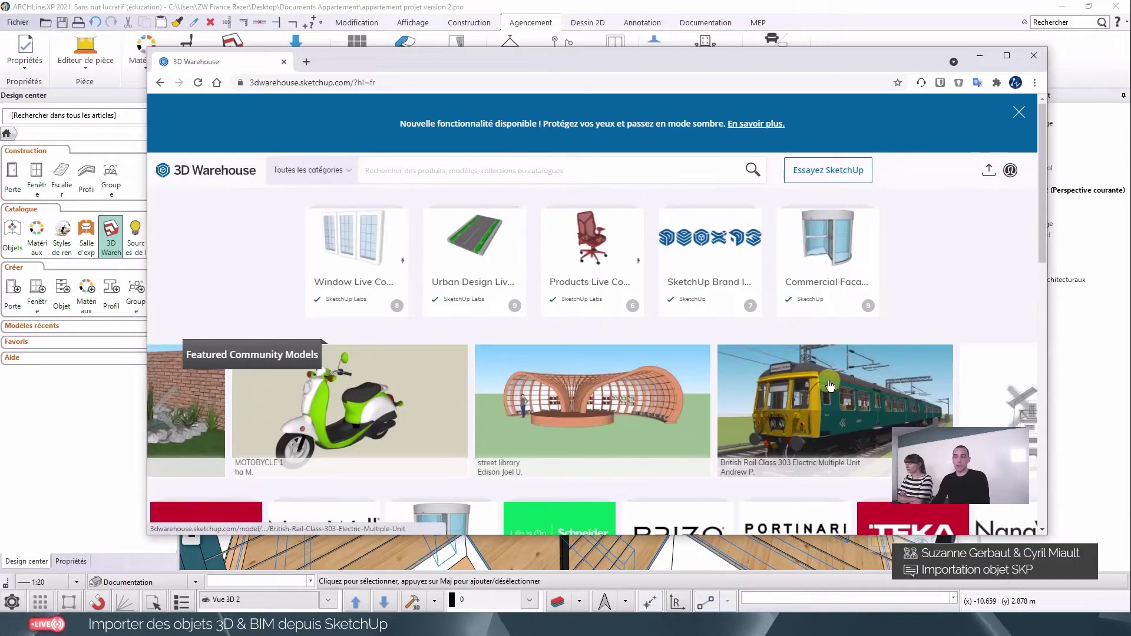
{"action": "left_click", "coordinate": [1029, 58]}
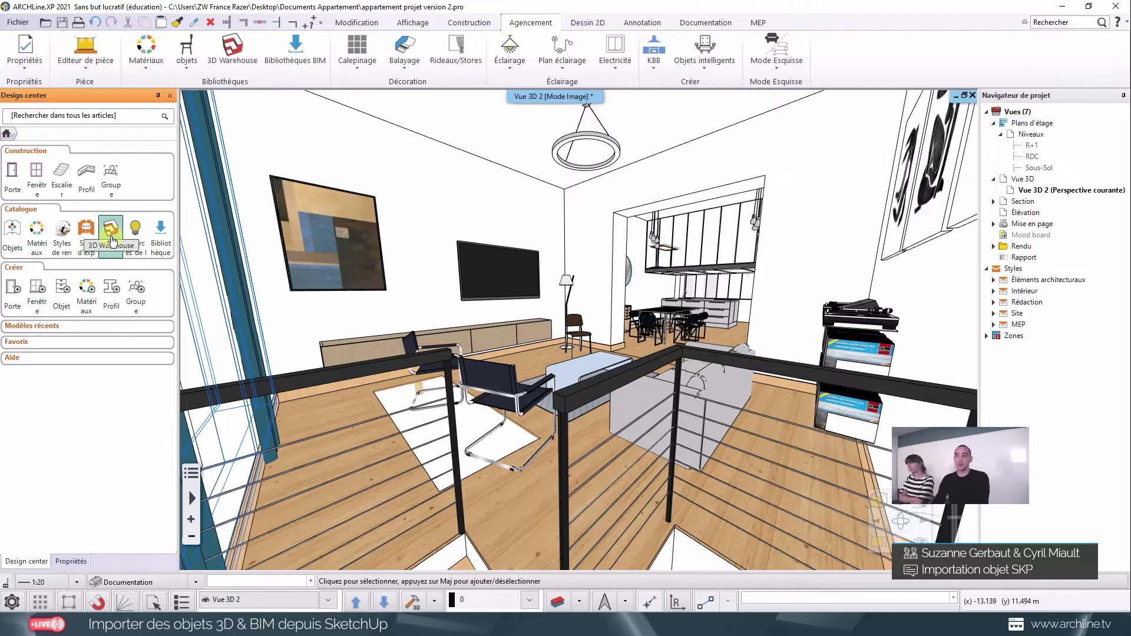
{"action": "left_click", "coordinate": [112, 239]}
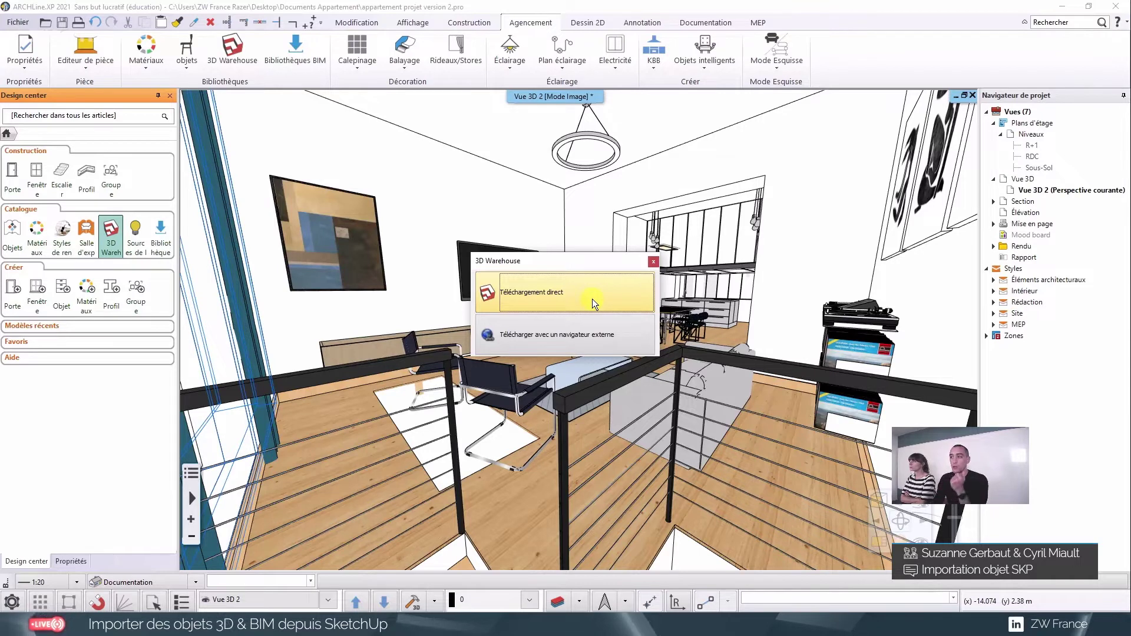
{"action": "left_click_drag", "start_coordinate": [597, 258], "coordinate": [620, 250]}
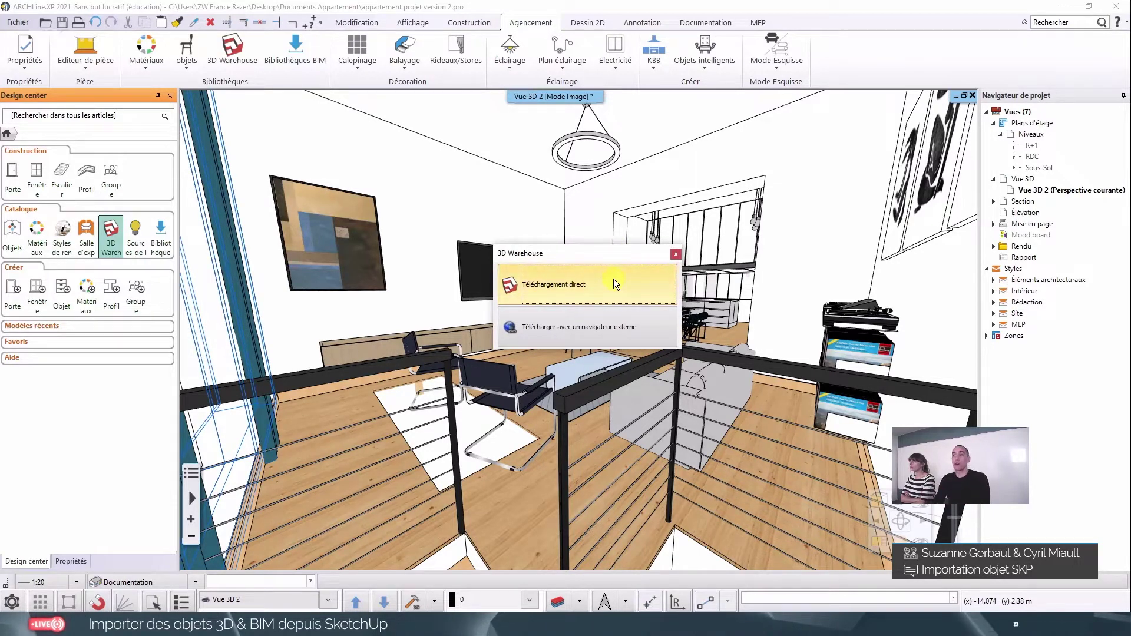
{"action": "left_click", "coordinate": [613, 279]}
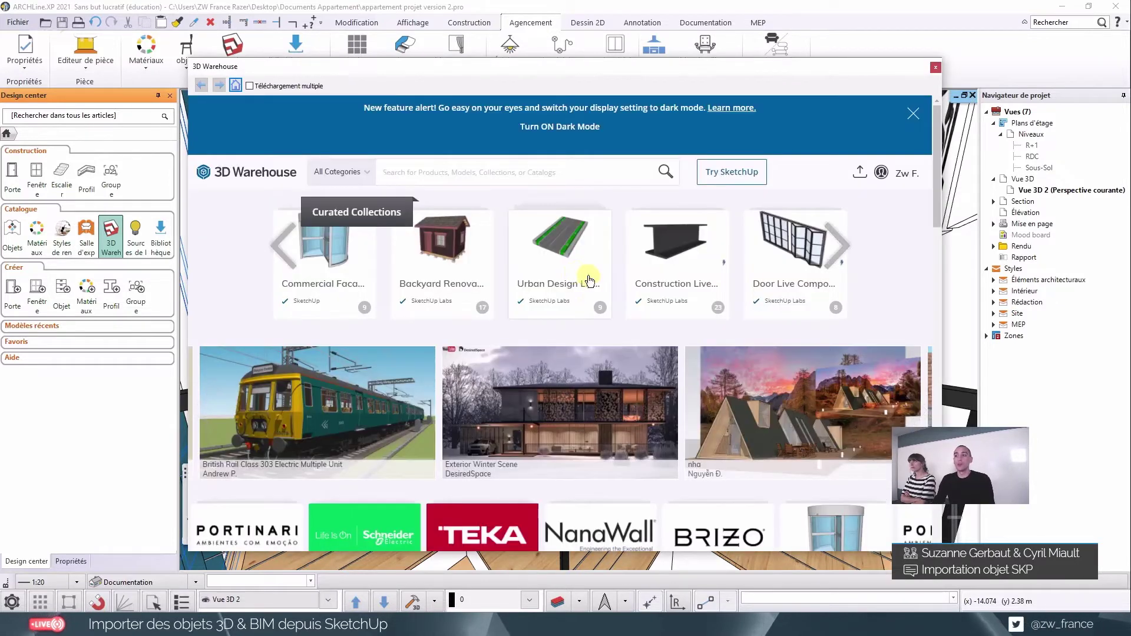
{"action": "scroll", "coordinate": [585, 318], "scroll_direction": "down", "scroll_amount": 1}
{"action": "scroll", "coordinate": [585, 319], "scroll_direction": "down", "scroll_amount": 1}
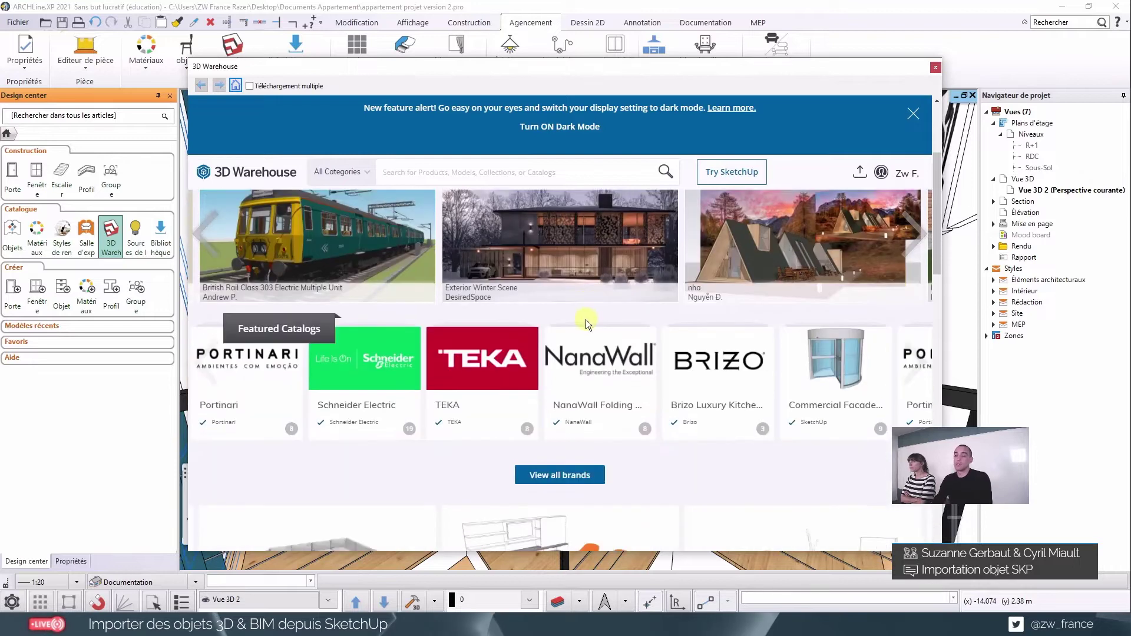
{"action": "scroll", "coordinate": [585, 320], "scroll_direction": "down", "scroll_amount": 1}
{"action": "scroll", "coordinate": [585, 329], "scroll_direction": "down", "scroll_amount": 3}
{"action": "scroll", "coordinate": [589, 307], "scroll_direction": "up", "scroll_amount": 3}
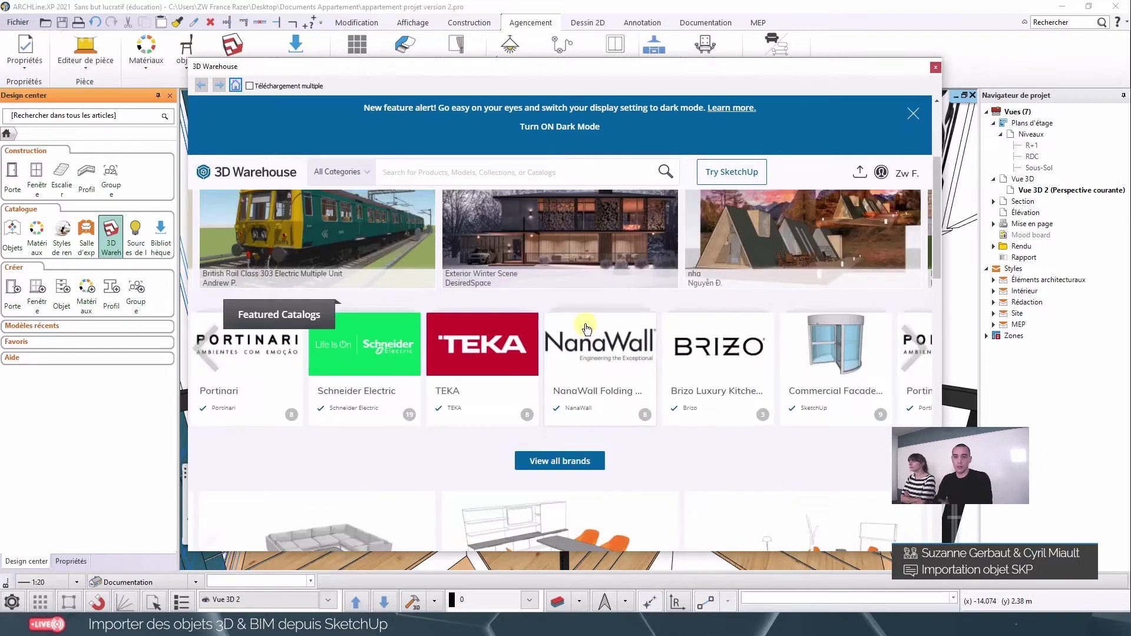
{"action": "scroll", "coordinate": [624, 260], "scroll_direction": "up", "scroll_amount": 3}
{"action": "left_click", "coordinate": [916, 117]}
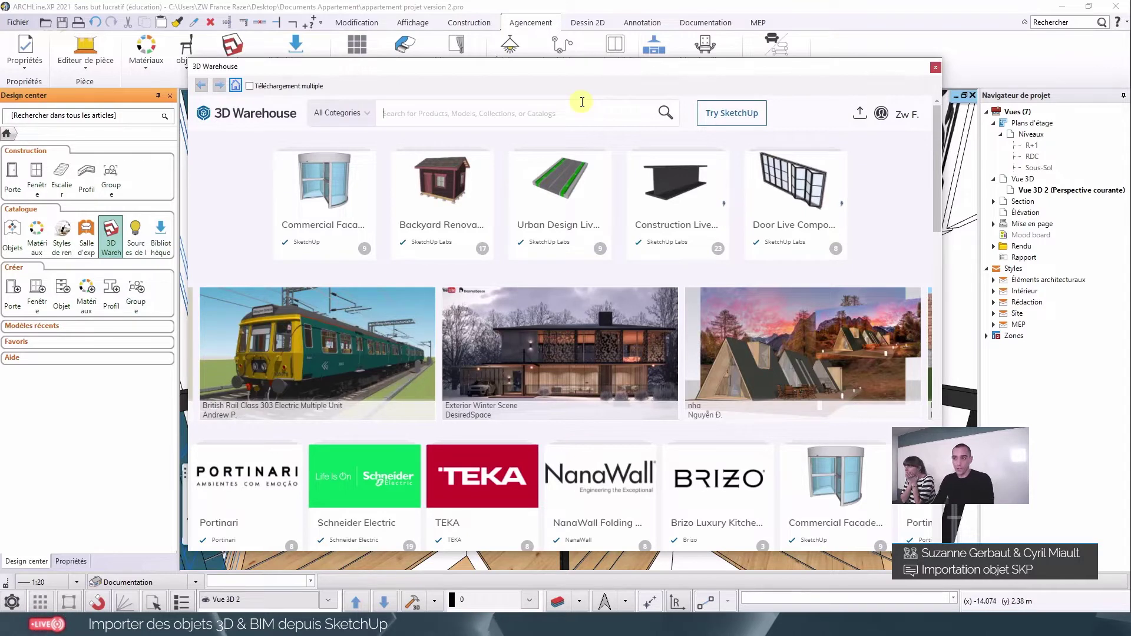
{"action": "mouse_move", "coordinate": [624, 212]}
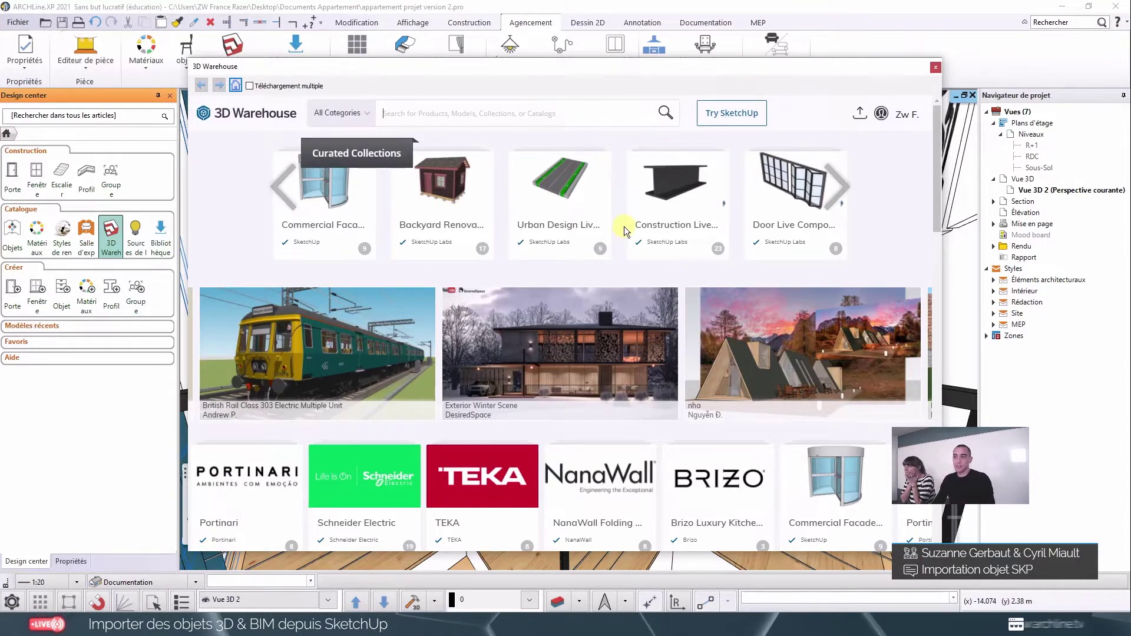
{"action": "scroll", "coordinate": [631, 234], "scroll_direction": "down", "scroll_amount": 2}
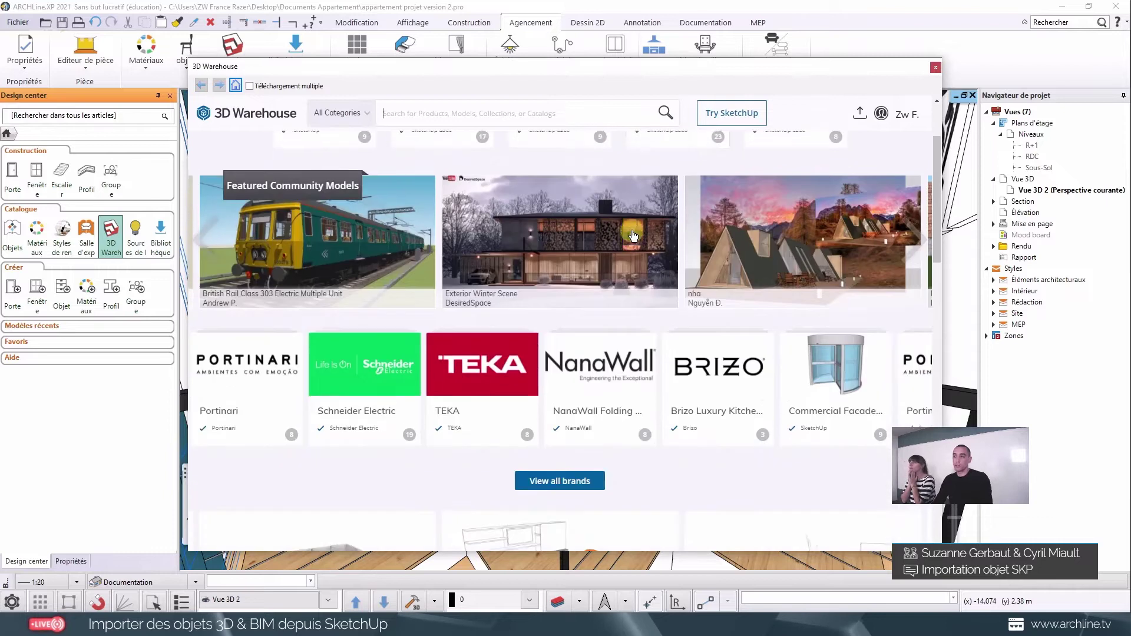
{"action": "scroll", "coordinate": [631, 231], "scroll_direction": "down", "scroll_amount": 2}
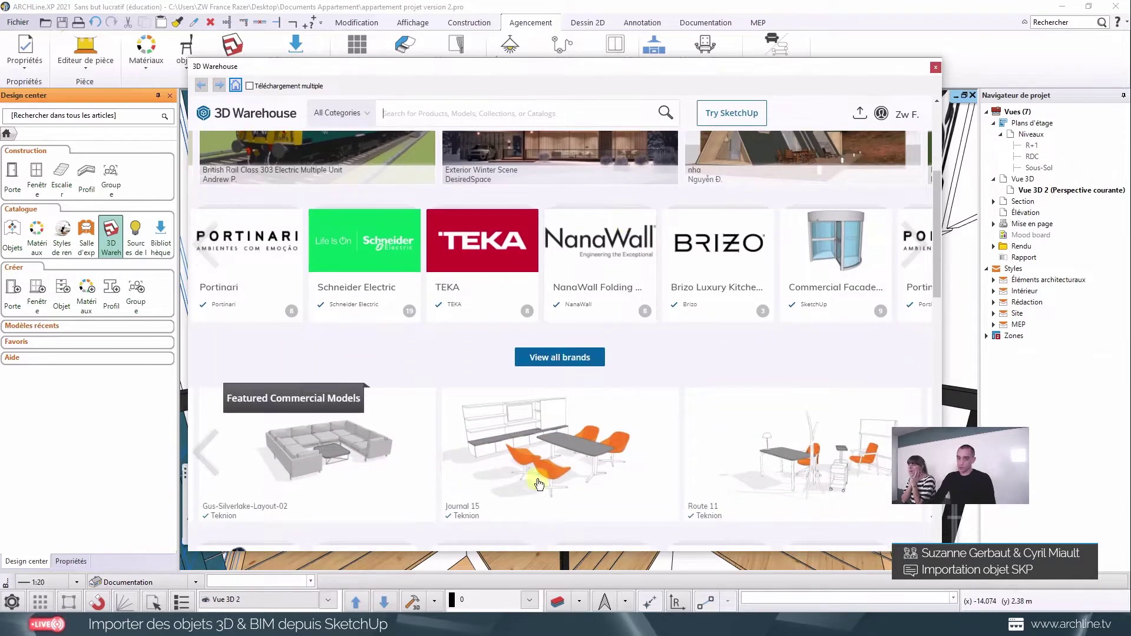
{"action": "scroll", "coordinate": [559, 330], "scroll_direction": "up", "scroll_amount": 4}
{"action": "scroll", "coordinate": [528, 407], "scroll_direction": "down", "scroll_amount": 2}
{"action": "scroll", "coordinate": [529, 408], "scroll_direction": "down", "scroll_amount": 3}
{"action": "scroll", "coordinate": [530, 411], "scroll_direction": "down", "scroll_amount": 4}
{"action": "scroll", "coordinate": [532, 414], "scroll_direction": "down", "scroll_amount": 2}
{"action": "scroll", "coordinate": [532, 415], "scroll_direction": "down", "scroll_amount": 4}
{"action": "scroll", "coordinate": [586, 412], "scroll_direction": "down", "scroll_amount": 4}
{"action": "scroll", "coordinate": [713, 418], "scroll_direction": "up", "scroll_amount": 3}
{"action": "scroll", "coordinate": [681, 415], "scroll_direction": "up", "scroll_amount": 8}
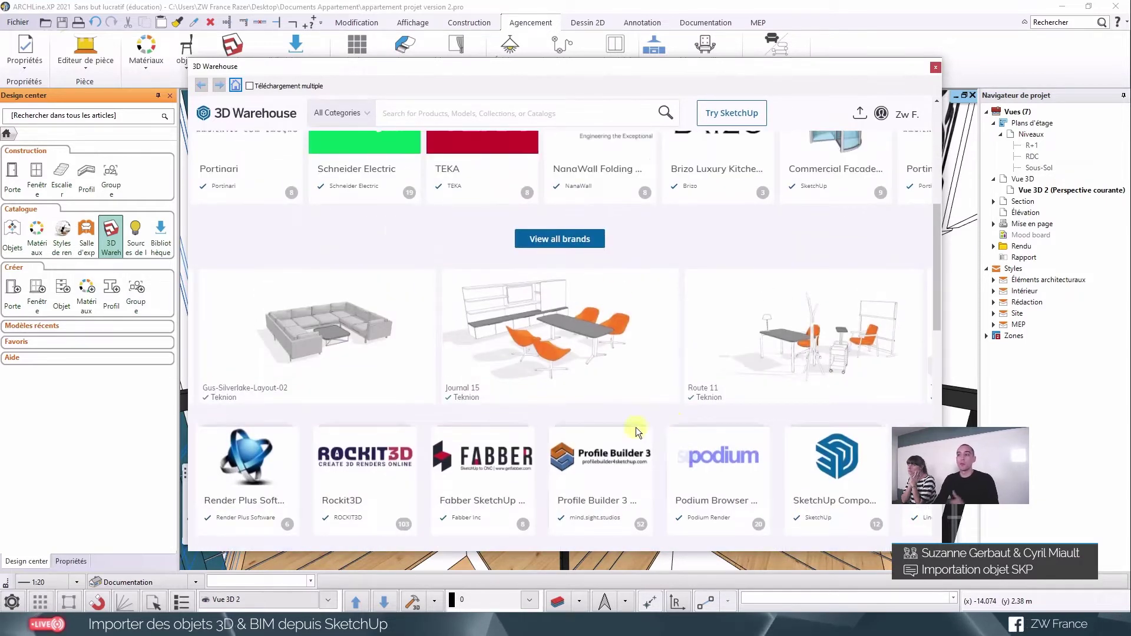
{"action": "scroll", "coordinate": [612, 448], "scroll_direction": "down", "scroll_amount": 1}
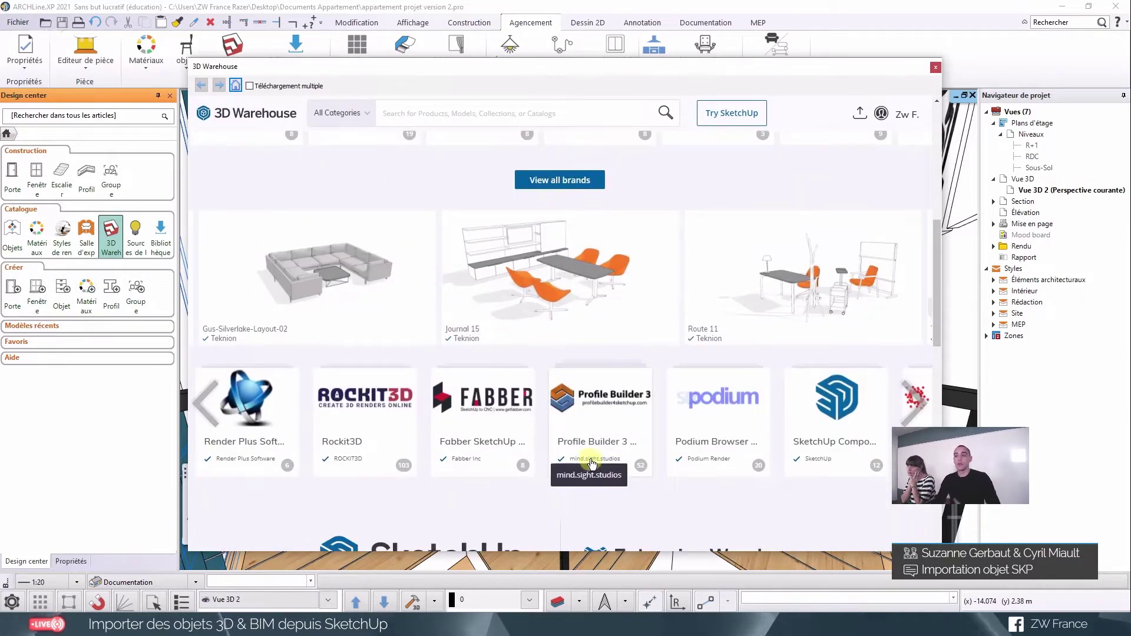
{"action": "mouse_move", "coordinate": [559, 336]}
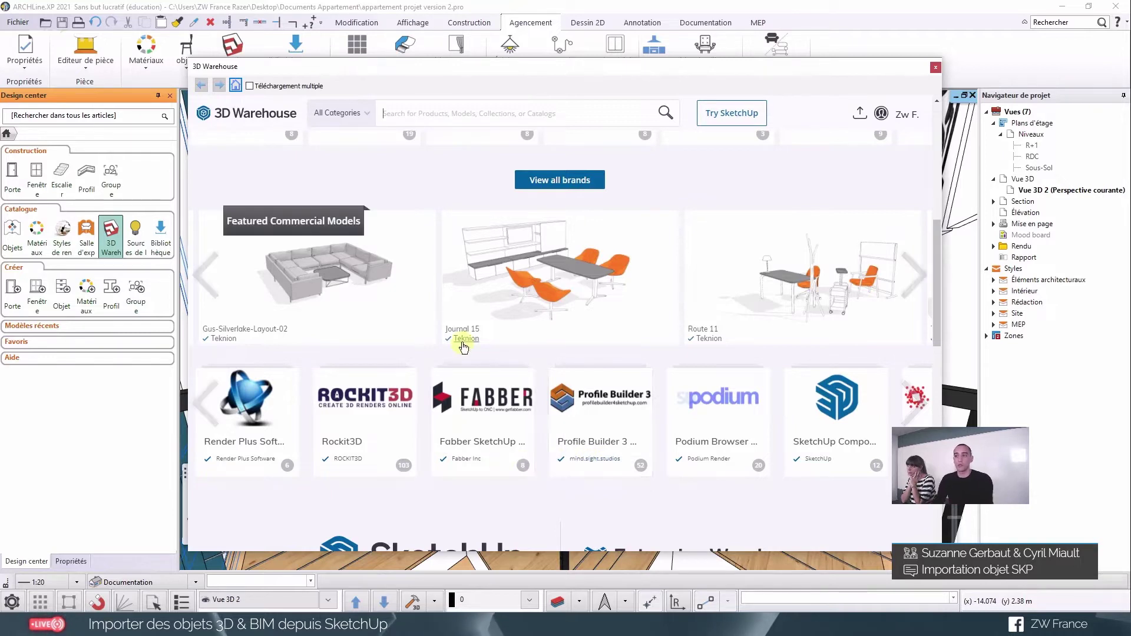
{"action": "scroll", "coordinate": [386, 349], "scroll_direction": "up", "scroll_amount": 1}
{"action": "scroll", "coordinate": [341, 347], "scroll_direction": "up", "scroll_amount": 3}
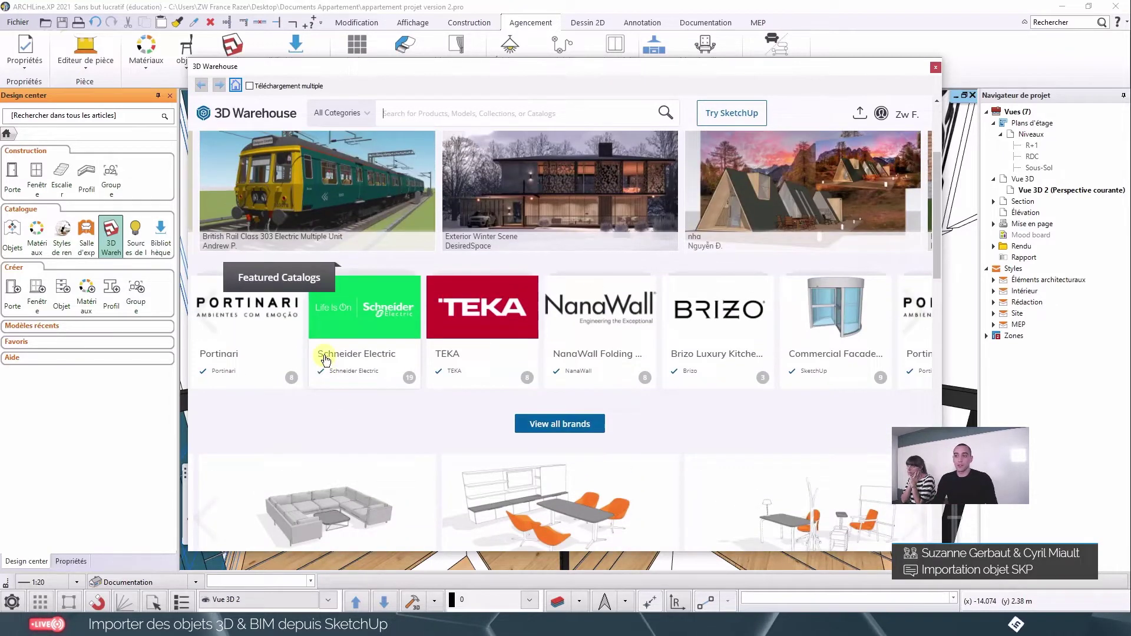
{"action": "scroll", "coordinate": [413, 306], "scroll_direction": "up", "scroll_amount": 3}
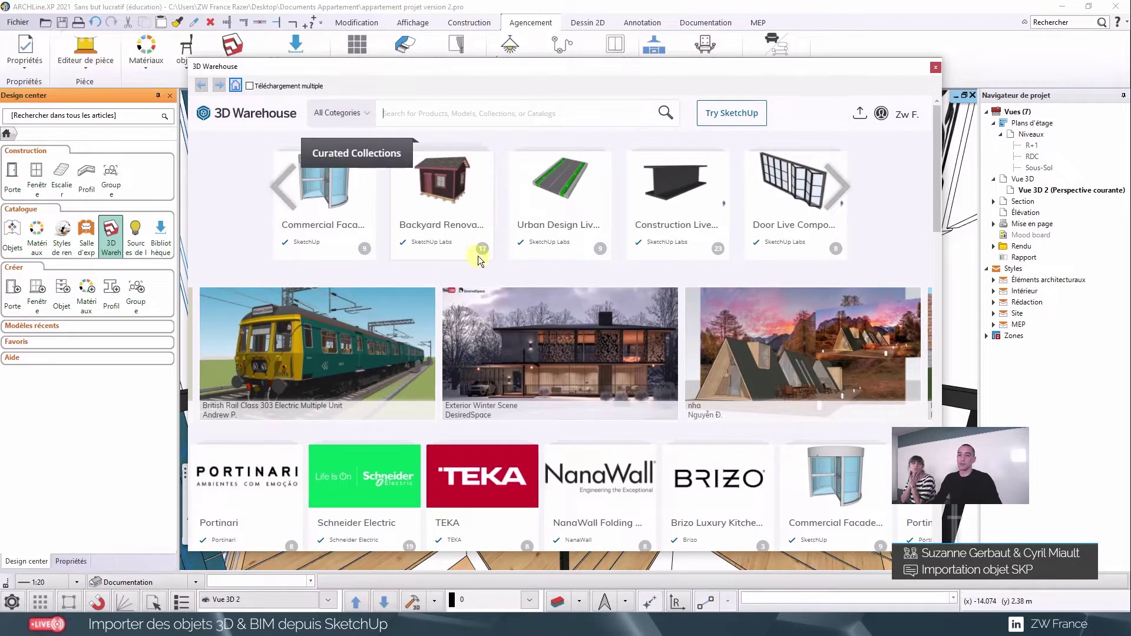
{"action": "left_click", "coordinate": [840, 188]}
{"action": "left_click", "coordinate": [841, 188]}
{"action": "left_click", "coordinate": [841, 189]}
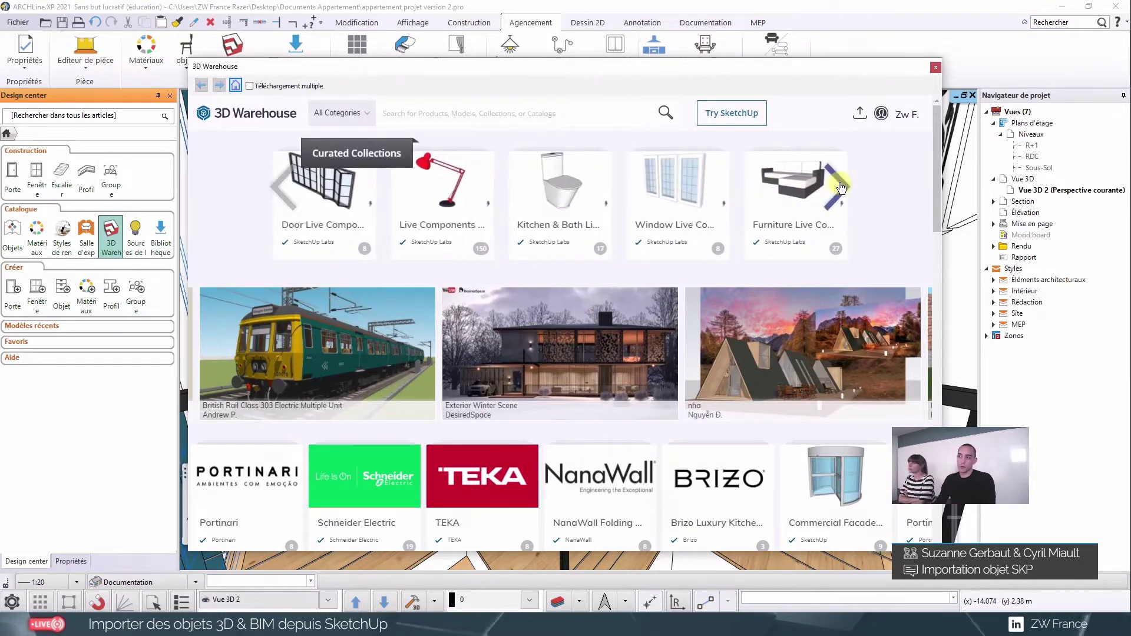
Step: Close the catalogue, move the view toward the Mur rideau, and reopen 3D Warehouse's Téléchargement direct
{"action": "left_click", "coordinate": [936, 68]}
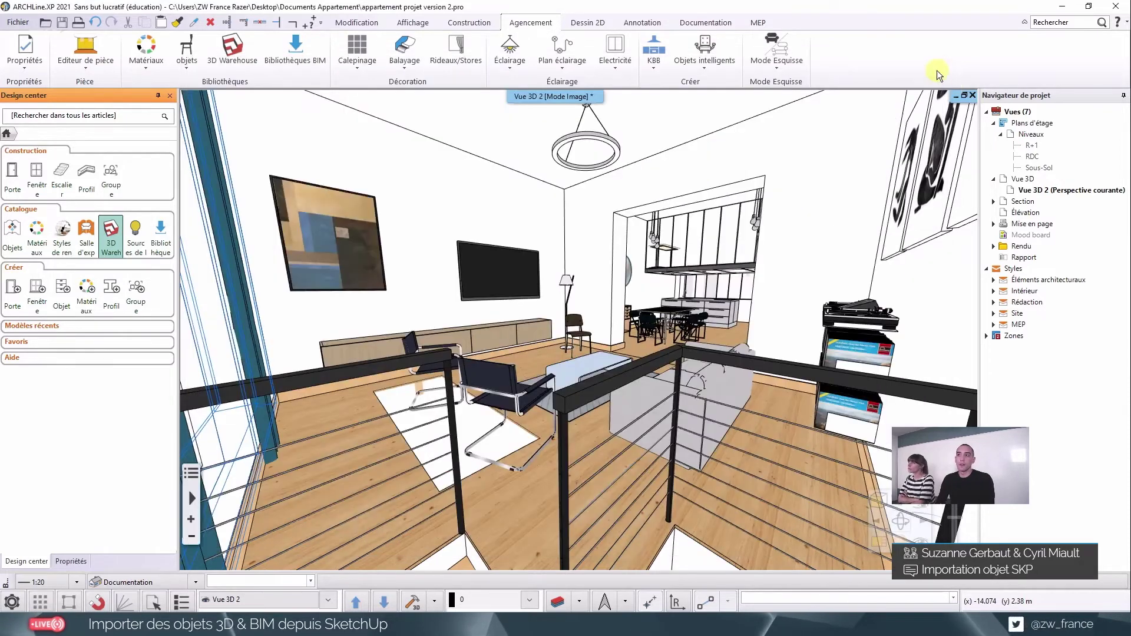
{"action": "scroll", "coordinate": [726, 240], "scroll_direction": "up", "scroll_amount": 5}
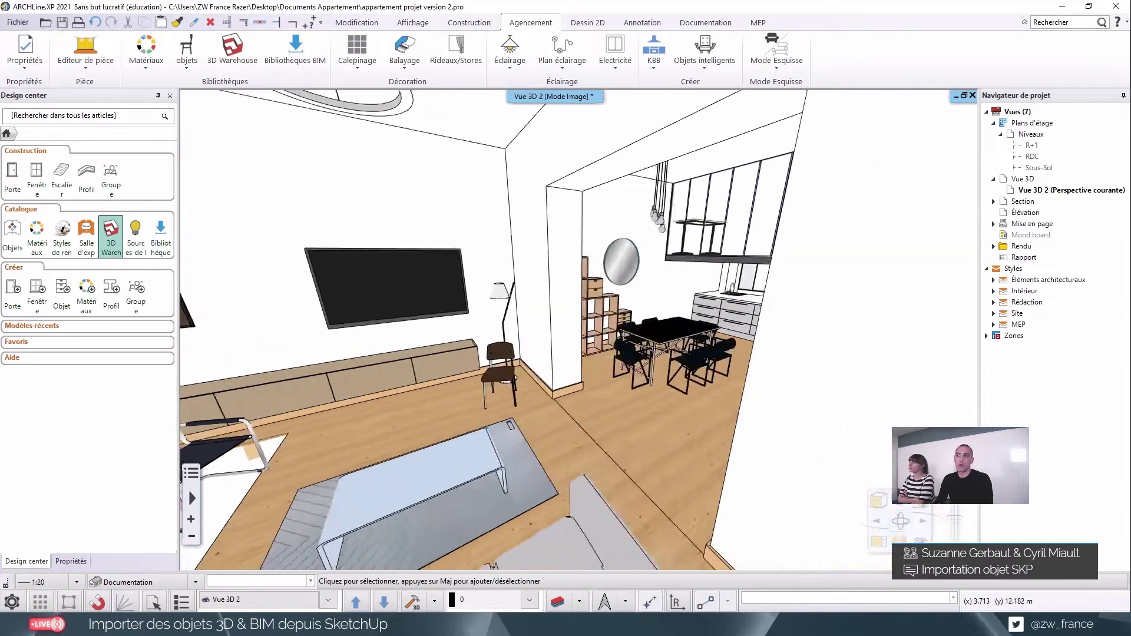
{"action": "mouse_move", "coordinate": [729, 238]}
{"action": "middle_mouse_down"}
{"action": "mouse_move", "coordinate": [607, 275]}
{"action": "mouse_move", "coordinate": [457, 277]}
{"action": "mouse_move", "coordinate": [442, 265]}
{"action": "mouse_move", "coordinate": [504, 260]}
{"action": "mouse_move", "coordinate": [476, 253]}
{"action": "mouse_move", "coordinate": [377, 356]}
{"action": "mouse_move", "coordinate": [412, 353]}
{"action": "mouse_move", "coordinate": [474, 394]}
{"action": "middle_mouse_up"}
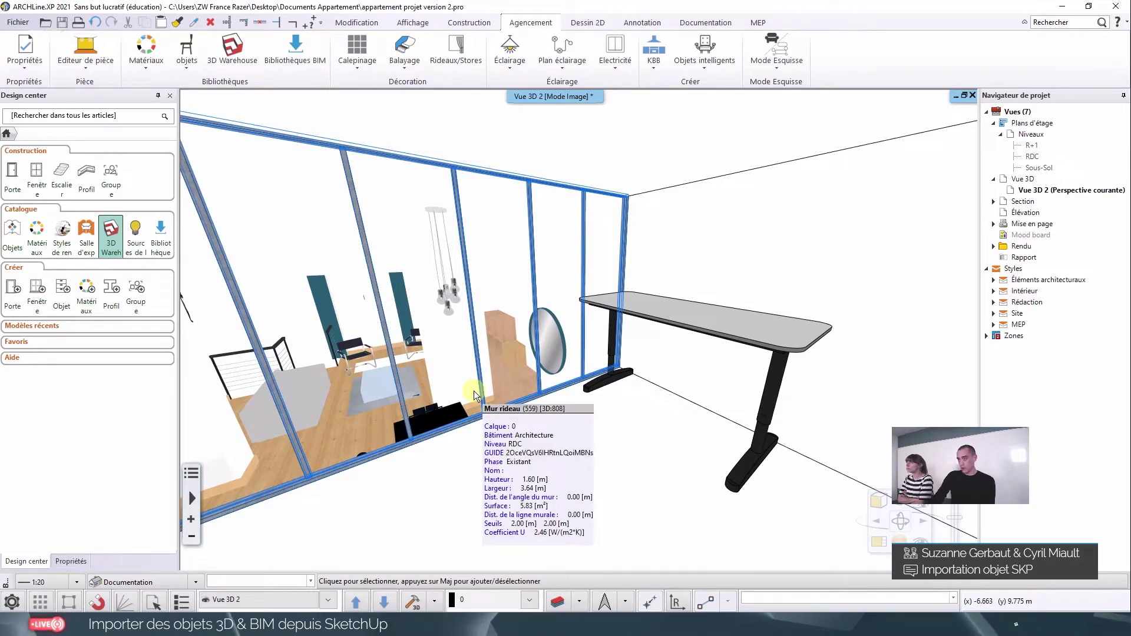
{"action": "left_click", "coordinate": [108, 238]}
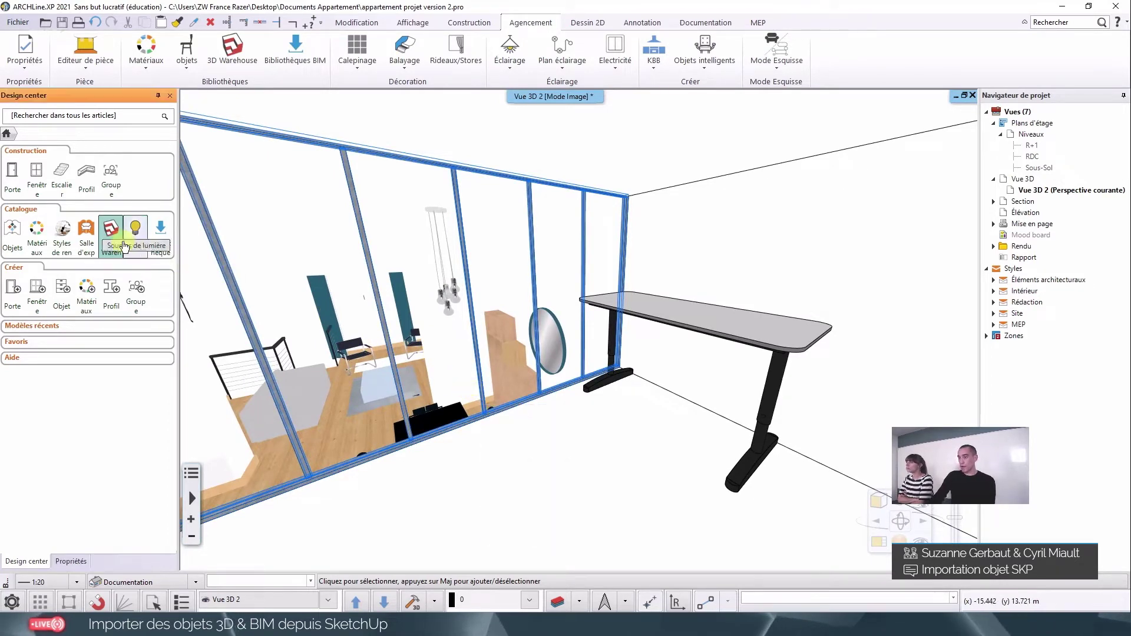
{"action": "left_click", "coordinate": [521, 289]}
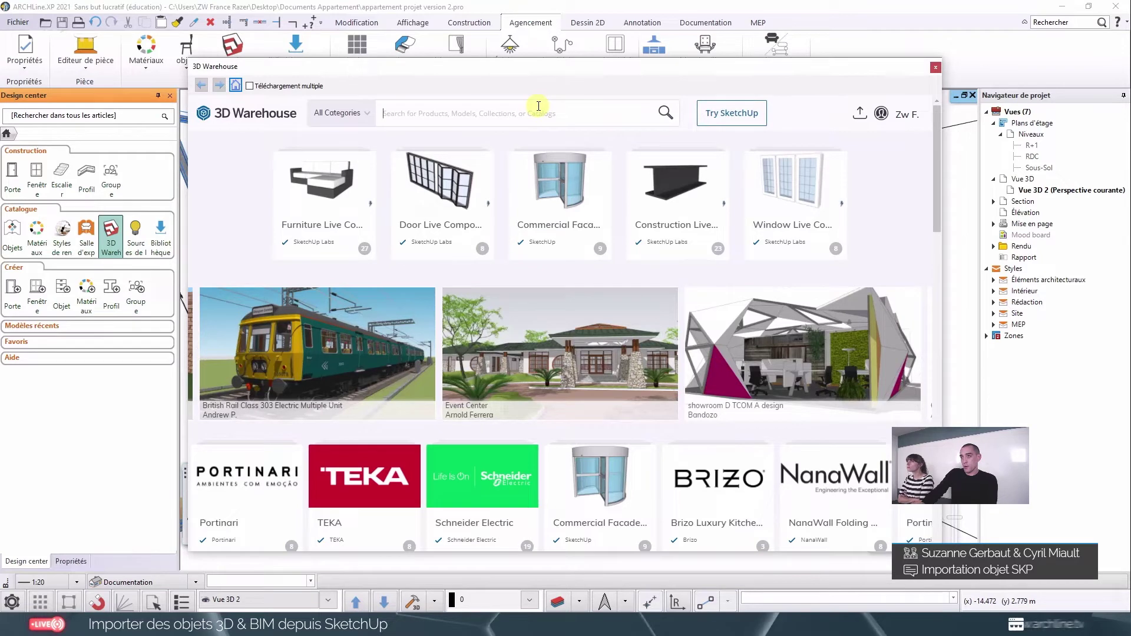
Step: Search 3D Warehouse for 'herman miller chair' and browse the MODELS results
{"action": "type", "text": "herman miller chair"}
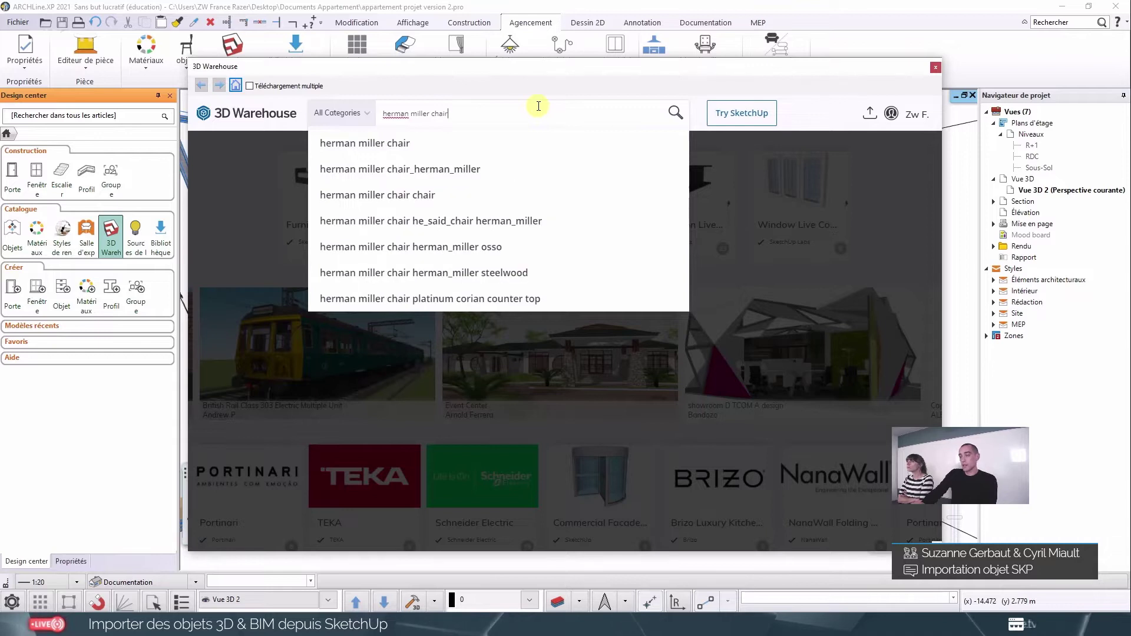
{"action": "key", "text": "Return"}
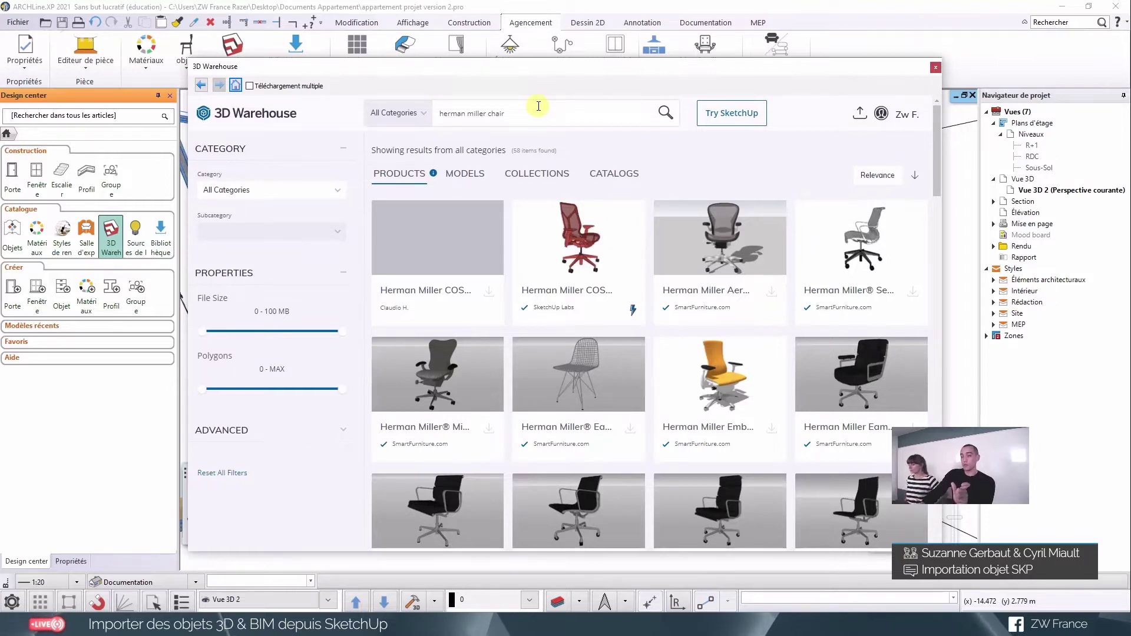
{"action": "left_click", "coordinate": [467, 174]}
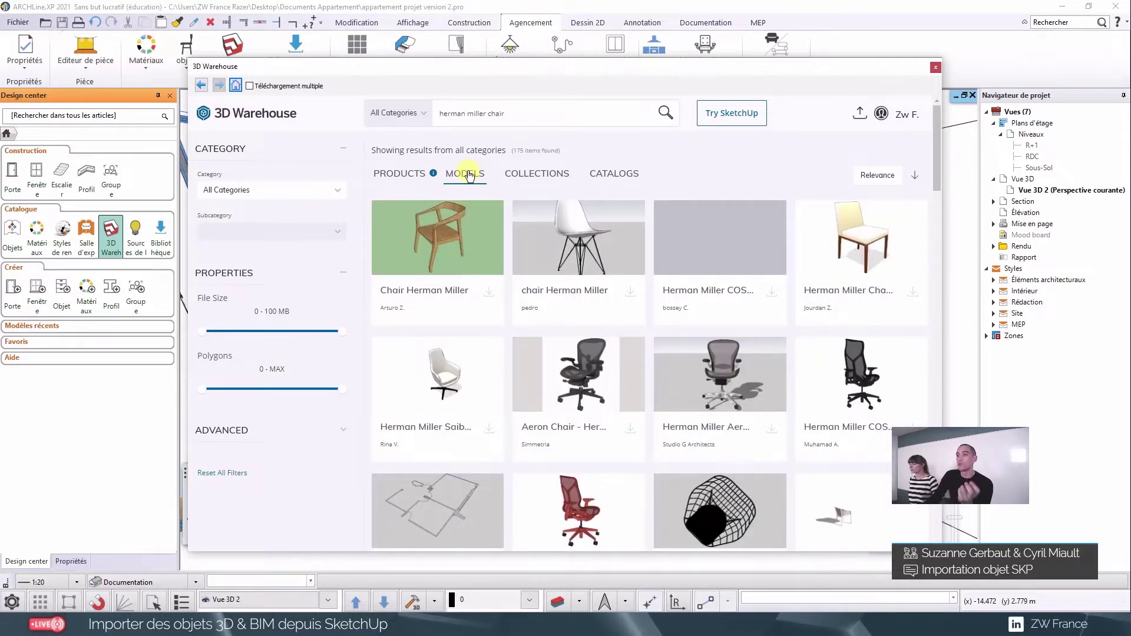
{"action": "left_click", "coordinate": [425, 176]}
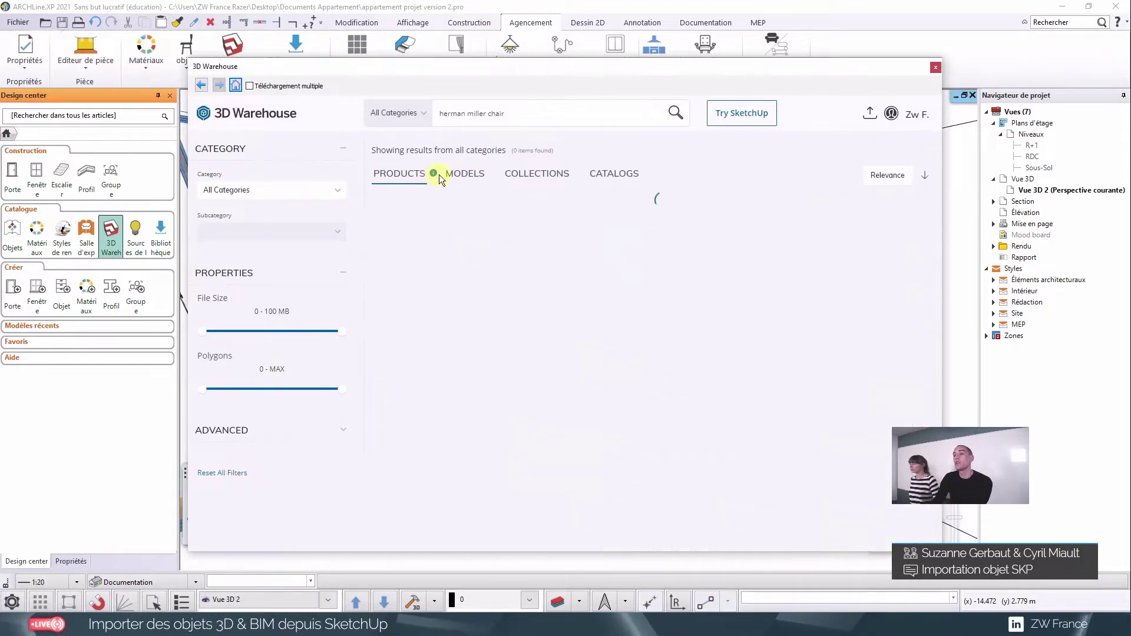
{"action": "left_click", "coordinate": [464, 177]}
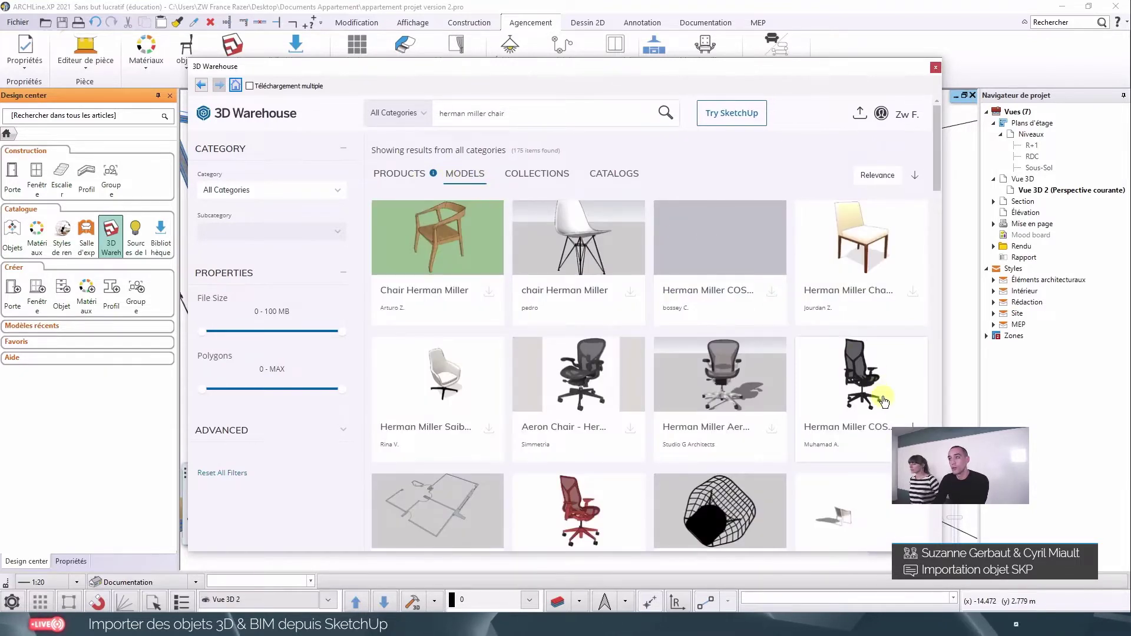
{"action": "scroll", "coordinate": [880, 394], "scroll_direction": "down", "scroll_amount": 5}
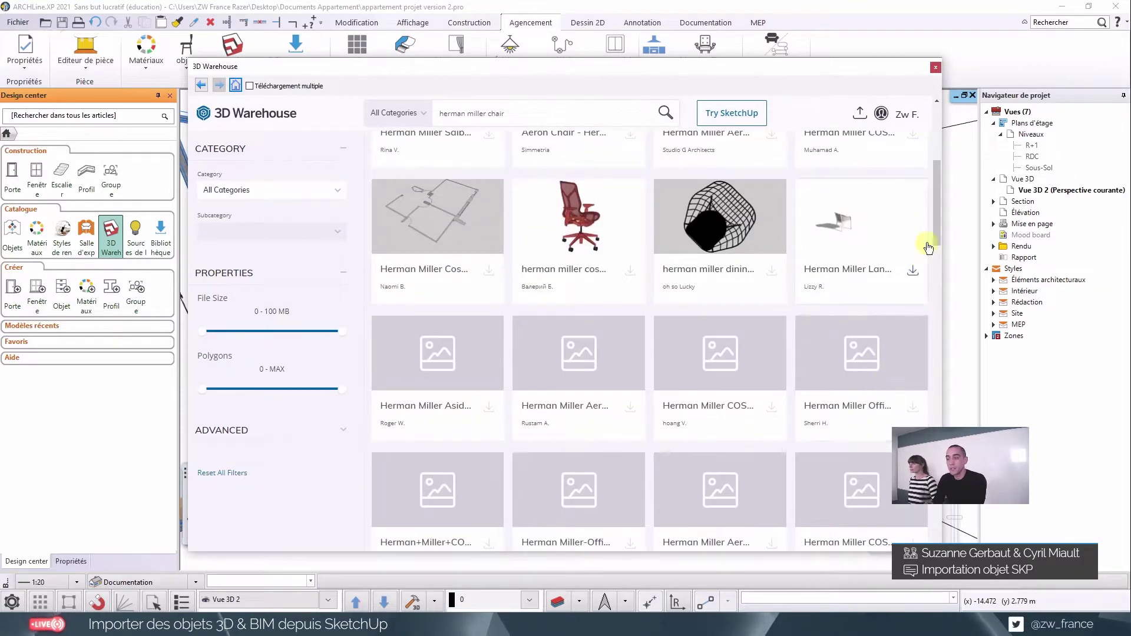
{"action": "mouse_move", "coordinate": [938, 226]}
{"action": "left_mouse_down"}
{"action": "mouse_move", "coordinate": [942, 384]}
{"action": "mouse_move", "coordinate": [939, 182]}
{"action": "left_mouse_up"}
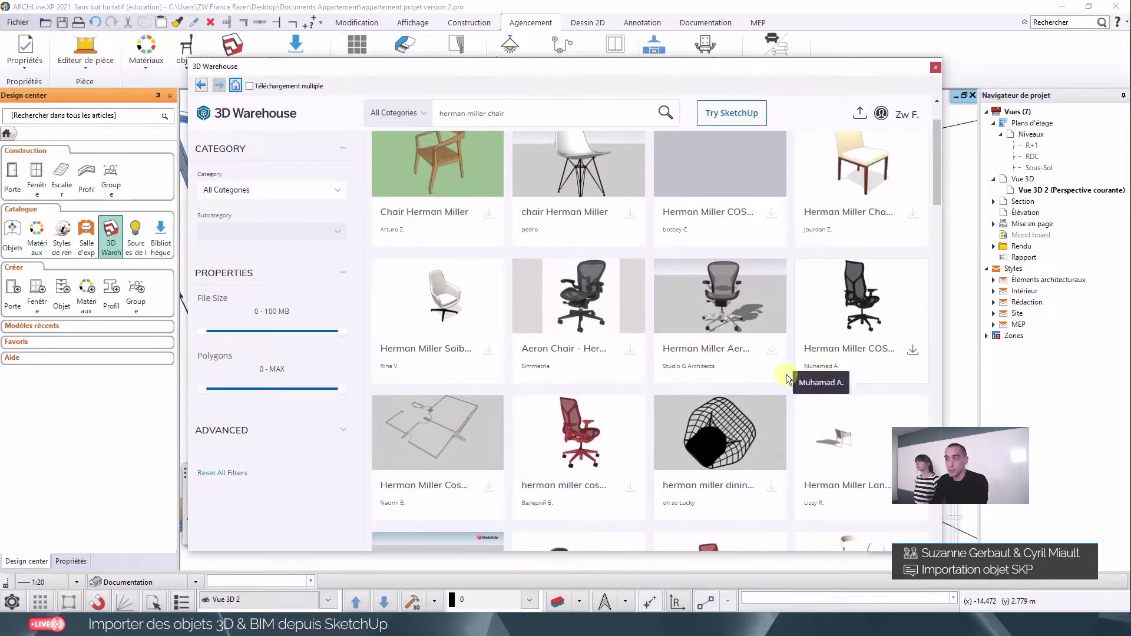
{"action": "mouse_move", "coordinate": [579, 318]}
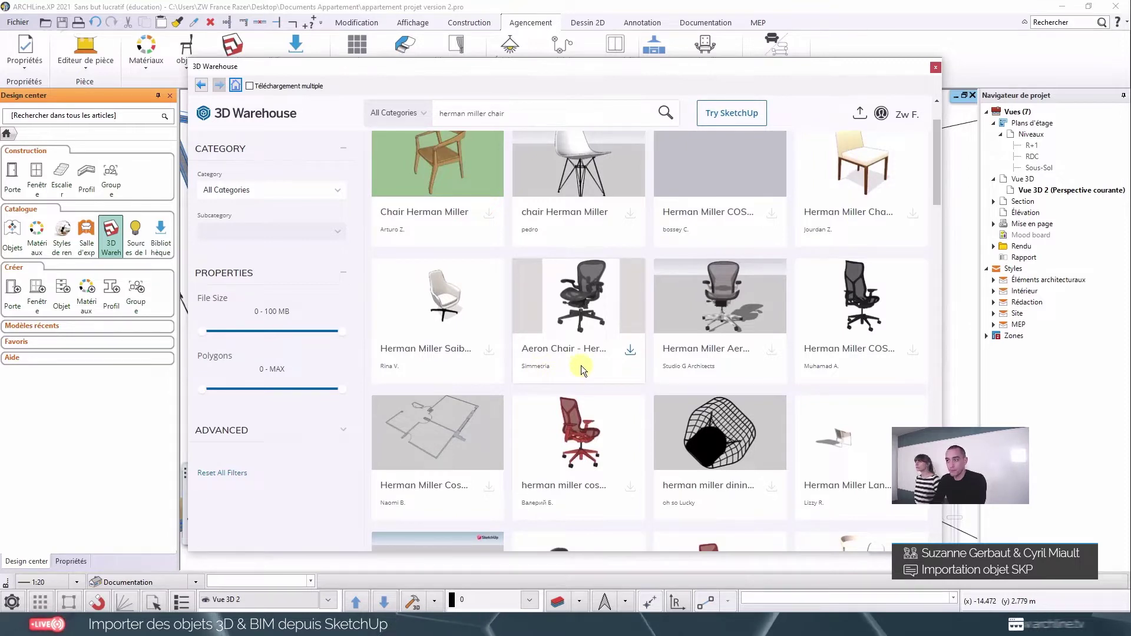
{"action": "scroll", "coordinate": [581, 365], "scroll_direction": "up", "scroll_amount": 2}
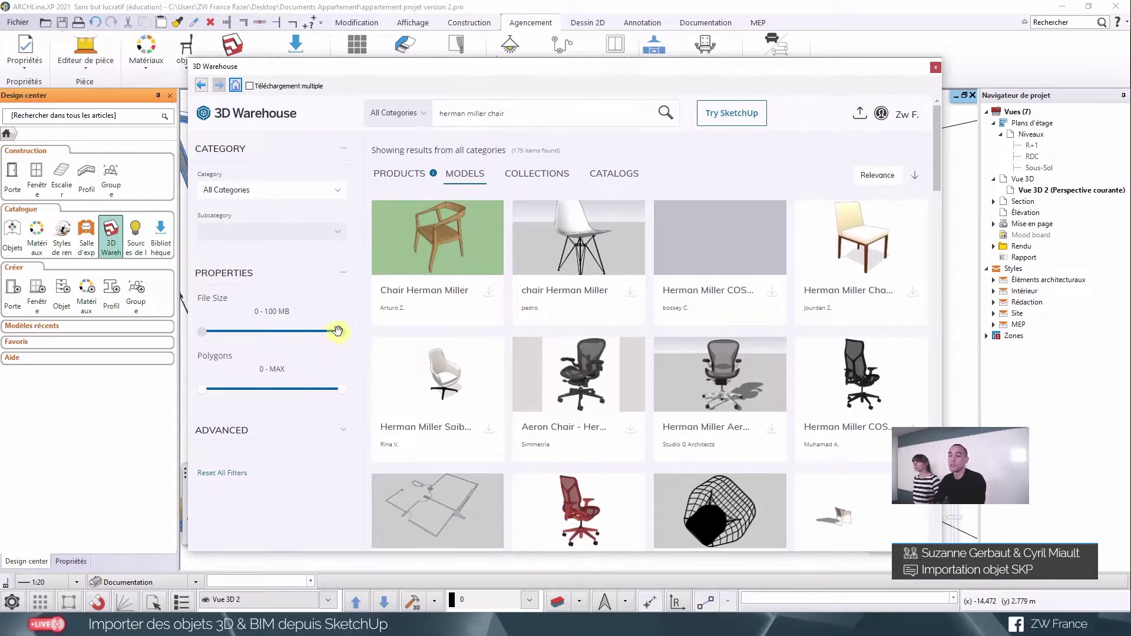
{"action": "left_click_drag", "start_coordinate": [341, 332], "coordinate": [214, 338]}
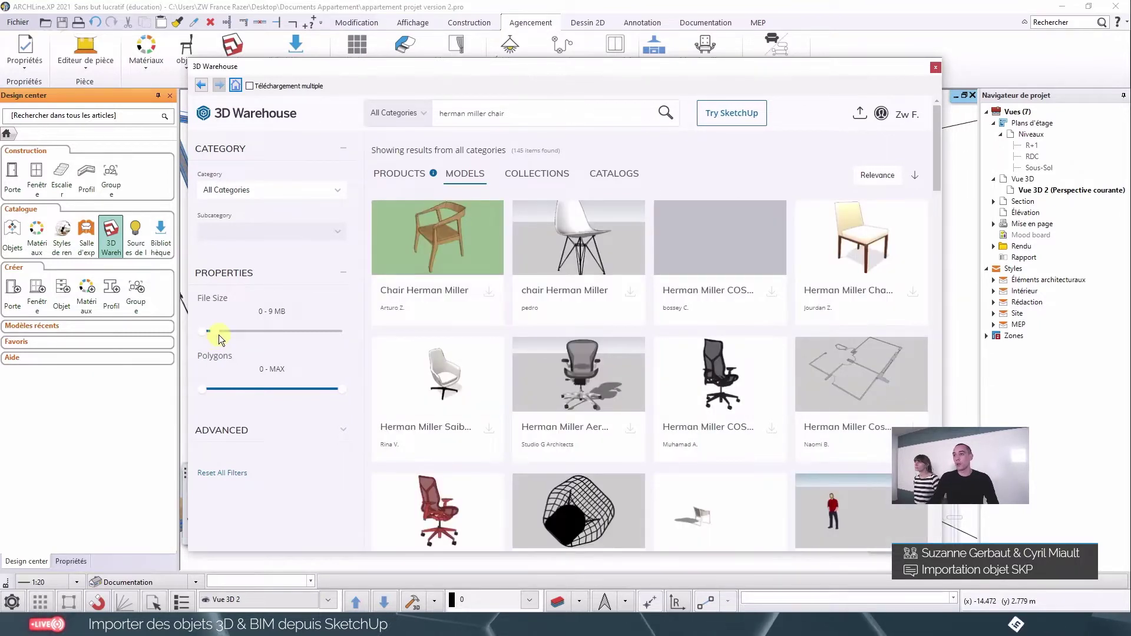
{"action": "left_click_drag", "start_coordinate": [340, 389], "coordinate": [243, 390]}
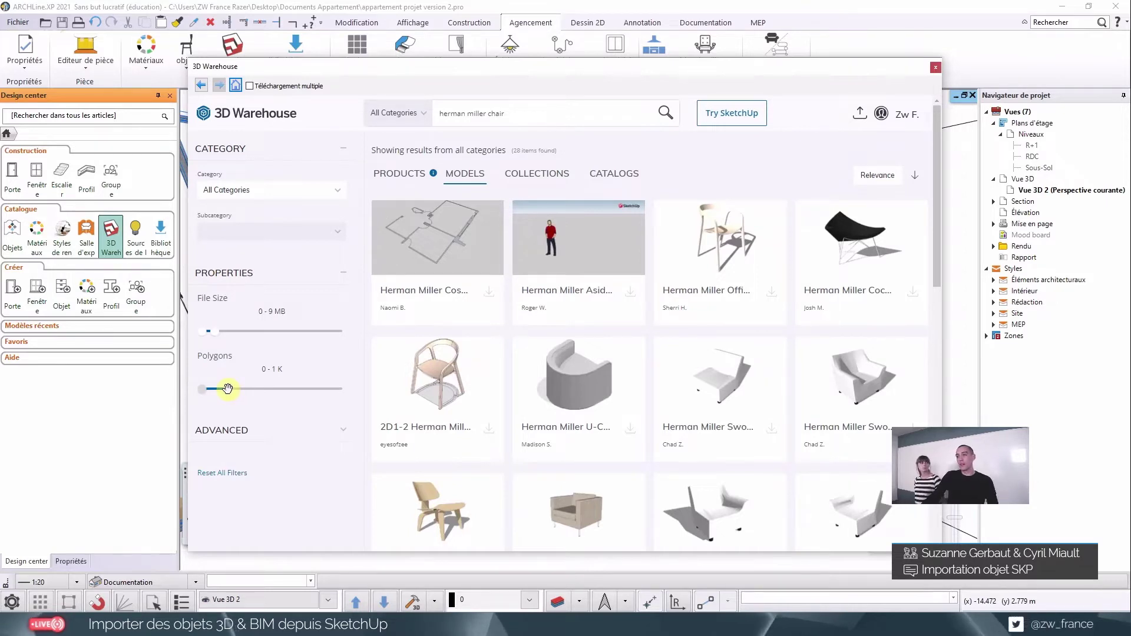
{"action": "left_click_drag", "start_coordinate": [228, 390], "coordinate": [358, 391]}
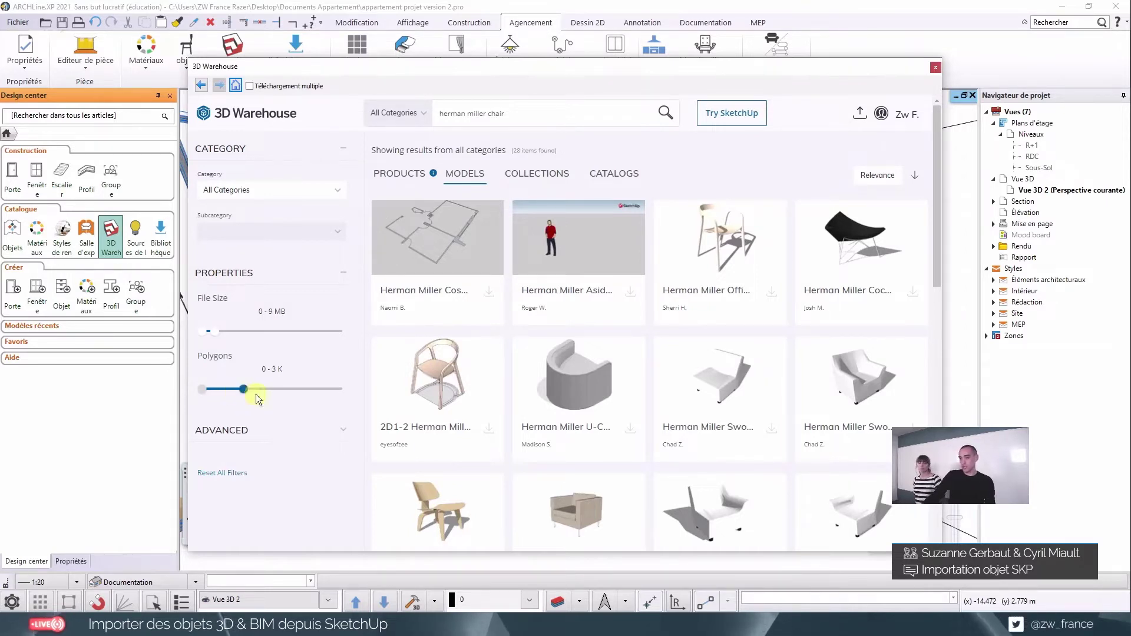
{"action": "left_click_drag", "start_coordinate": [213, 338], "coordinate": [359, 344]}
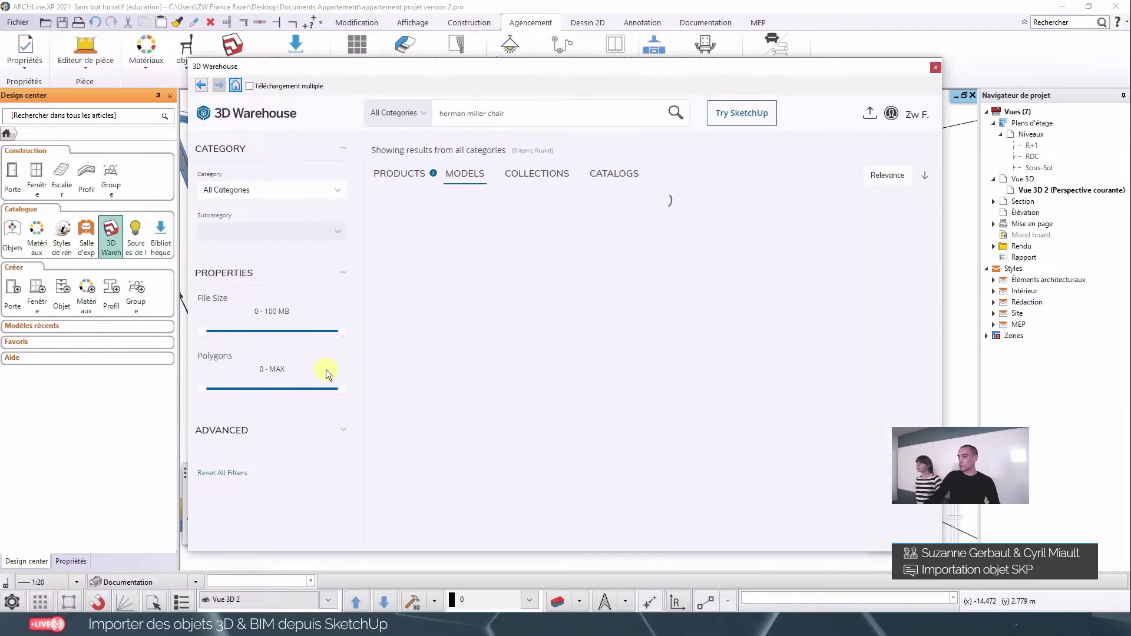
{"action": "left_click", "coordinate": [342, 430]}
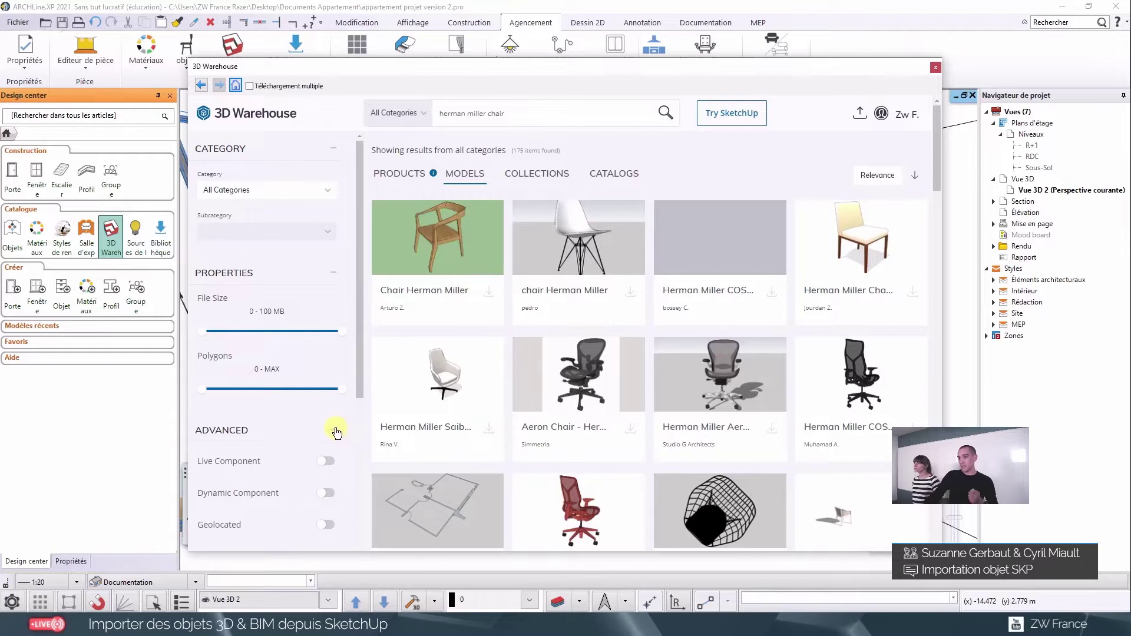
{"action": "scroll", "coordinate": [333, 412], "scroll_direction": "down", "scroll_amount": 1}
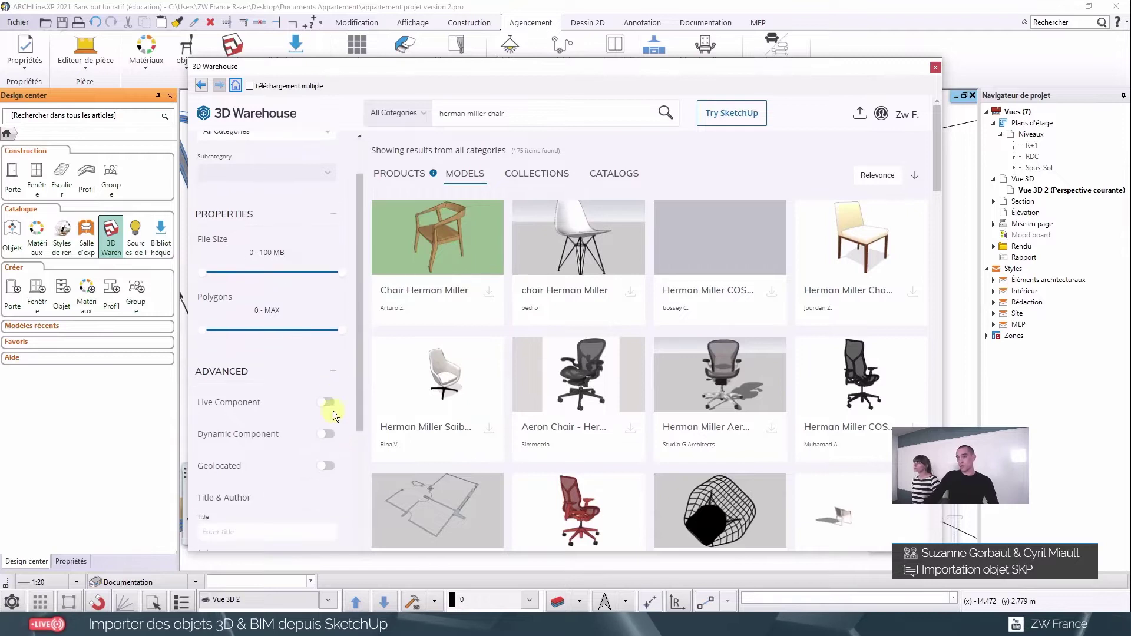
{"action": "left_click", "coordinate": [333, 375]}
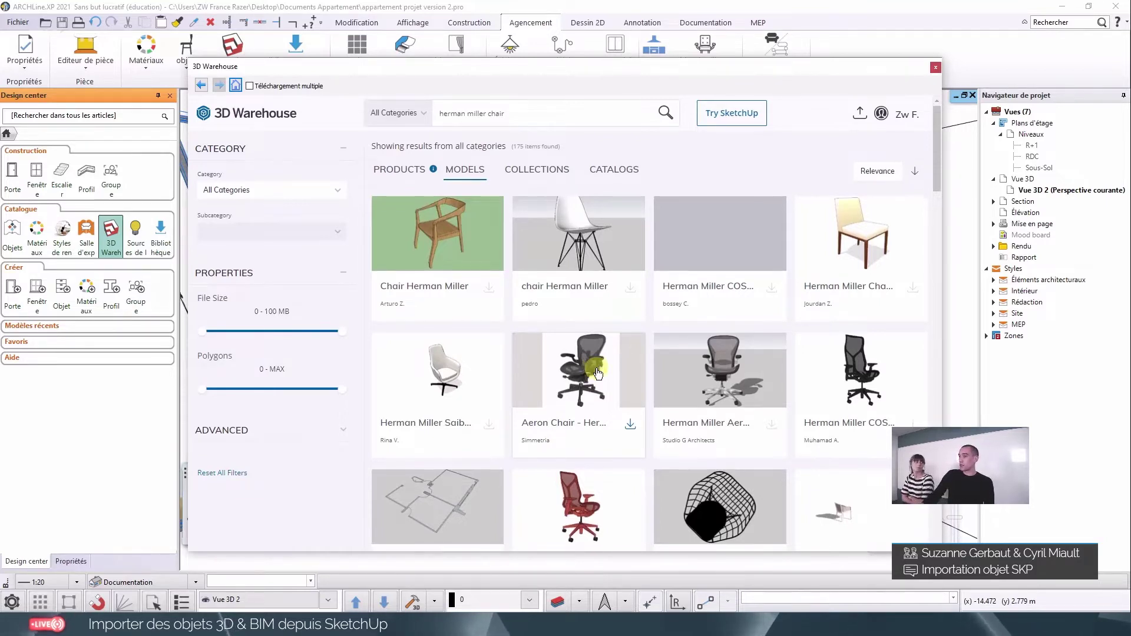
{"action": "scroll", "coordinate": [595, 374], "scroll_direction": "down", "scroll_amount": 3}
{"action": "scroll", "coordinate": [598, 370], "scroll_direction": "down", "scroll_amount": 2}
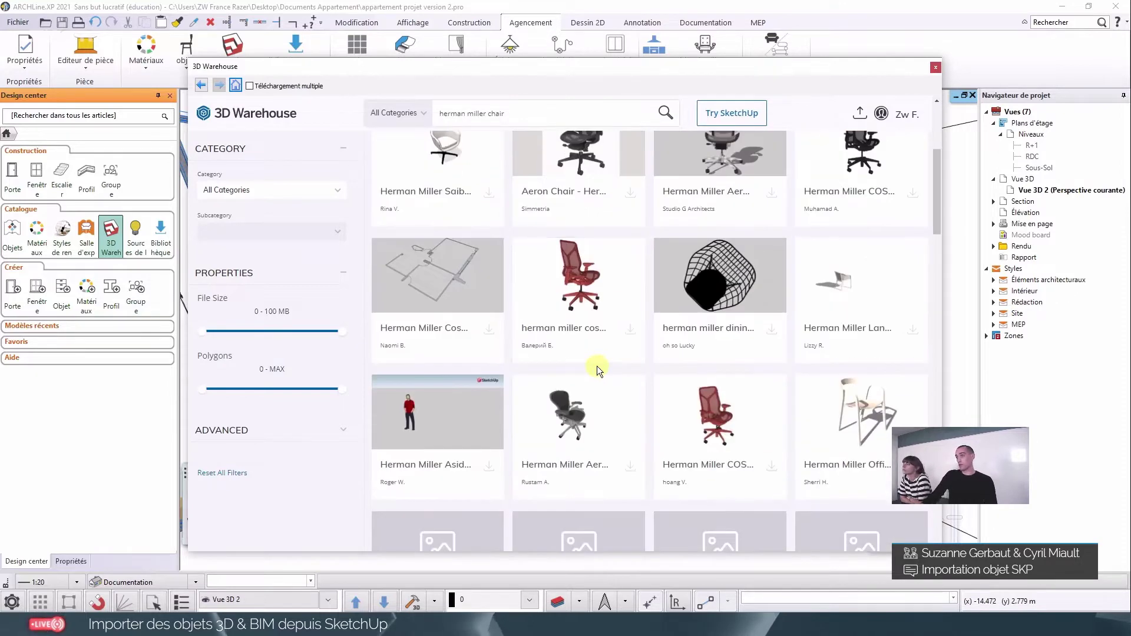
{"action": "scroll", "coordinate": [596, 366], "scroll_direction": "up", "scroll_amount": 1}
Step: Open the Aeron Chair details and highlight its 34,116 polygons and 12MB file size
{"action": "left_click", "coordinate": [599, 203]}
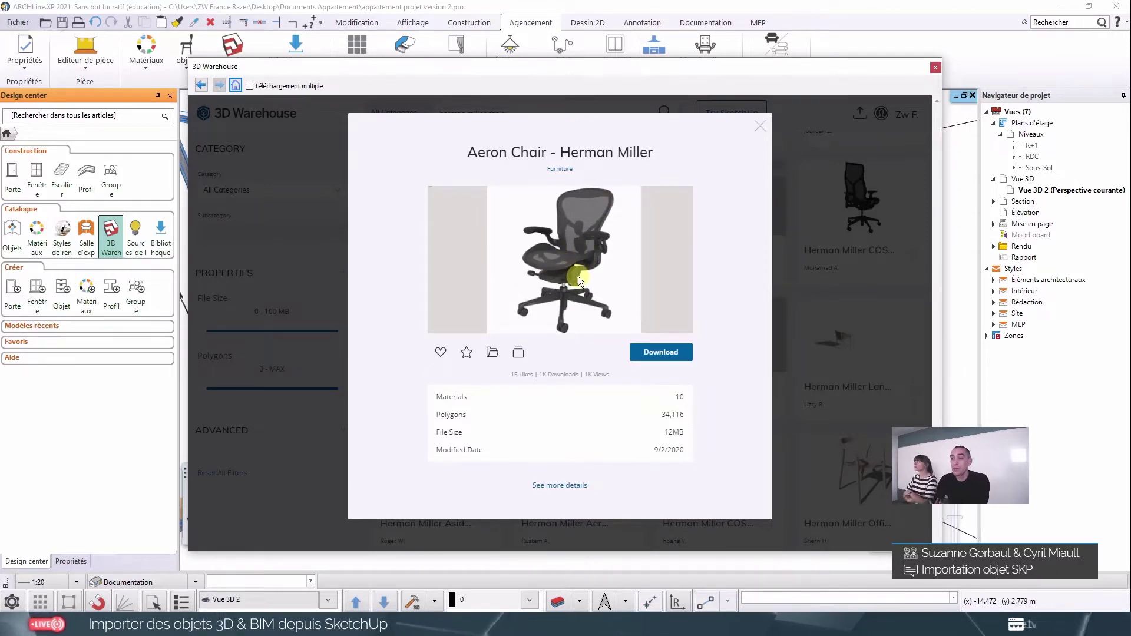
{"action": "left_click", "coordinate": [664, 416]}
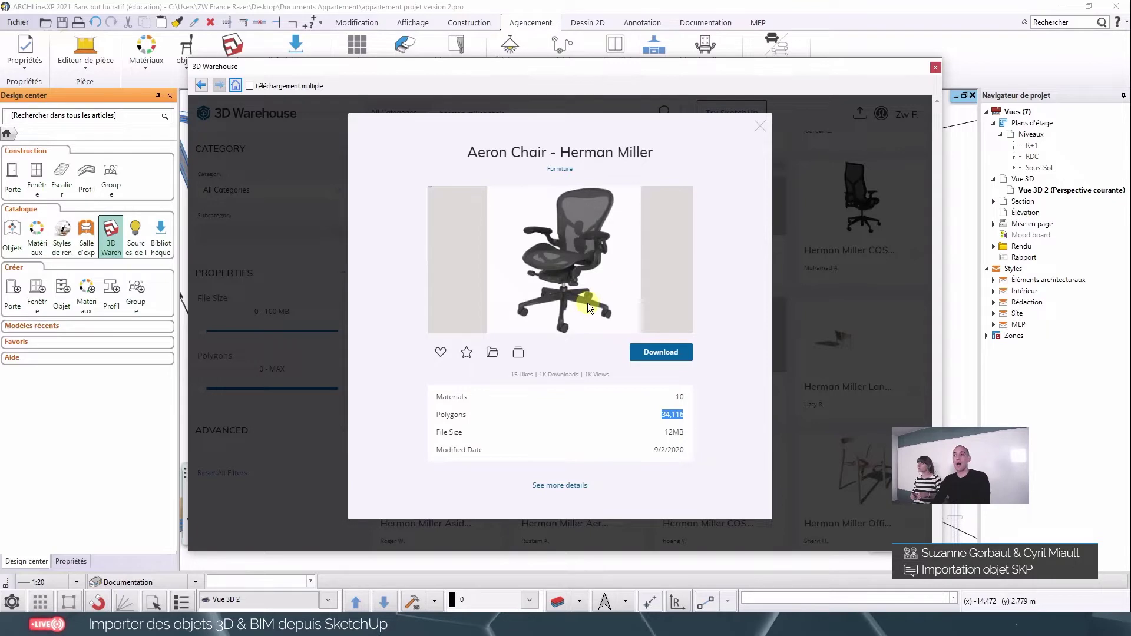
{"action": "left_click_drag", "start_coordinate": [666, 434], "coordinate": [698, 443]}
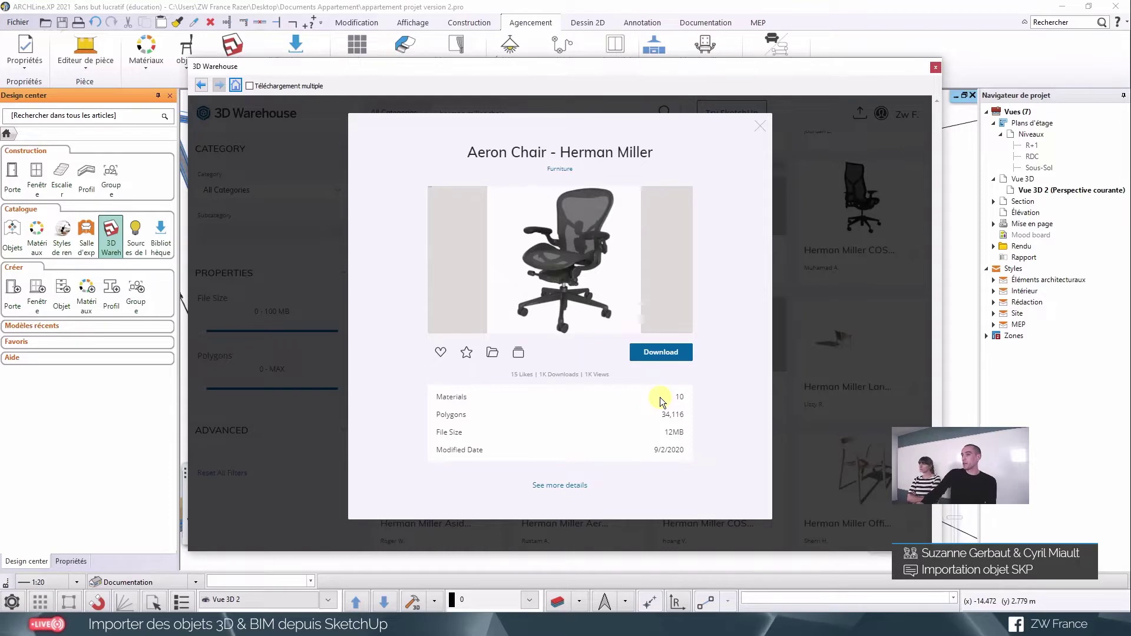
Step: Switch to the Herman Miller COSM Chair details (2MB) and show its Download formats
{"action": "left_click", "coordinate": [760, 126]}
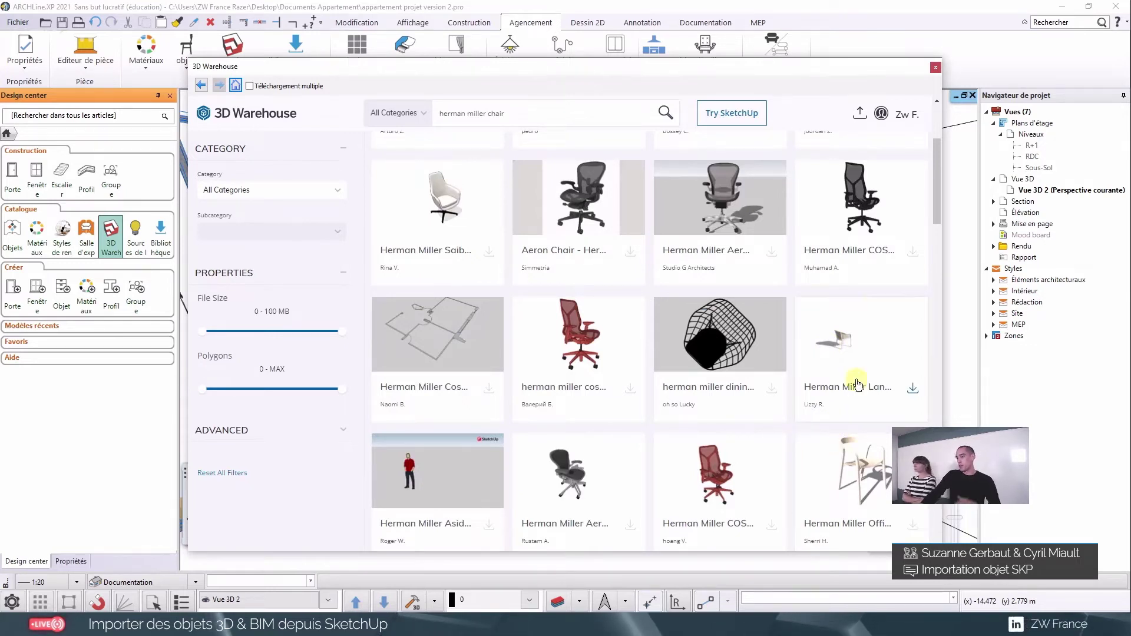
{"action": "left_click", "coordinate": [866, 216]}
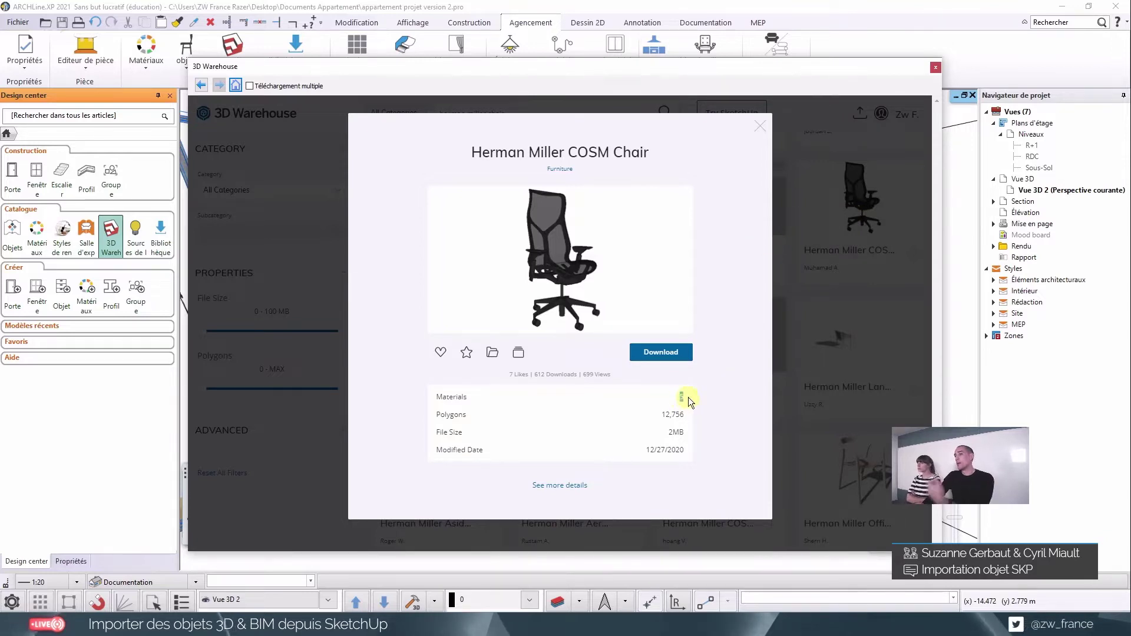
{"action": "left_click", "coordinate": [678, 432]}
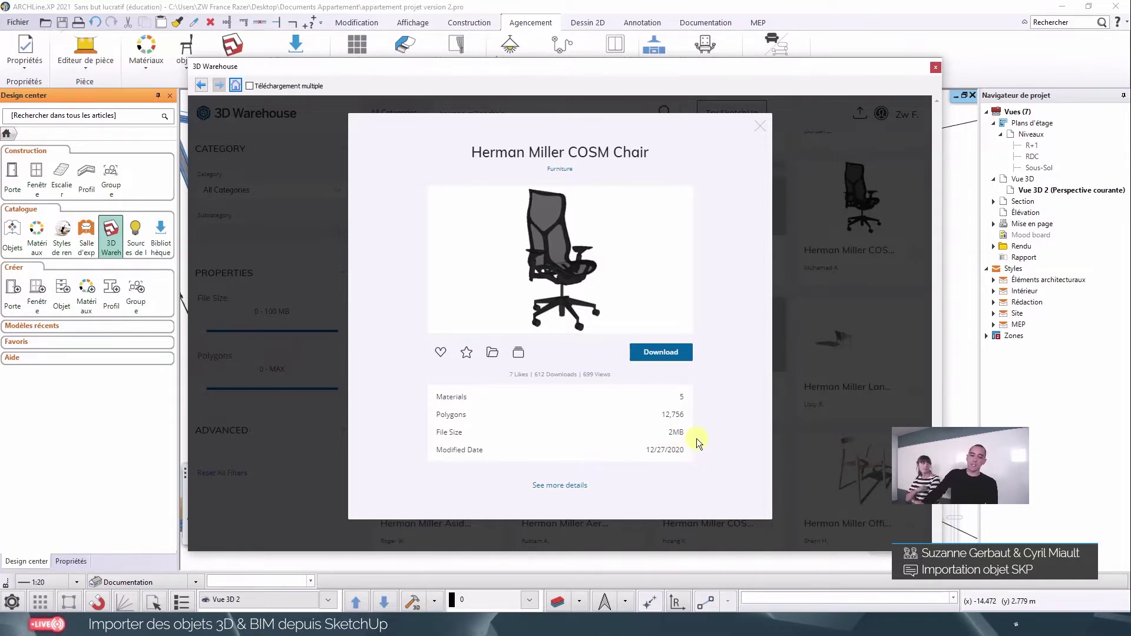
{"action": "left_click", "coordinate": [679, 364]}
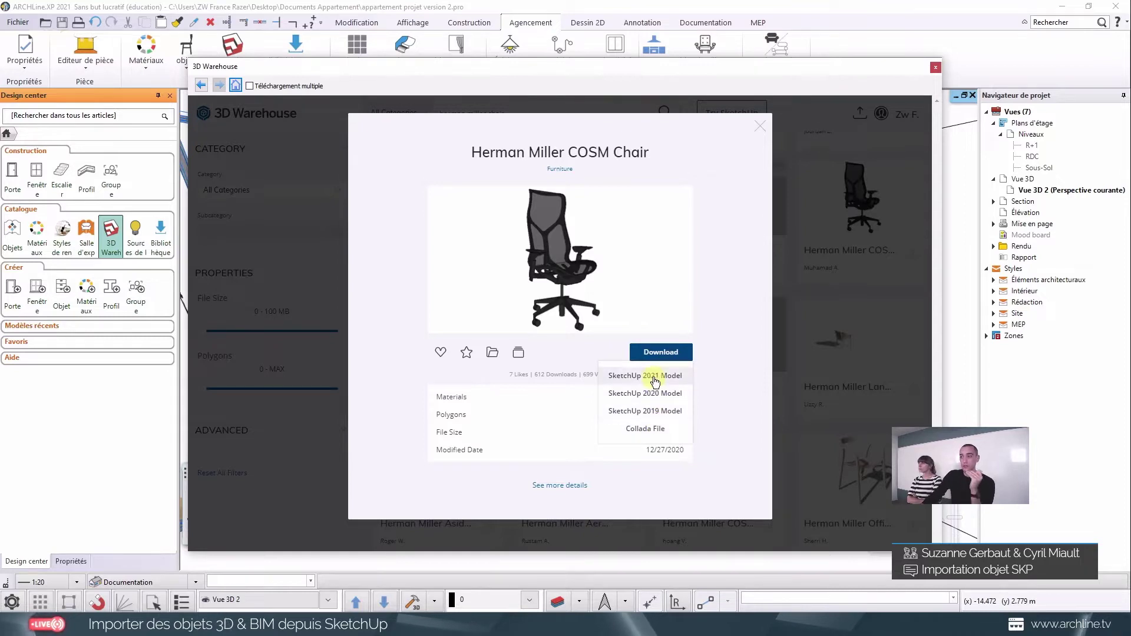
Step: Download the COSM chair as a SketchUp 2021 Model into the 3D view
{"action": "left_click", "coordinate": [654, 378]}
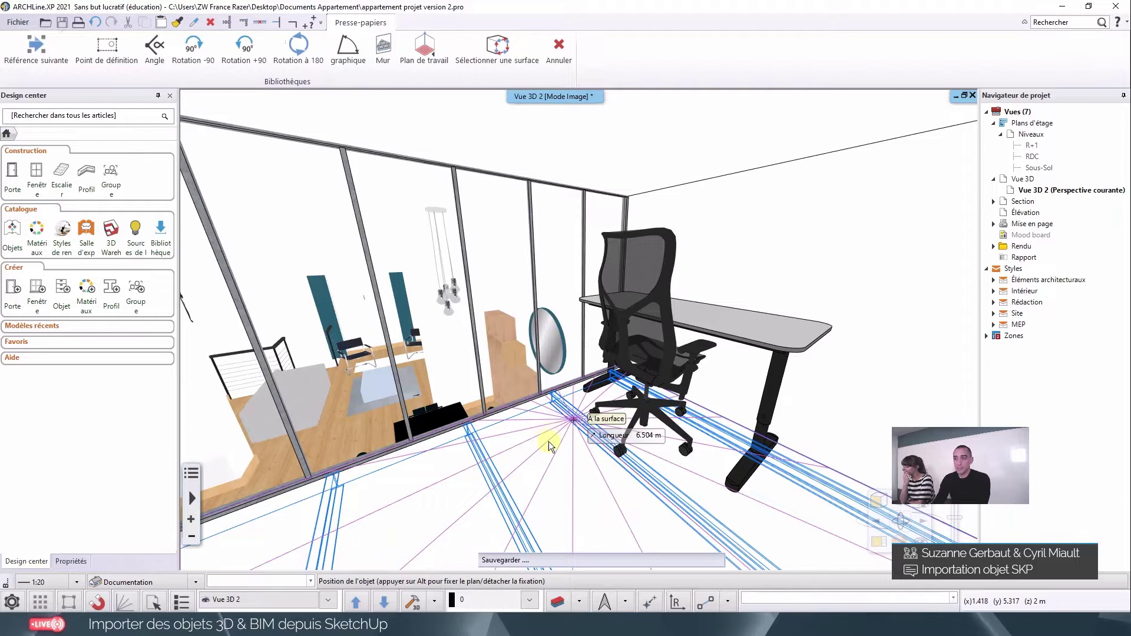
Step: Place the COSM chair beside the desk, zoom and orbit closer, then select it
{"action": "left_click", "coordinate": [549, 443]}
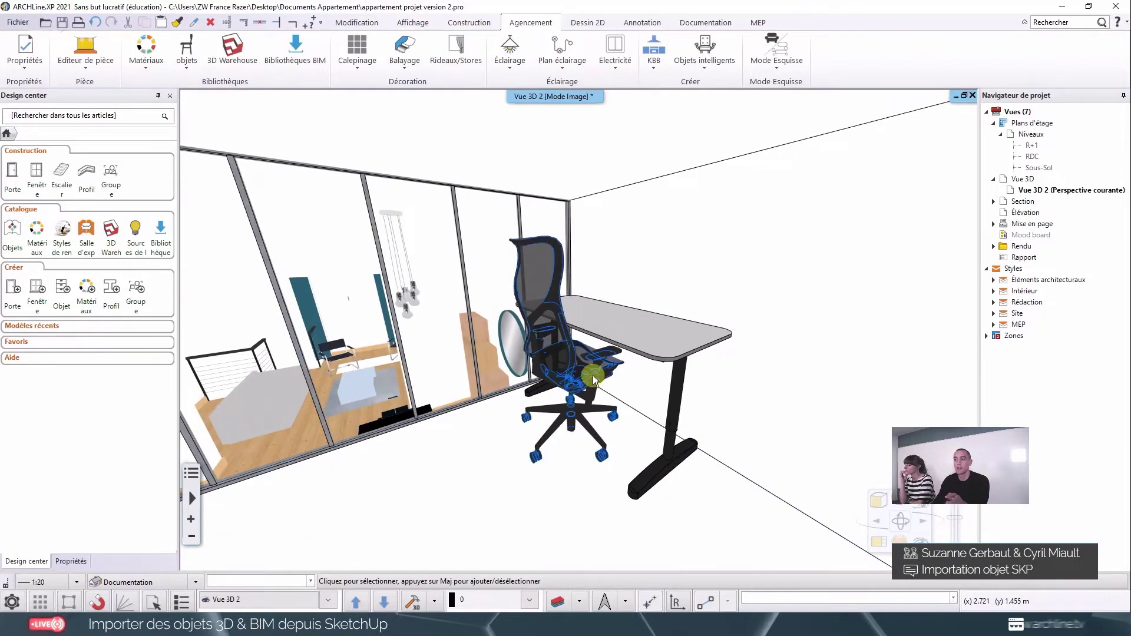
{"action": "scroll", "coordinate": [592, 376], "scroll_direction": "up", "scroll_amount": 2}
{"action": "scroll", "coordinate": [599, 380], "scroll_direction": "up", "scroll_amount": 2}
{"action": "scroll", "coordinate": [599, 380], "scroll_direction": "up", "scroll_amount": 3}
{"action": "mouse_move", "coordinate": [539, 398]}
{"action": "middle_mouse_down"}
{"action": "mouse_move", "coordinate": [417, 335]}
{"action": "mouse_move", "coordinate": [394, 242]}
{"action": "mouse_move", "coordinate": [403, 306]}
{"action": "mouse_move", "coordinate": [582, 433]}
{"action": "mouse_move", "coordinate": [736, 439]}
{"action": "mouse_move", "coordinate": [645, 424]}
{"action": "middle_mouse_up"}
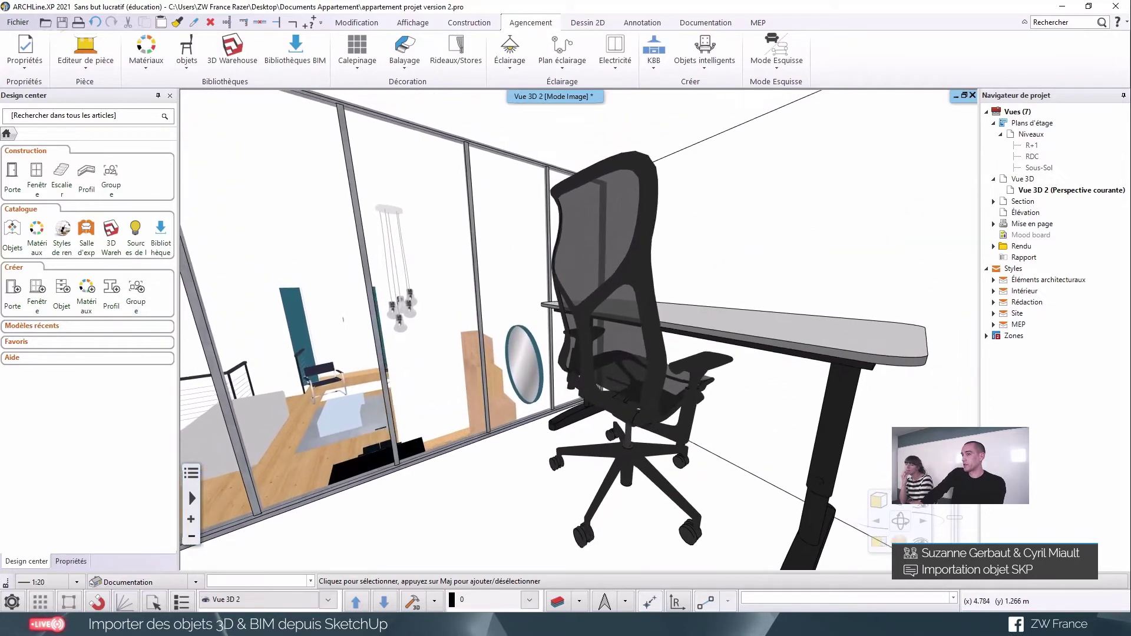
{"action": "left_click", "coordinate": [645, 423]}
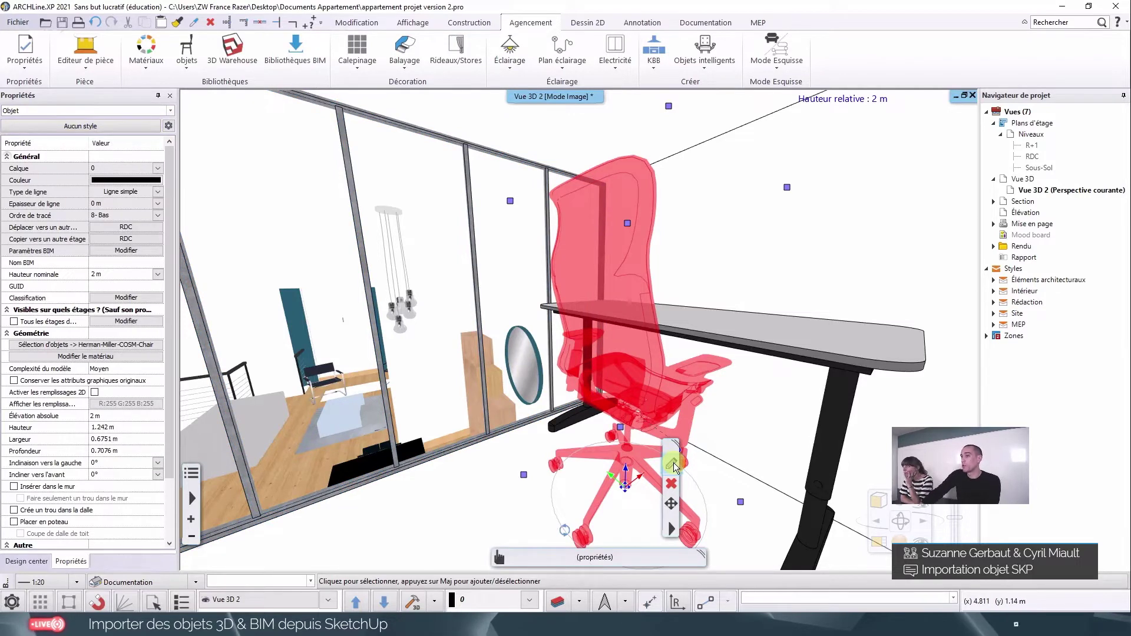
{"action": "left_click", "coordinate": [673, 461]}
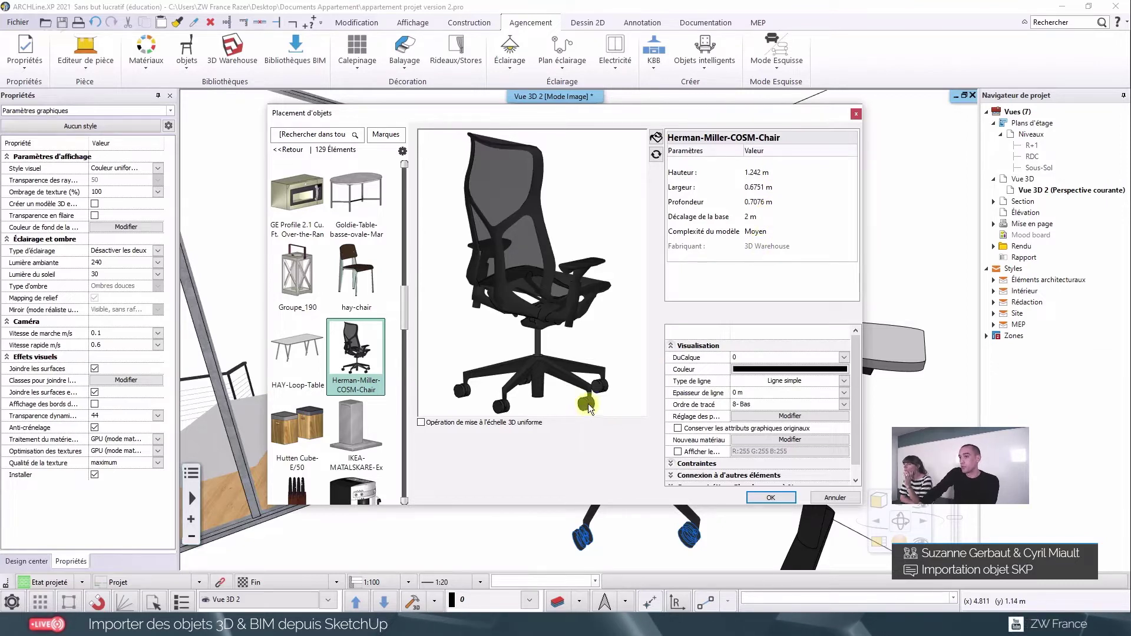
{"action": "left_click", "coordinate": [824, 499]}
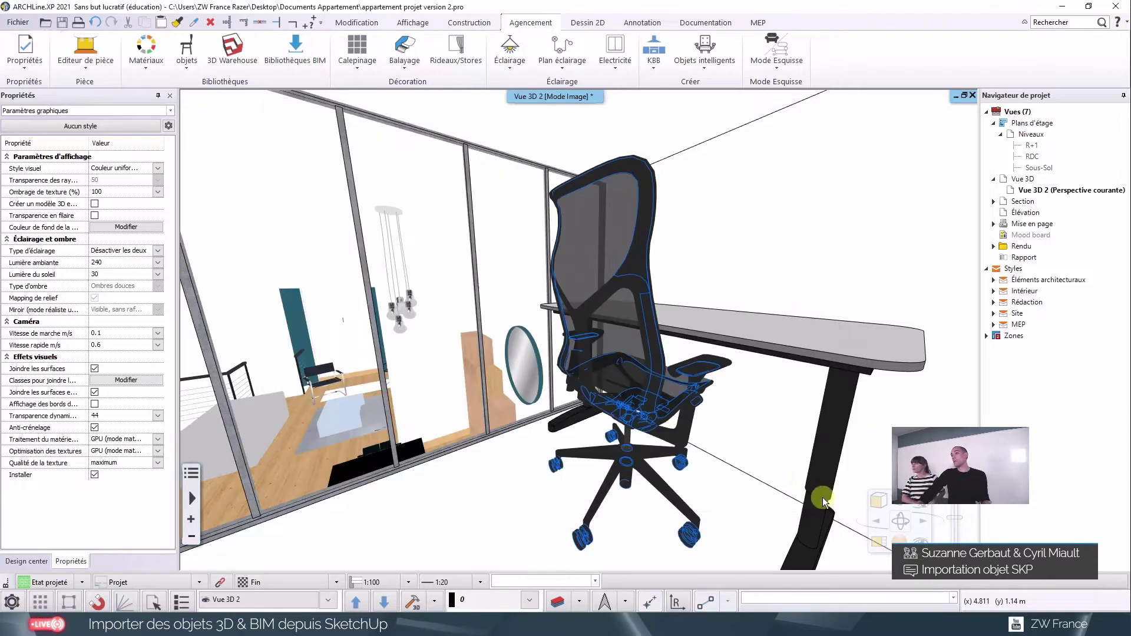
{"action": "left_click", "coordinate": [625, 478]}
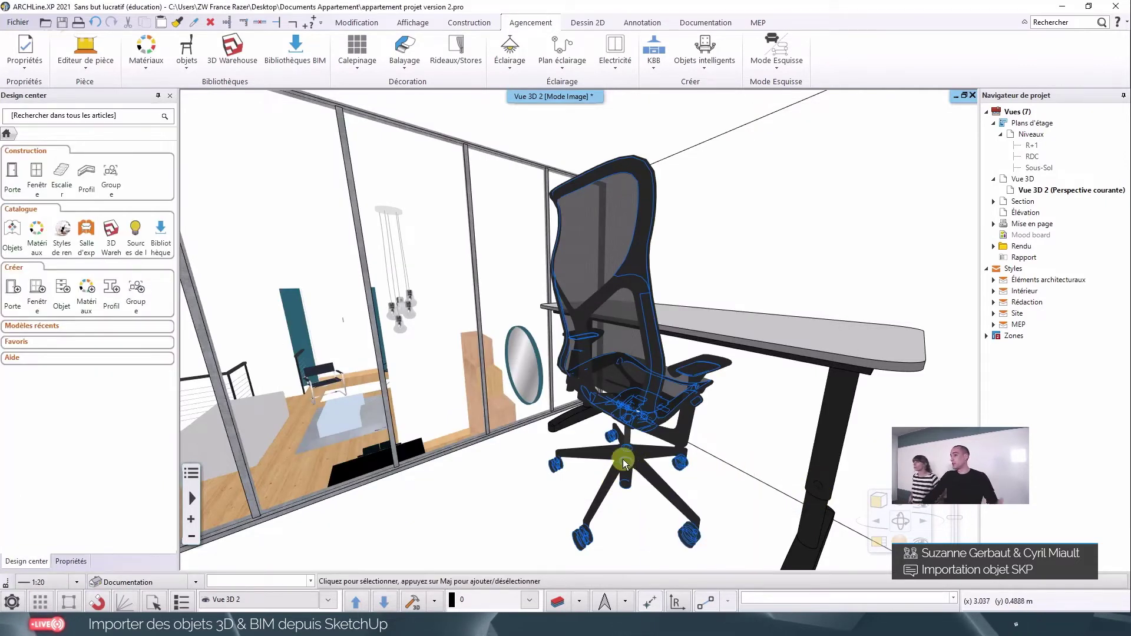
{"action": "mouse_move", "coordinate": [629, 463]}
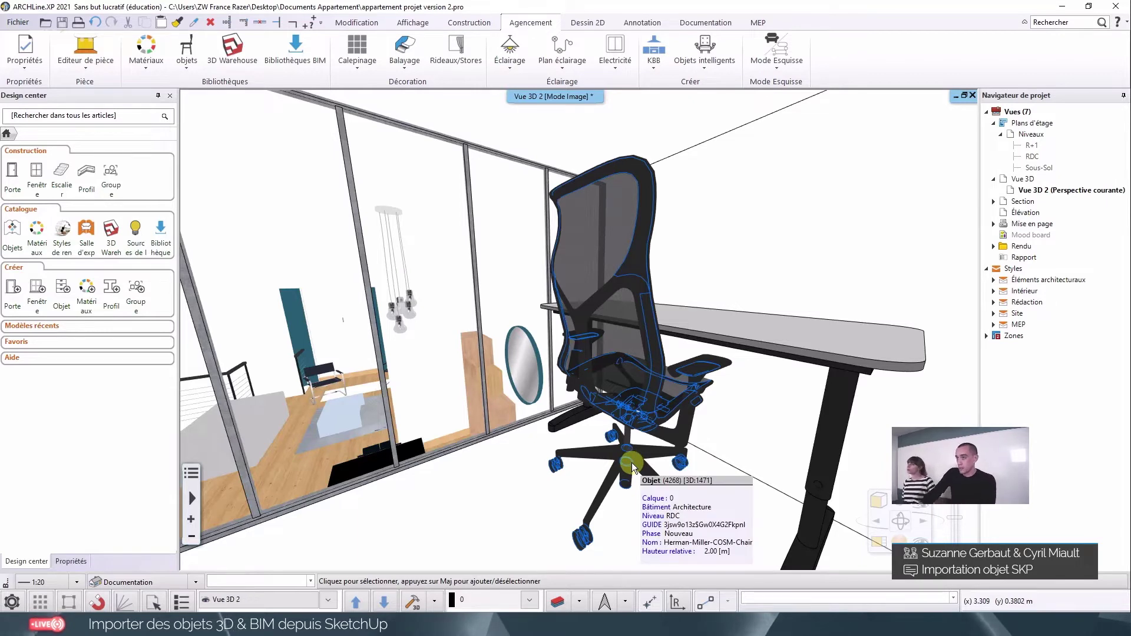
Step: Apply the RAL 7040 Window gray colour from Matériaux > COULEURS to the chair's solid
{"action": "left_click", "coordinate": [37, 235]}
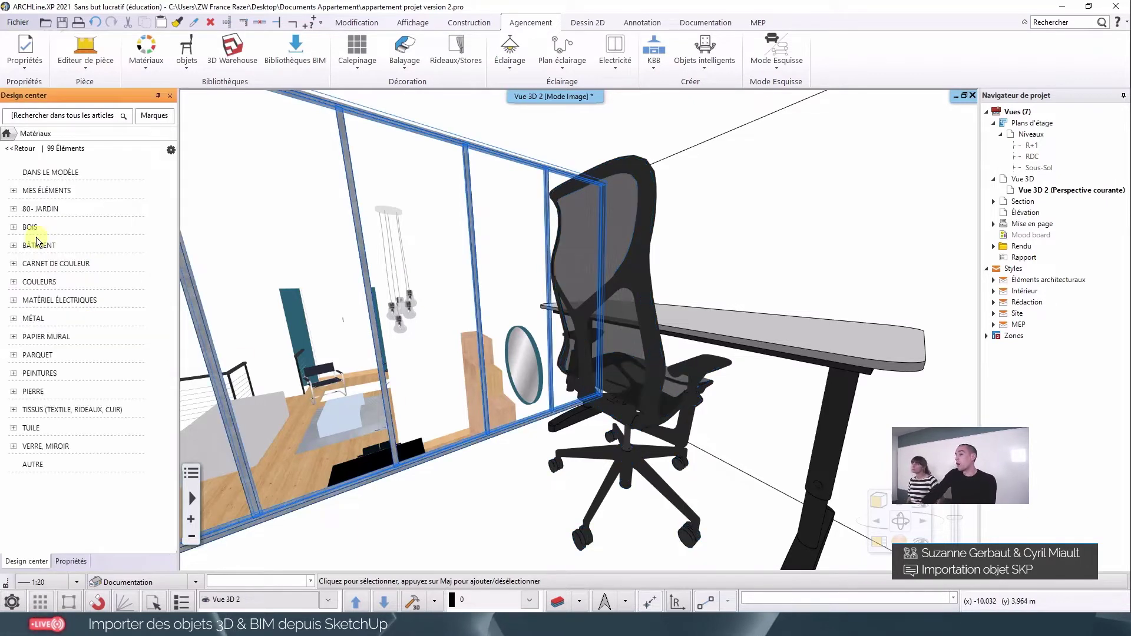
{"action": "left_click", "coordinate": [39, 280]}
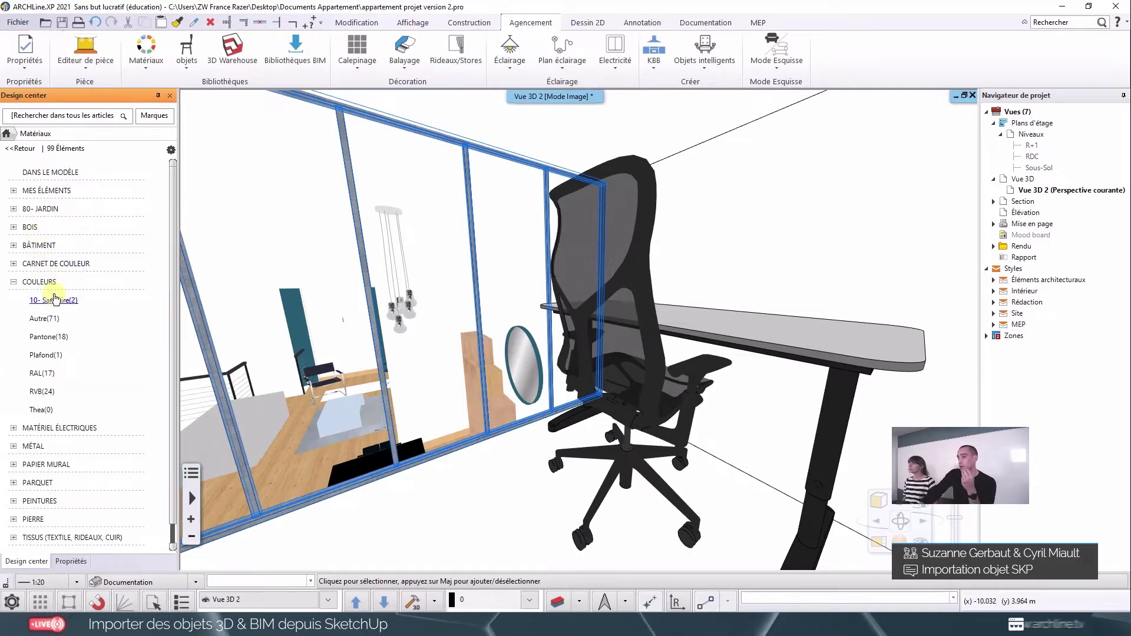
{"action": "left_click", "coordinate": [47, 374]}
{"action": "mouse_move", "coordinate": [87, 507]}
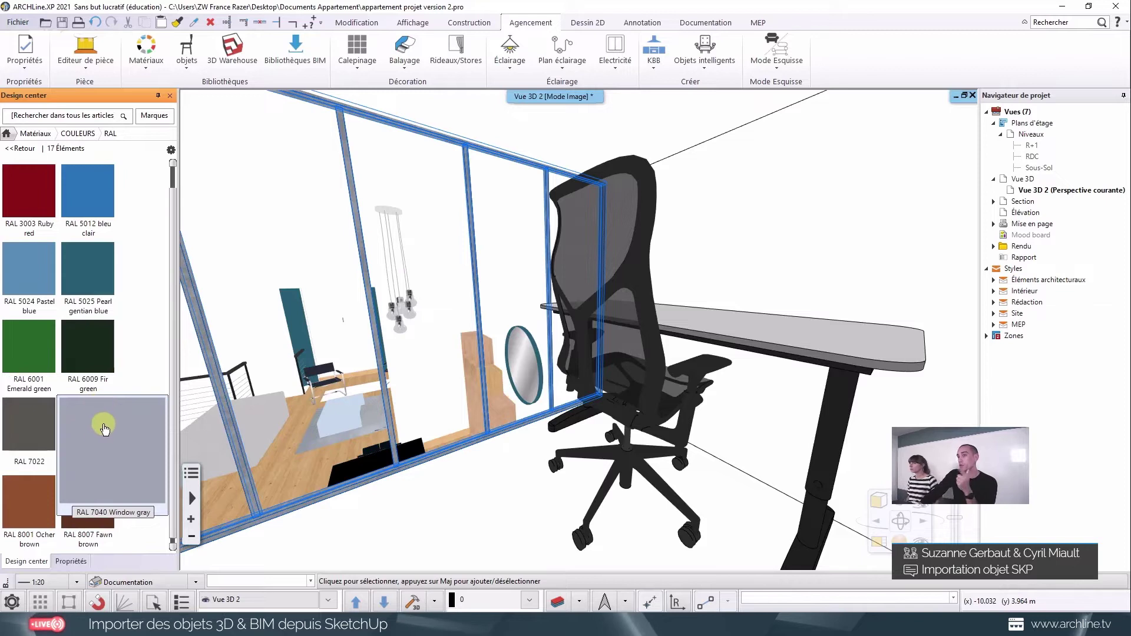
{"action": "mouse_move", "coordinate": [96, 429]}
{"action": "left_mouse_down"}
{"action": "mouse_move", "coordinate": [471, 451]}
{"action": "mouse_move", "coordinate": [625, 426]}
{"action": "left_mouse_up"}
{"action": "left_click", "coordinate": [659, 446]}
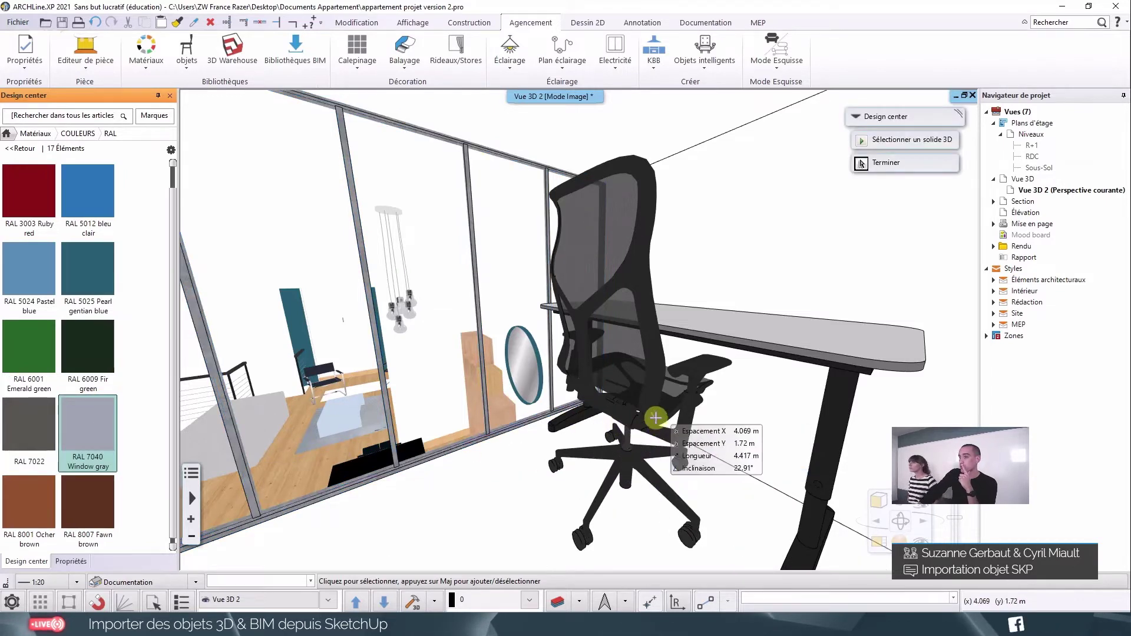
{"action": "left_click", "coordinate": [651, 399]}
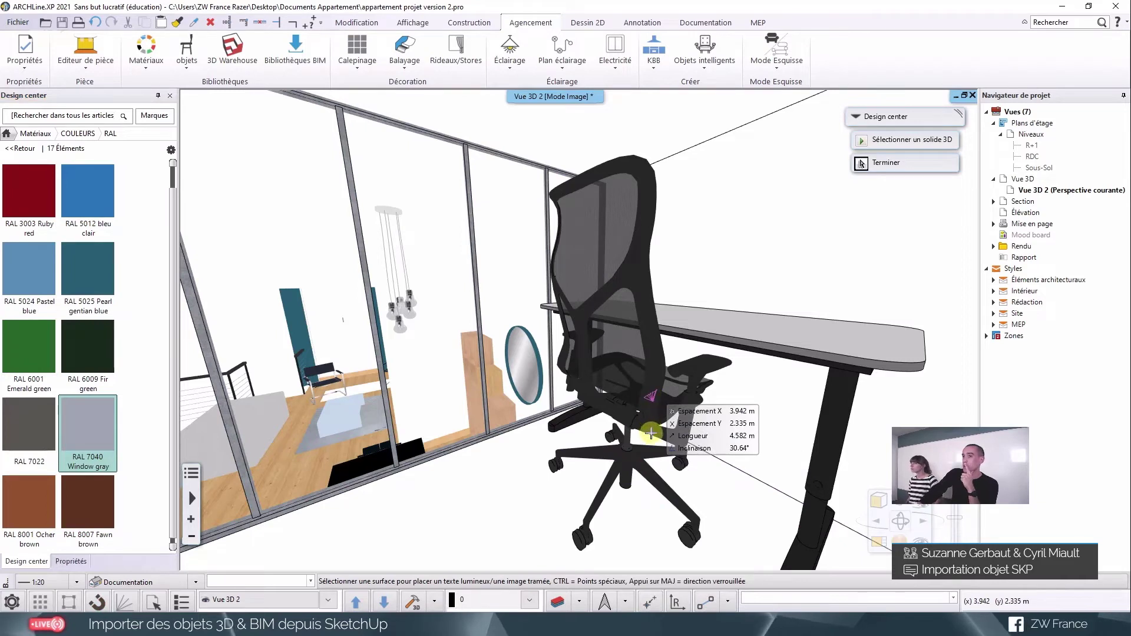
{"action": "left_click", "coordinate": [646, 439]}
Step: Orbit and zoom around the desk to inspect the recoloured chair
{"action": "middle_click_drag", "start_coordinate": [627, 453], "coordinate": [495, 430]}
{"action": "mouse_move", "coordinate": [577, 442]}
{"action": "middle_mouse_down"}
{"action": "mouse_move", "coordinate": [677, 428]}
{"action": "mouse_move", "coordinate": [734, 436]}
{"action": "middle_mouse_up"}
{"action": "scroll", "coordinate": [750, 440], "scroll_direction": "down", "scroll_amount": 1}
{"action": "scroll", "coordinate": [746, 442], "scroll_direction": "down", "scroll_amount": 3}
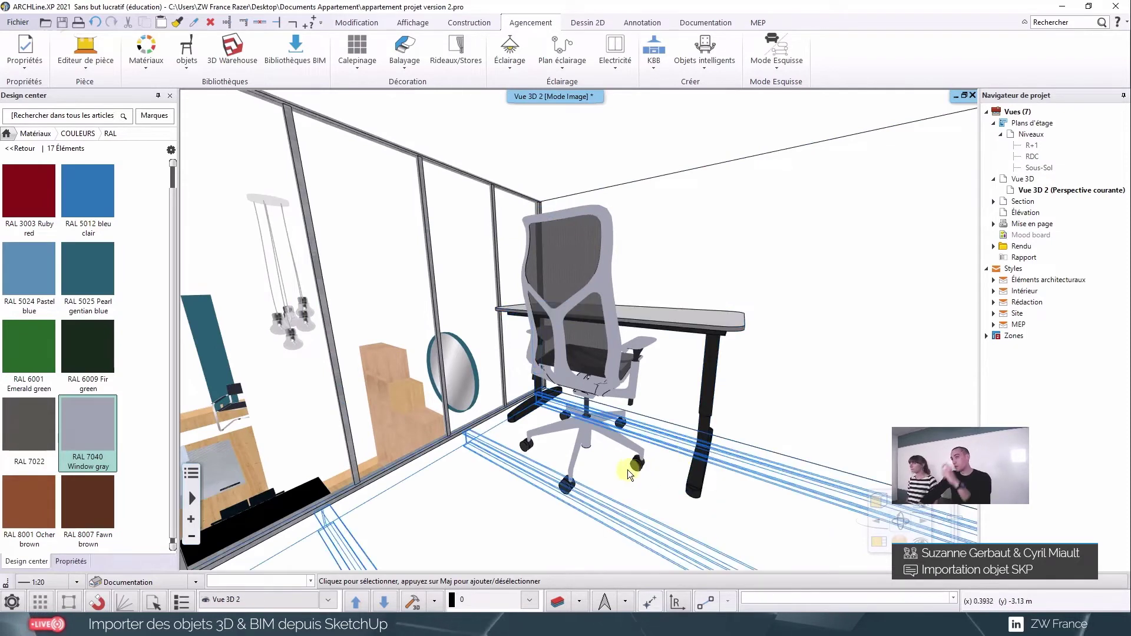
{"action": "scroll", "coordinate": [611, 462], "scroll_direction": "up", "scroll_amount": 2}
{"action": "middle_click_drag", "start_coordinate": [610, 461], "coordinate": [394, 408]}
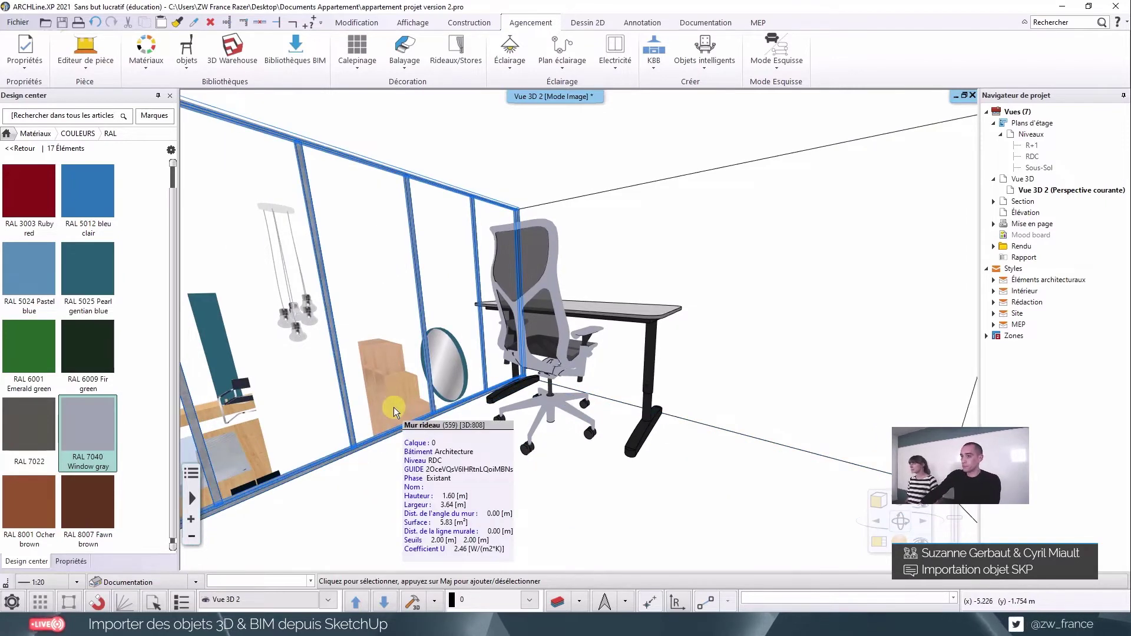
Step: Open the Objets catalogue in Design center and look into the 3D WAREHOUSE folder
{"action": "left_click", "coordinate": [8, 133]}
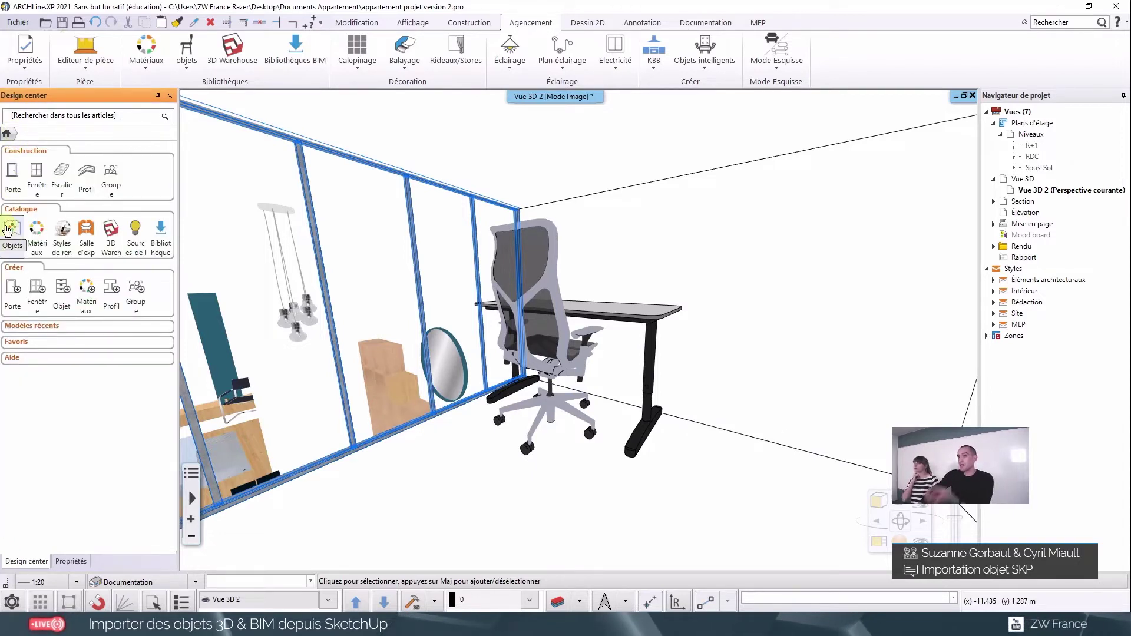
{"action": "left_click", "coordinate": [11, 243]}
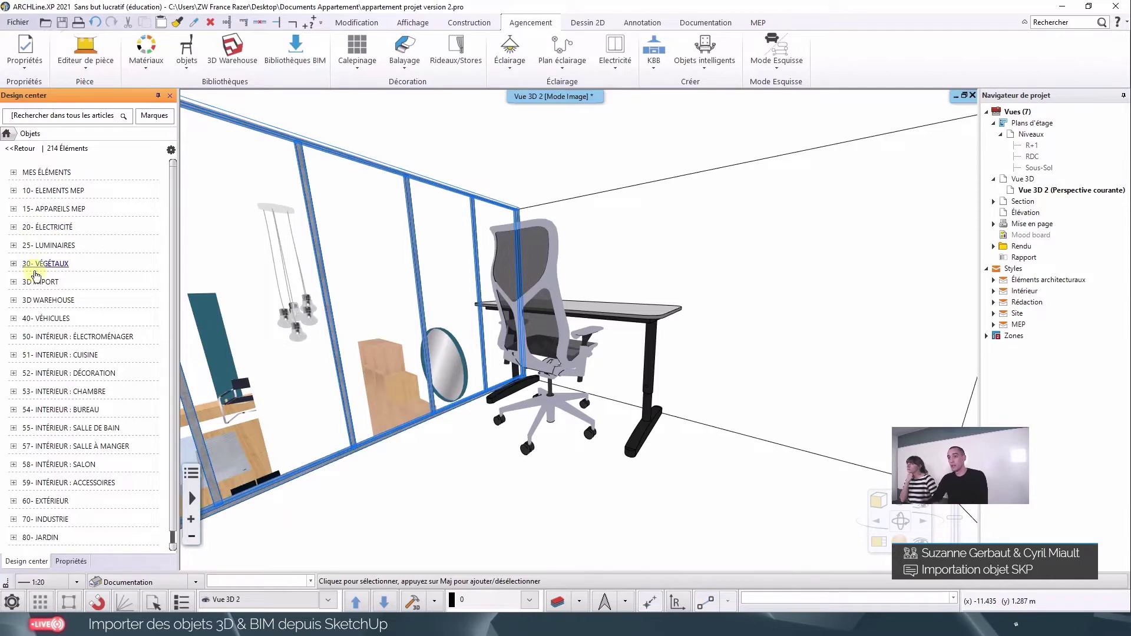
{"action": "left_click", "coordinate": [31, 301]}
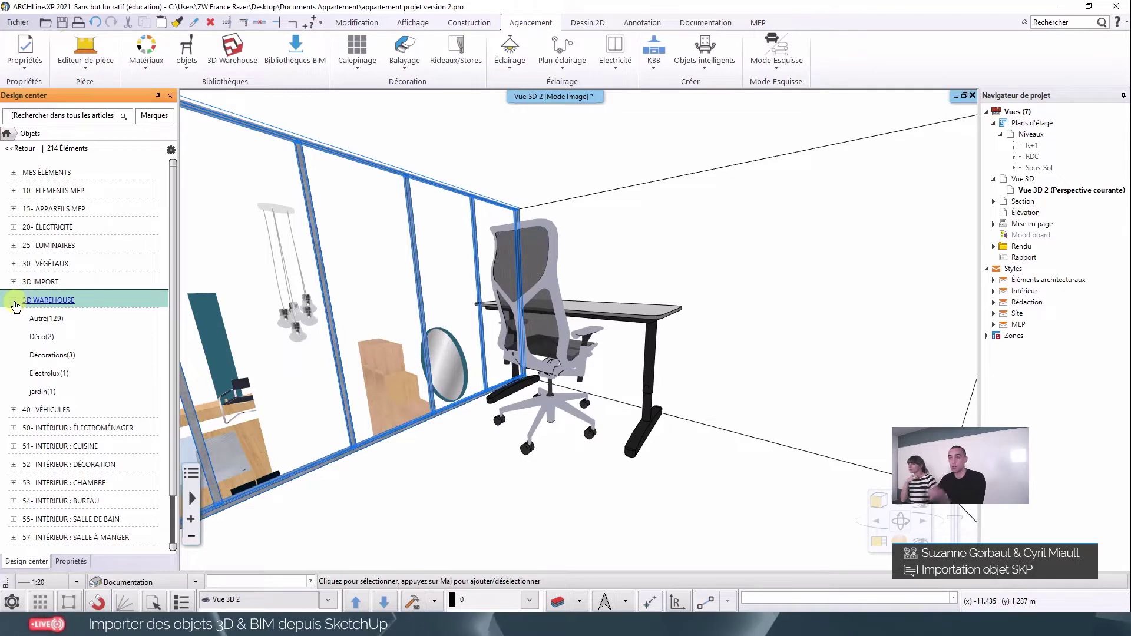
{"action": "left_click", "coordinate": [14, 300]}
Step: Search the object library for 'Herman' and drag the Herman-Miller-COSM-Chair into the room
{"action": "left_click", "coordinate": [89, 117]}
{"action": "type", "text": "Hermann"}
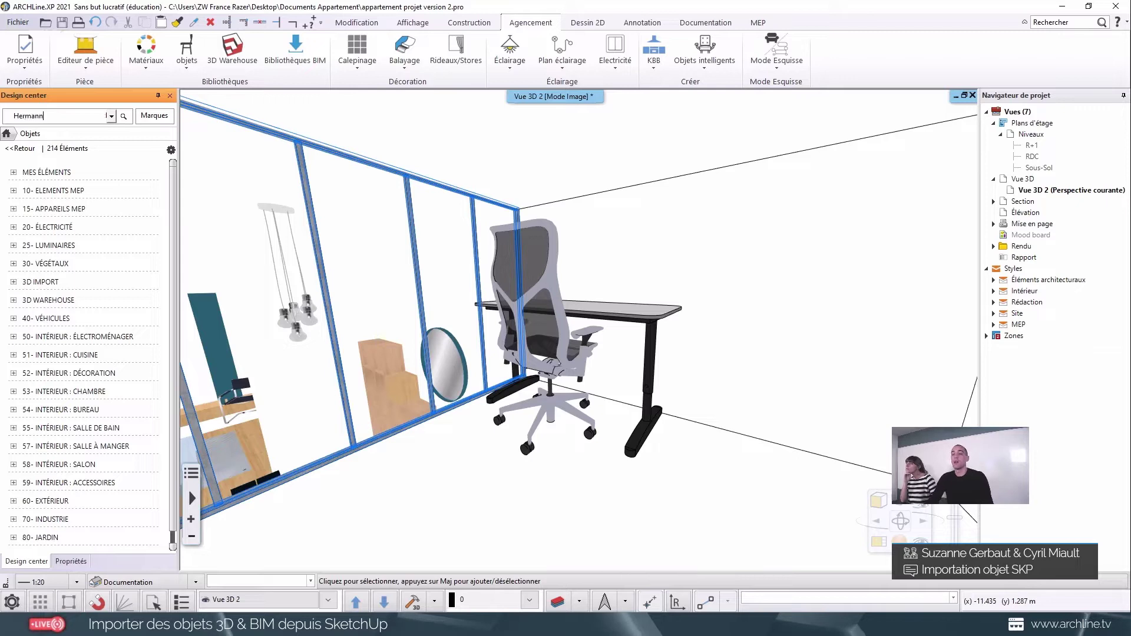
{"action": "key", "text": "Return"}
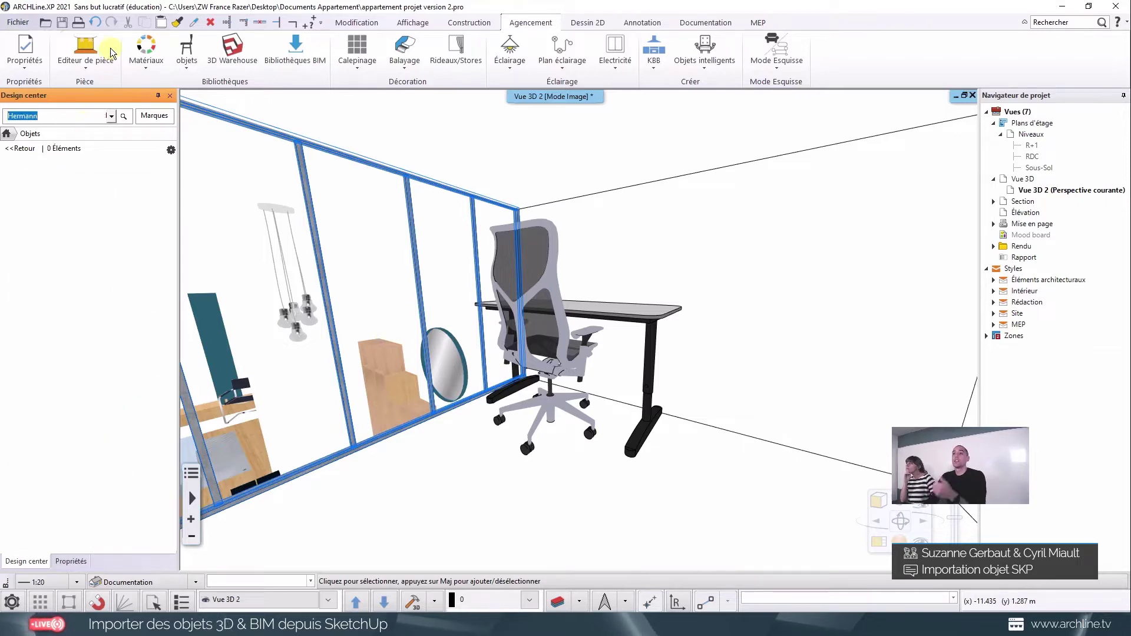
{"action": "key", "text": "BackSpace"}
{"action": "key", "text": "Return"}
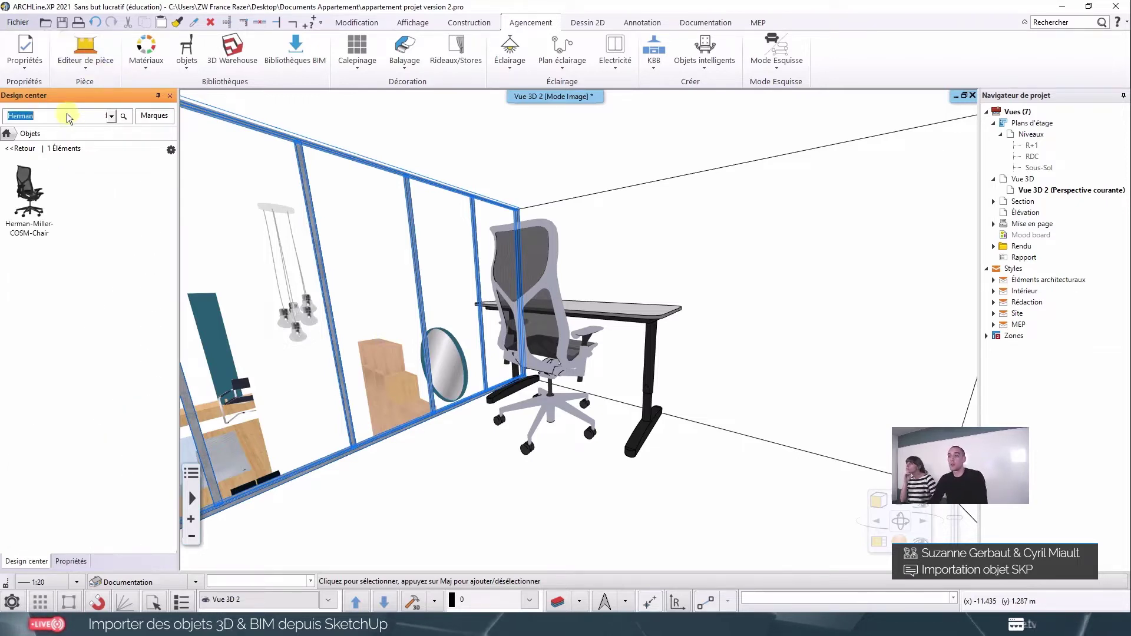
{"action": "left_click_drag", "start_coordinate": [37, 212], "coordinate": [654, 512]}
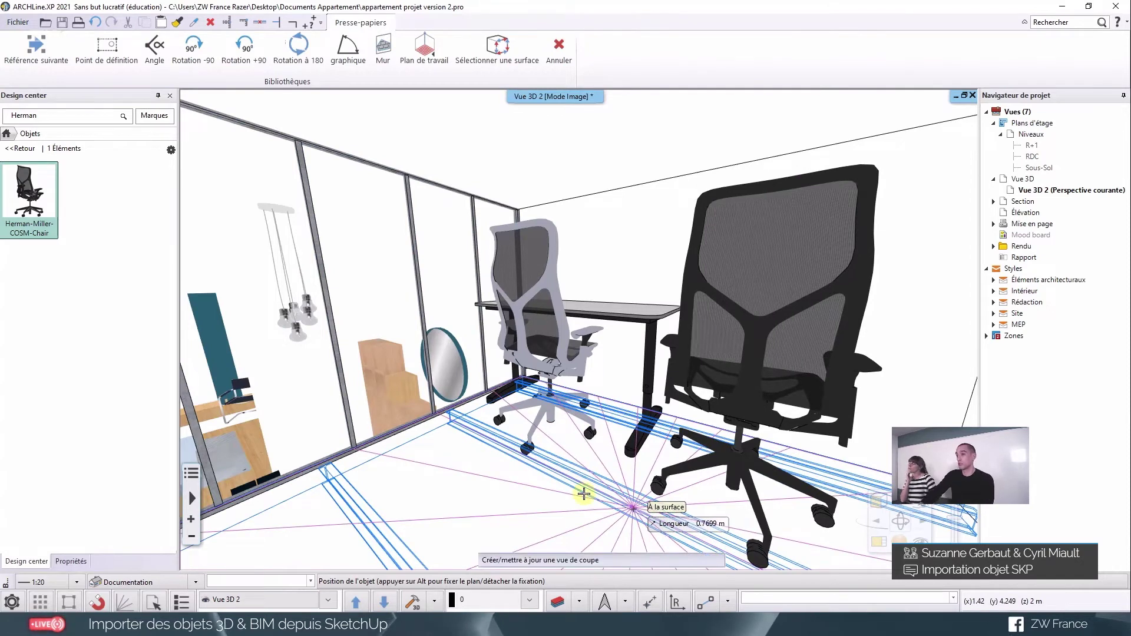
Step: Set the second Herman-Miller COSM chair at the office desk, then orbit back over the apartment
{"action": "left_click", "coordinate": [586, 462]}
{"action": "mouse_move", "coordinate": [589, 468]}
{"action": "middle_mouse_down"}
{"action": "mouse_move", "coordinate": [556, 479]}
{"action": "mouse_move", "coordinate": [404, 454]}
{"action": "mouse_move", "coordinate": [461, 407]}
{"action": "mouse_move", "coordinate": [335, 380]}
{"action": "mouse_move", "coordinate": [437, 418]}
{"action": "mouse_move", "coordinate": [420, 359]}
{"action": "mouse_move", "coordinate": [574, 393]}
{"action": "mouse_move", "coordinate": [564, 415]}
{"action": "mouse_move", "coordinate": [608, 423]}
{"action": "middle_mouse_up"}
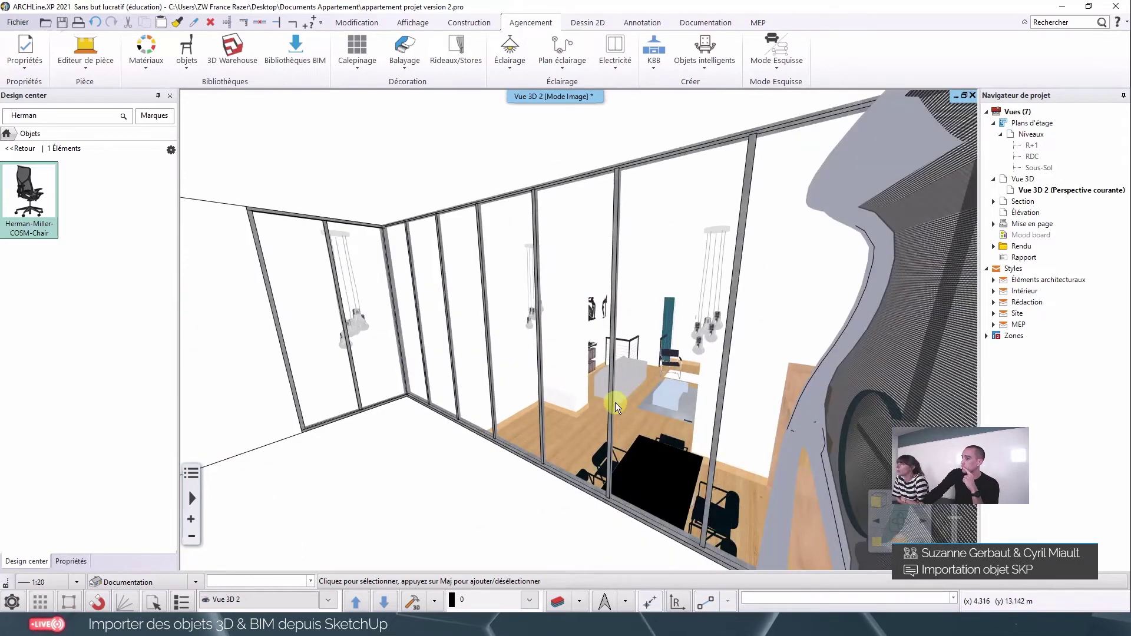
Step: Cycle the saved 3D views from the table room through the kitchen to the mezzanine shelves
{"action": "scroll", "coordinate": [608, 430], "scroll_direction": "up", "scroll_amount": 3}
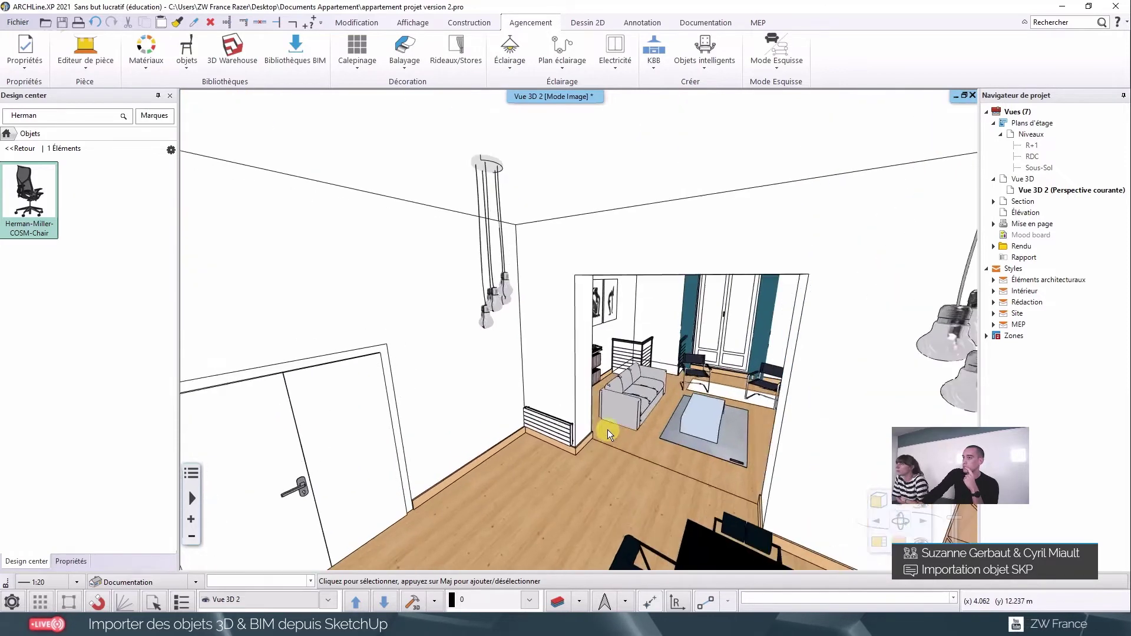
{"action": "scroll", "coordinate": [596, 442], "scroll_direction": "up", "scroll_amount": 2}
{"action": "mouse_move", "coordinate": [597, 435]}
{"action": "middle_mouse_down"}
{"action": "mouse_move", "coordinate": [600, 425]}
{"action": "mouse_move", "coordinate": [760, 404]}
{"action": "mouse_move", "coordinate": [504, 408]}
{"action": "mouse_move", "coordinate": [713, 427]}
{"action": "mouse_move", "coordinate": [736, 425]}
{"action": "mouse_move", "coordinate": [509, 407]}
{"action": "mouse_move", "coordinate": [377, 413]}
{"action": "mouse_move", "coordinate": [818, 489]}
{"action": "middle_mouse_up"}
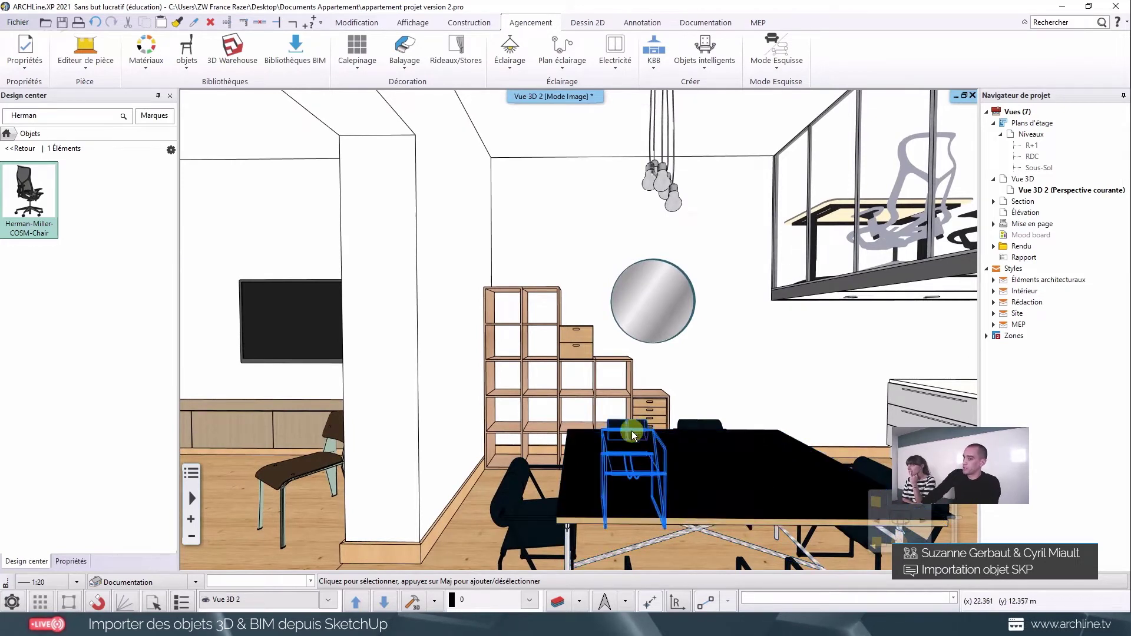
{"action": "left_click", "coordinate": [378, 601]}
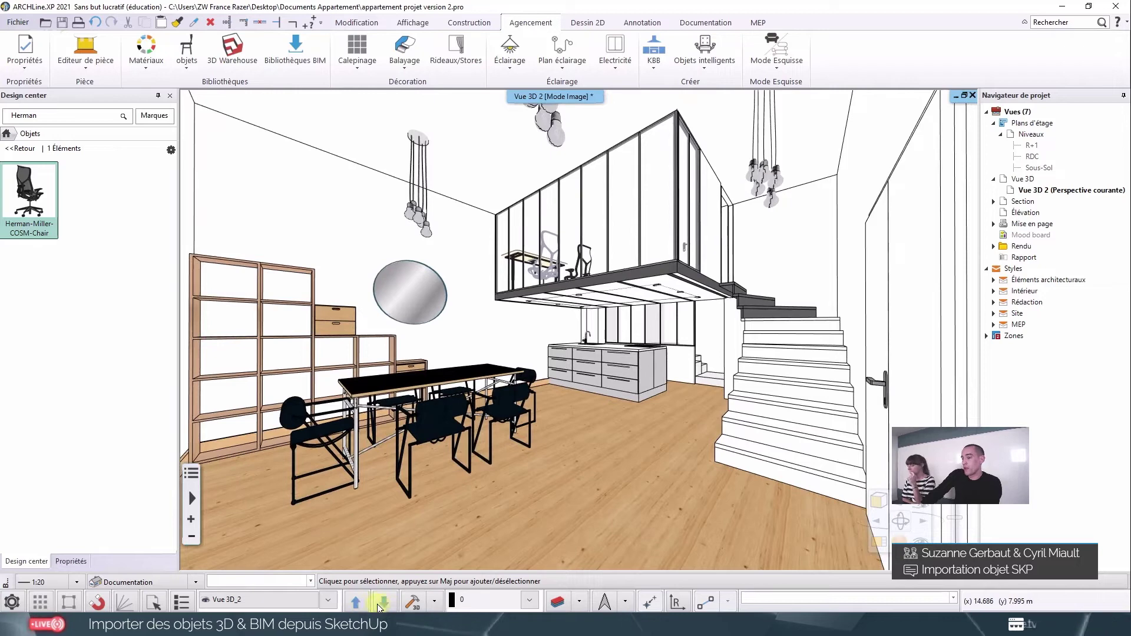
{"action": "left_click", "coordinate": [378, 603]}
{"action": "left_click", "coordinate": [383, 602]}
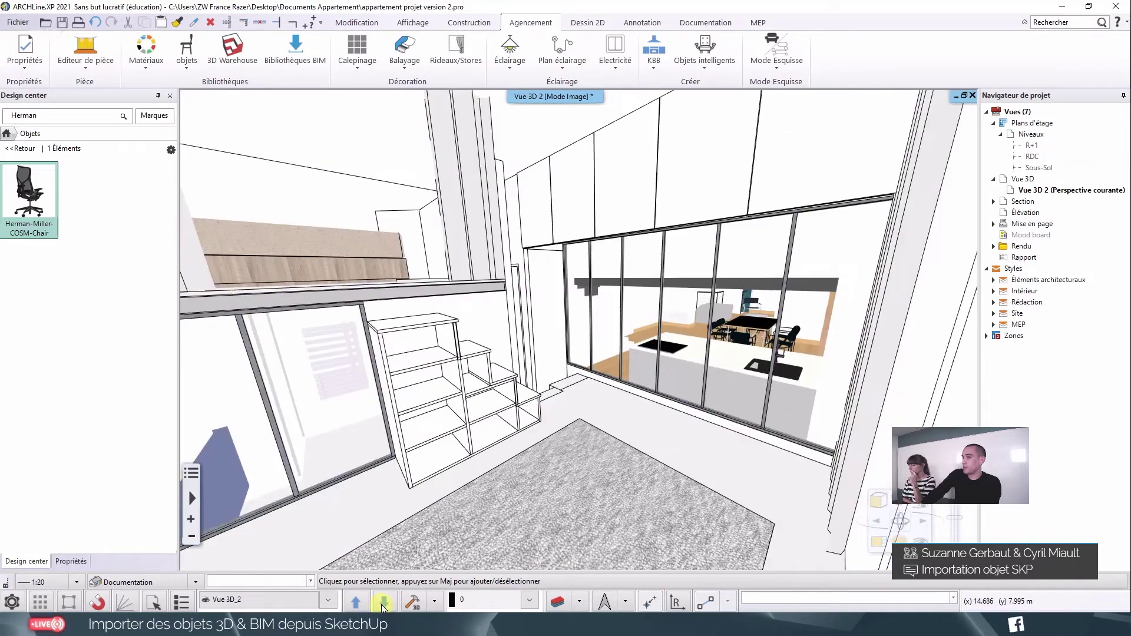
Step: Select the stepped shelving unit to show its properties: 1 m high, 1 m wide, 0.4 m deep
{"action": "middle_click_drag", "start_coordinate": [528, 434], "coordinate": [535, 320]}
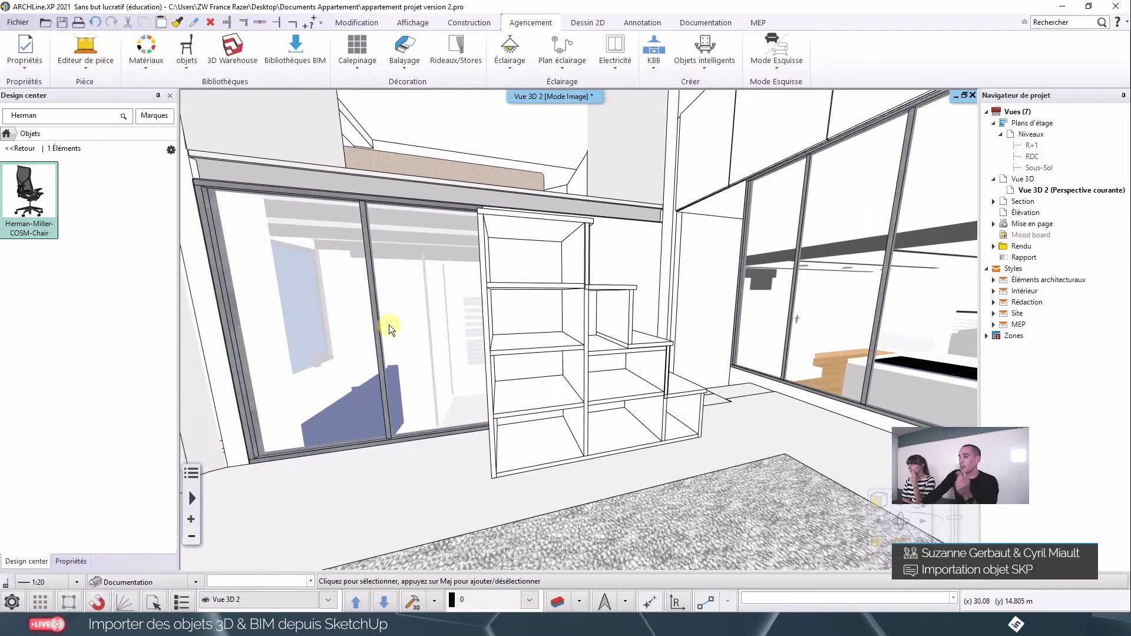
{"action": "left_click", "coordinate": [513, 353]}
{"action": "left_click", "coordinate": [513, 352]}
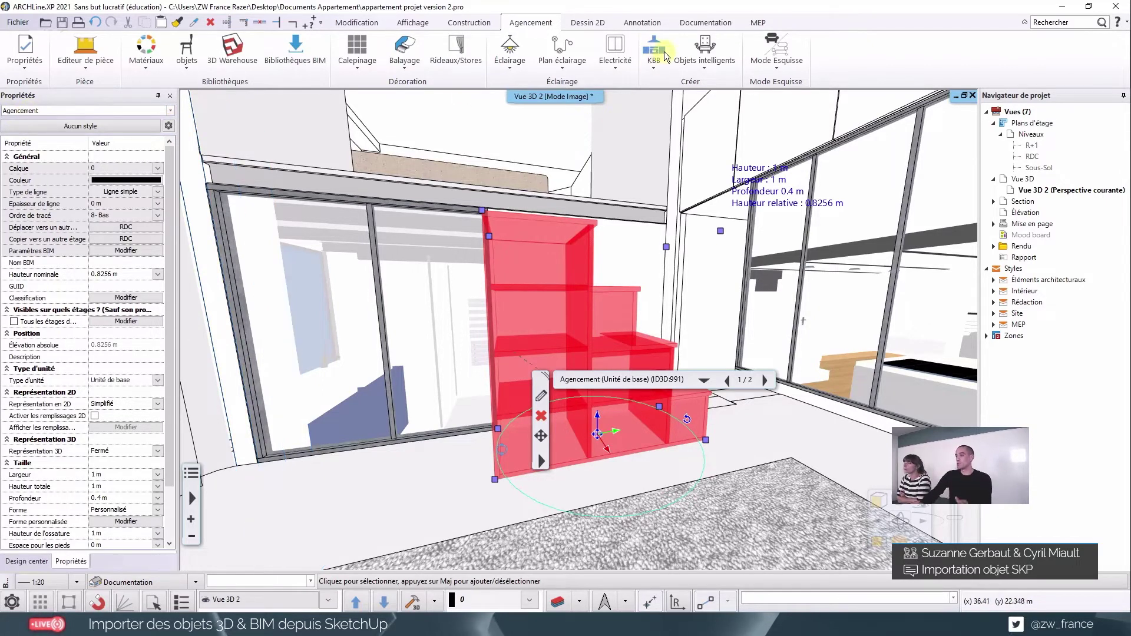
Step: In the shelving's Agencement editor, set Séparateurs to Multiple vertical with 2 items and confirm
{"action": "left_click", "coordinate": [652, 68]}
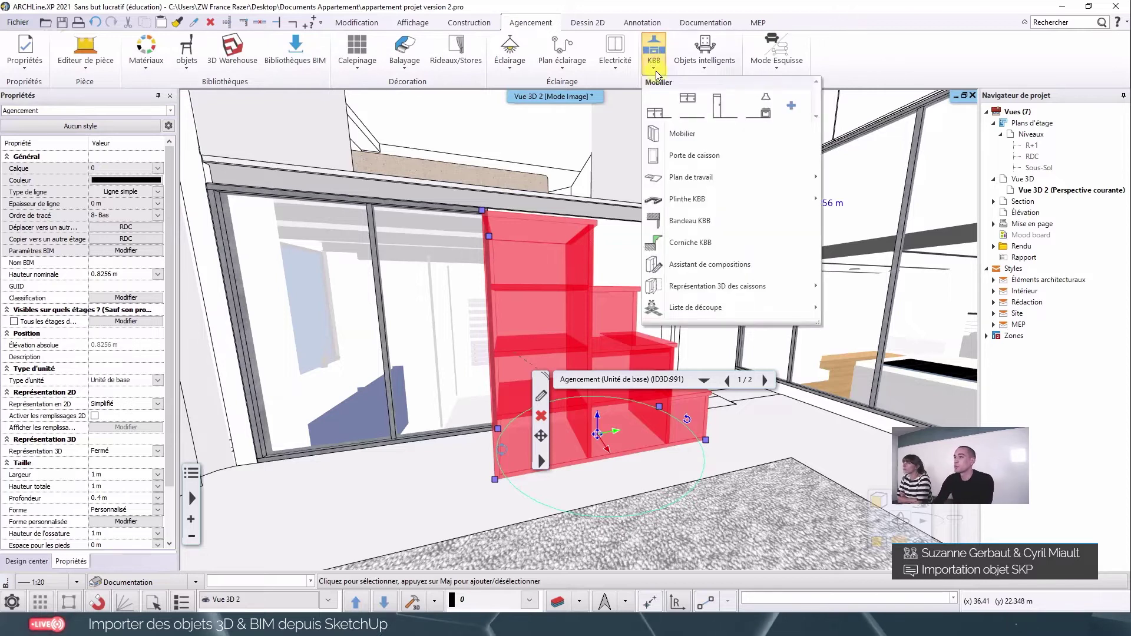
{"action": "left_click", "coordinate": [659, 69]}
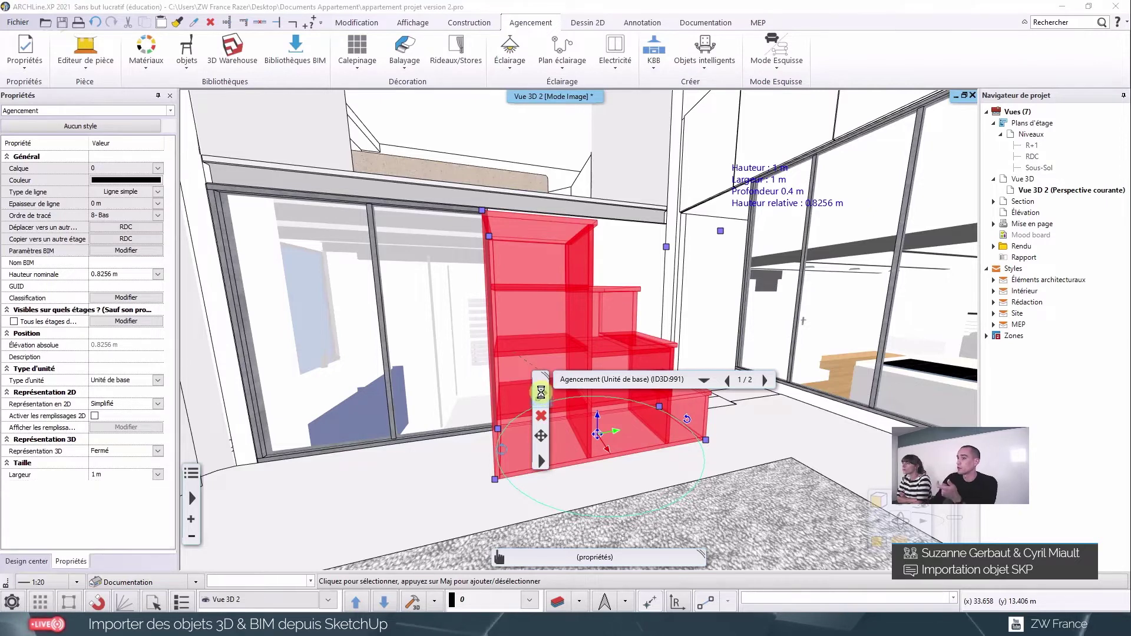
{"action": "mouse_move", "coordinate": [542, 293]}
{"action": "left_mouse_down"}
{"action": "mouse_move", "coordinate": [487, 245]}
{"action": "mouse_move", "coordinate": [513, 169]}
{"action": "mouse_move", "coordinate": [565, 182]}
{"action": "mouse_move", "coordinate": [588, 258]}
{"action": "mouse_move", "coordinate": [550, 281]}
{"action": "mouse_move", "coordinate": [347, 235]}
{"action": "mouse_move", "coordinate": [401, 243]}
{"action": "mouse_move", "coordinate": [419, 264]}
{"action": "mouse_move", "coordinate": [473, 245]}
{"action": "left_mouse_up"}
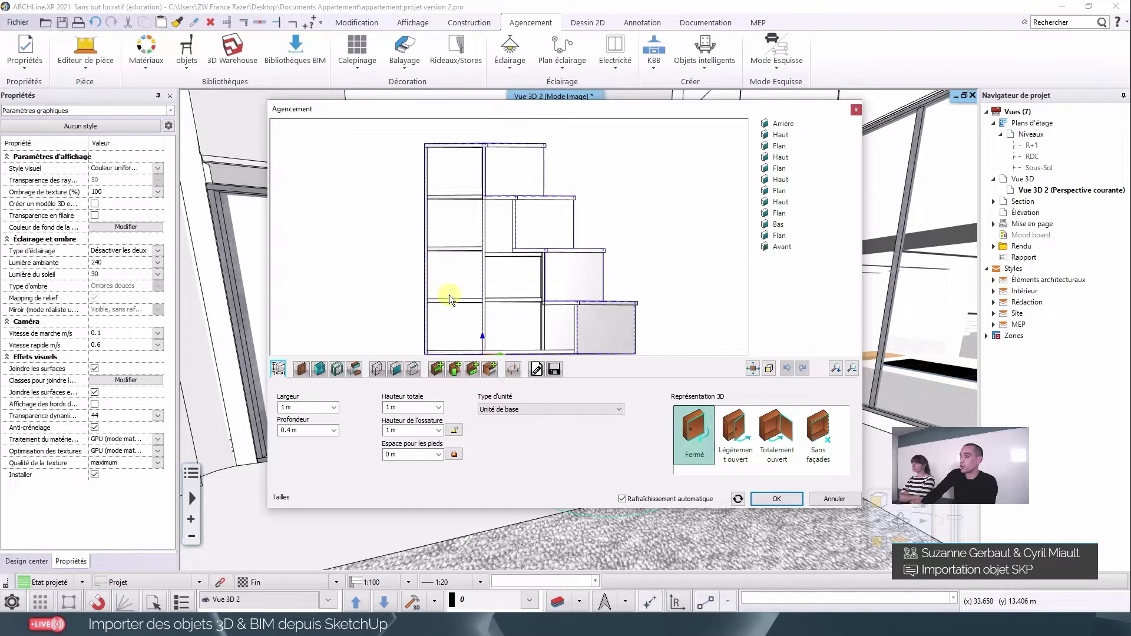
{"action": "left_click", "coordinate": [454, 370]}
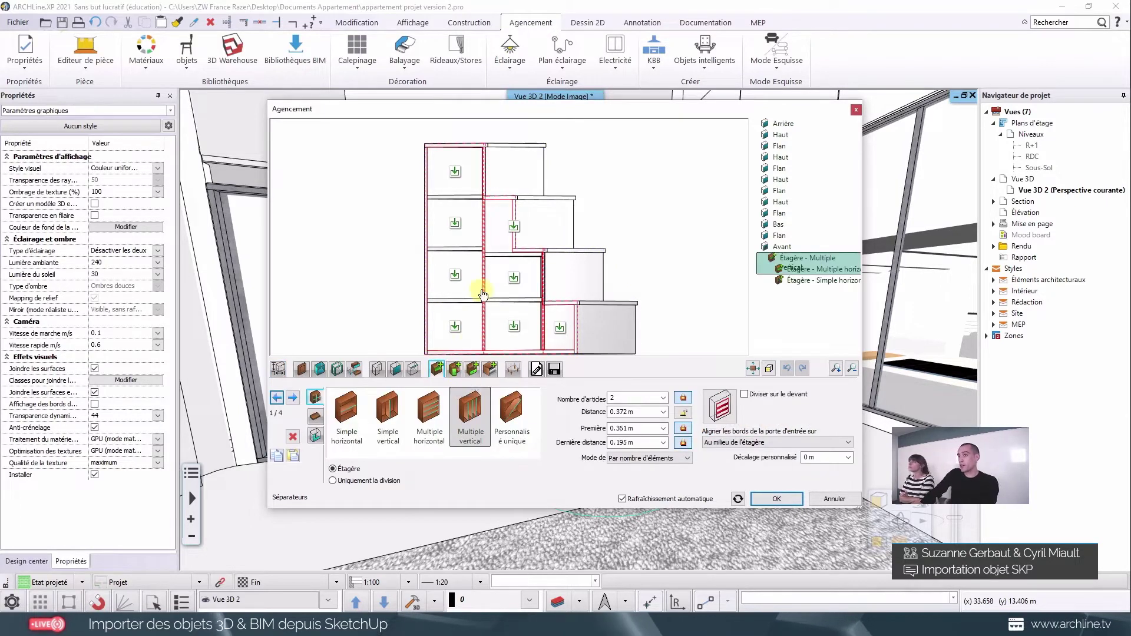
{"action": "left_click_drag", "start_coordinate": [480, 285], "coordinate": [536, 309]}
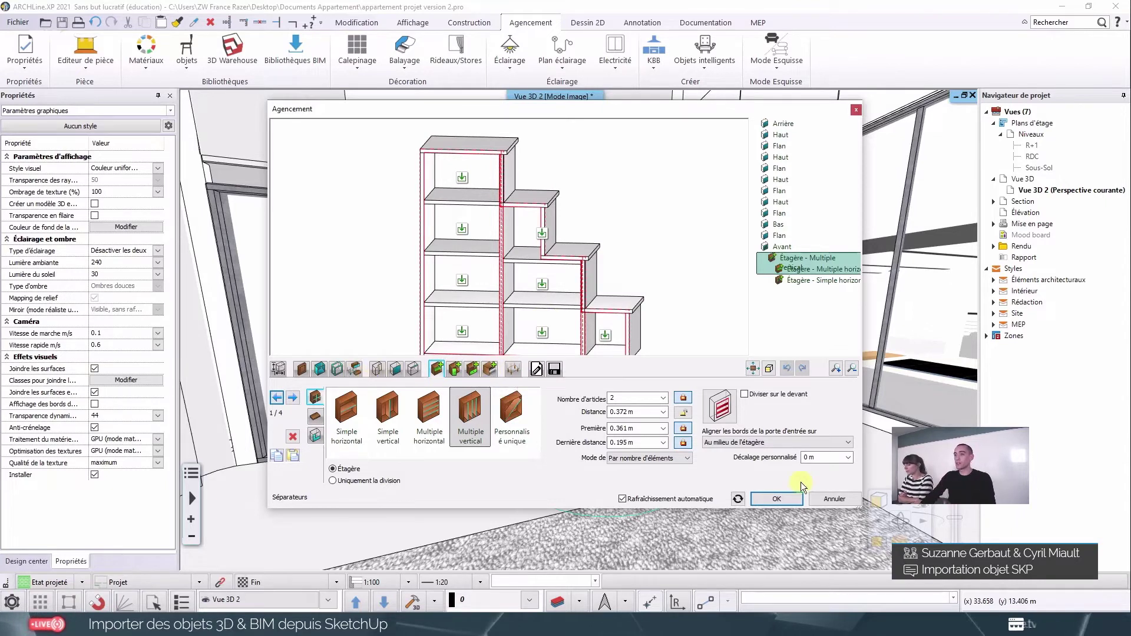
{"action": "left_click", "coordinate": [829, 501]}
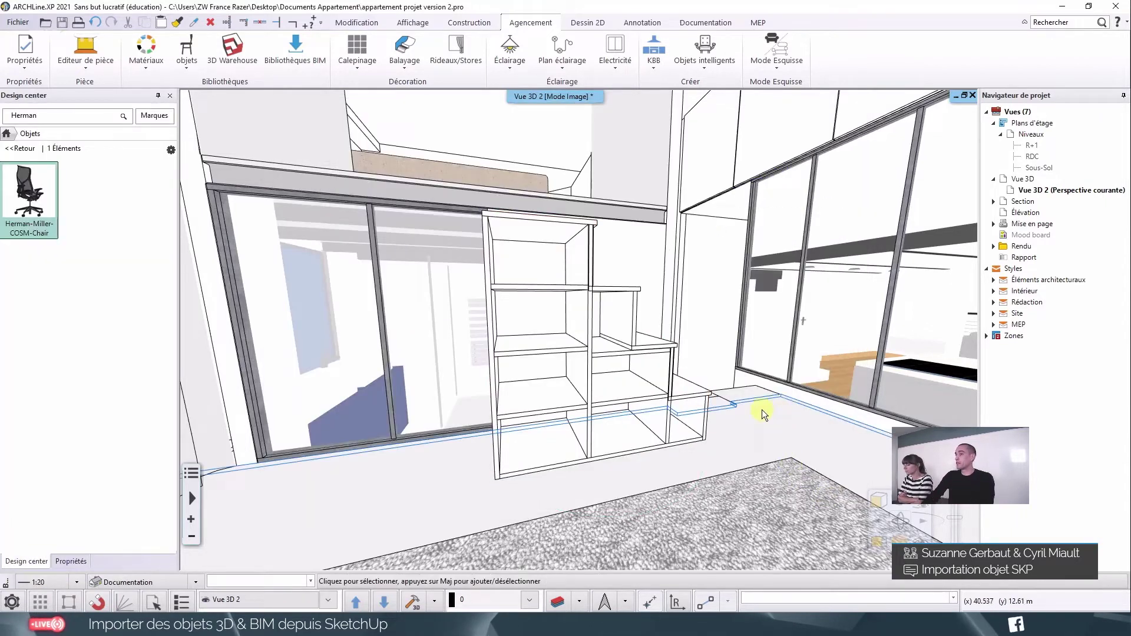
Step: Jump to the dining view and orbit in on the wooden cube shelving beside the round mirror
{"action": "left_click", "coordinate": [355, 602]}
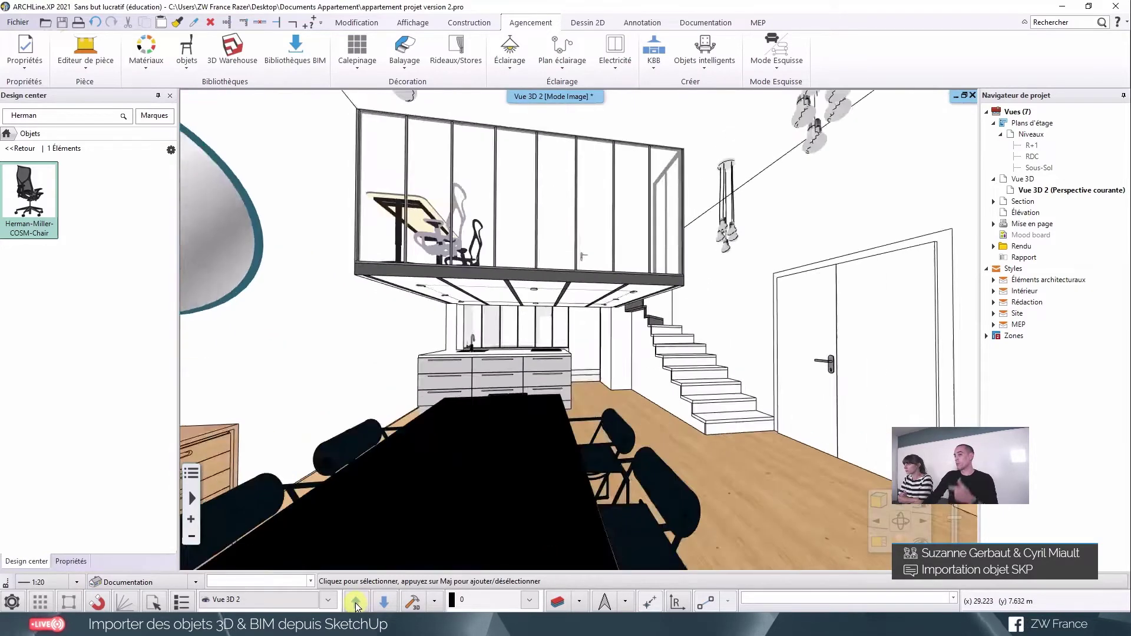
{"action": "middle_click_drag", "start_coordinate": [556, 455], "coordinate": [434, 429]}
{"action": "scroll", "coordinate": [435, 429], "scroll_direction": "up", "scroll_amount": 5}
{"action": "scroll", "coordinate": [415, 406], "scroll_direction": "up", "scroll_amount": 5}
{"action": "mouse_move", "coordinate": [415, 405]}
{"action": "middle_mouse_down"}
{"action": "mouse_move", "coordinate": [579, 395]}
{"action": "mouse_move", "coordinate": [586, 445]}
{"action": "middle_mouse_up"}
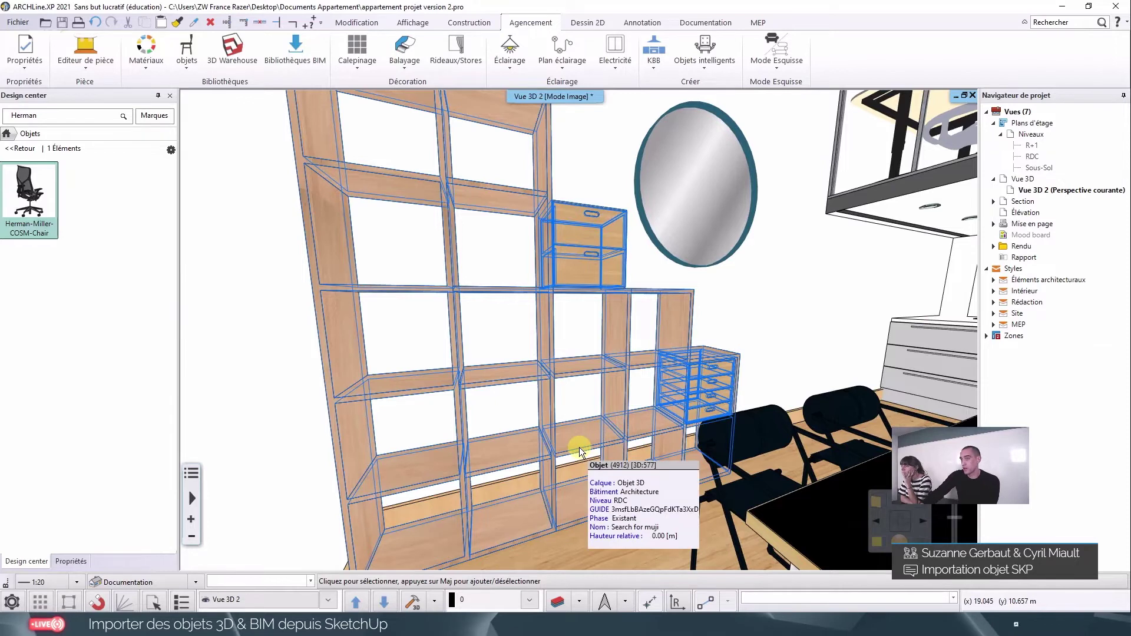
{"action": "middle_click_drag", "start_coordinate": [578, 447], "coordinate": [592, 439]}
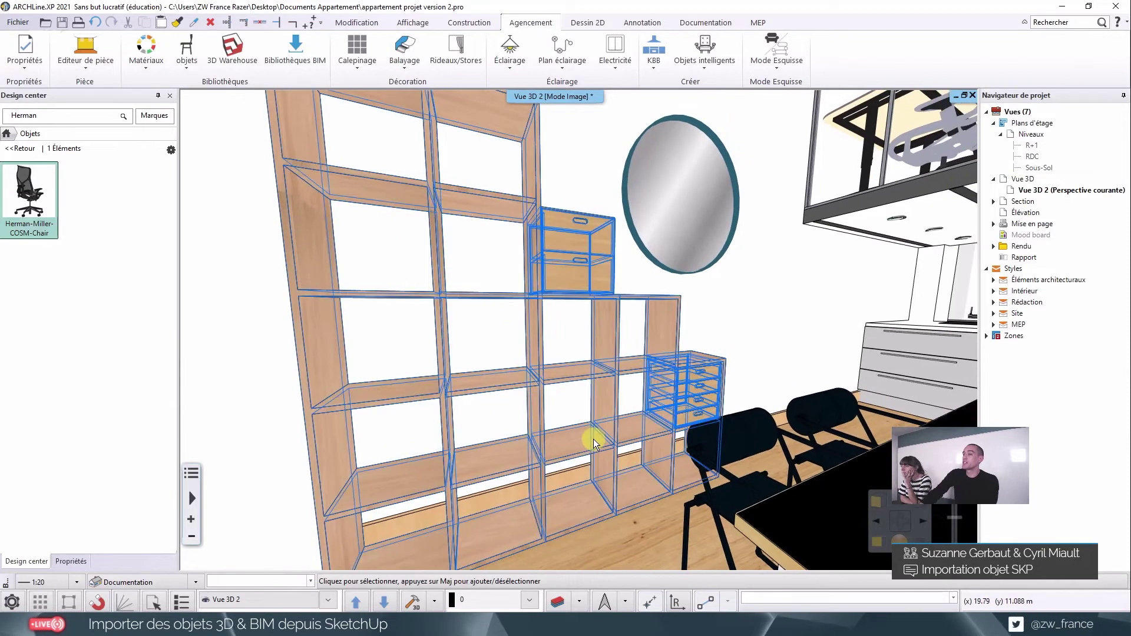
{"action": "left_click", "coordinate": [590, 436]}
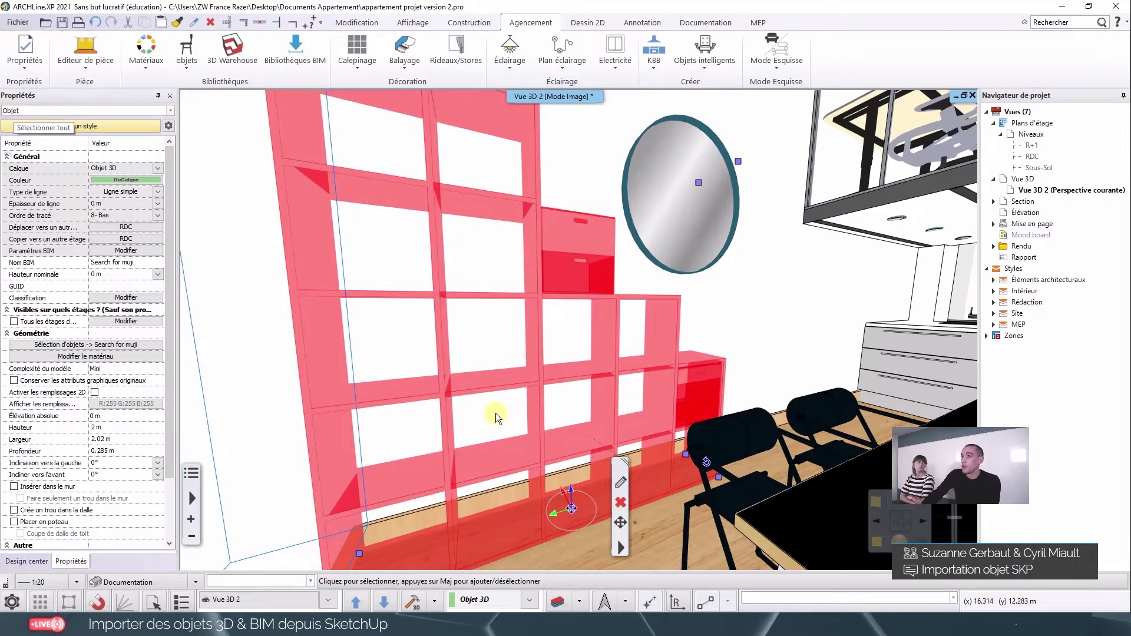
{"action": "left_click", "coordinate": [619, 483]}
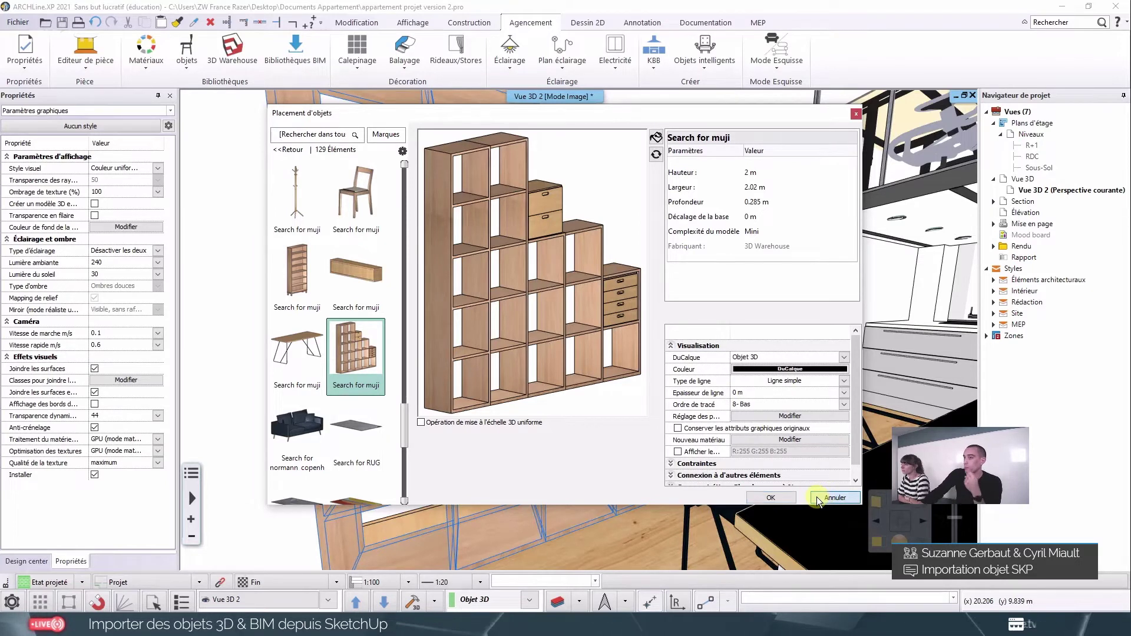
Step: Close the placement settings unchanged, orbit toward the rug room and select the black table
{"action": "left_click", "coordinate": [817, 498]}
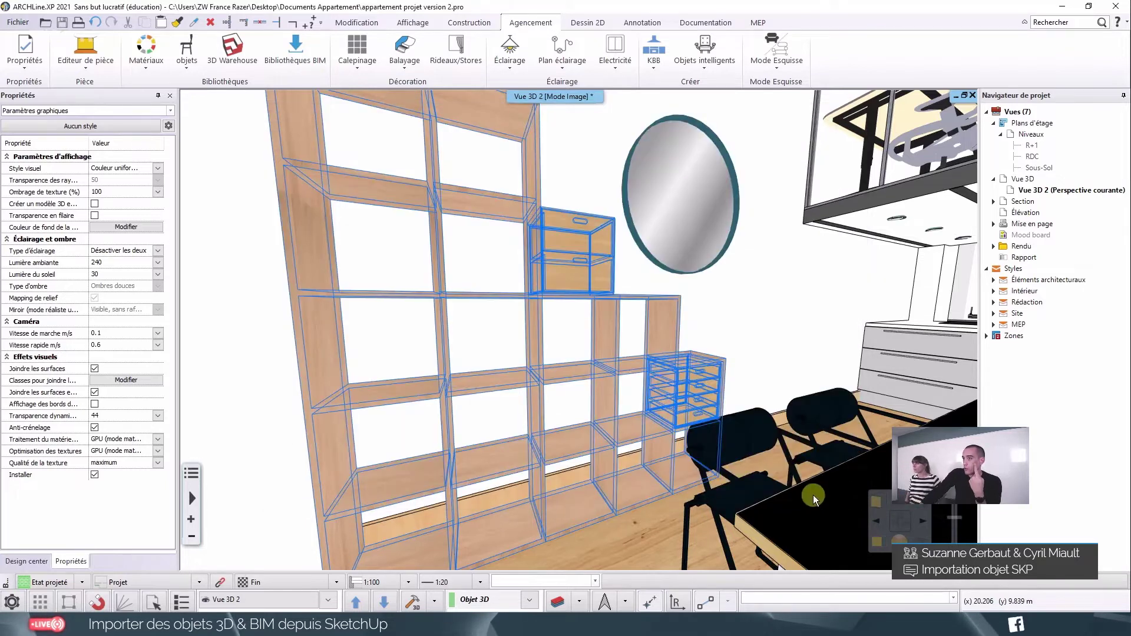
{"action": "mouse_move", "coordinate": [776, 455]}
{"action": "middle_mouse_down"}
{"action": "mouse_move", "coordinate": [648, 447]}
{"action": "mouse_move", "coordinate": [639, 368]}
{"action": "middle_mouse_up"}
{"action": "left_click", "coordinate": [640, 368]}
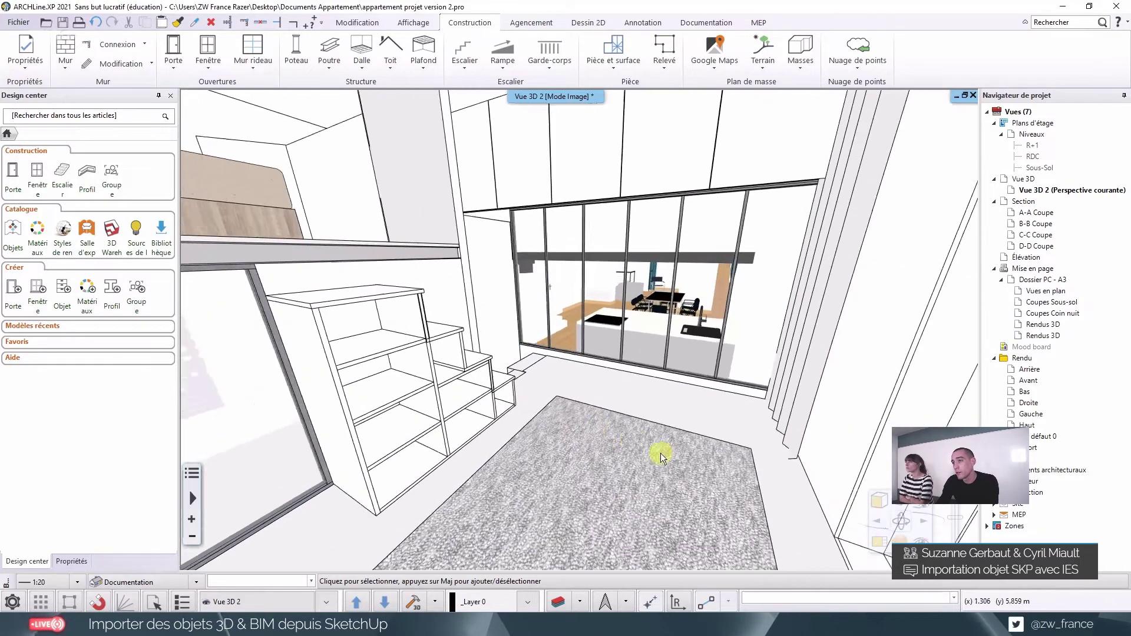
Step: Search the Design center's 3D Warehouse browser for 'Artemide' models
{"action": "middle_click_drag", "start_coordinate": [713, 468], "coordinate": [676, 491]}
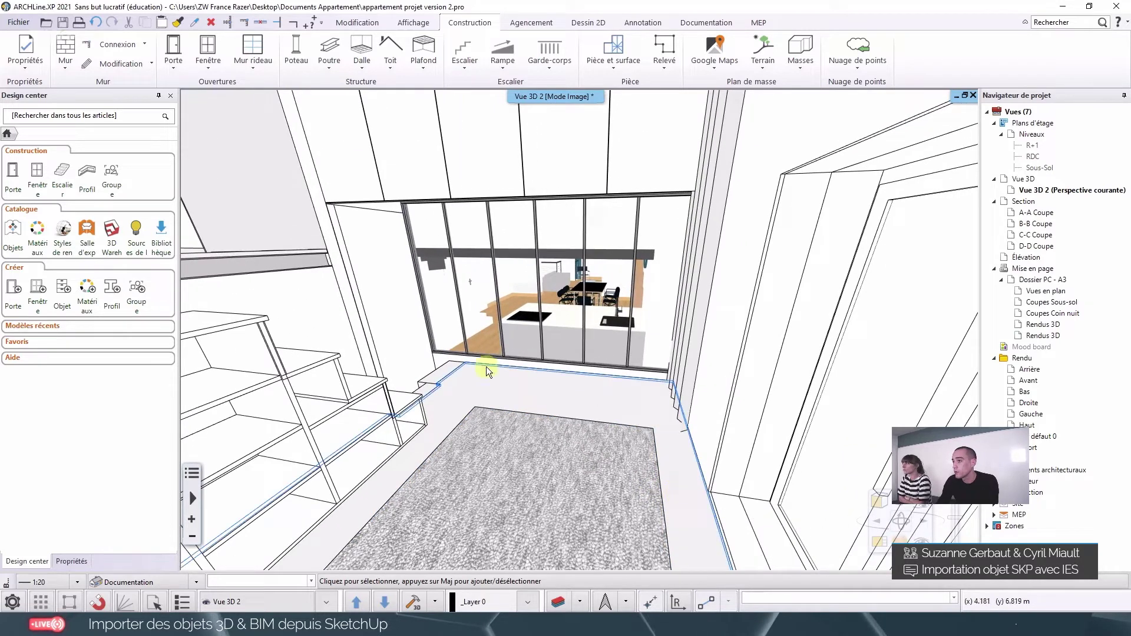
{"action": "left_click", "coordinate": [120, 244]}
{"action": "left_click", "coordinate": [504, 298]}
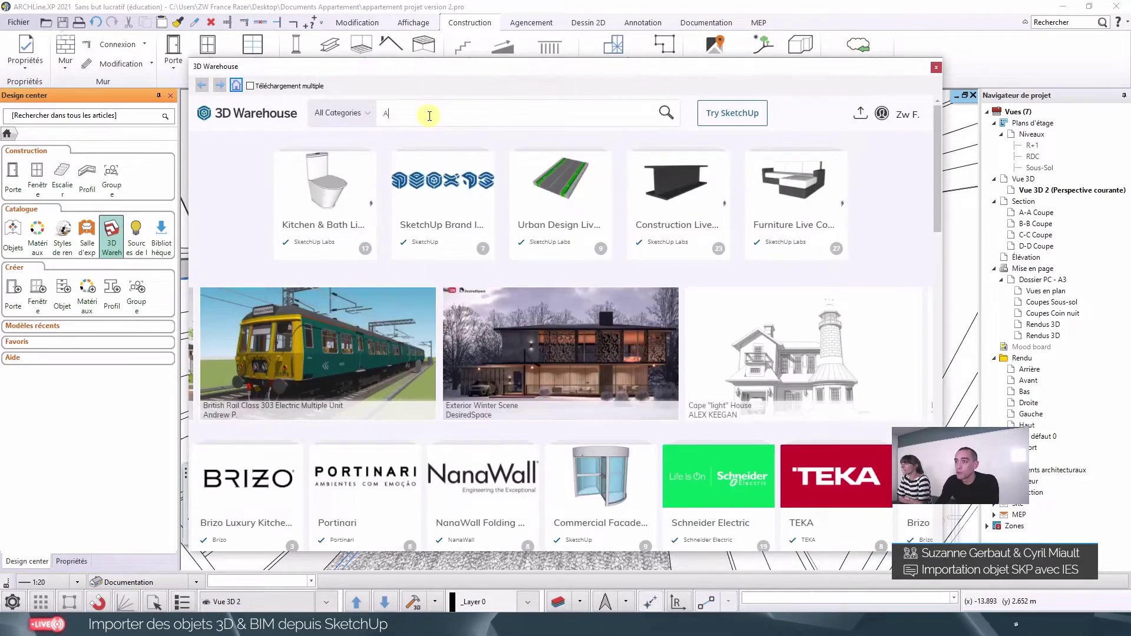
{"action": "type", "text": "rtemide"}
{"action": "key", "text": "Return"}
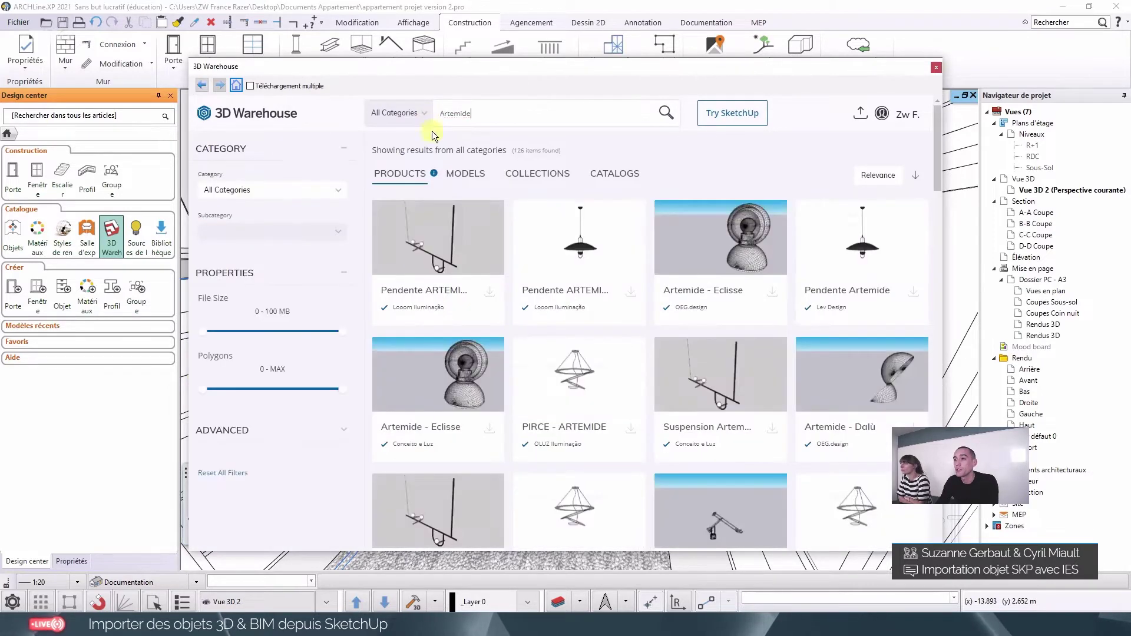
Step: Scroll the Artemide results and open the Podium Browser Artemide Choose floor lamp details
{"action": "scroll", "coordinate": [653, 372], "scroll_direction": "down", "scroll_amount": 2}
{"action": "scroll", "coordinate": [695, 400], "scroll_direction": "down", "scroll_amount": 2}
{"action": "scroll", "coordinate": [752, 434], "scroll_direction": "down", "scroll_amount": 2}
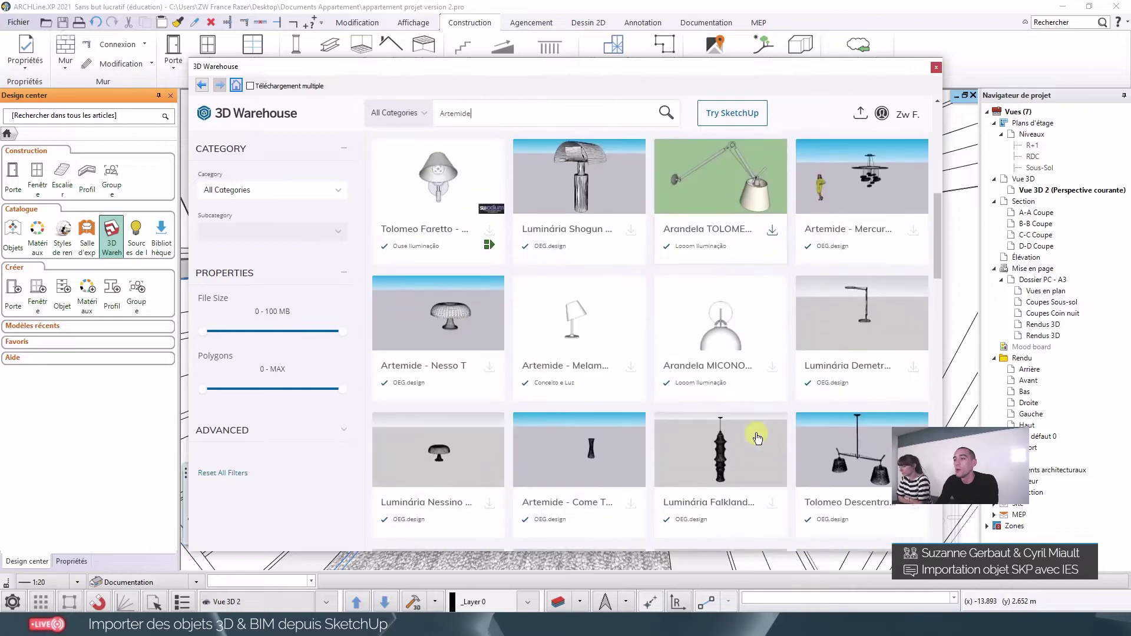
{"action": "scroll", "coordinate": [757, 440], "scroll_direction": "down", "scroll_amount": 2}
{"action": "scroll", "coordinate": [756, 439], "scroll_direction": "down", "scroll_amount": 3}
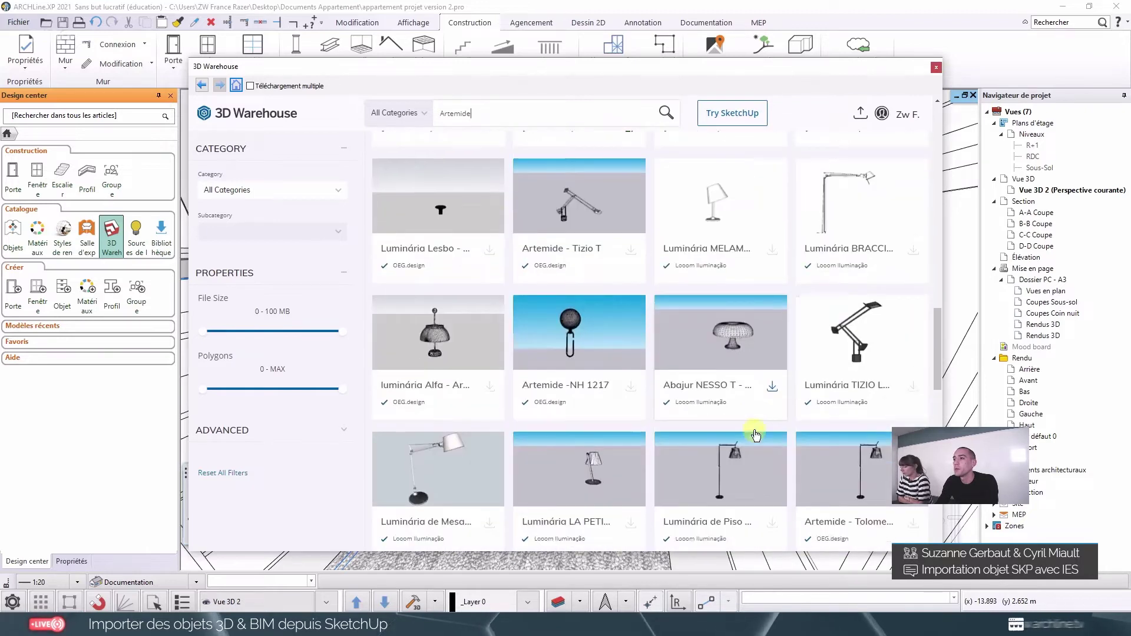
{"action": "scroll", "coordinate": [756, 436], "scroll_direction": "down", "scroll_amount": 2}
{"action": "scroll", "coordinate": [756, 436], "scroll_direction": "down", "scroll_amount": 1}
{"action": "scroll", "coordinate": [756, 436], "scroll_direction": "down", "scroll_amount": 5}
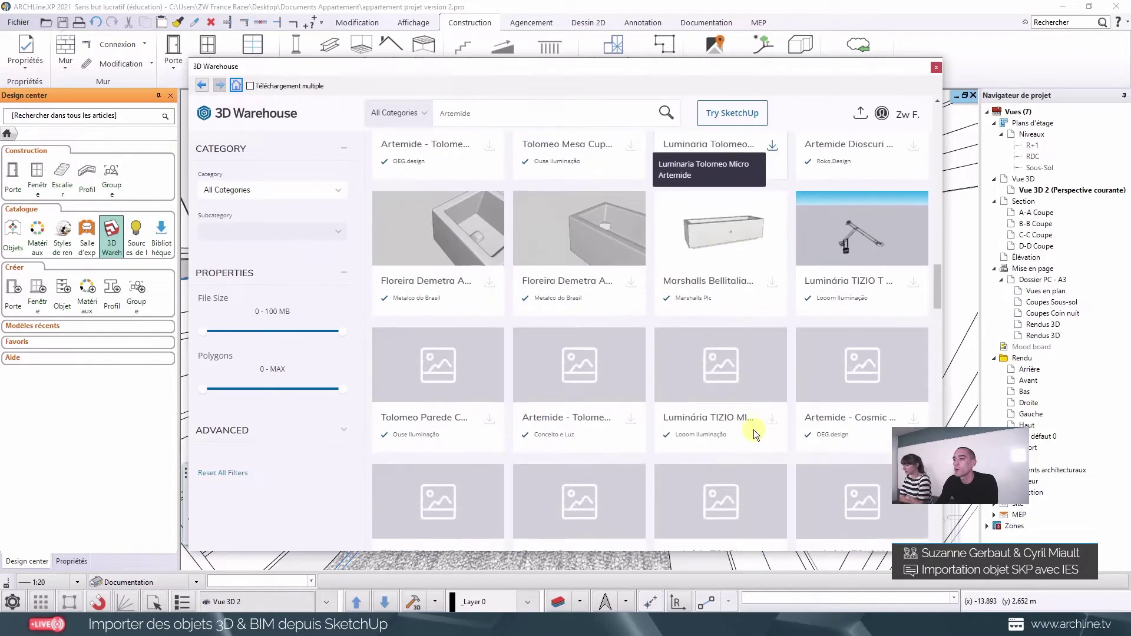
{"action": "scroll", "coordinate": [756, 436], "scroll_direction": "down", "scroll_amount": 4}
{"action": "scroll", "coordinate": [755, 434], "scroll_direction": "down", "scroll_amount": 2}
{"action": "scroll", "coordinate": [755, 432], "scroll_direction": "down", "scroll_amount": 2}
{"action": "scroll", "coordinate": [755, 430], "scroll_direction": "down", "scroll_amount": 2}
{"action": "scroll", "coordinate": [754, 431], "scroll_direction": "down", "scroll_amount": 2}
{"action": "scroll", "coordinate": [755, 431], "scroll_direction": "down", "scroll_amount": 2}
{"action": "scroll", "coordinate": [756, 431], "scroll_direction": "down", "scroll_amount": 2}
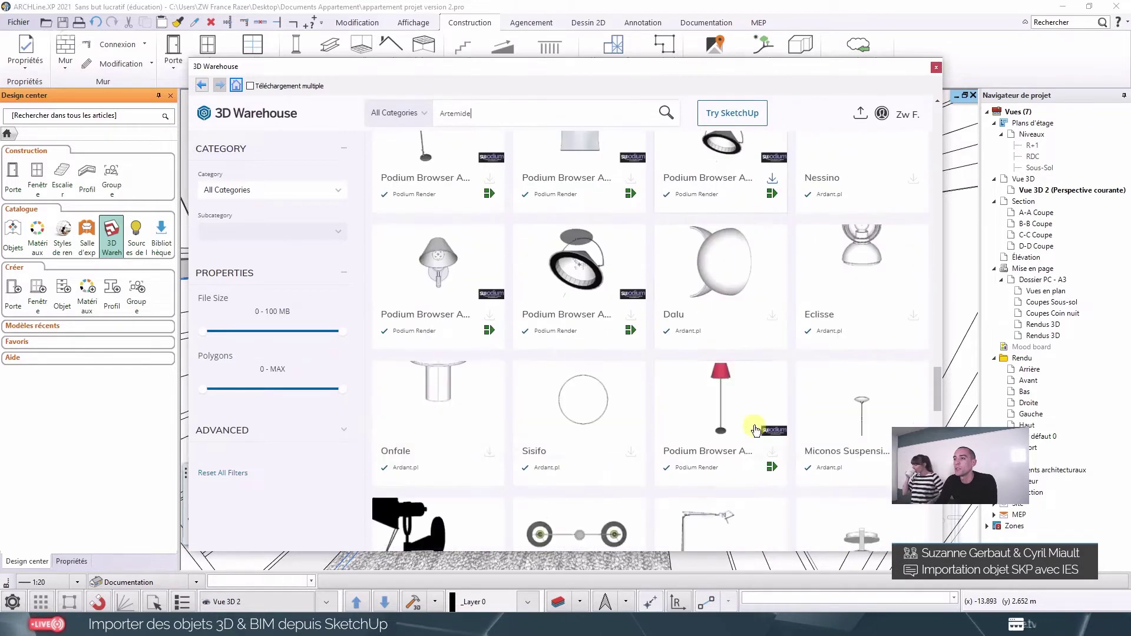
{"action": "scroll", "coordinate": [755, 430], "scroll_direction": "down", "scroll_amount": 1}
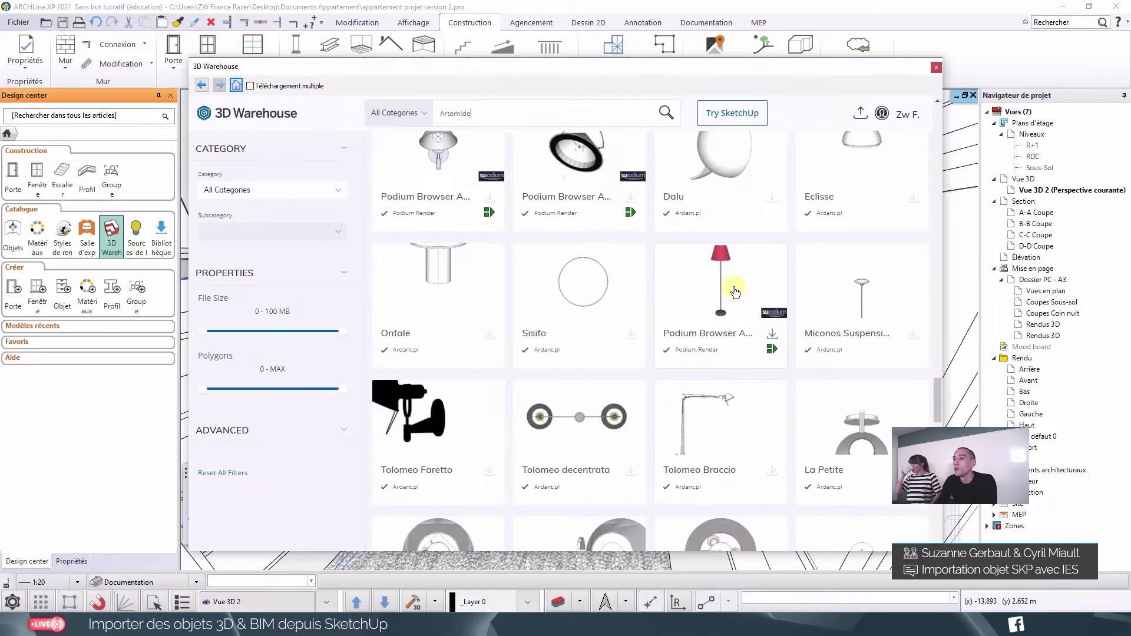
{"action": "left_click", "coordinate": [724, 280]}
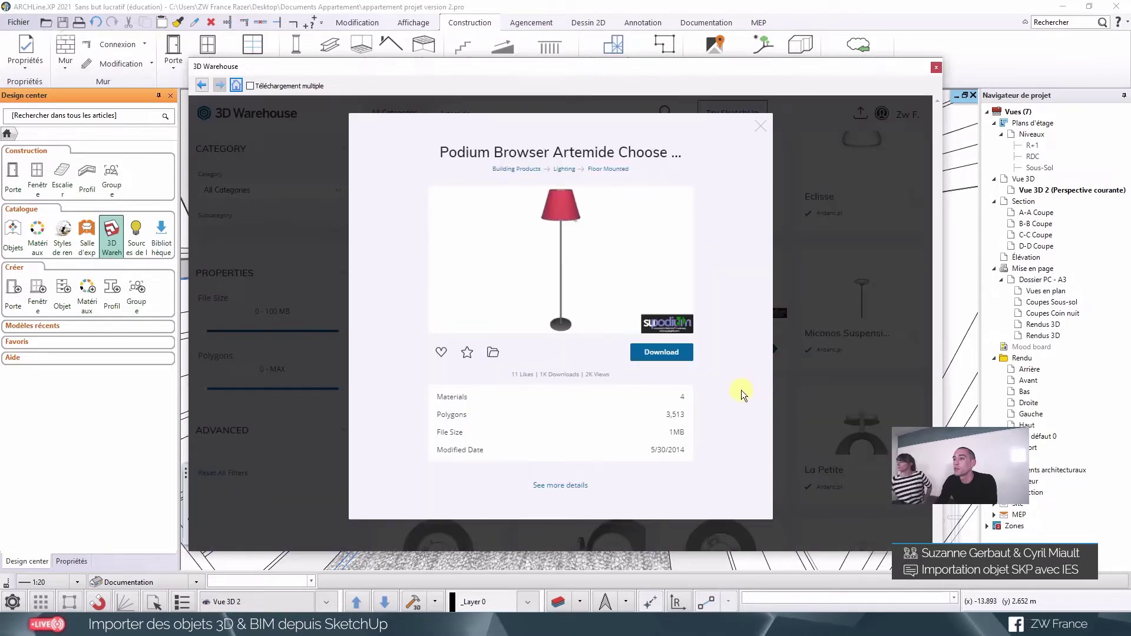
Step: Check the lamp's 1MB size and 3,513 polygons, then download it as a SketchUp model
{"action": "double_click", "coordinate": [680, 433]}
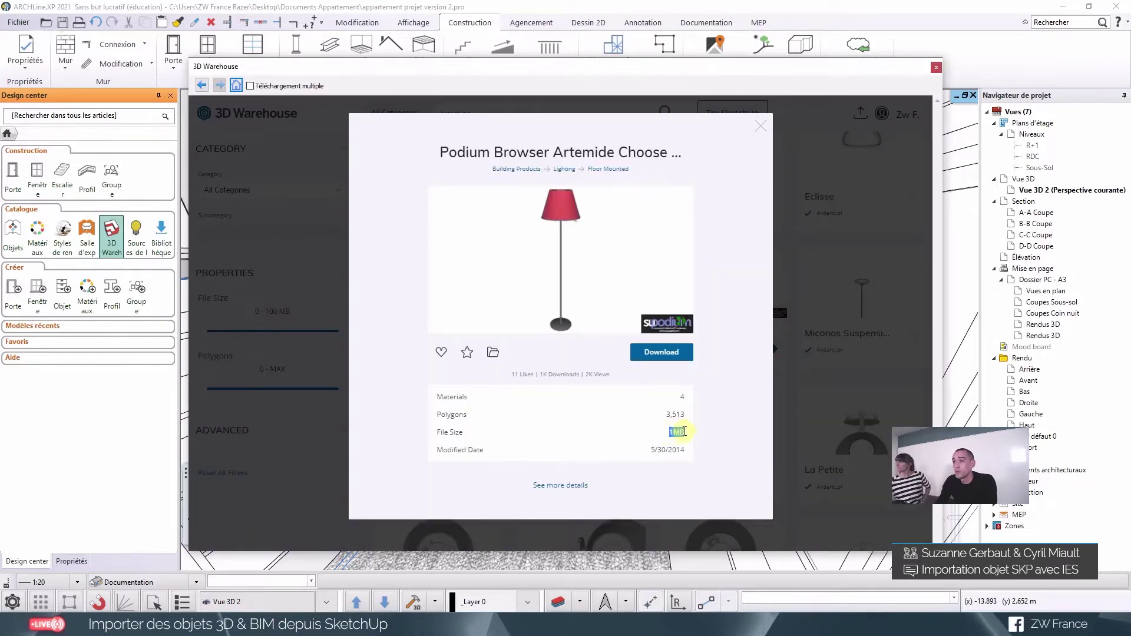
{"action": "left_click_drag", "start_coordinate": [667, 415], "coordinate": [694, 417]}
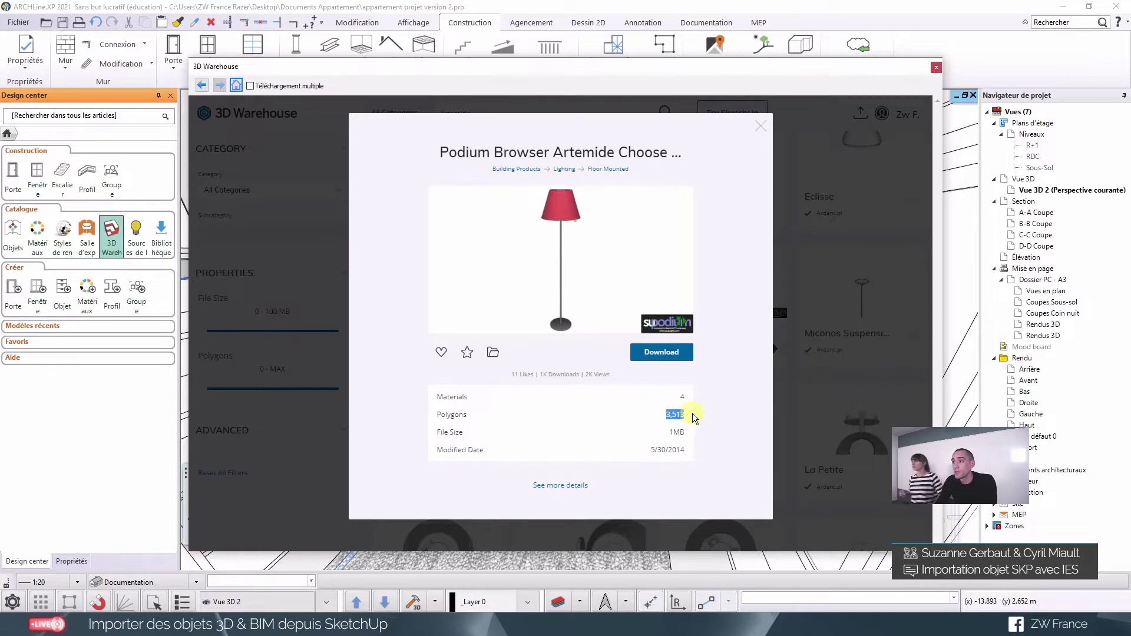
{"action": "left_click", "coordinate": [675, 353]}
{"action": "left_click", "coordinate": [675, 384]}
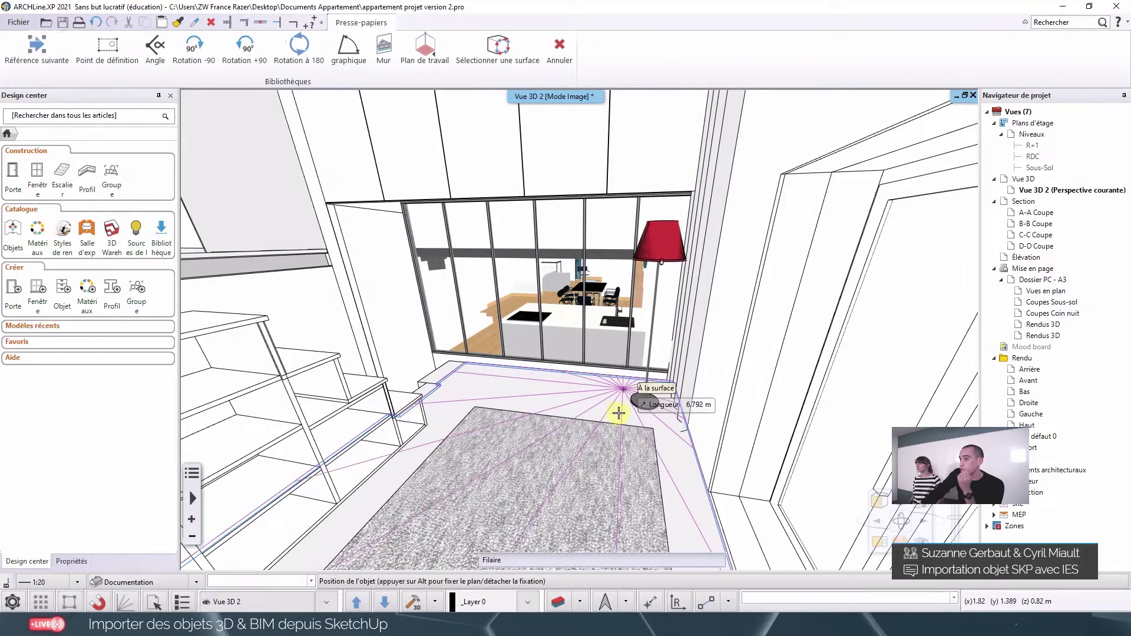
Step: Place the red floor lamp on the floor right of the rug beside the glazed partition
{"action": "left_click", "coordinate": [623, 387]}
{"action": "left_click", "coordinate": [645, 371]}
{"action": "scroll", "coordinate": [660, 362], "scroll_direction": "up", "scroll_amount": 2}
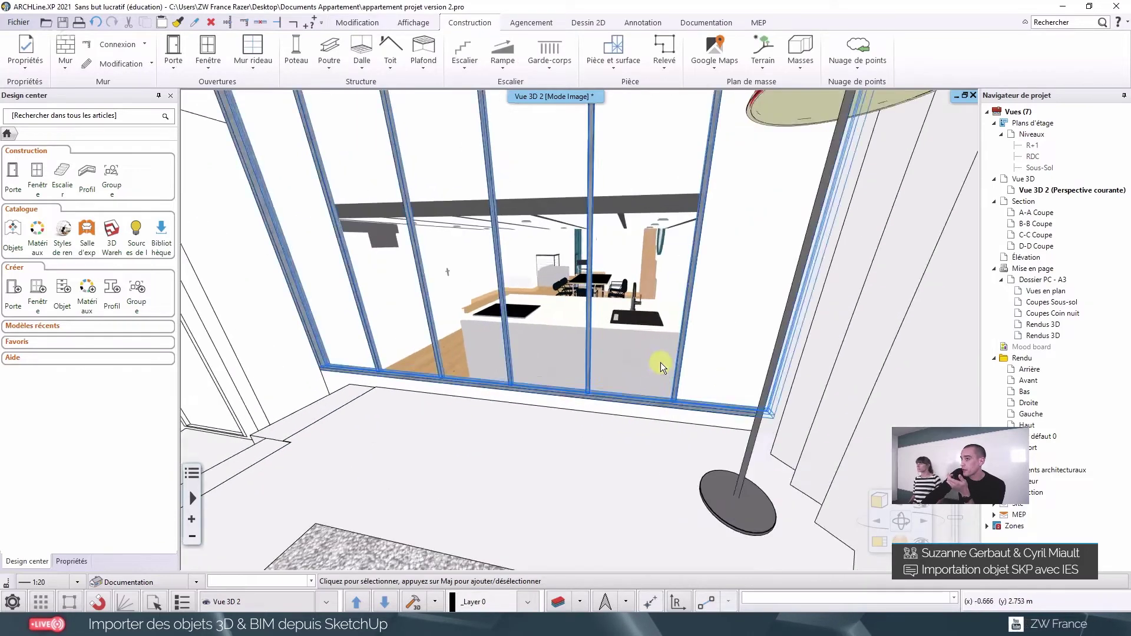
{"action": "scroll", "coordinate": [660, 363], "scroll_direction": "up", "scroll_amount": 2}
{"action": "scroll", "coordinate": [660, 362], "scroll_direction": "up", "scroll_amount": 2}
{"action": "mouse_move", "coordinate": [384, 300]}
{"action": "middle_mouse_down"}
{"action": "mouse_move", "coordinate": [375, 322]}
{"action": "mouse_move", "coordinate": [704, 407]}
{"action": "middle_mouse_up"}
Step: Orbit to a frontal view, select the 1.4 m lamp to check its properties, then deselect
{"action": "scroll", "coordinate": [703, 406], "scroll_direction": "down", "scroll_amount": 2}
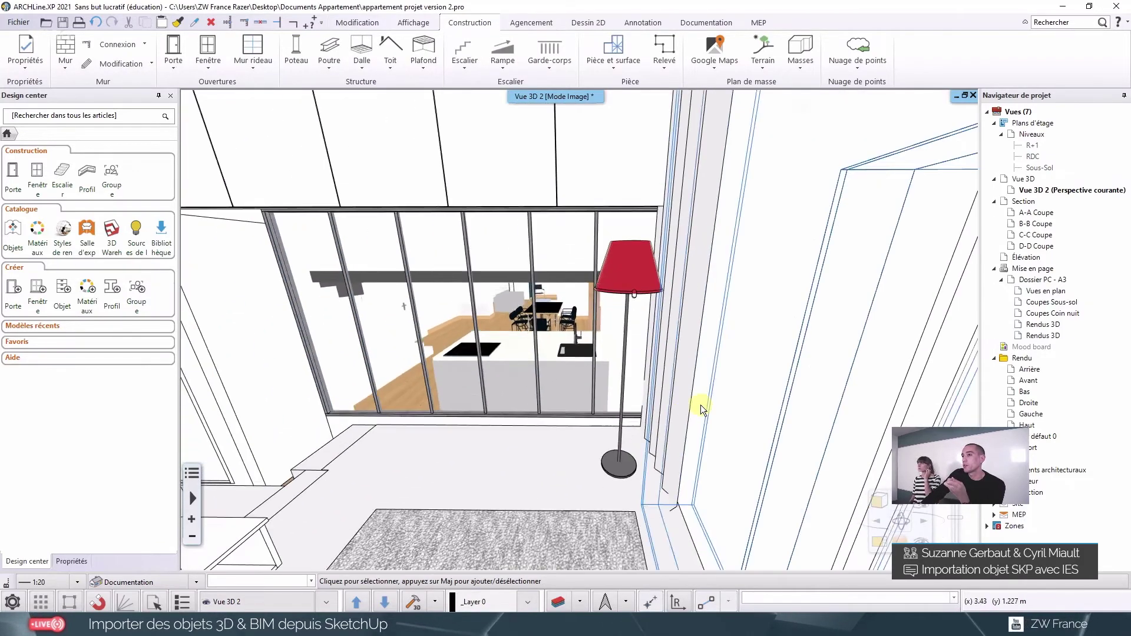
{"action": "scroll", "coordinate": [704, 406], "scroll_direction": "down", "scroll_amount": 2}
{"action": "scroll", "coordinate": [703, 405], "scroll_direction": "down", "scroll_amount": 2}
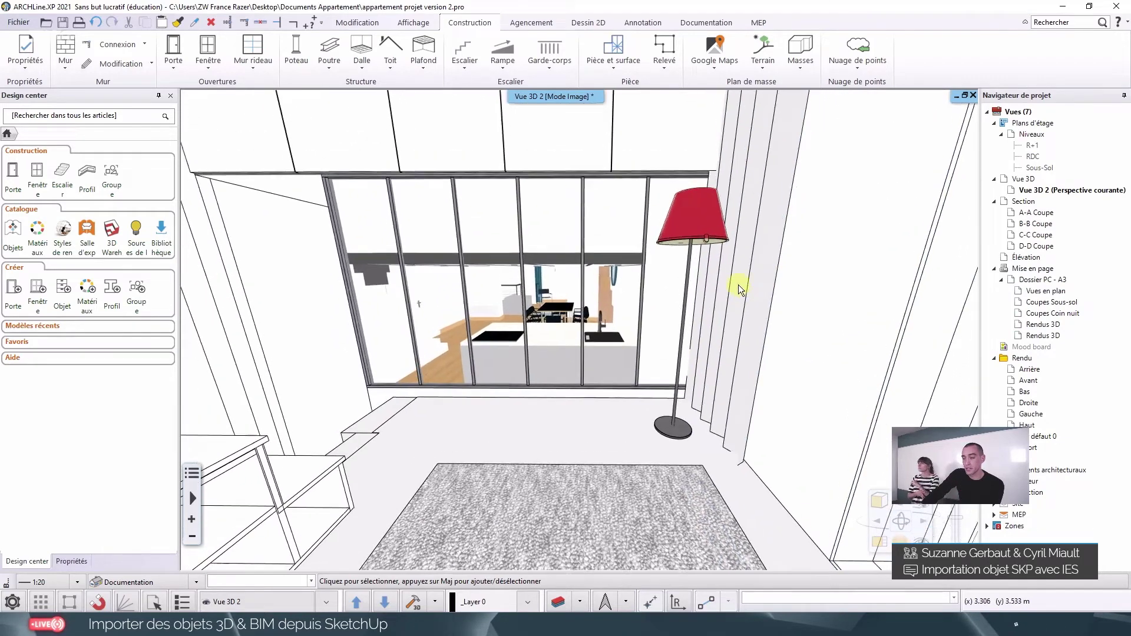
{"action": "middle_click_drag", "start_coordinate": [738, 284], "coordinate": [725, 253]}
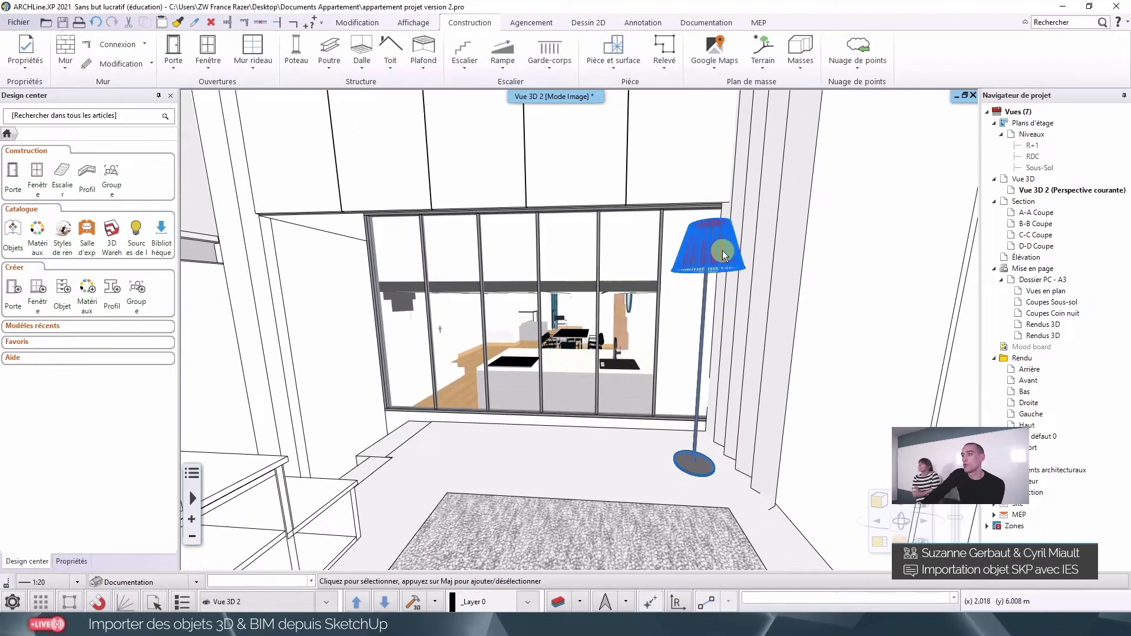
{"action": "left_click", "coordinate": [723, 256]}
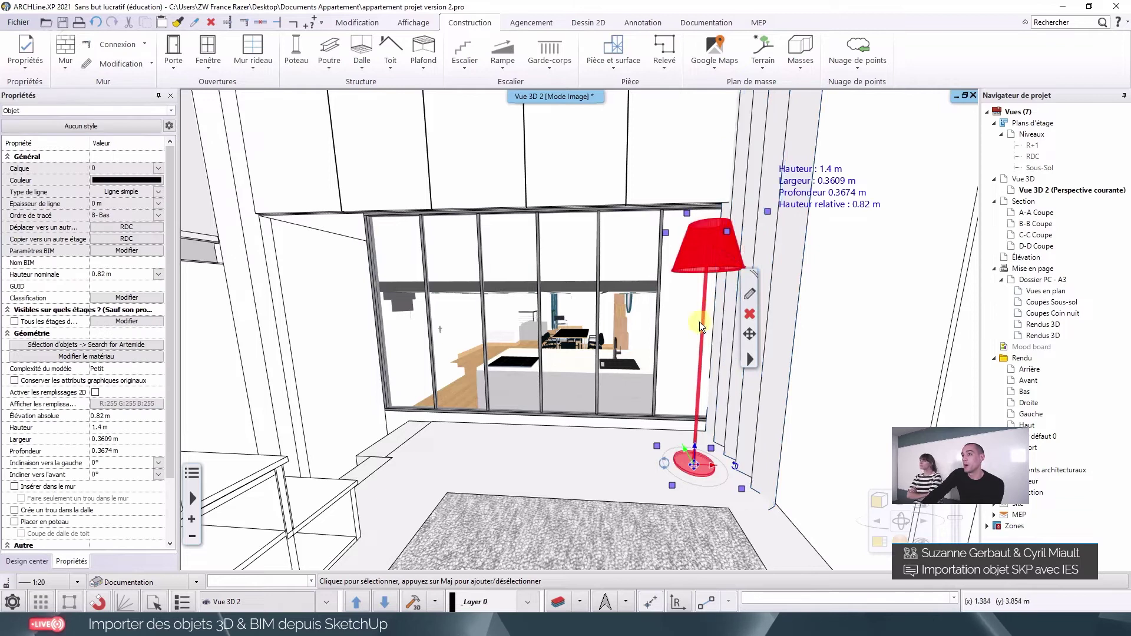
{"action": "middle_click_drag", "start_coordinate": [699, 321], "coordinate": [683, 318]}
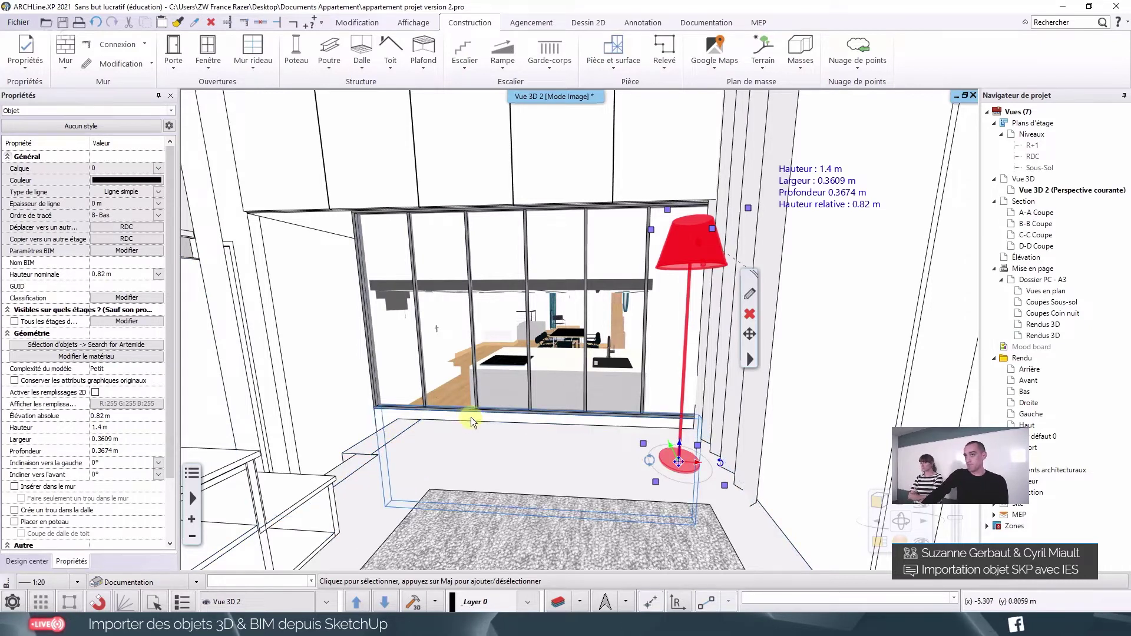
{"action": "key", "text": "Escape"}
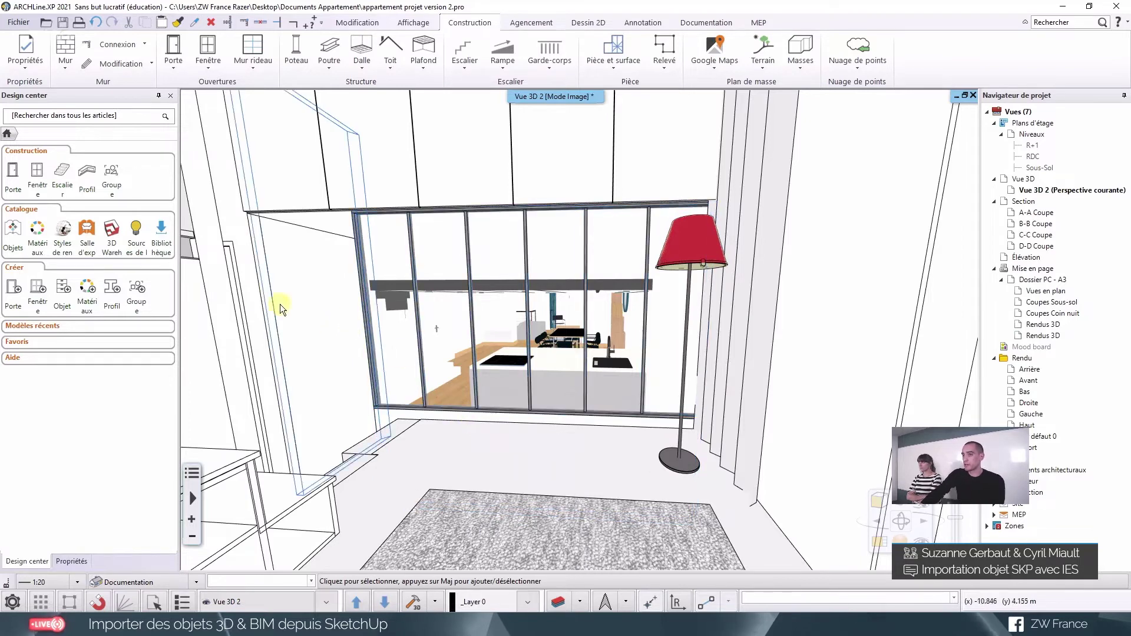
Step: Open the IES list under Sources de lumière > Sources lumineuses globales, showing 12 sources
{"action": "left_click", "coordinate": [136, 246]}
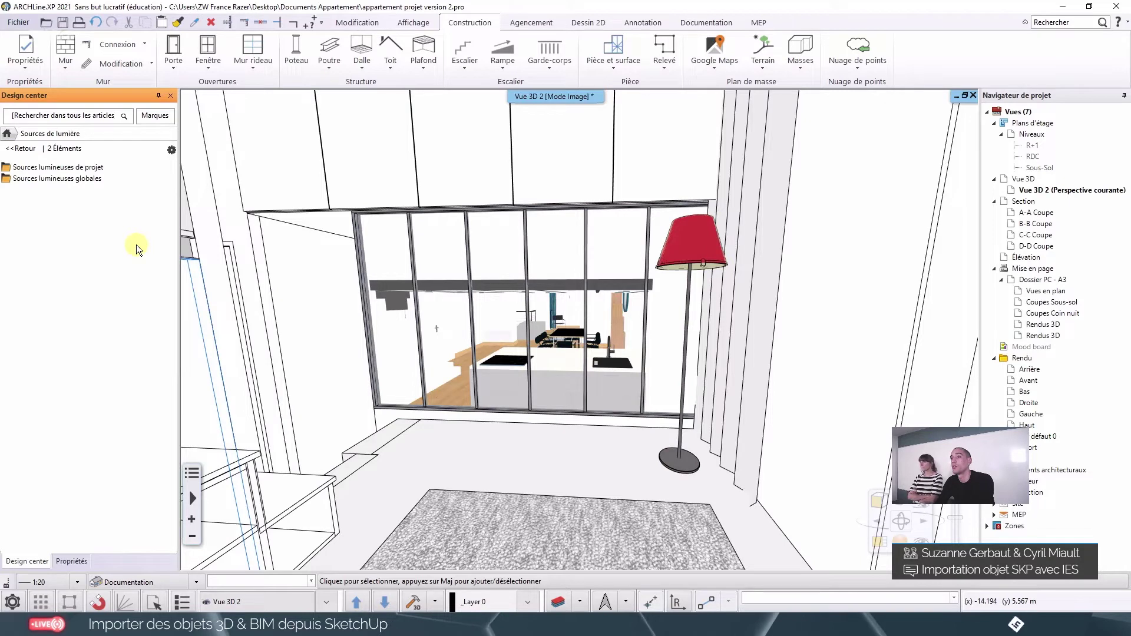
{"action": "left_click", "coordinate": [95, 179]}
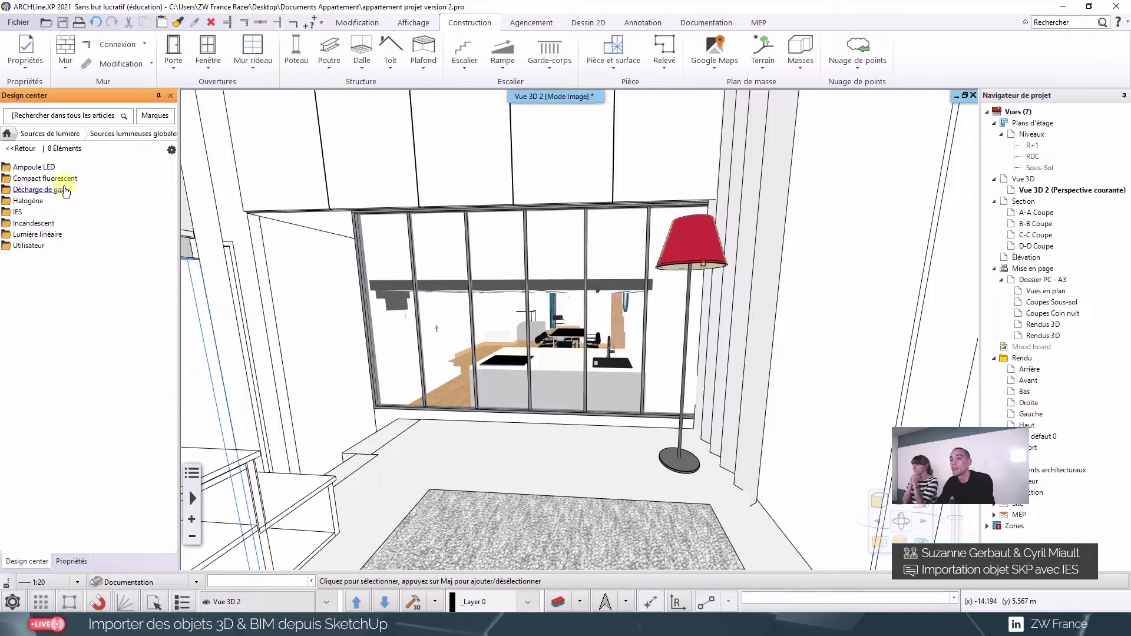
{"action": "left_click", "coordinate": [33, 212]}
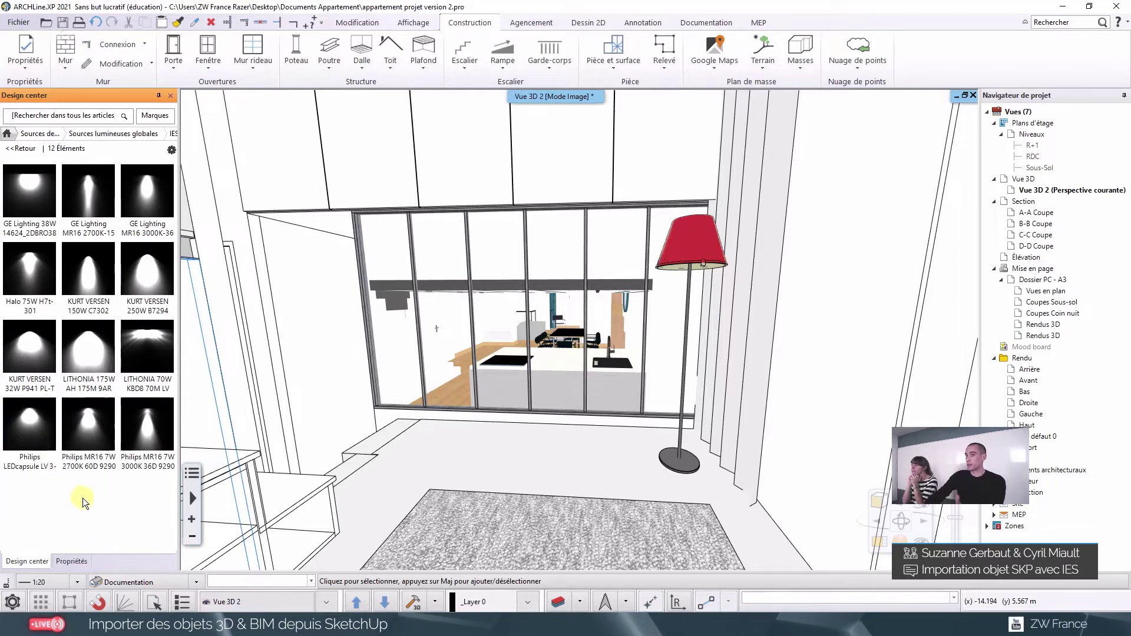
Step: Drag the Philips LEDcapsule IES light onto the red lamp's shade
{"action": "scroll", "coordinate": [648, 348], "scroll_direction": "up", "scroll_amount": 2}
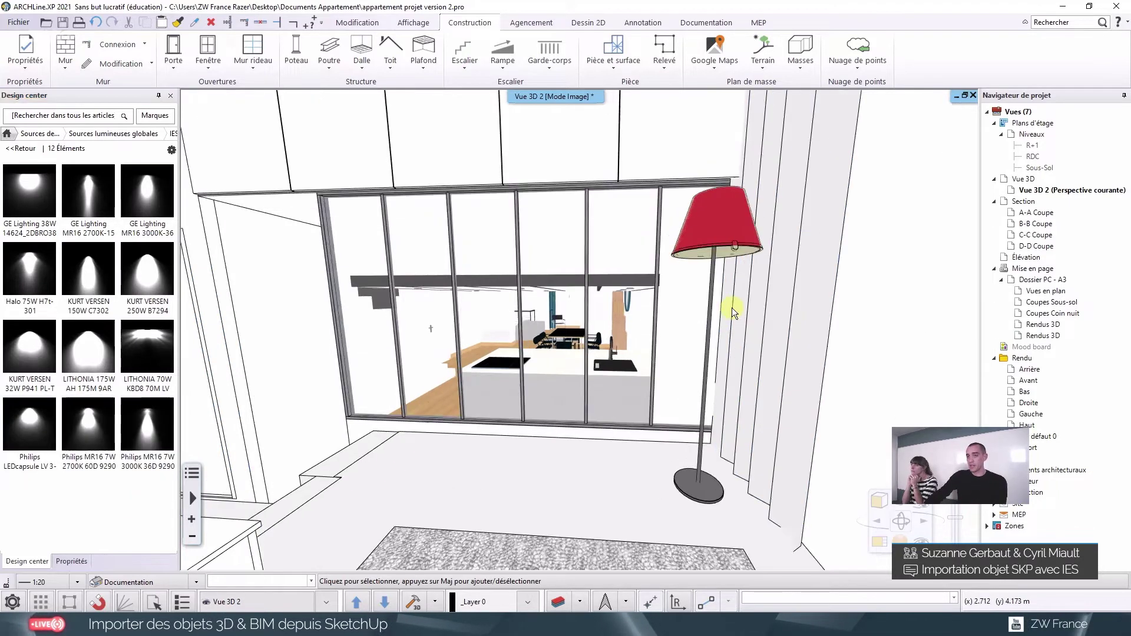
{"action": "scroll", "coordinate": [731, 308], "scroll_direction": "up", "scroll_amount": 2}
{"action": "middle_click_drag", "start_coordinate": [731, 307], "coordinate": [427, 410]}
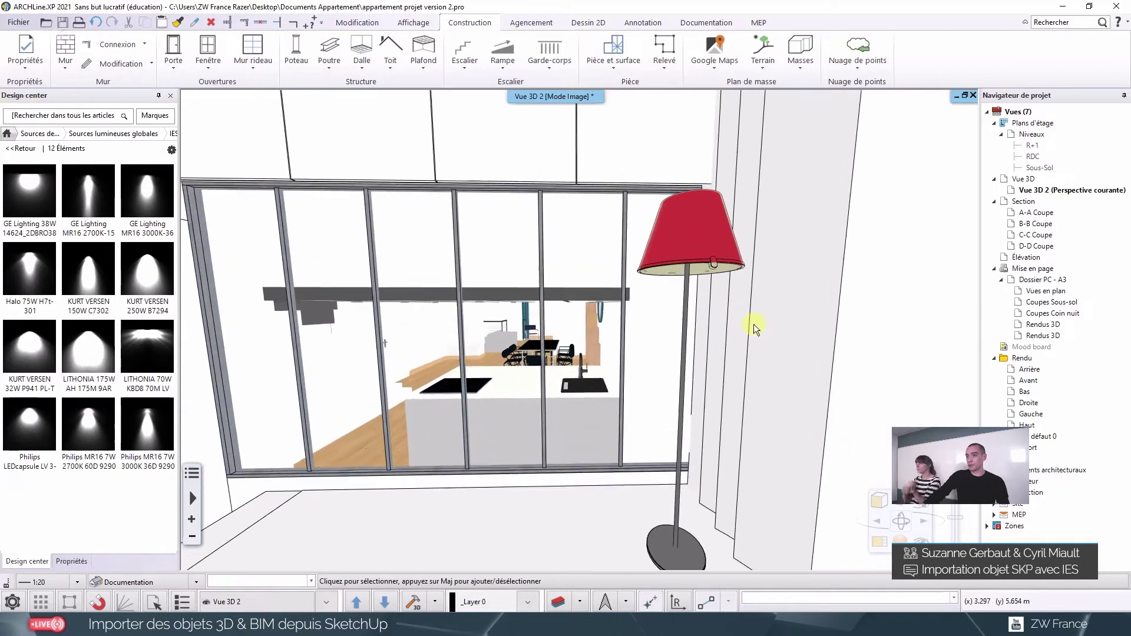
{"action": "mouse_move", "coordinate": [29, 425]}
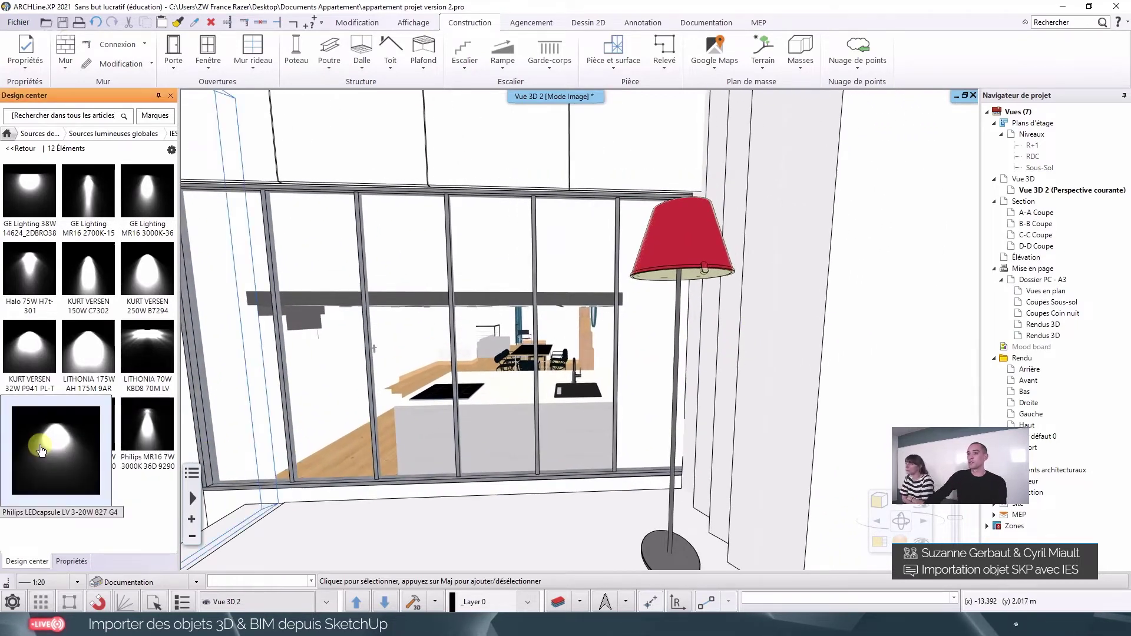
{"action": "left_click", "coordinate": [41, 453]}
{"action": "left_click_drag", "start_coordinate": [144, 497], "coordinate": [669, 256]}
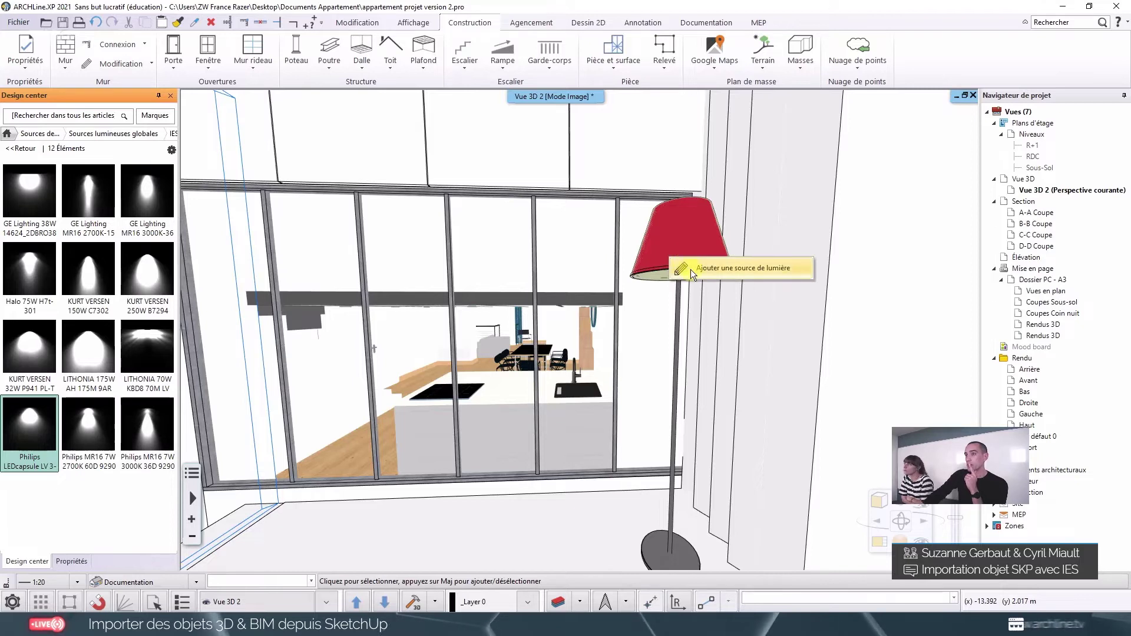
Step: Attach the Philips LEDcapsule to the lamp and display its source and beam cone in the preview
{"action": "left_click", "coordinate": [690, 270]}
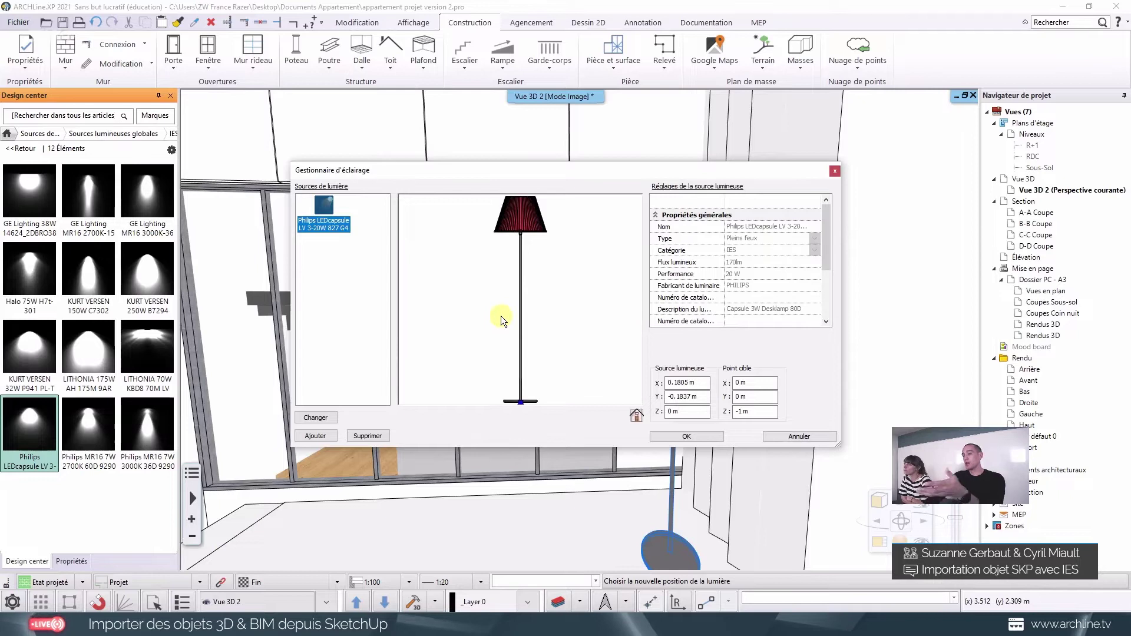
{"action": "left_click", "coordinate": [537, 347]}
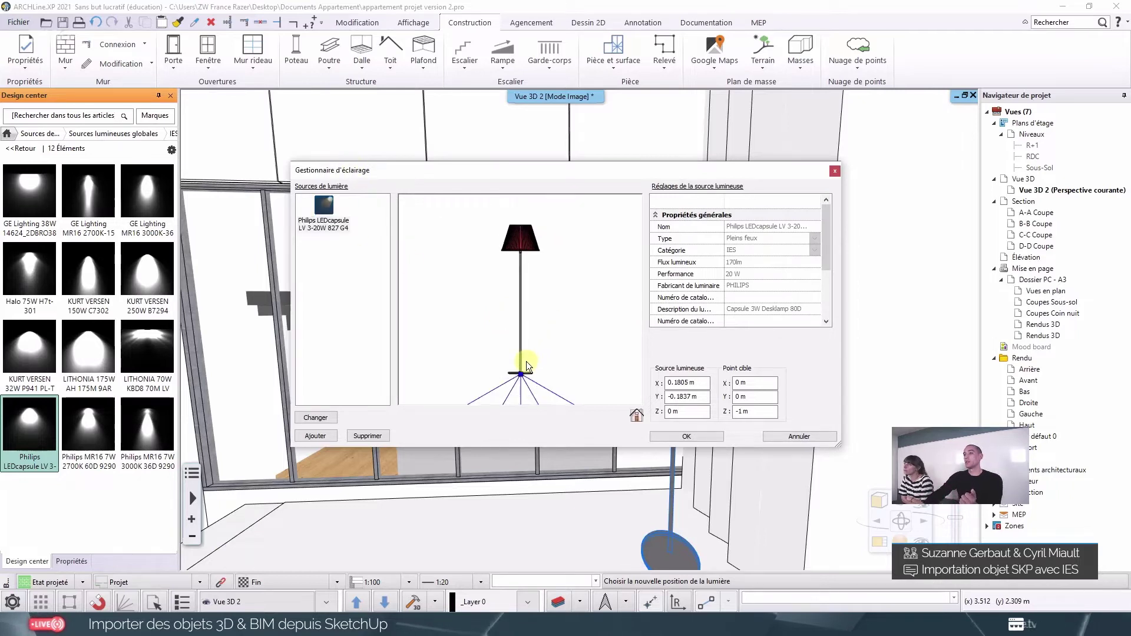
{"action": "left_click", "coordinate": [485, 285]}
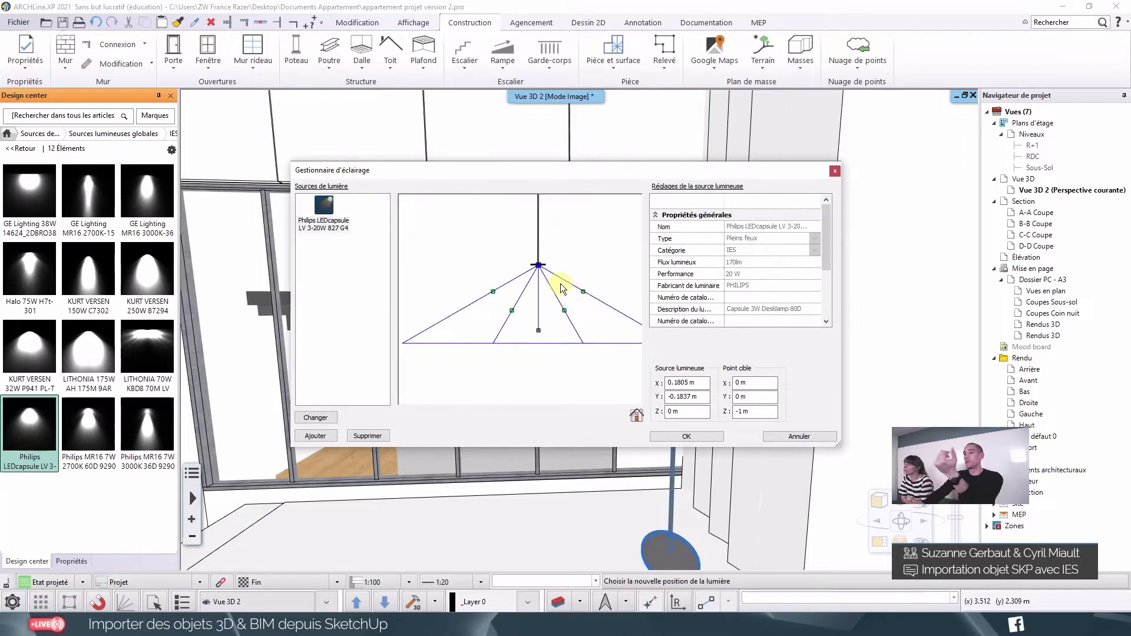
{"action": "left_click", "coordinate": [537, 323]}
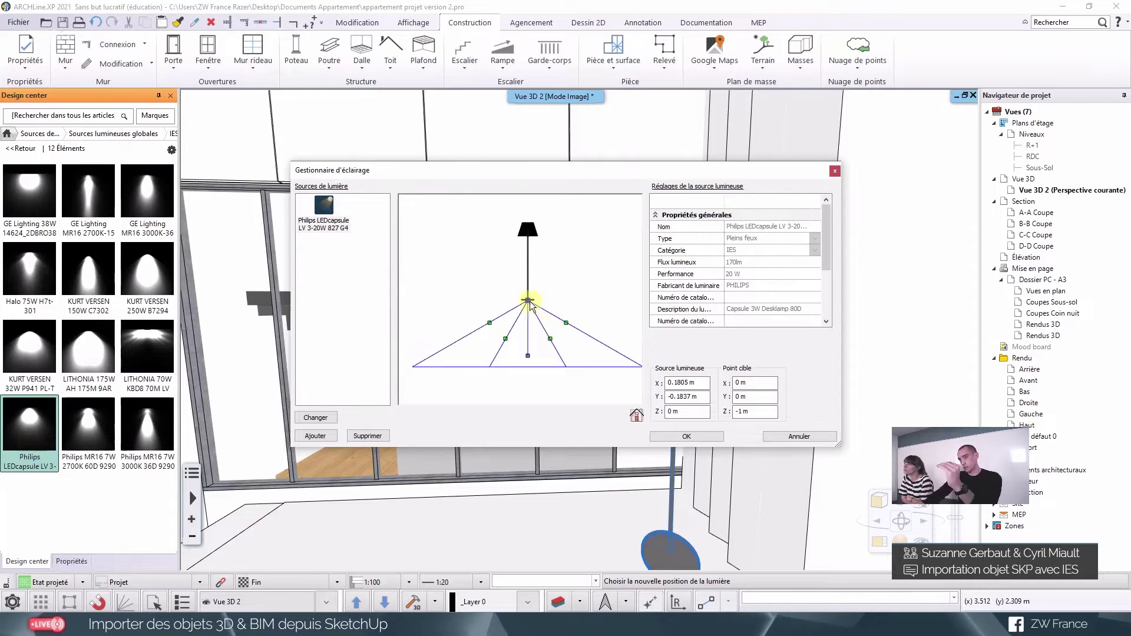
{"action": "scroll", "coordinate": [530, 304], "scroll_direction": "up", "scroll_amount": 1}
Step: Raise the source to 1.292 m in the lamp head, aim the beam down, adjust the cone, and apply
{"action": "left_click_drag", "start_coordinate": [527, 303], "coordinate": [527, 222]}
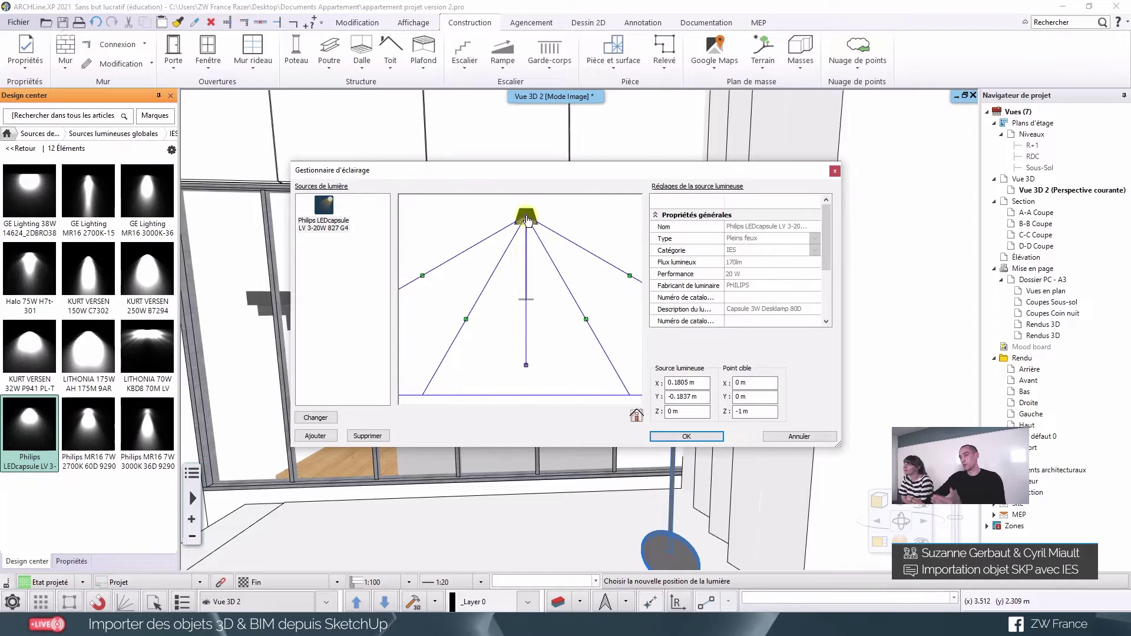
{"action": "left_click_drag", "start_coordinate": [526, 365], "coordinate": [527, 282]}
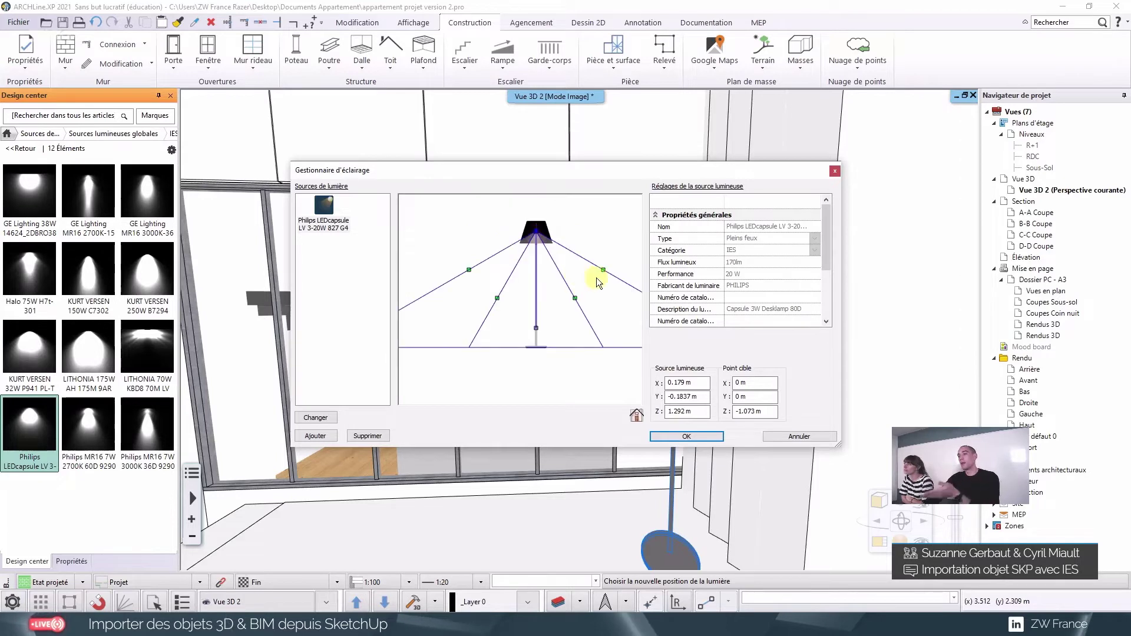
{"action": "left_click_drag", "start_coordinate": [604, 272], "coordinate": [600, 282]}
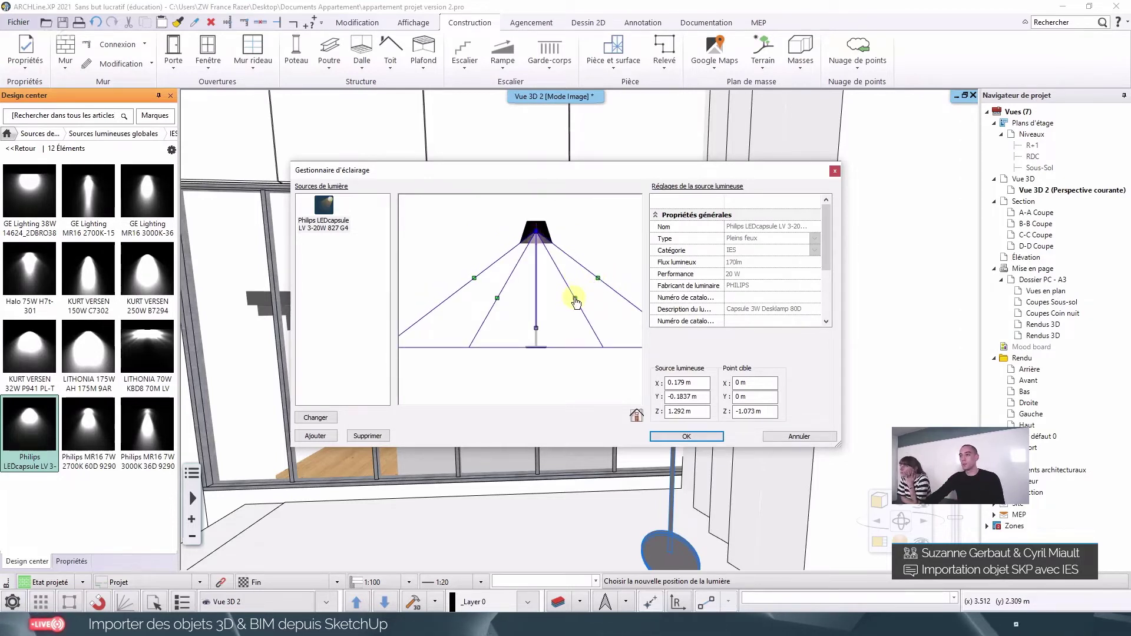
{"action": "left_click_drag", "start_coordinate": [575, 302], "coordinate": [570, 306]}
{"action": "scroll", "coordinate": [533, 289], "scroll_direction": "up", "scroll_amount": 2}
{"action": "scroll", "coordinate": [533, 289], "scroll_direction": "up", "scroll_amount": 1}
{"action": "scroll", "coordinate": [535, 291], "scroll_direction": "up", "scroll_amount": 1}
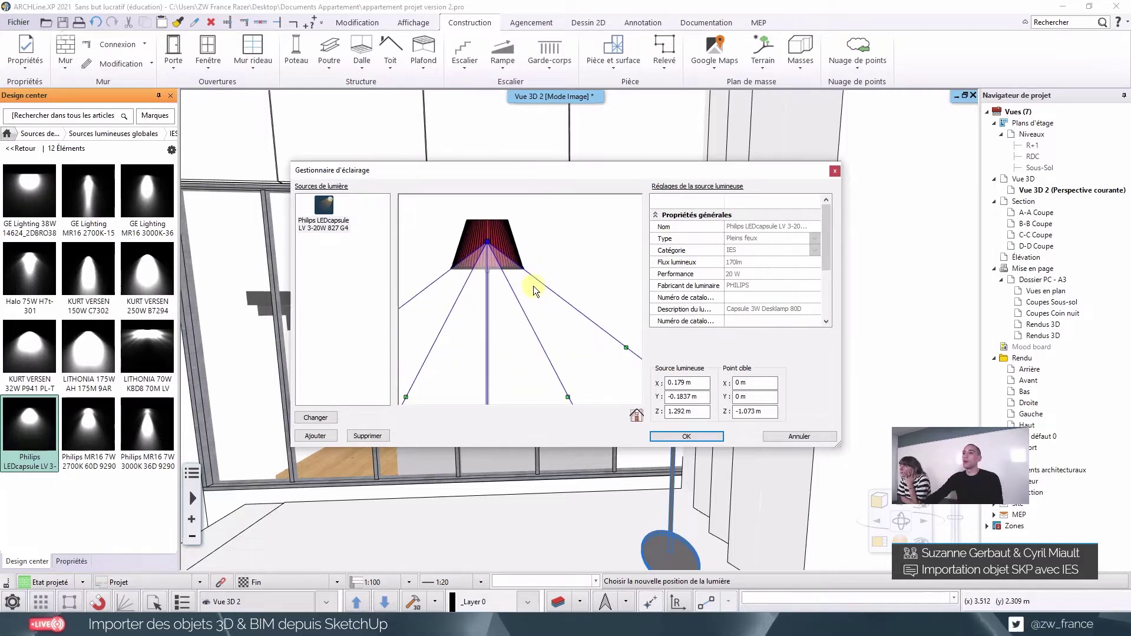
{"action": "scroll", "coordinate": [534, 292], "scroll_direction": "down", "scroll_amount": 1}
{"action": "scroll", "coordinate": [534, 306], "scroll_direction": "down", "scroll_amount": 1}
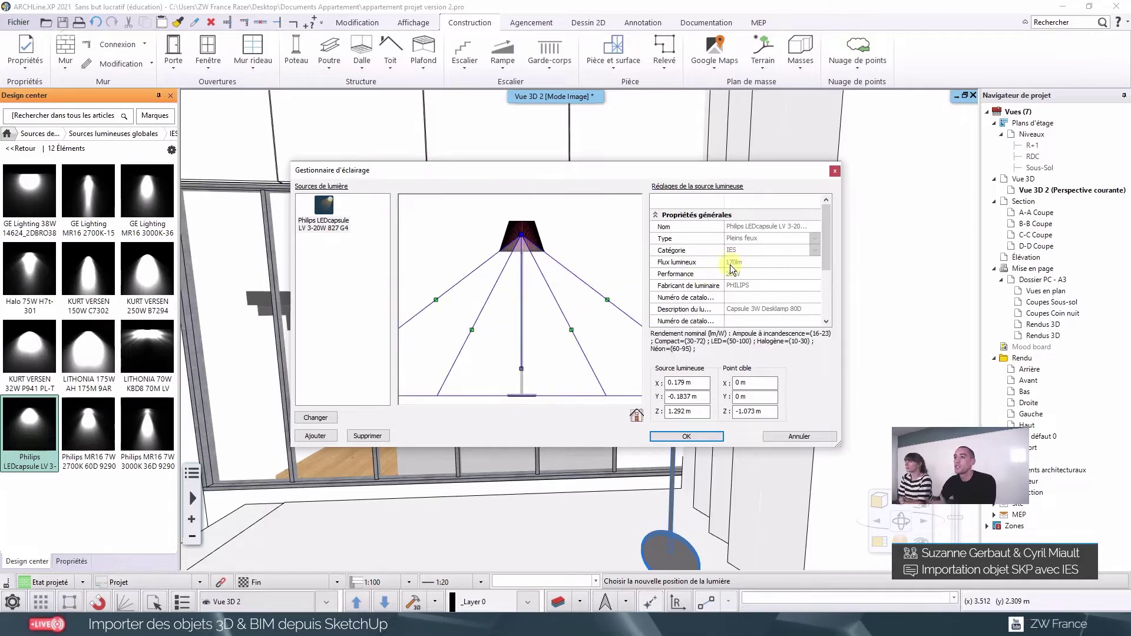
{"action": "scroll", "coordinate": [743, 290], "scroll_direction": "down", "scroll_amount": 1}
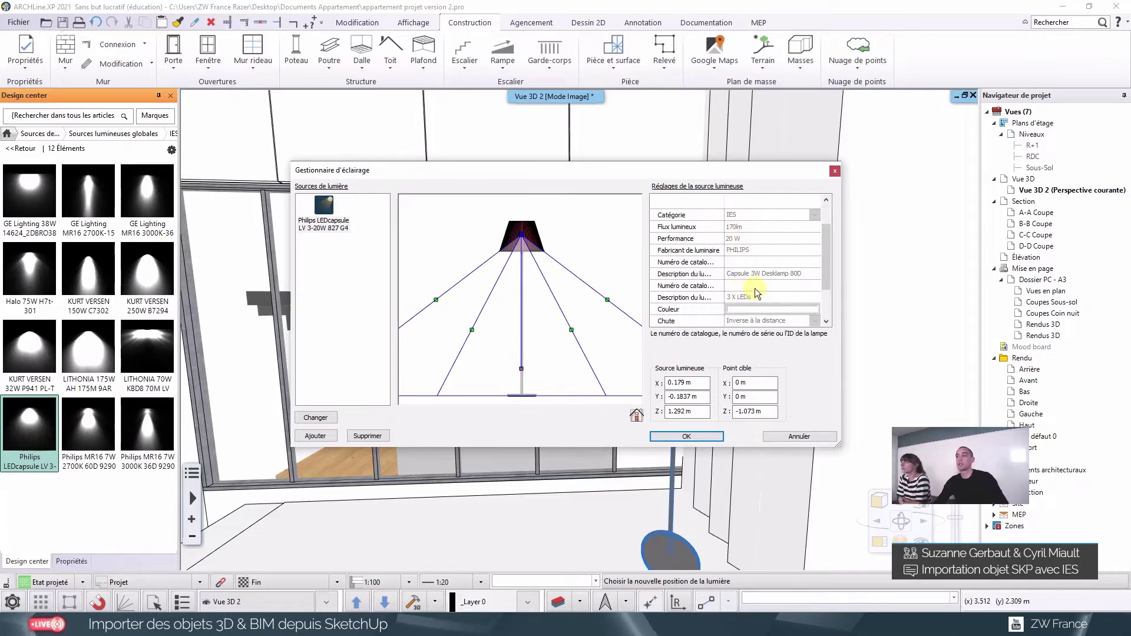
{"action": "scroll", "coordinate": [750, 292], "scroll_direction": "up", "scroll_amount": 1}
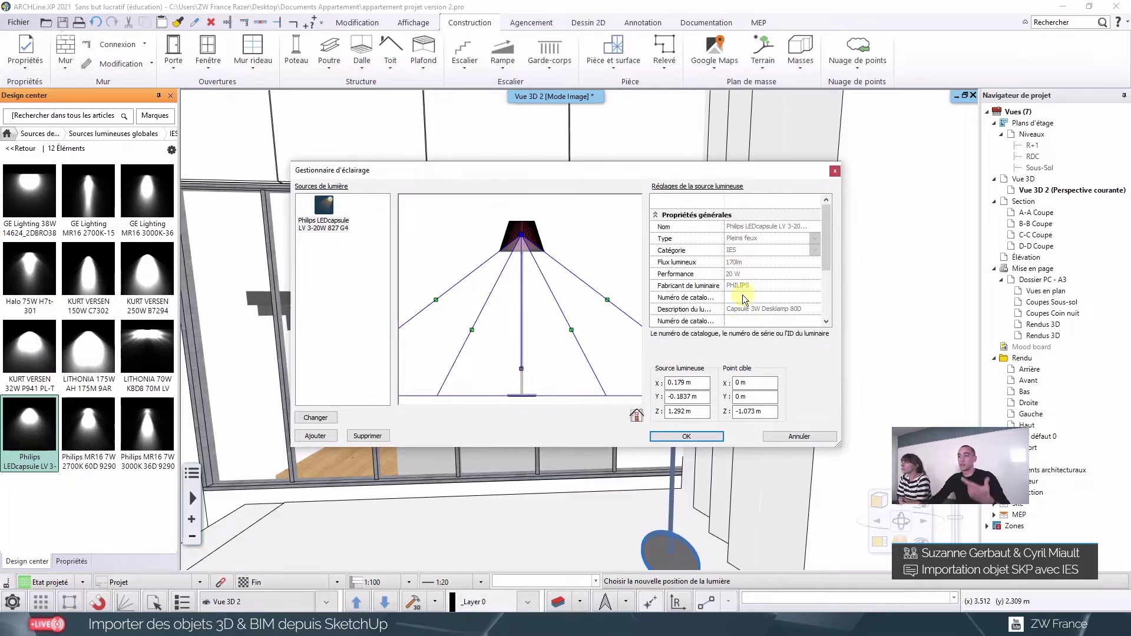
{"action": "left_click", "coordinate": [705, 437]}
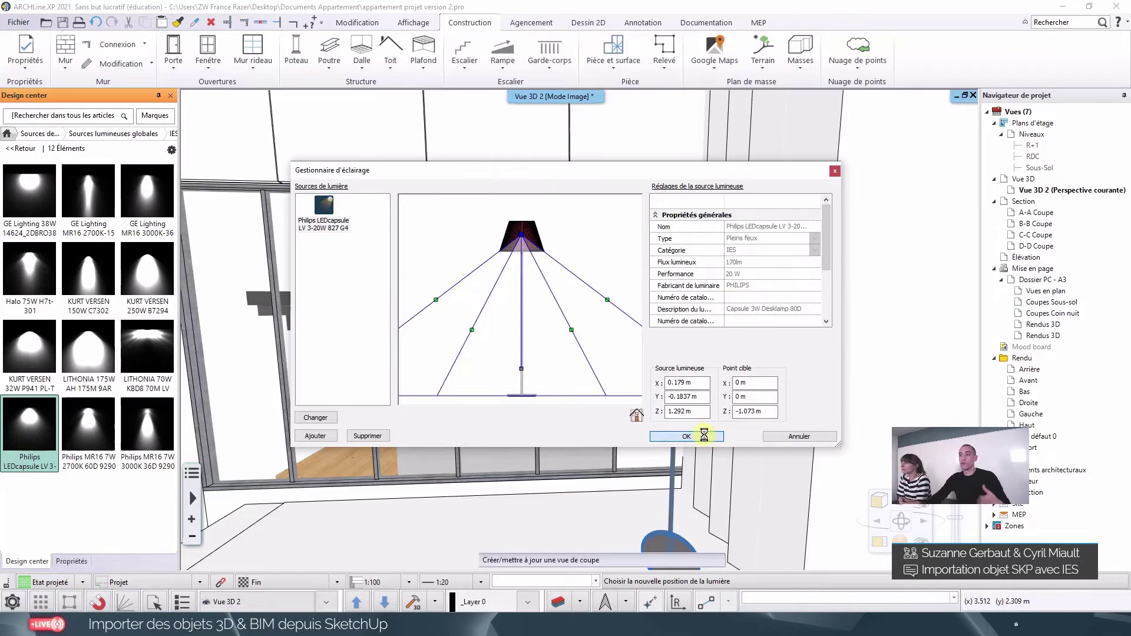
Step: Switch the 3D view to integrated real-time rendering and select the floor lamp's light source
{"action": "scroll", "coordinate": [701, 423], "scroll_direction": "down", "scroll_amount": 3}
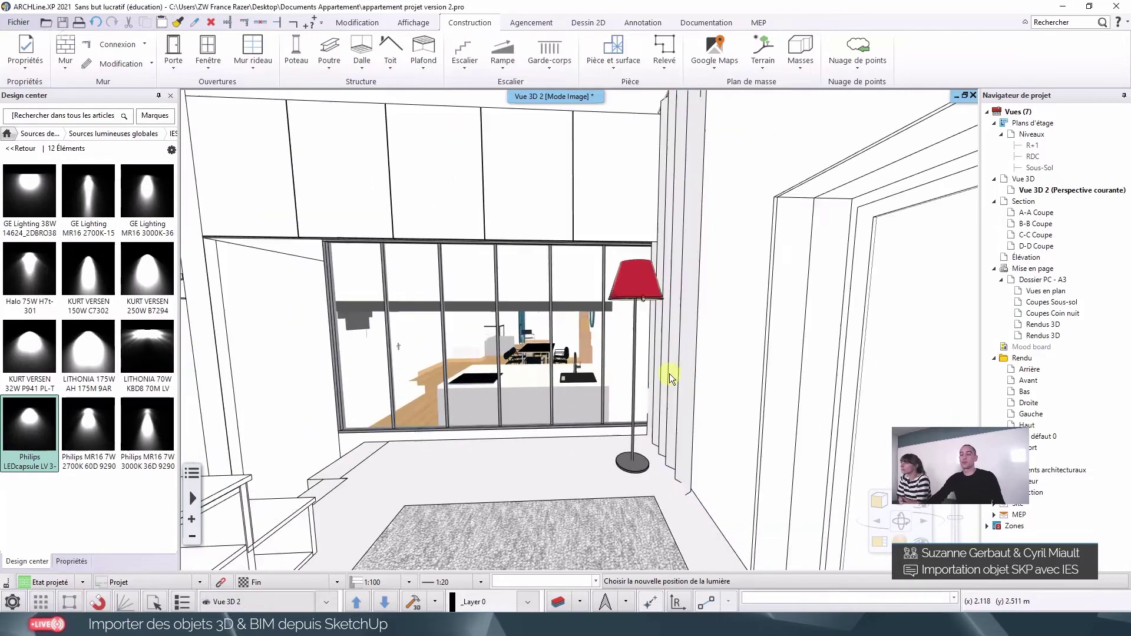
{"action": "left_click", "coordinate": [638, 287]}
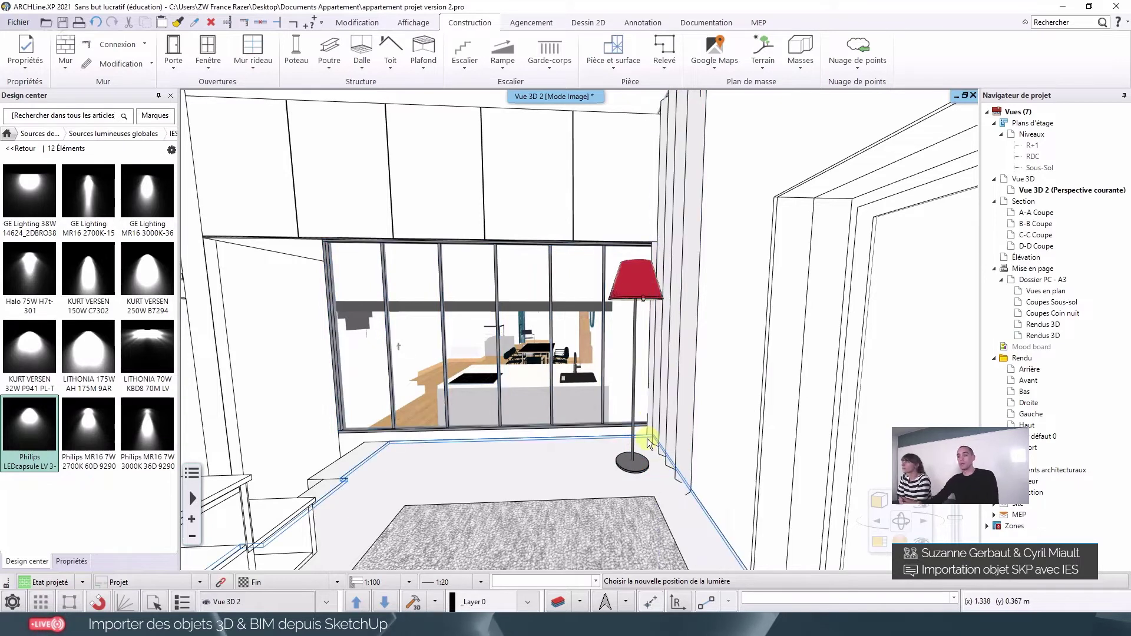
{"action": "left_click", "coordinate": [412, 22]}
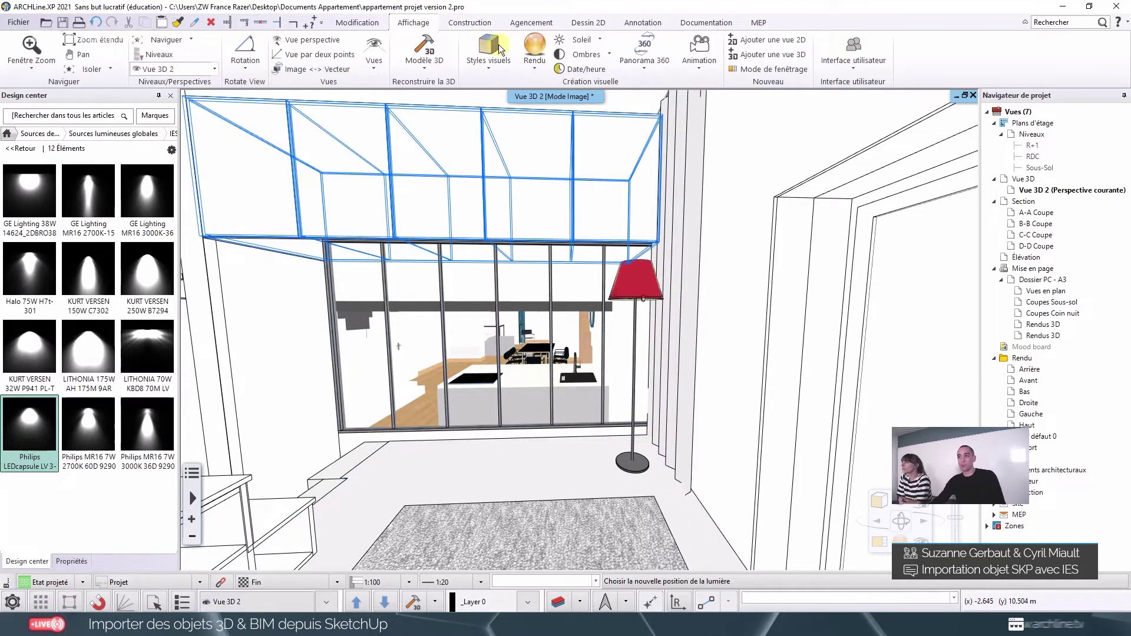
{"action": "left_click", "coordinate": [532, 64]}
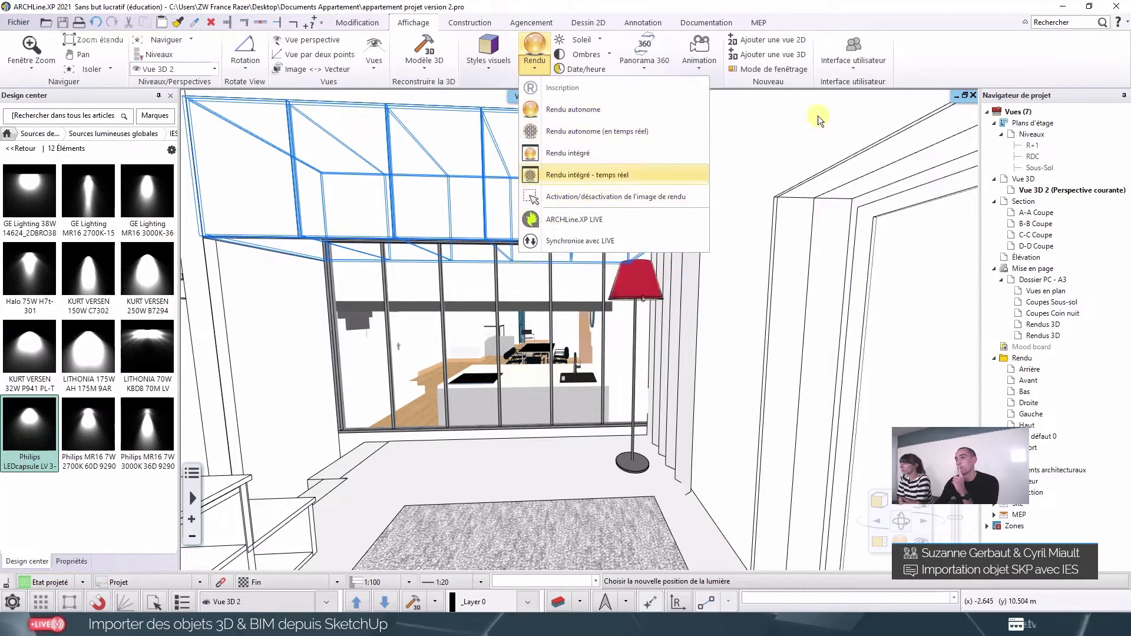
{"action": "left_click", "coordinate": [928, 57]}
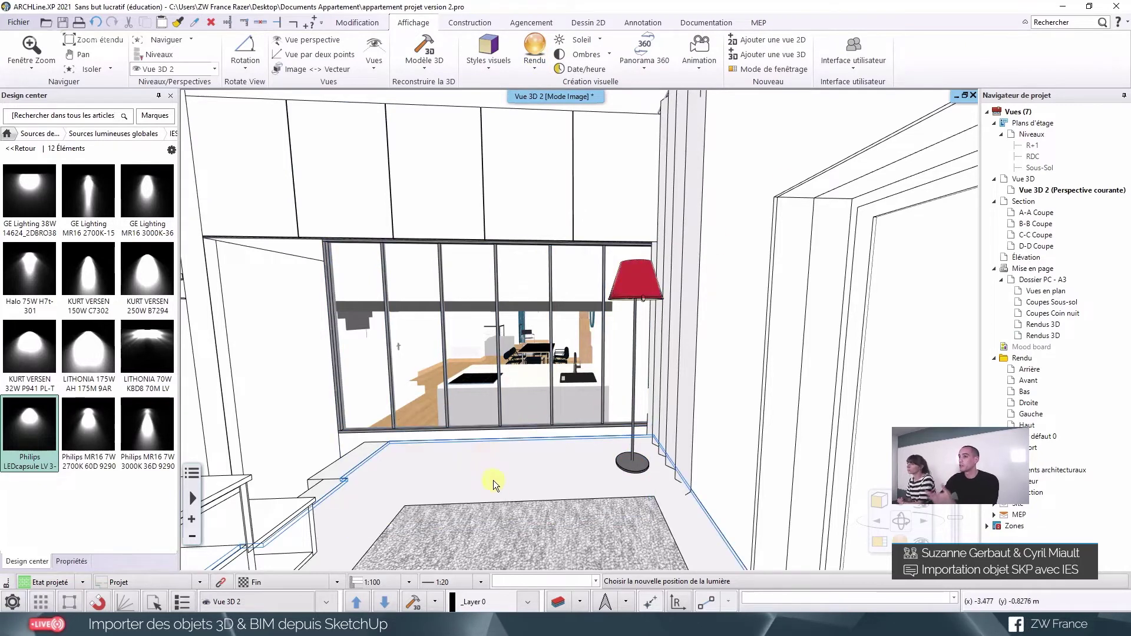
{"action": "left_click", "coordinate": [639, 292]}
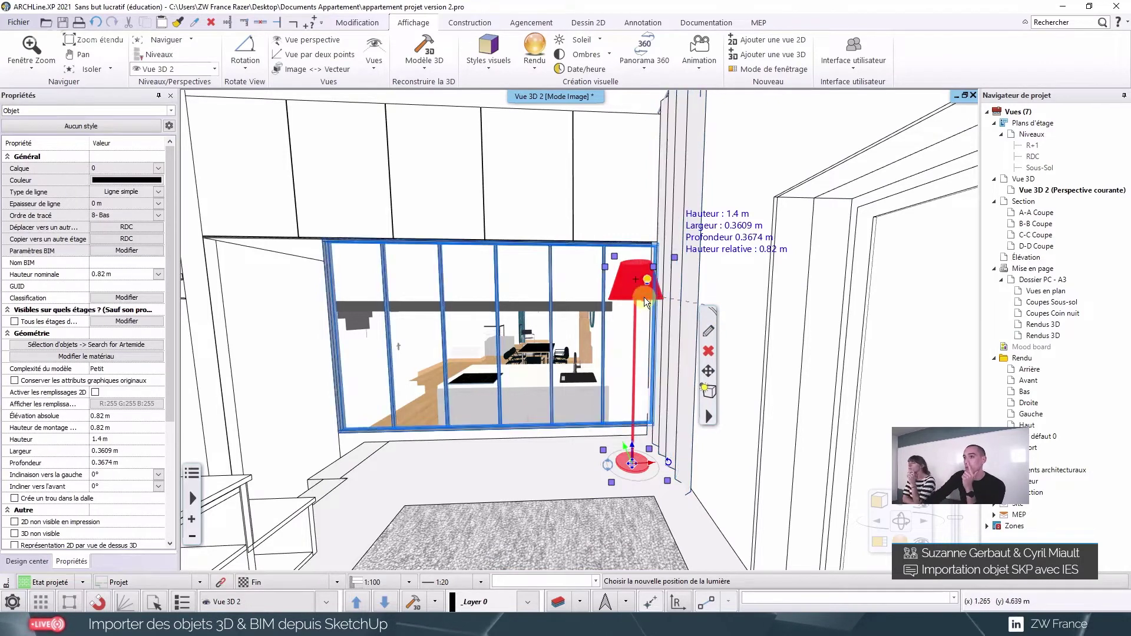
{"action": "left_click", "coordinate": [648, 286]}
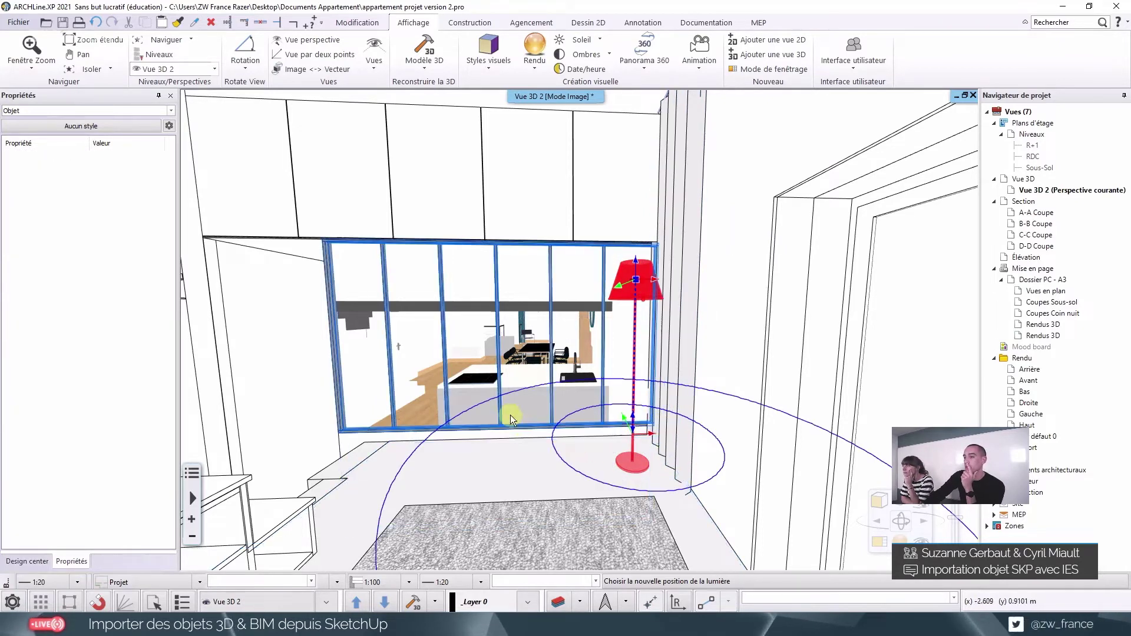
Step: Fix the light's position at the lamp and orbit closer to the window and lamp
{"action": "left_click", "coordinate": [420, 452]}
{"action": "mouse_move", "coordinate": [420, 447]}
{"action": "middle_mouse_down"}
{"action": "mouse_move", "coordinate": [529, 493]}
{"action": "mouse_move", "coordinate": [564, 553]}
{"action": "mouse_move", "coordinate": [563, 355]}
{"action": "mouse_move", "coordinate": [578, 412]}
{"action": "mouse_move", "coordinate": [505, 461]}
{"action": "middle_mouse_up"}
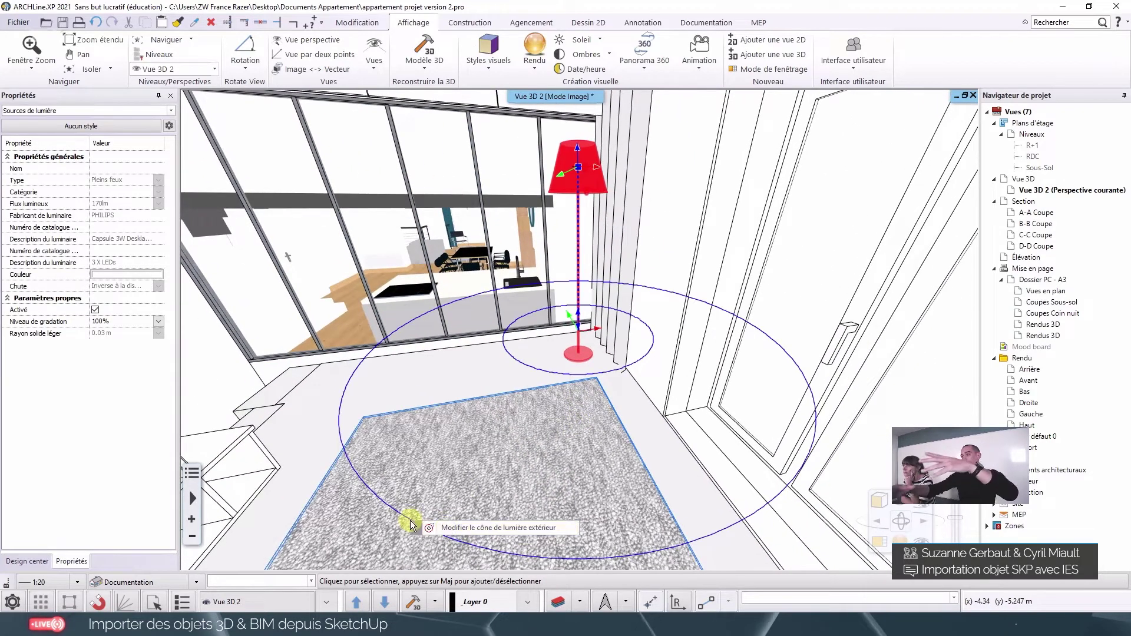
{"action": "left_click", "coordinate": [450, 522]}
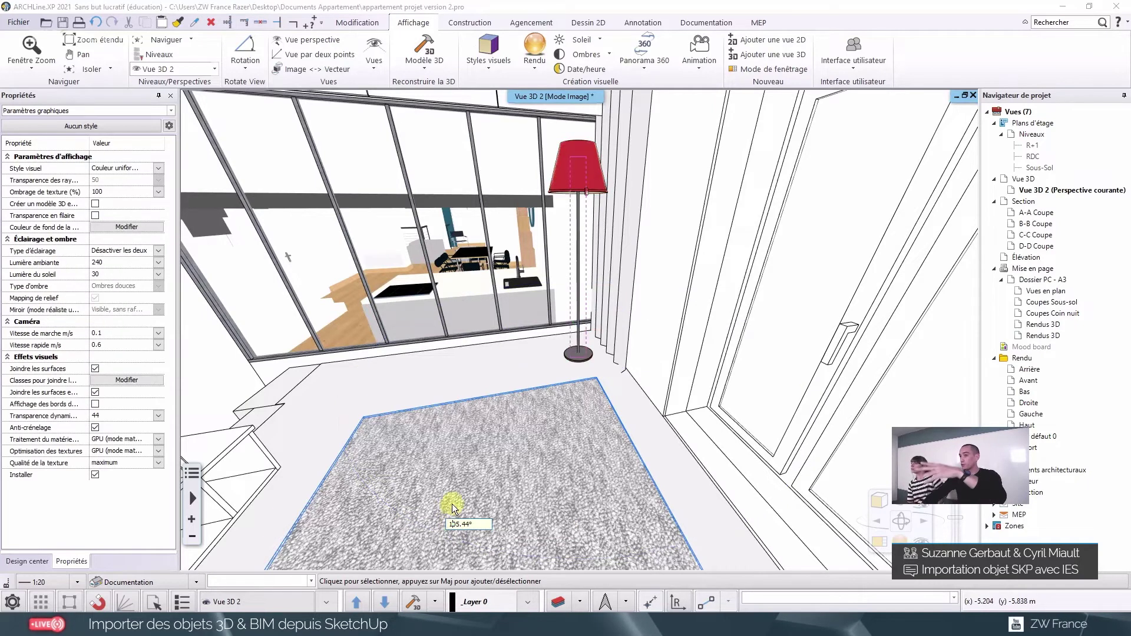
{"action": "left_click_drag", "start_coordinate": [471, 524], "coordinate": [455, 524]}
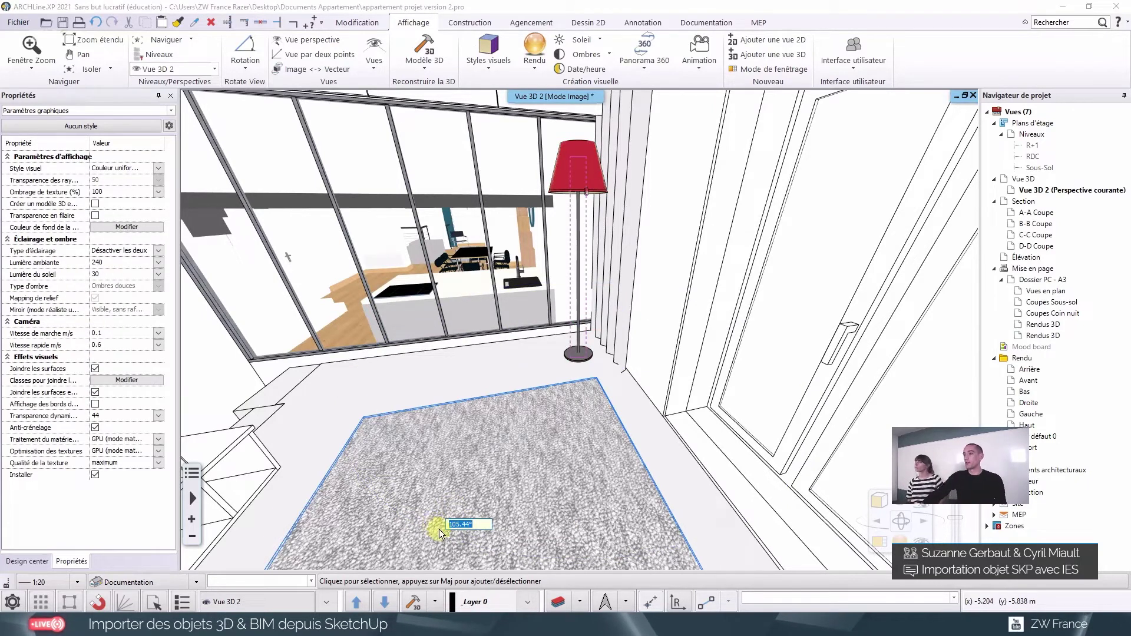
{"action": "type", "text": "100"}
{"action": "key", "text": "Escape"}
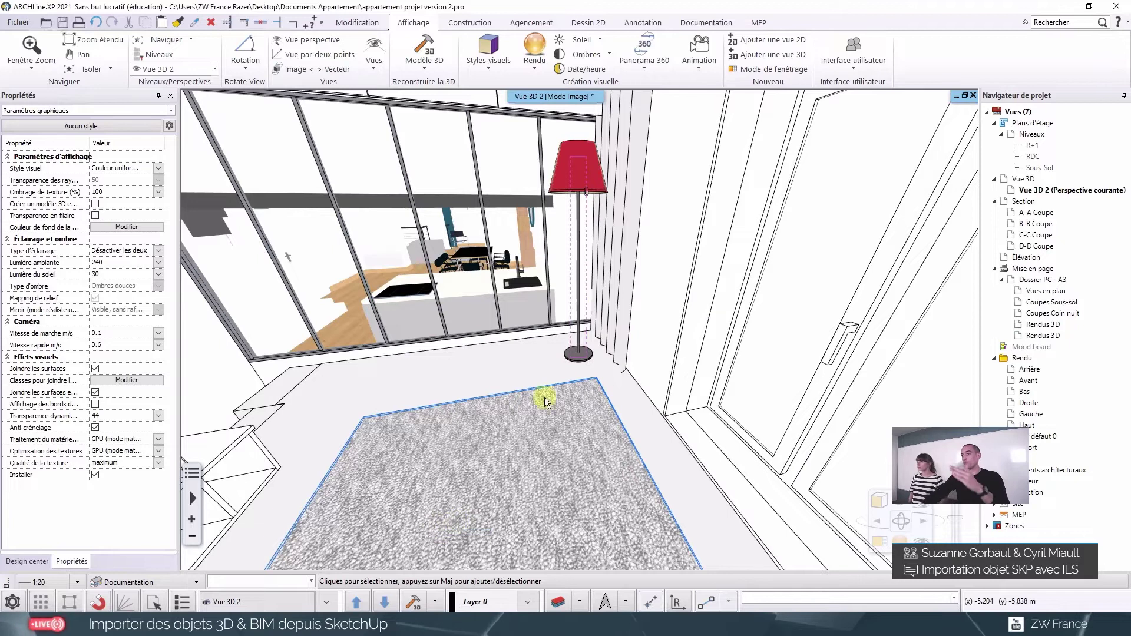
Step: Set the floor lamp light's intensity to 80%
{"action": "left_click", "coordinate": [579, 354]}
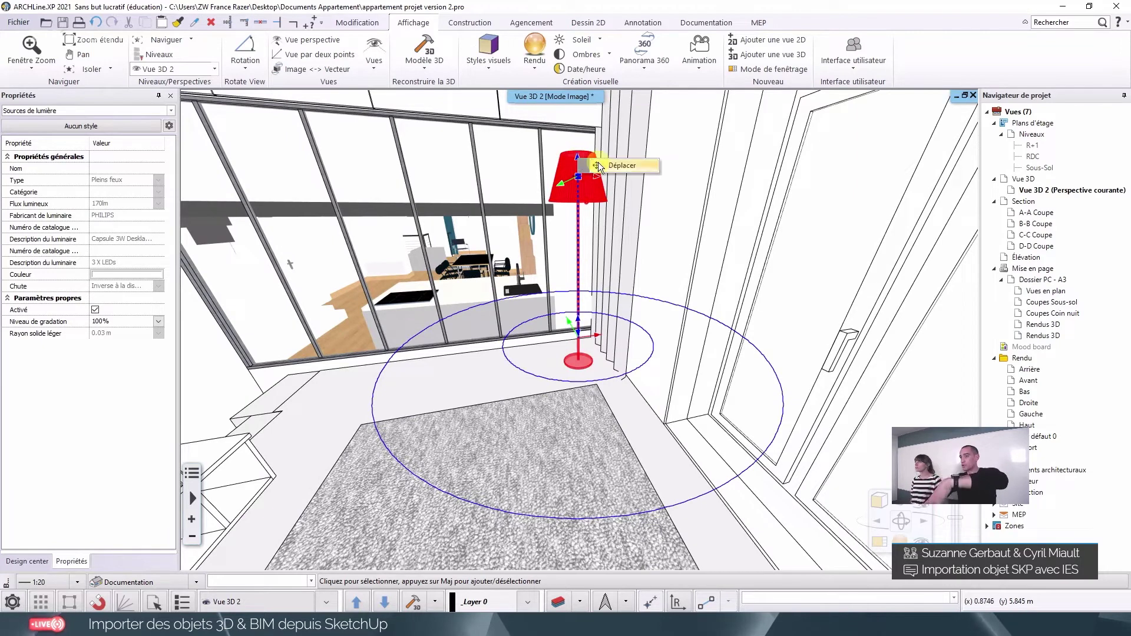
{"action": "left_click", "coordinate": [577, 180]}
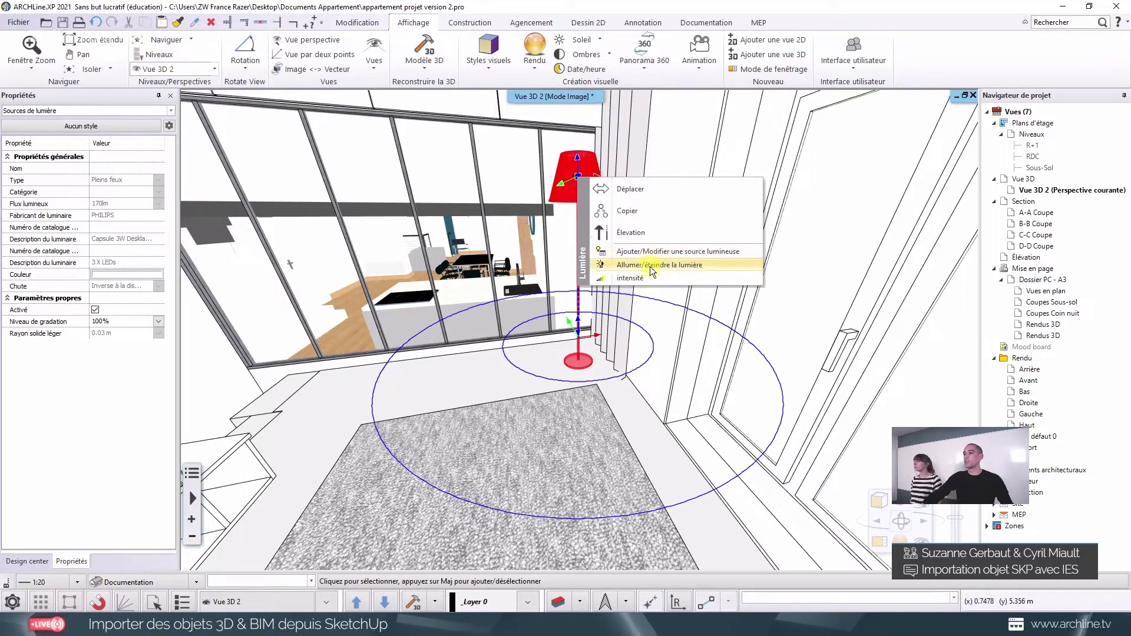
{"action": "left_click", "coordinate": [649, 274]}
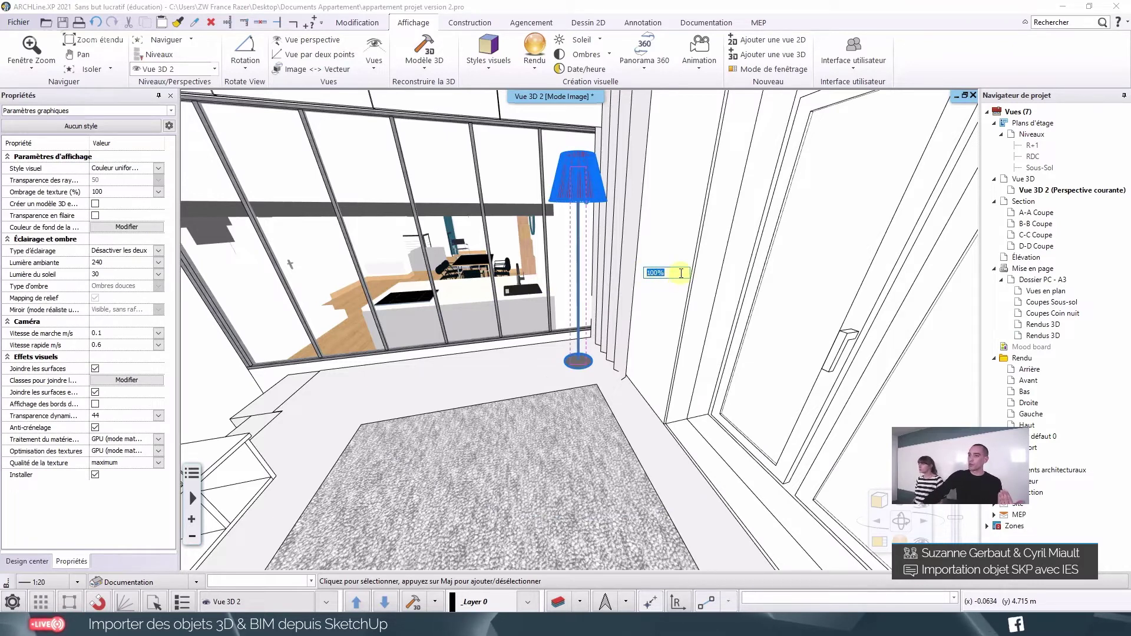
{"action": "key", "text": "Return"}
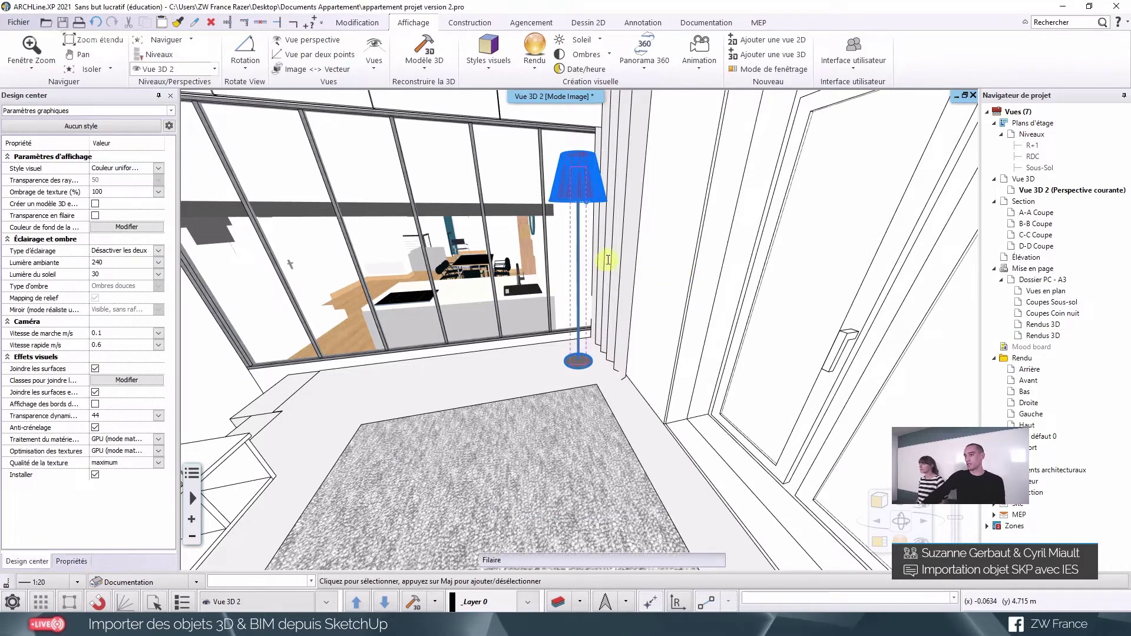
{"action": "left_click", "coordinate": [584, 193]}
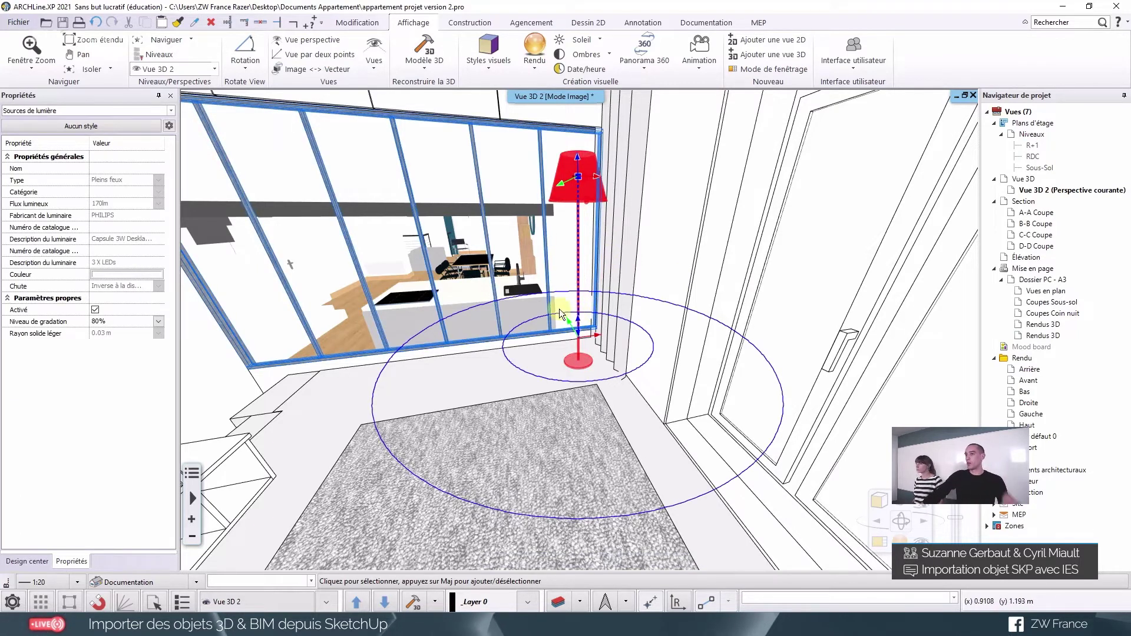
{"action": "scroll", "coordinate": [561, 313], "scroll_direction": "down", "scroll_amount": 3}
Step: Browse Design center Objets > 3D Warehouse > Autre, picking then cancelling the La-Petite-floor lamp
{"action": "scroll", "coordinate": [582, 322], "scroll_direction": "down", "scroll_amount": 3}
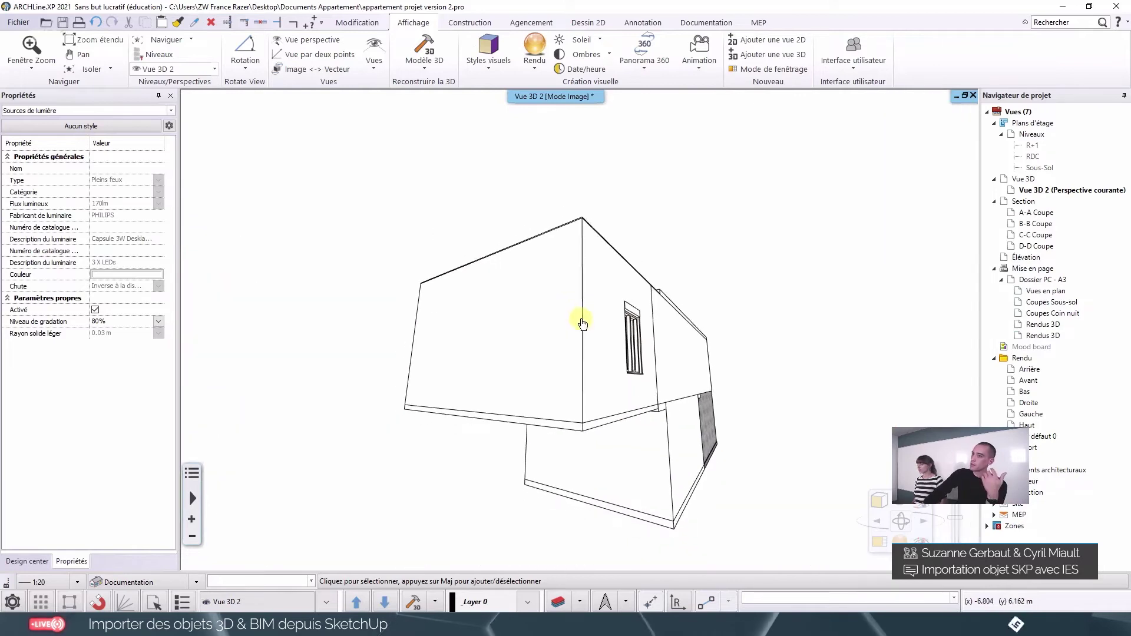
{"action": "left_click", "coordinate": [357, 600]}
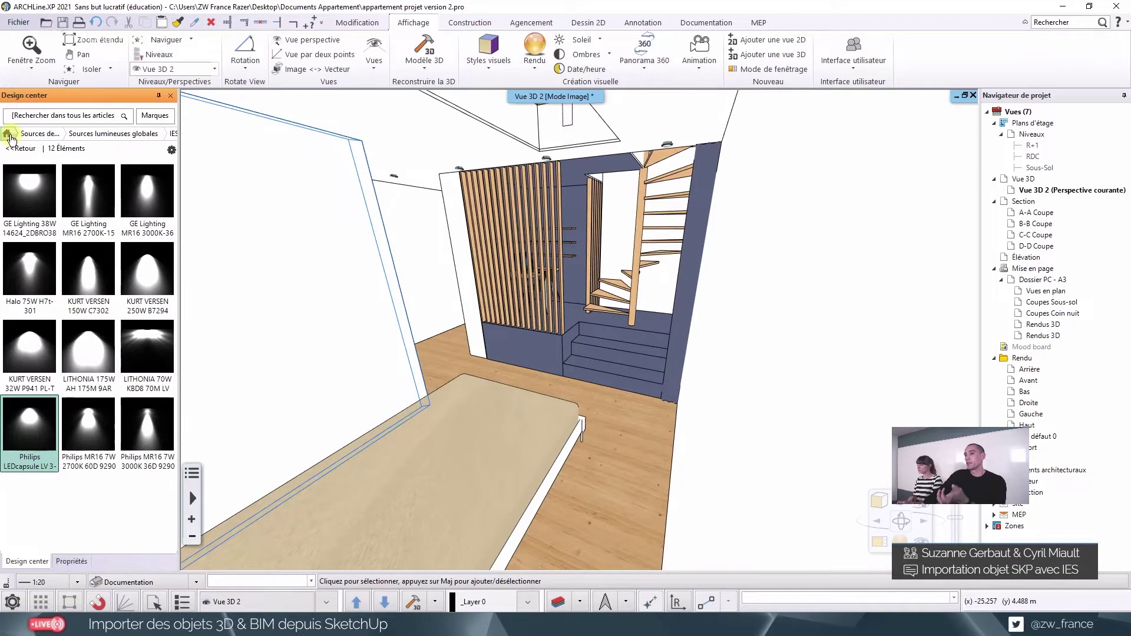
{"action": "left_click", "coordinate": [9, 135]}
{"action": "left_click", "coordinate": [18, 236]}
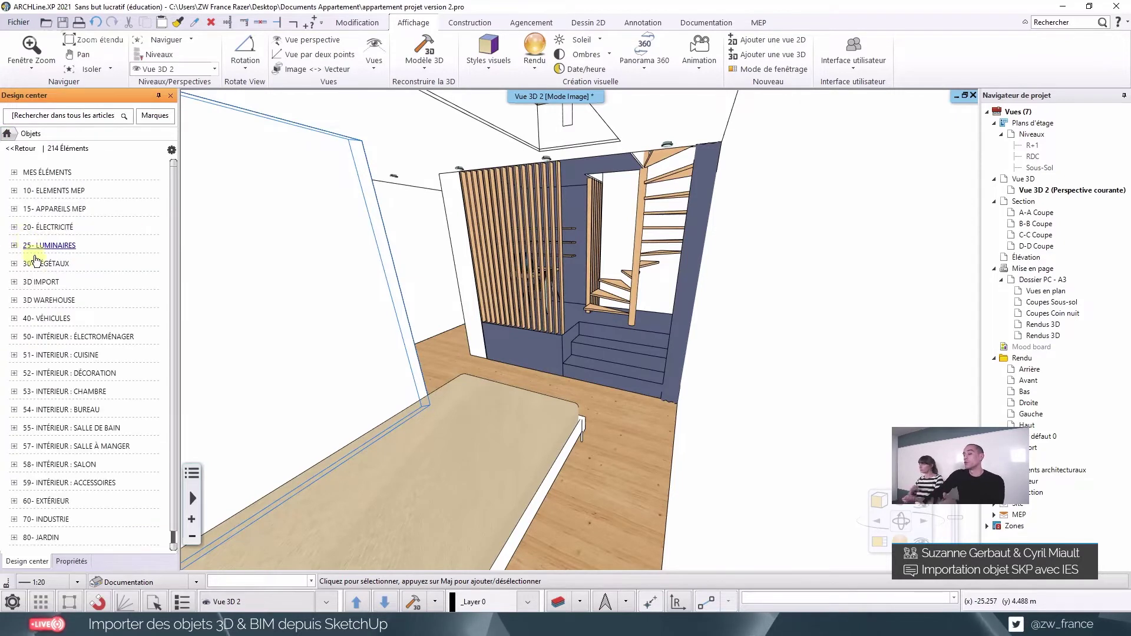
{"action": "left_click", "coordinate": [45, 305]}
{"action": "left_click", "coordinate": [79, 320]}
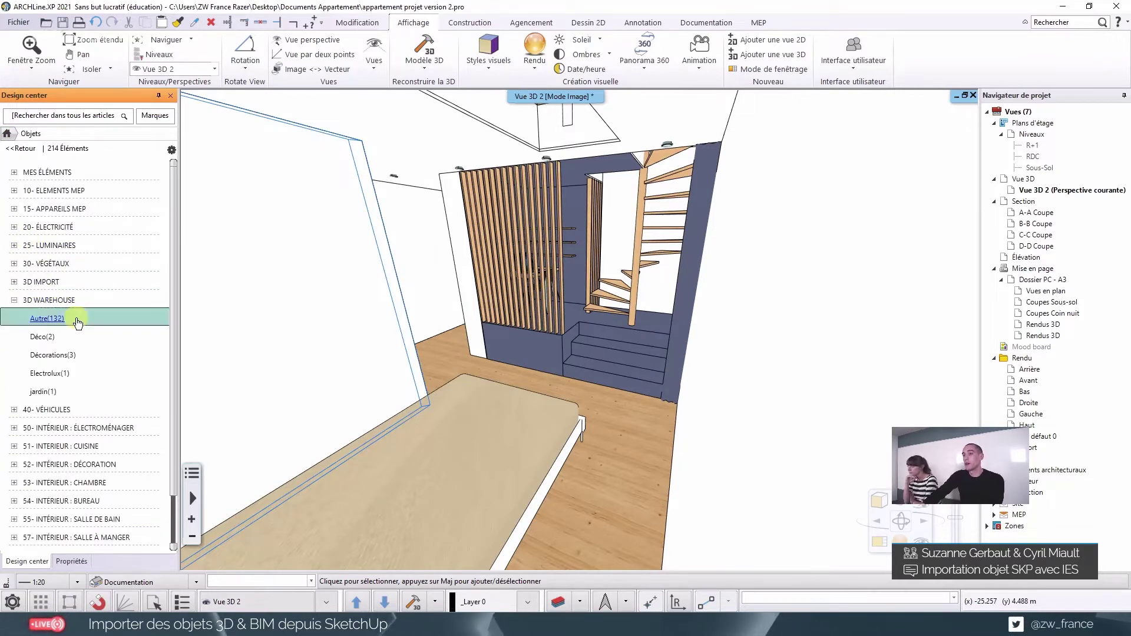
{"action": "left_click_drag", "start_coordinate": [173, 182], "coordinate": [164, 359]}
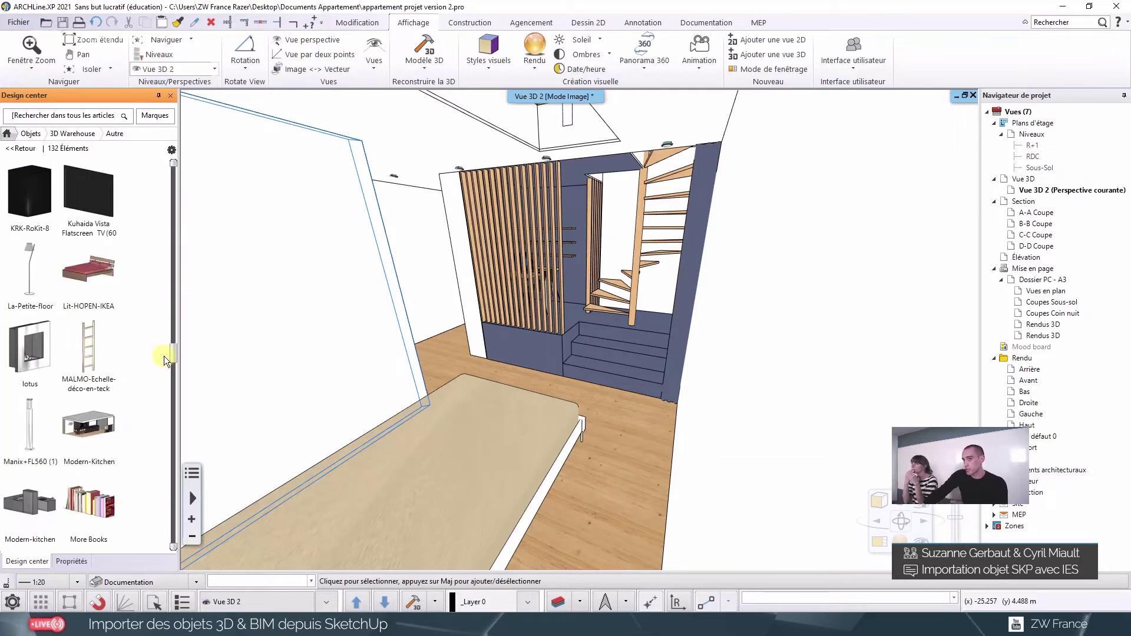
{"action": "mouse_move", "coordinate": [54, 299]}
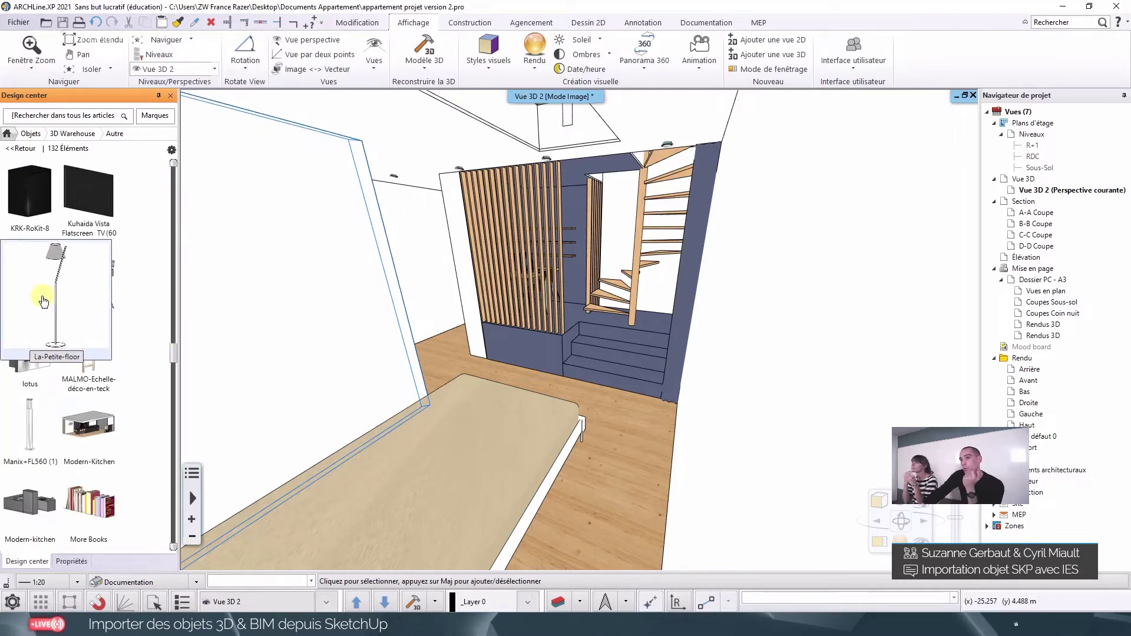
{"action": "left_click", "coordinate": [72, 310]}
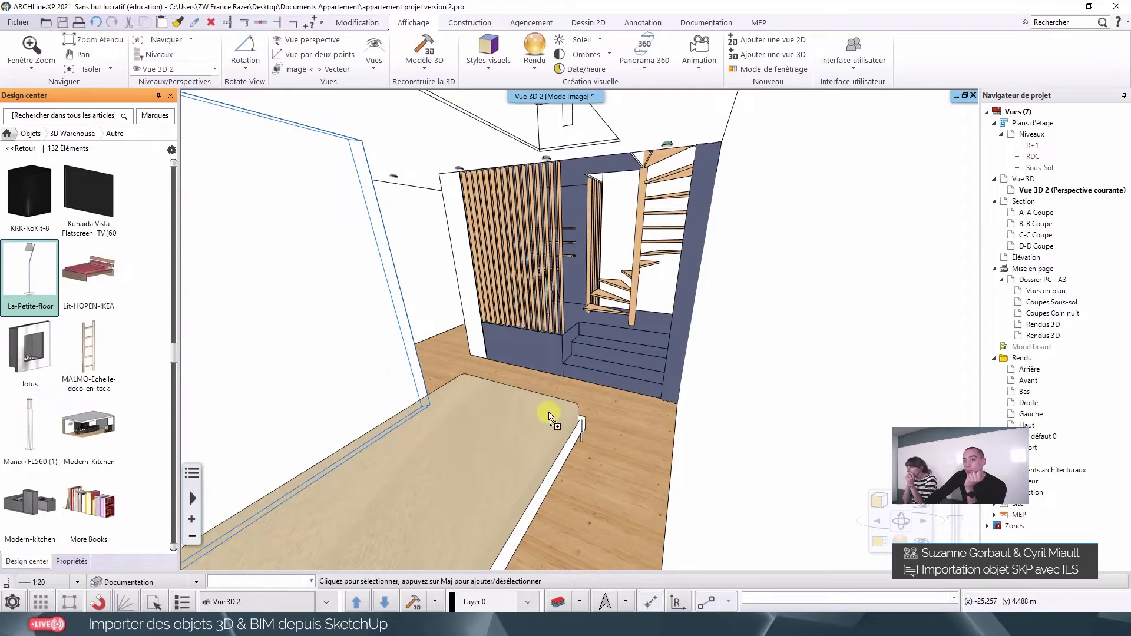
{"action": "key", "text": "Escape"}
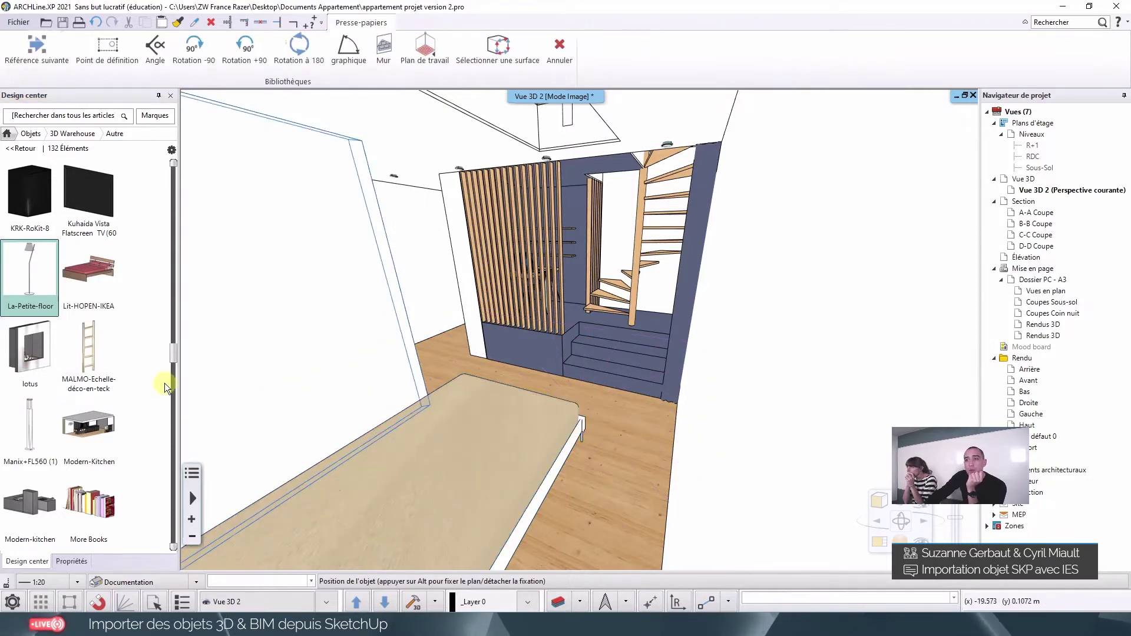
{"action": "left_click_drag", "start_coordinate": [174, 359], "coordinate": [183, 433]}
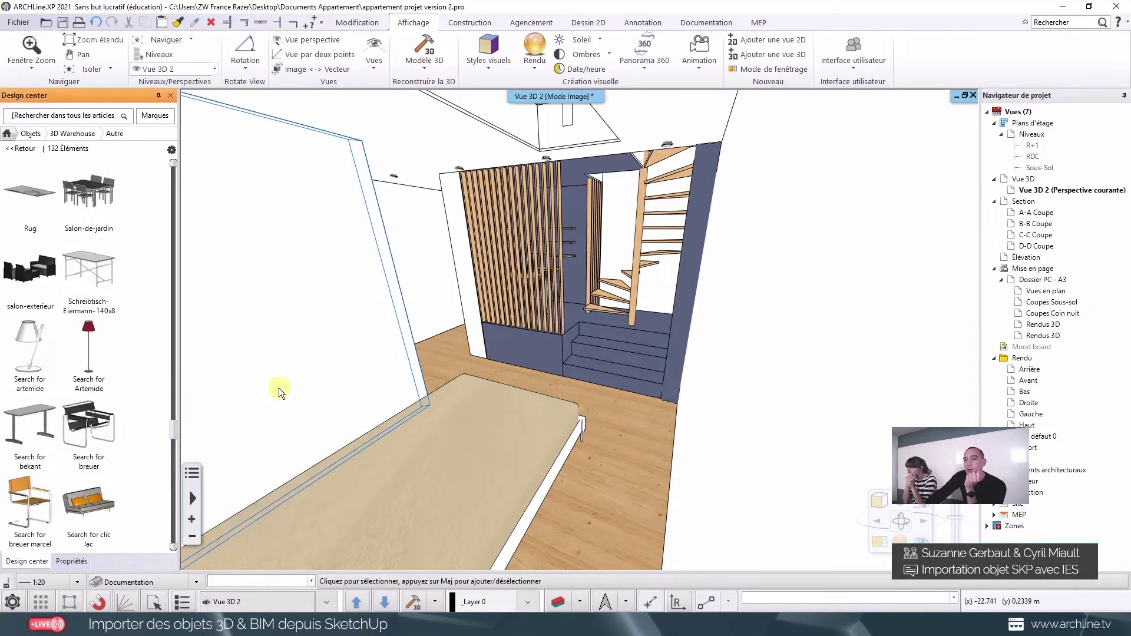
Step: Zoom in and out of the 3D view around the stair area
{"action": "scroll", "coordinate": [587, 287], "scroll_direction": "up", "scroll_amount": 2}
{"action": "scroll", "coordinate": [543, 259], "scroll_direction": "up", "scroll_amount": 2}
{"action": "scroll", "coordinate": [543, 260], "scroll_direction": "up", "scroll_amount": 2}
{"action": "scroll", "coordinate": [543, 259], "scroll_direction": "up", "scroll_amount": 2}
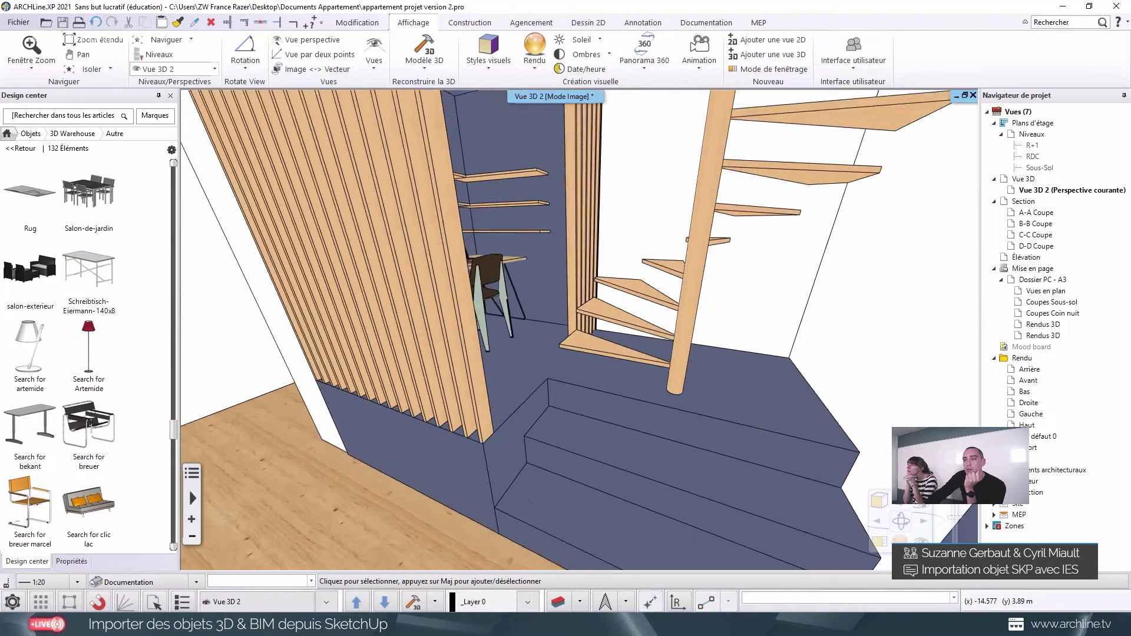
{"action": "scroll", "coordinate": [483, 496], "scroll_direction": "down", "scroll_amount": 2}
{"action": "scroll", "coordinate": [496, 384], "scroll_direction": "up", "scroll_amount": 2}
{"action": "scroll", "coordinate": [486, 426], "scroll_direction": "up", "scroll_amount": 2}
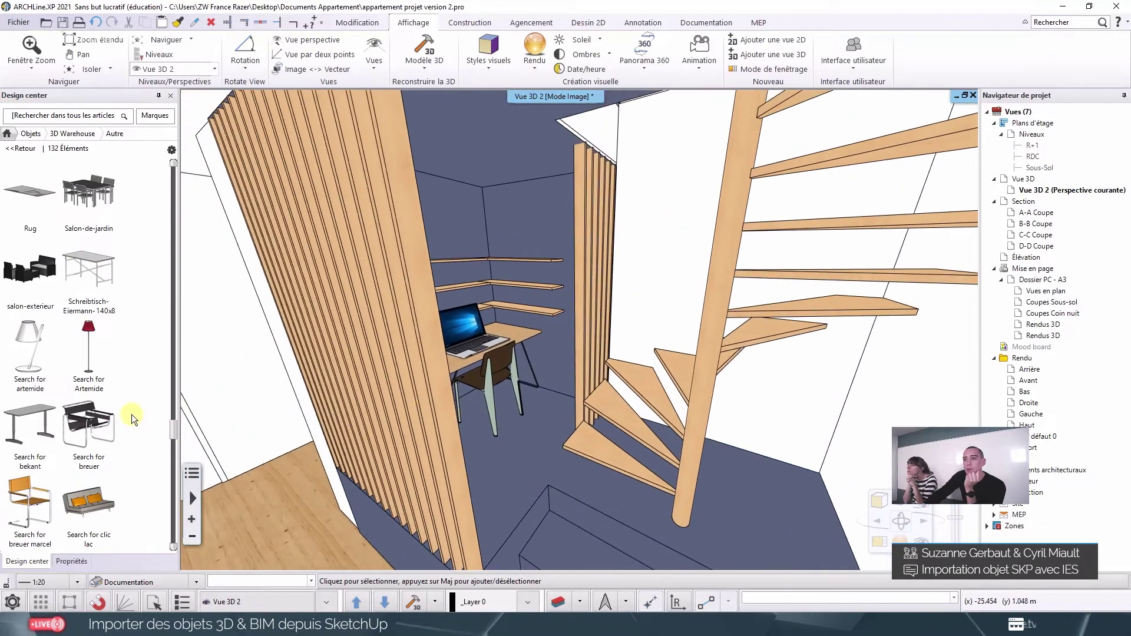
{"action": "scroll", "coordinate": [132, 415], "scroll_direction": "down", "scroll_amount": 5}
{"action": "scroll", "coordinate": [140, 437], "scroll_direction": "down", "scroll_amount": 5}
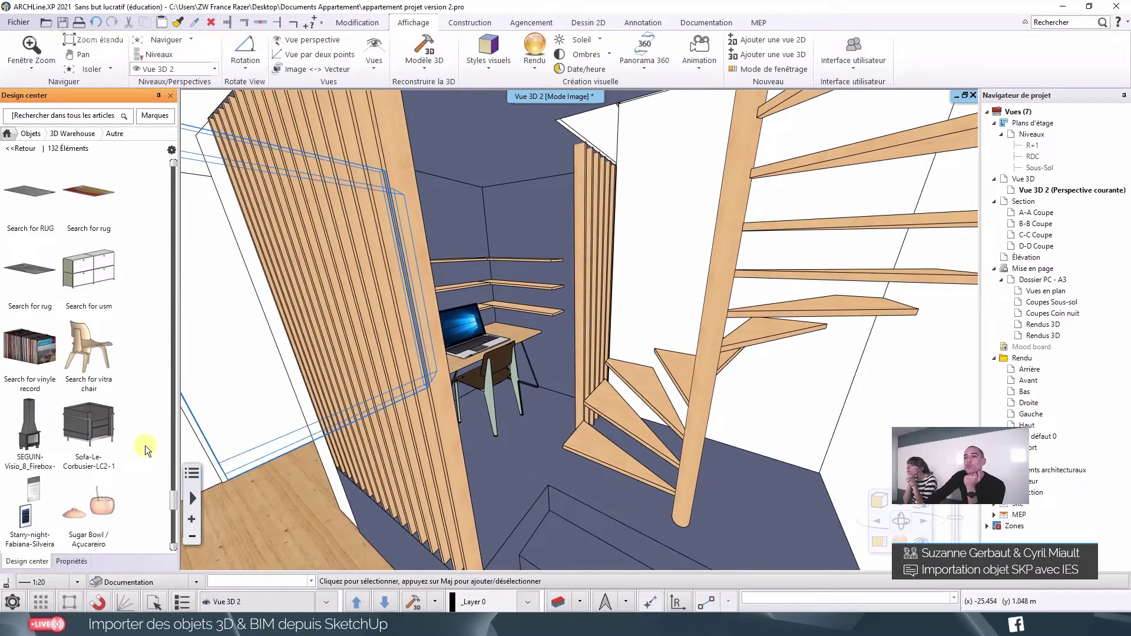
{"action": "scroll", "coordinate": [148, 465], "scroll_direction": "down", "scroll_amount": 3}
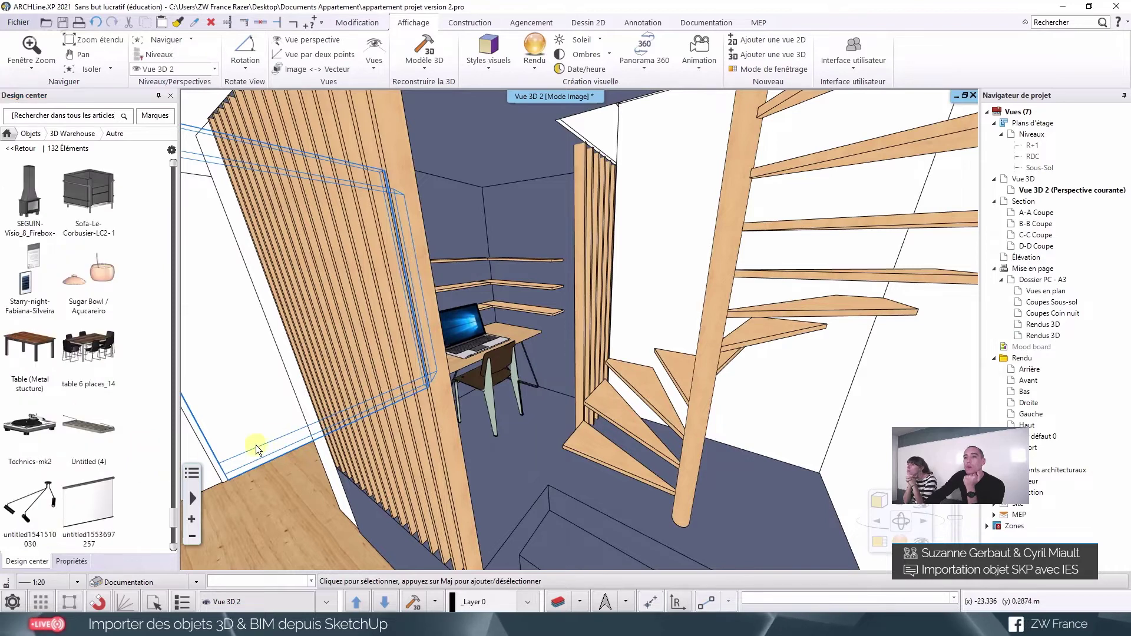
{"action": "scroll", "coordinate": [136, 467], "scroll_direction": "down", "scroll_amount": 3}
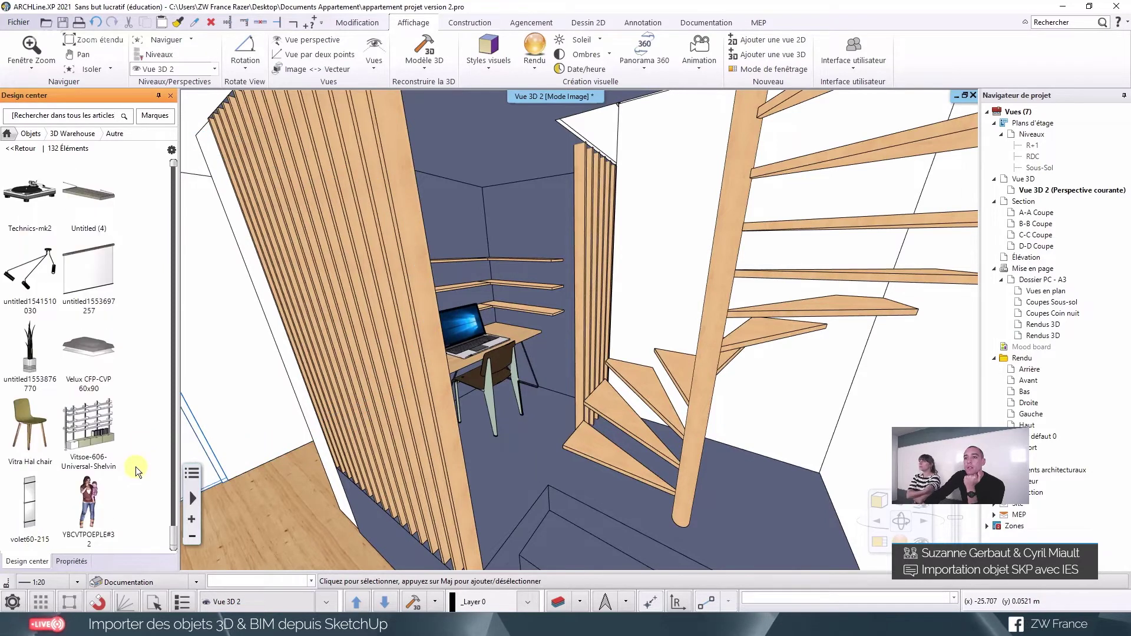
{"action": "scroll", "coordinate": [458, 451], "scroll_direction": "down", "scroll_amount": 3}
{"action": "scroll", "coordinate": [458, 451], "scroll_direction": "down", "scroll_amount": 2}
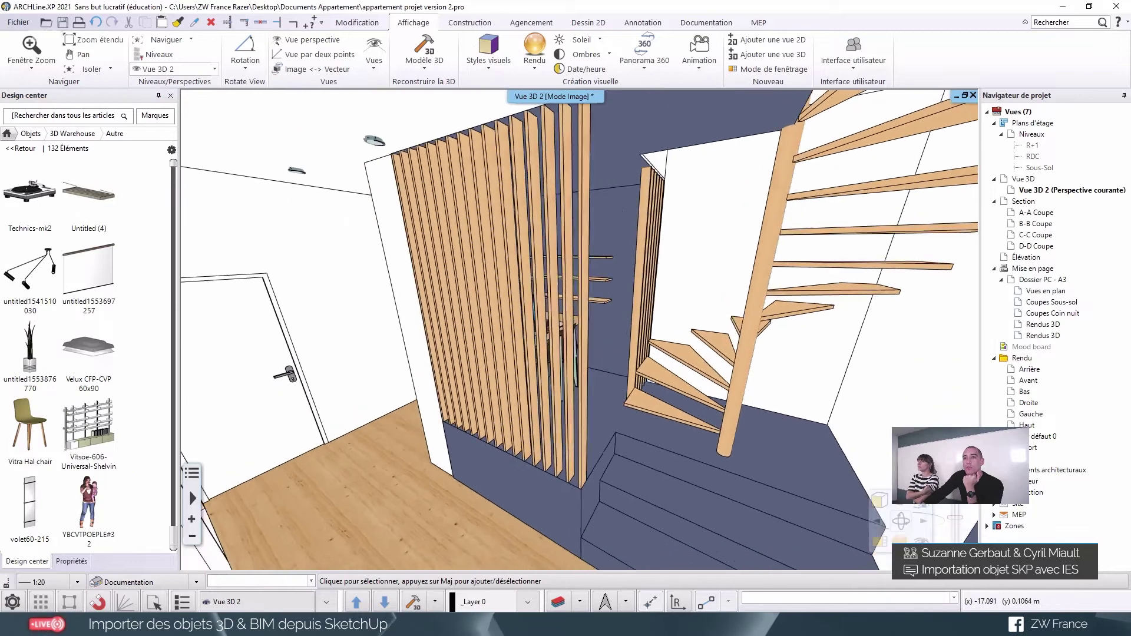
{"action": "scroll", "coordinate": [540, 399], "scroll_direction": "down", "scroll_amount": 3}
{"action": "scroll", "coordinate": [509, 410], "scroll_direction": "down", "scroll_amount": 2}
Step: Turn to the paintings wall and drag the three-arm ceiling lamp onto the ceiling
{"action": "middle_click_drag", "start_coordinate": [509, 409], "coordinate": [448, 412]}
{"action": "scroll", "coordinate": [579, 330], "scroll_direction": "up", "scroll_amount": 3}
{"action": "scroll", "coordinate": [579, 329], "scroll_direction": "up", "scroll_amount": 3}
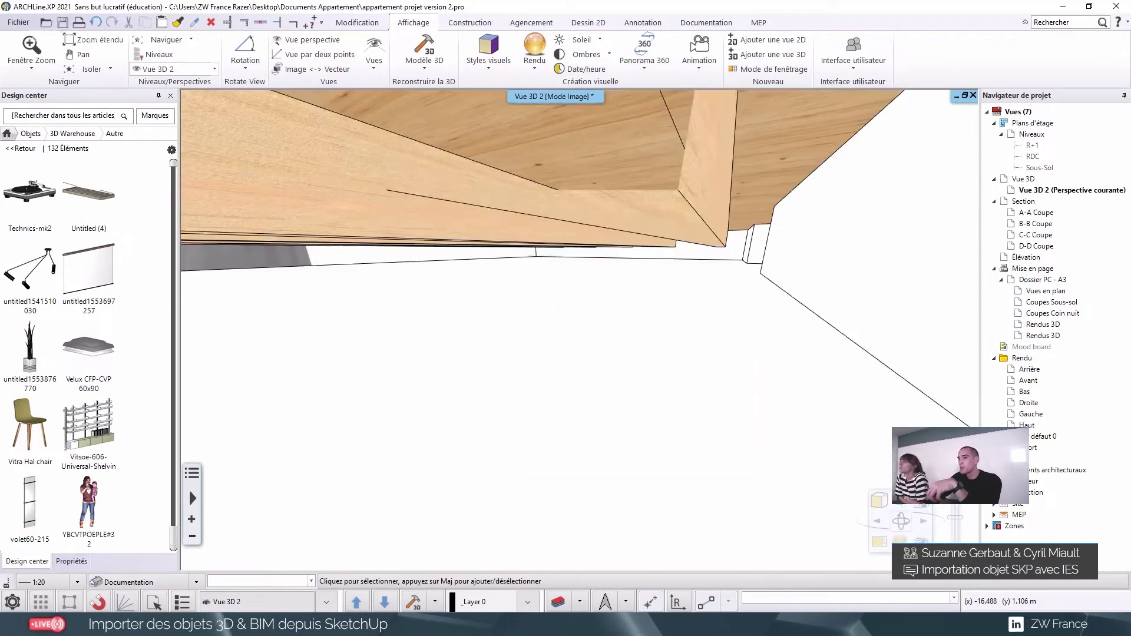
{"action": "scroll", "coordinate": [579, 330], "scroll_direction": "down", "scroll_amount": 5}
{"action": "mouse_move", "coordinate": [580, 330]}
{"action": "middle_mouse_down"}
{"action": "mouse_move", "coordinate": [494, 339]}
{"action": "mouse_move", "coordinate": [436, 318]}
{"action": "middle_mouse_up"}
{"action": "mouse_move", "coordinate": [30, 271]}
{"action": "left_mouse_down"}
{"action": "mouse_move", "coordinate": [390, 194]}
{"action": "mouse_move", "coordinate": [447, 156]}
{"action": "left_mouse_up"}
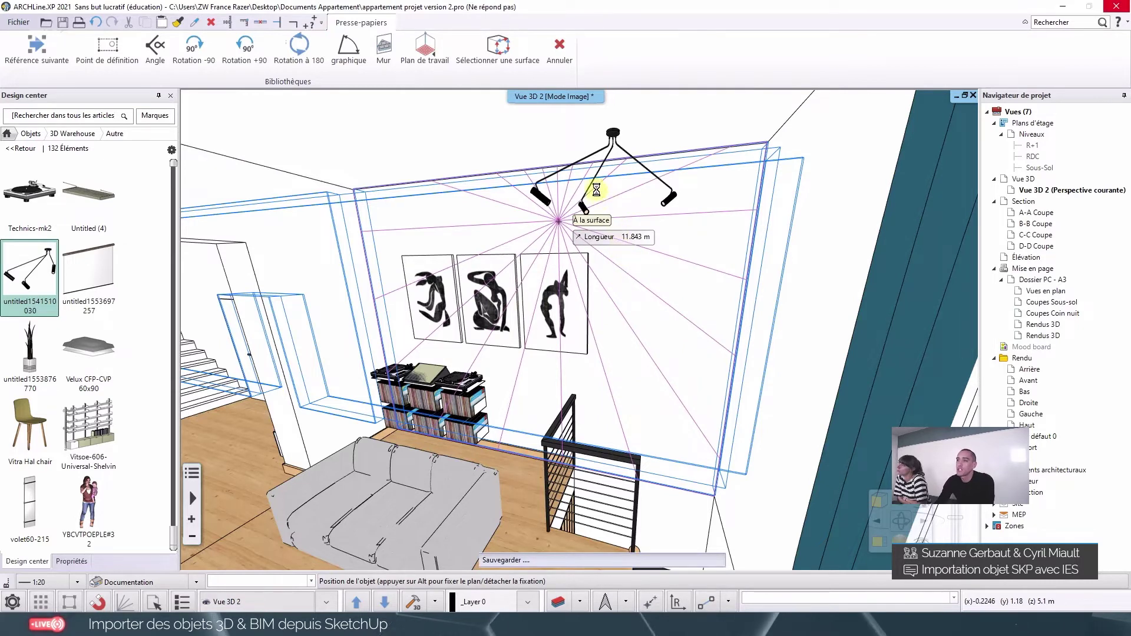
Step: Drop the three-arm lamp on the ceiling above the paintings
{"action": "left_click", "coordinate": [610, 140]}
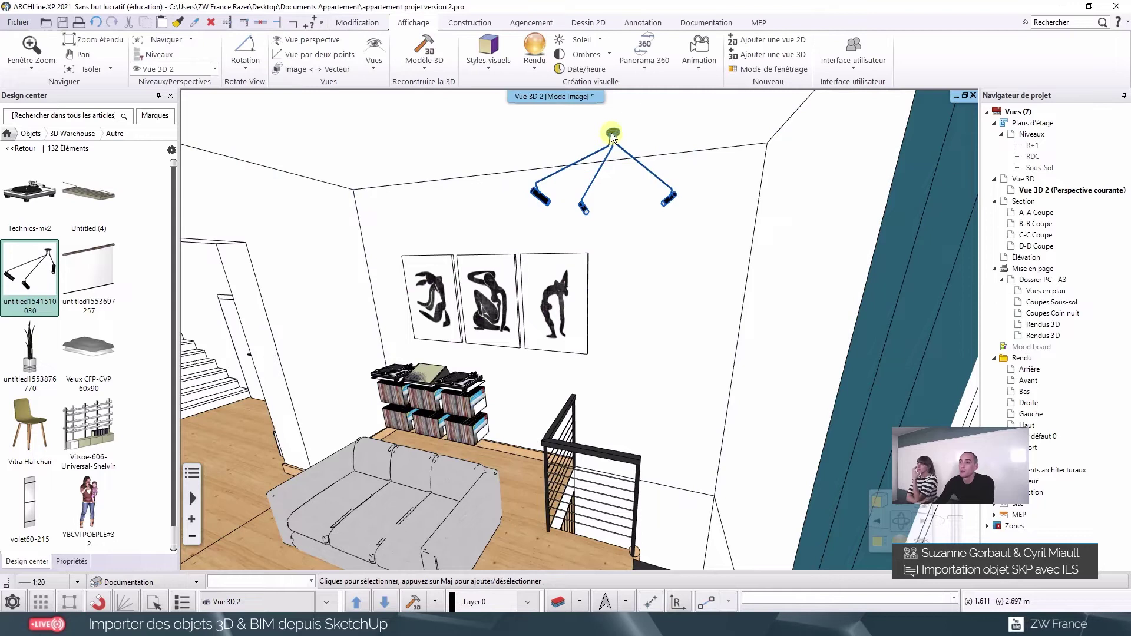
{"action": "left_click", "coordinate": [611, 137]}
{"action": "scroll", "coordinate": [590, 196], "scroll_direction": "up", "scroll_amount": 2}
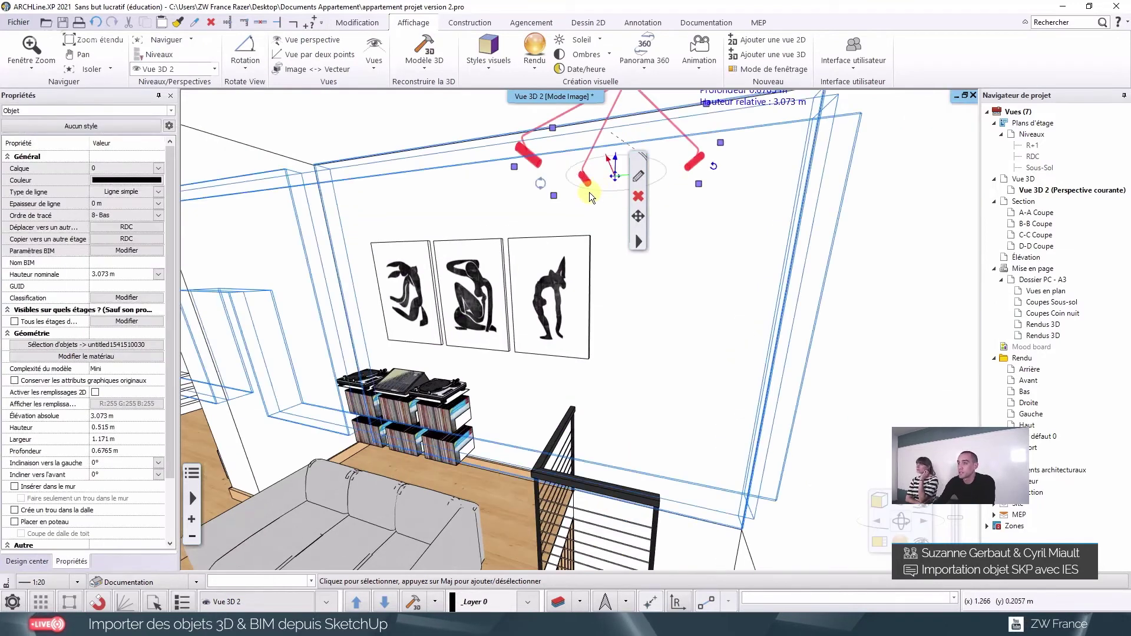
{"action": "scroll", "coordinate": [590, 196], "scroll_direction": "down", "scroll_amount": 3}
{"action": "scroll", "coordinate": [487, 362], "scroll_direction": "down", "scroll_amount": 1}
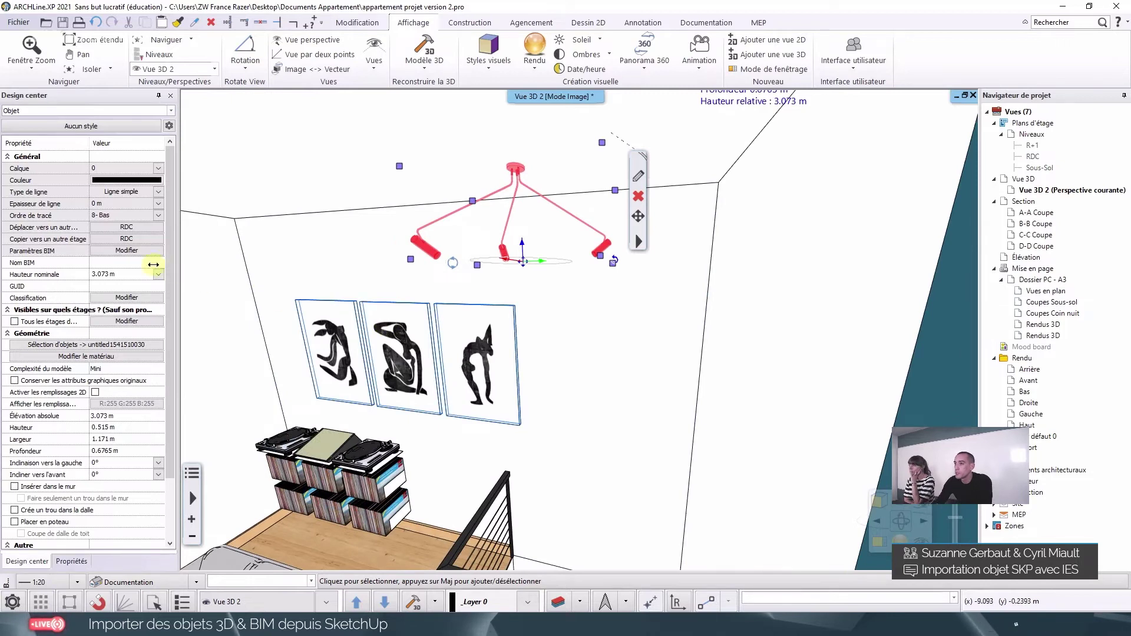
{"action": "key", "text": "Escape"}
Step: Attach a GE Lighting MR16 2700K IES light source to the lamp's left arm
{"action": "left_click", "coordinate": [8, 135]}
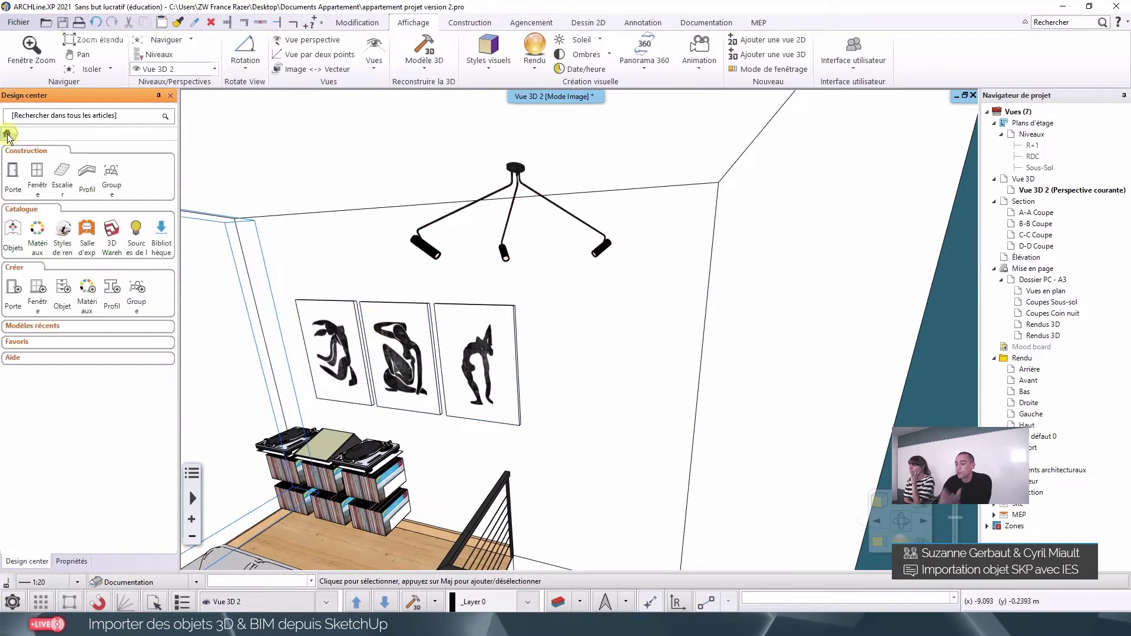
{"action": "left_click", "coordinate": [137, 240]}
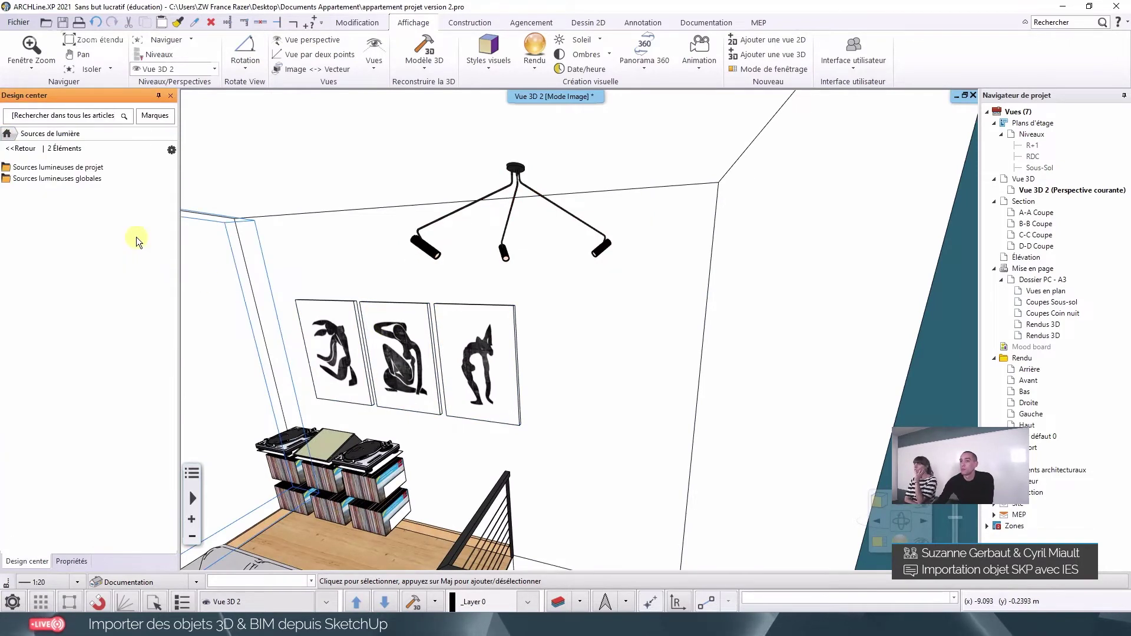
{"action": "left_click", "coordinate": [79, 183]}
{"action": "left_click", "coordinate": [46, 213]}
{"action": "mouse_move", "coordinate": [88, 217]}
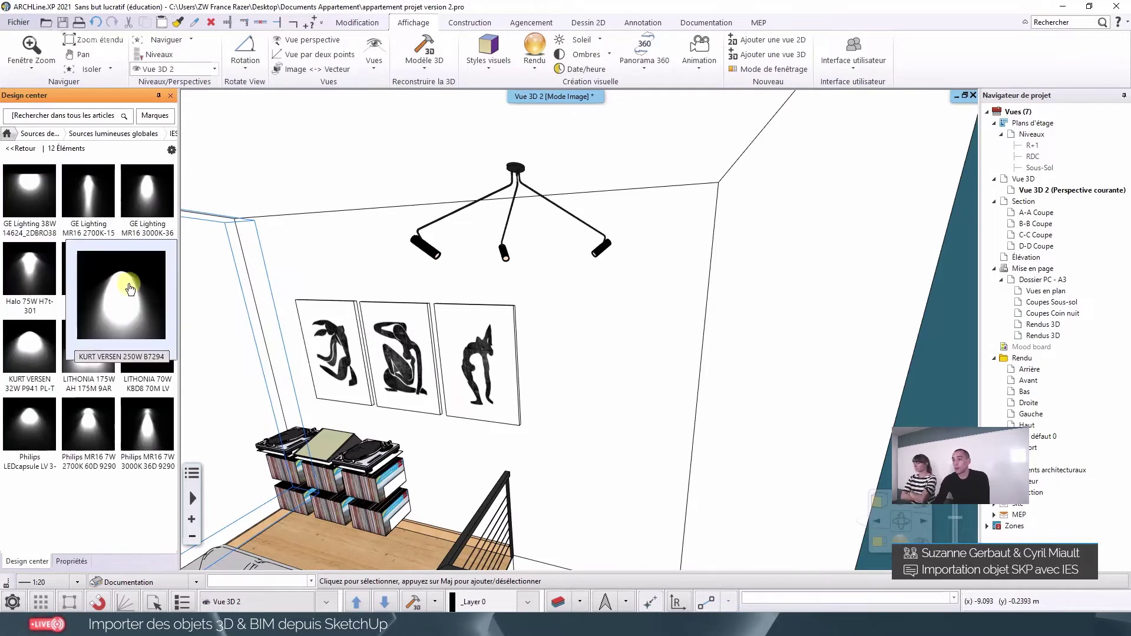
{"action": "left_click", "coordinate": [97, 224]}
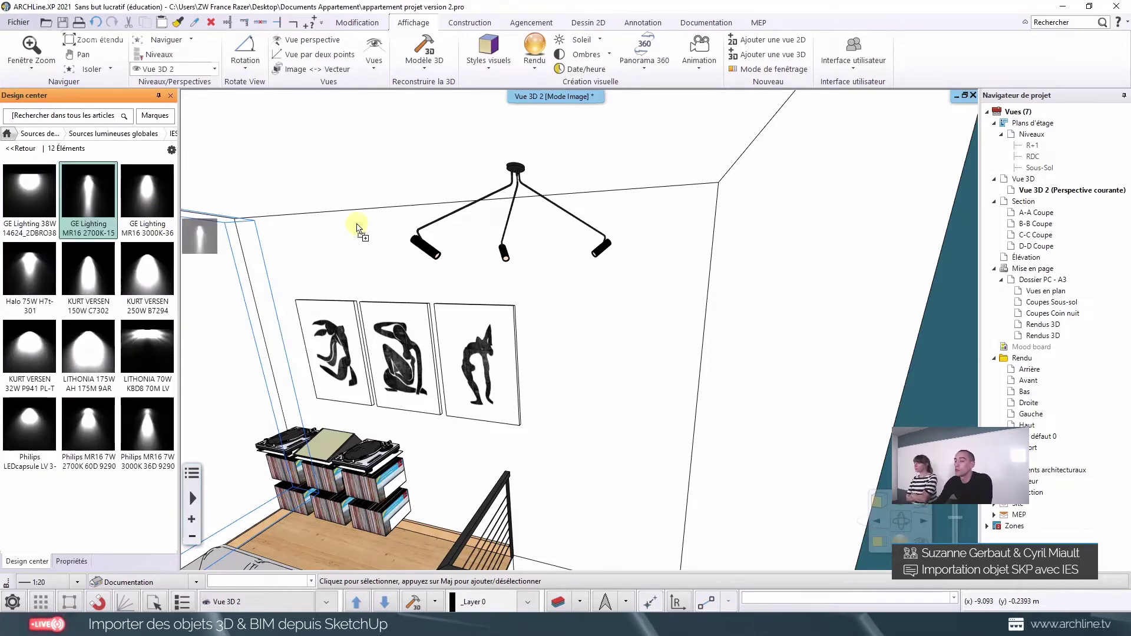
{"action": "left_click", "coordinate": [421, 243]}
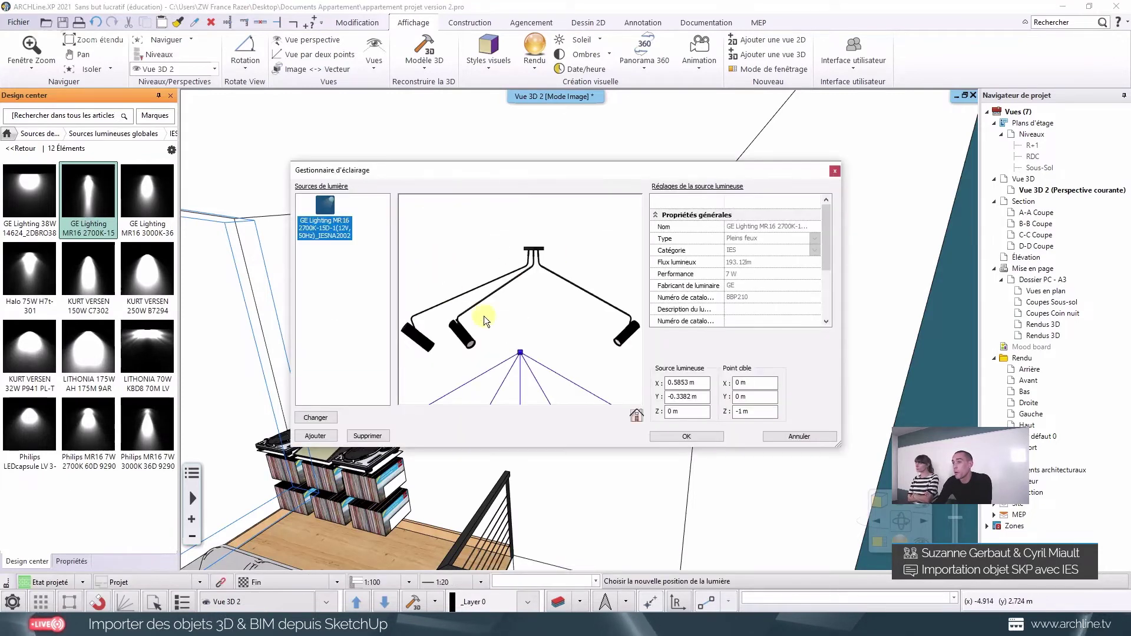
{"action": "left_click", "coordinate": [483, 318]}
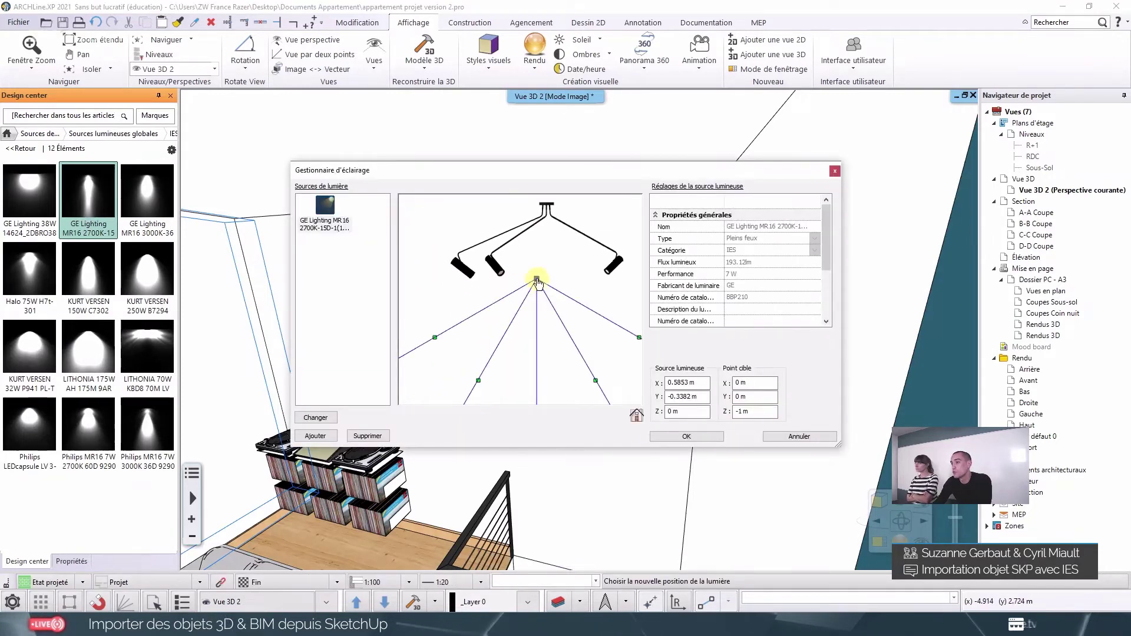
{"action": "left_click", "coordinate": [474, 281]}
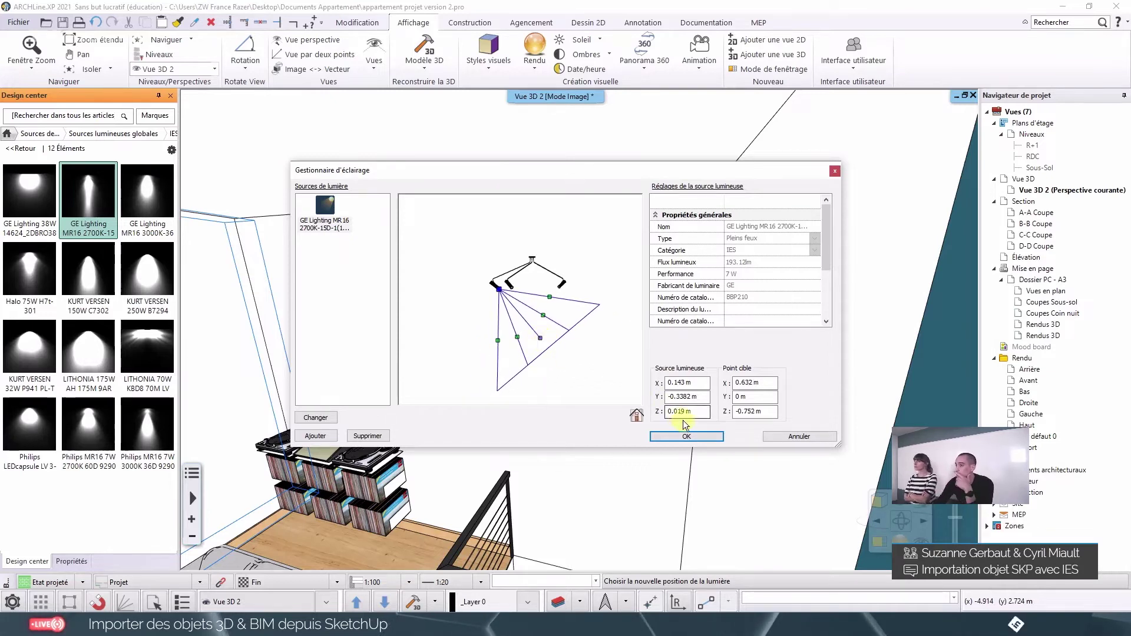
{"action": "left_click", "coordinate": [683, 436]}
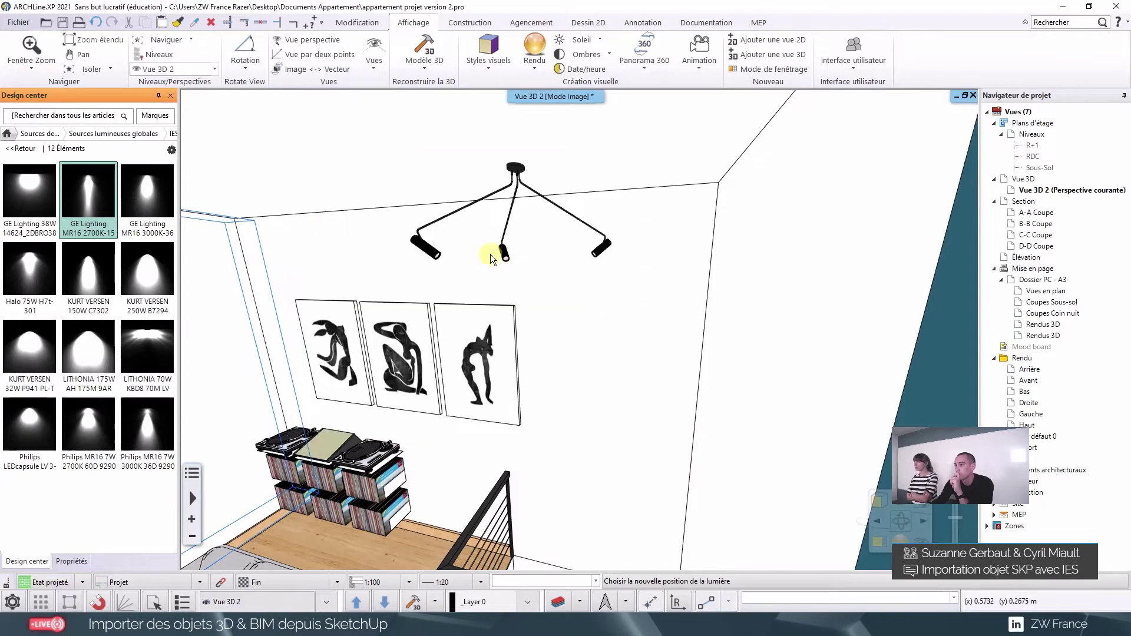
Step: Adjust the lamp spotlight's aim and open the lamp's lighting settings
{"action": "left_click", "coordinate": [428, 253]}
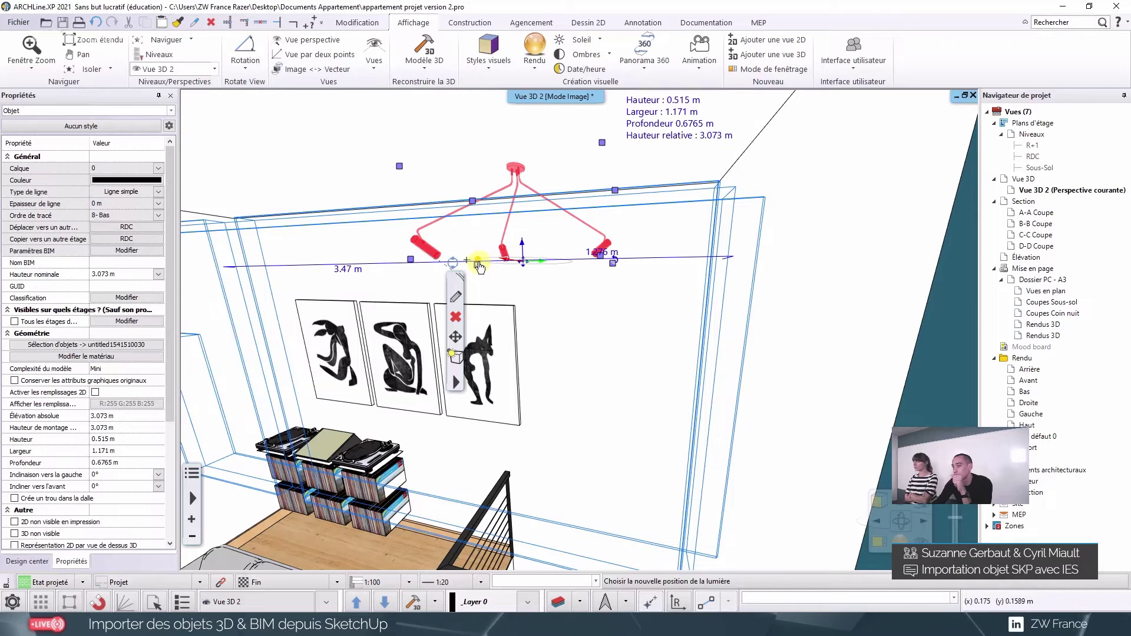
{"action": "left_click", "coordinate": [477, 263]}
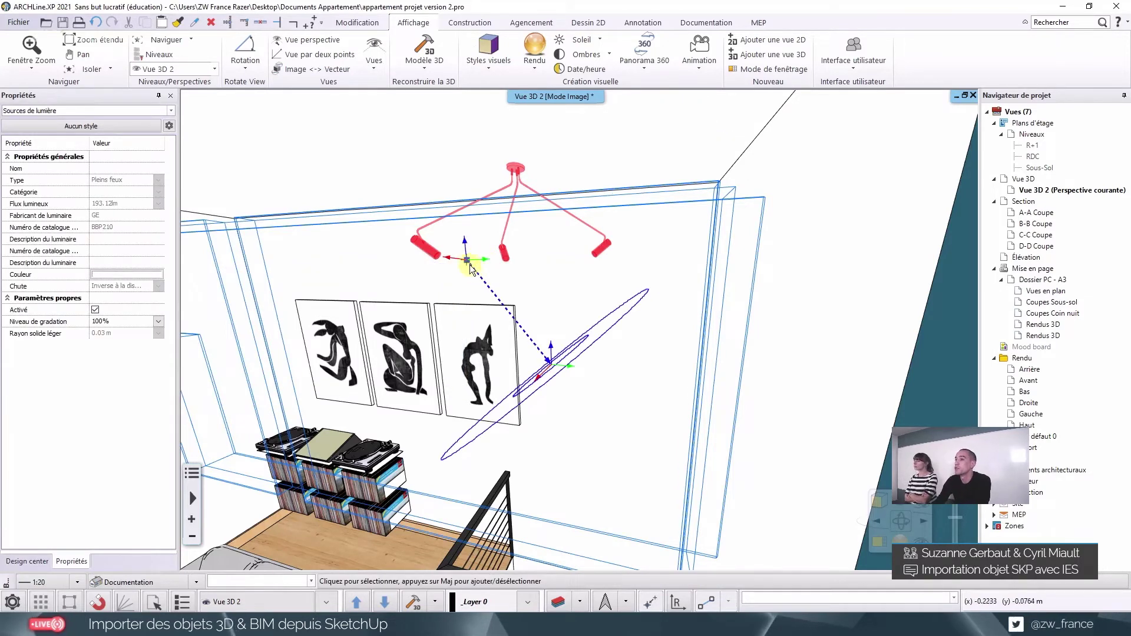
{"action": "left_click", "coordinate": [468, 262]}
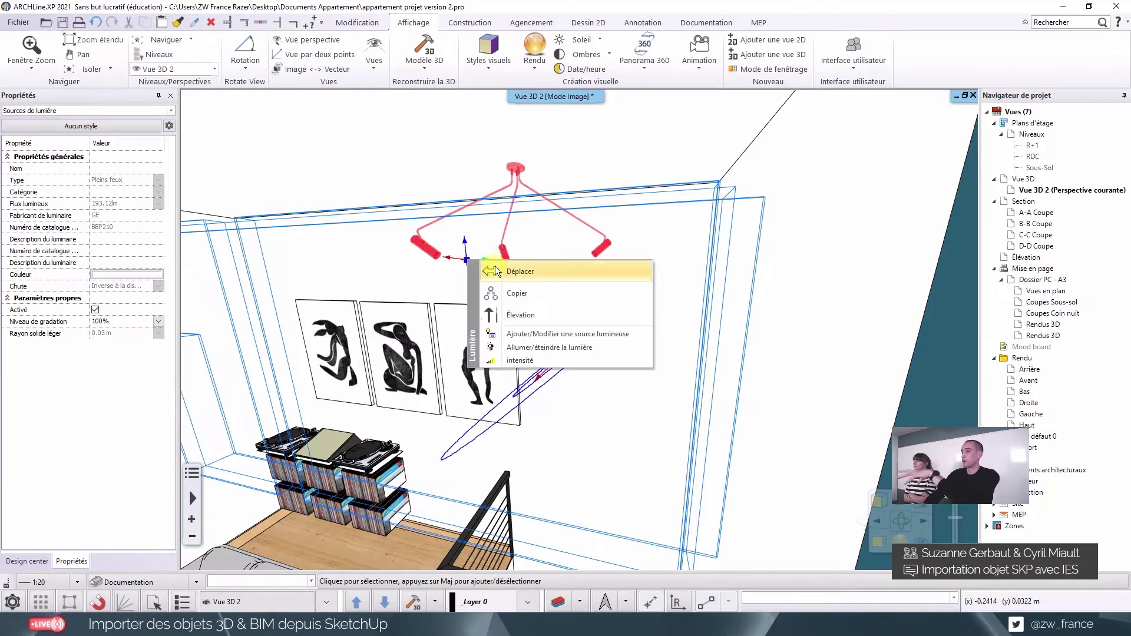
{"action": "left_click", "coordinate": [528, 333]}
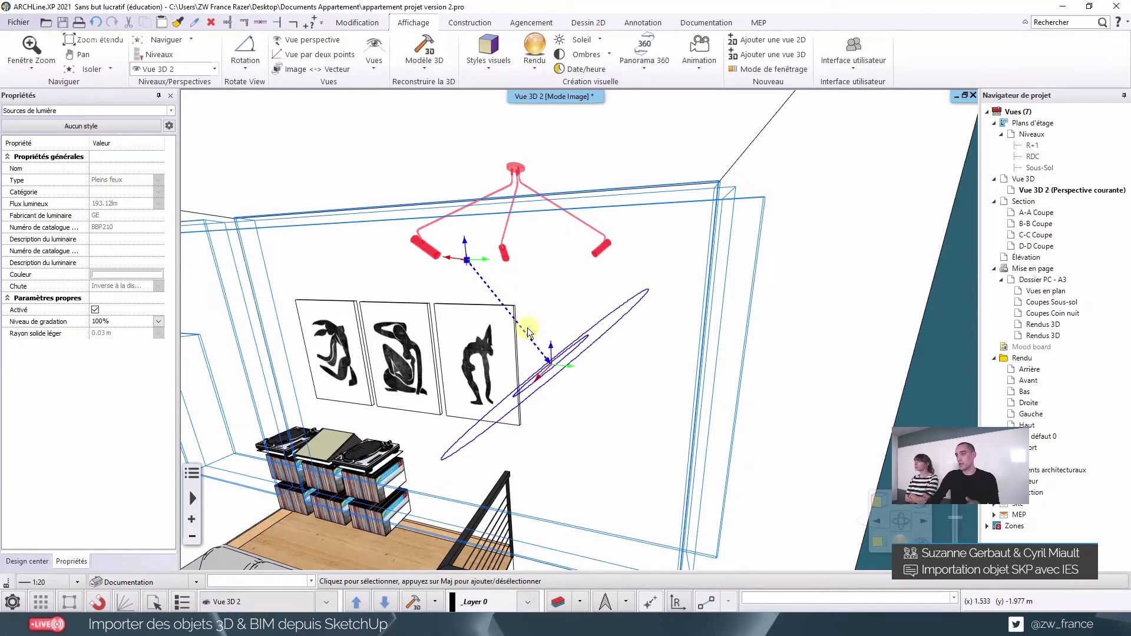
{"action": "double_click", "coordinate": [510, 266]}
{"action": "mouse_move", "coordinate": [465, 311]}
{"action": "left_mouse_down"}
{"action": "mouse_move", "coordinate": [460, 331]}
{"action": "mouse_move", "coordinate": [416, 331]}
{"action": "left_mouse_up"}
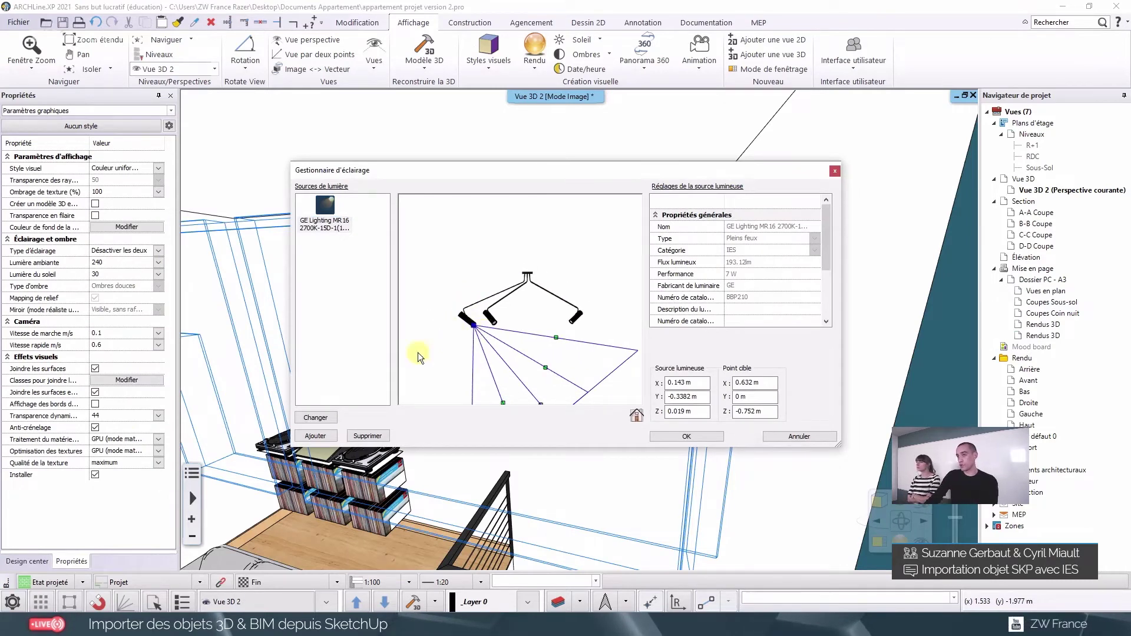
Step: Add a second GE Lighting MR16 2700K source to another arm and apply
{"action": "left_click", "coordinate": [331, 435]}
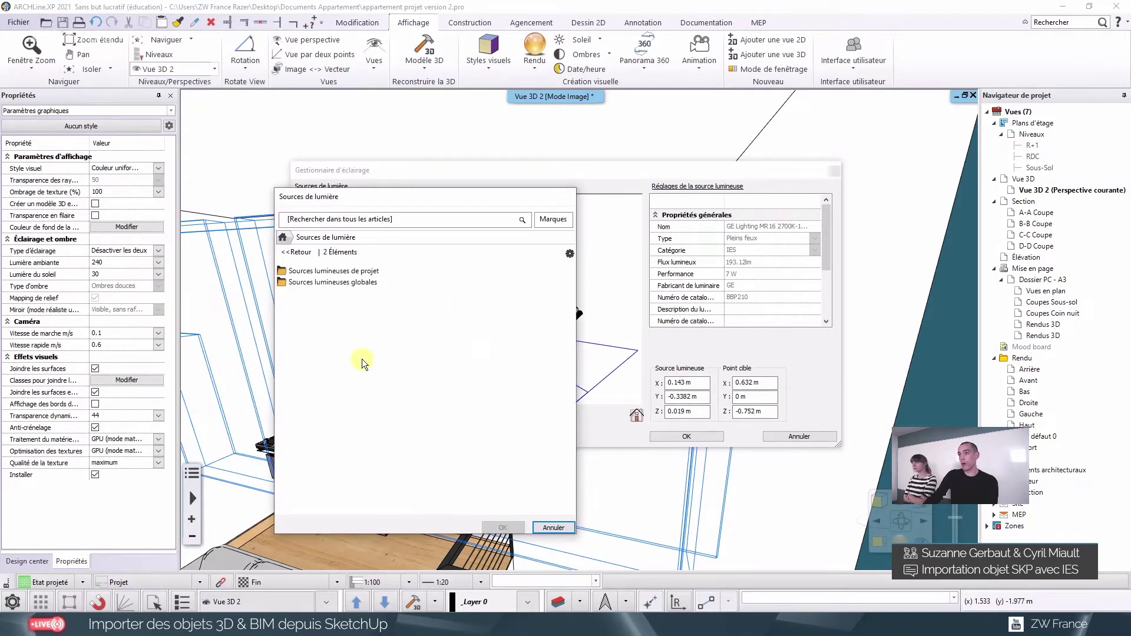
{"action": "left_click", "coordinate": [364, 285]}
{"action": "left_click", "coordinate": [306, 316]}
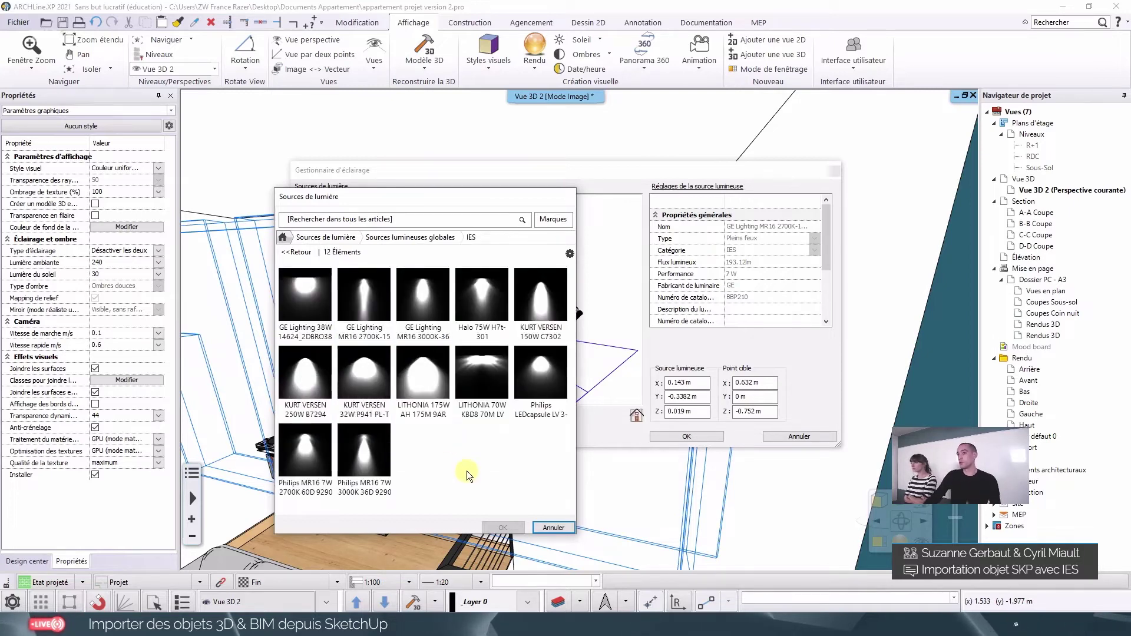
{"action": "left_click", "coordinate": [375, 327]}
{"action": "left_click", "coordinate": [504, 528]}
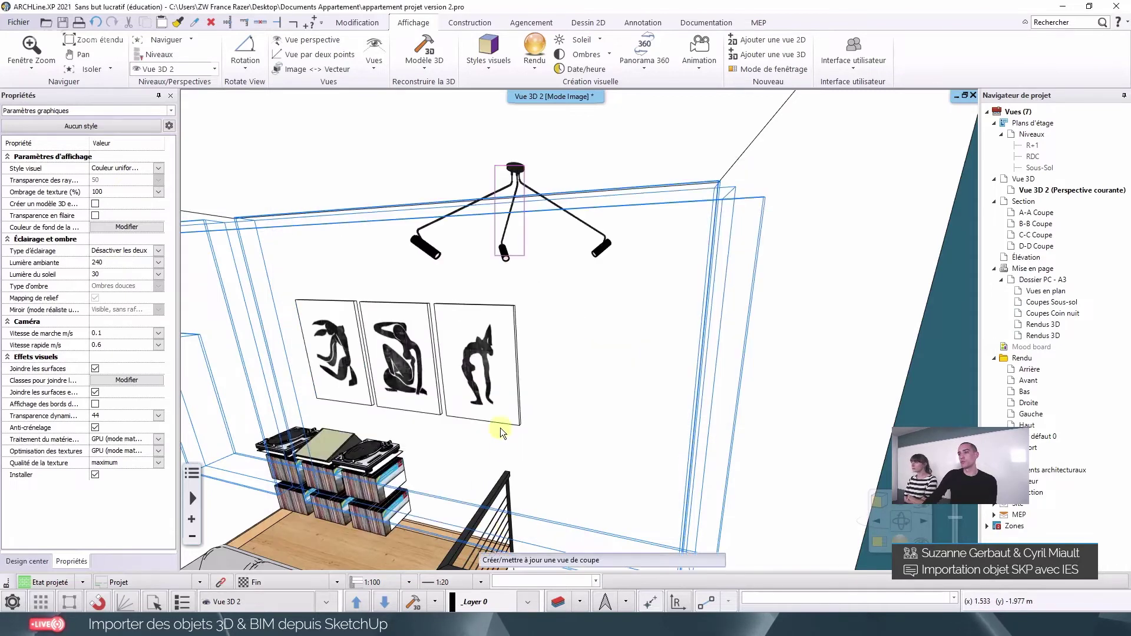
{"action": "mouse_move", "coordinate": [520, 334]}
{"action": "left_mouse_down"}
{"action": "mouse_move", "coordinate": [519, 348]}
{"action": "mouse_move", "coordinate": [569, 352]}
{"action": "mouse_move", "coordinate": [551, 377]}
{"action": "mouse_move", "coordinate": [501, 303]}
{"action": "mouse_move", "coordinate": [506, 318]}
{"action": "left_mouse_up"}
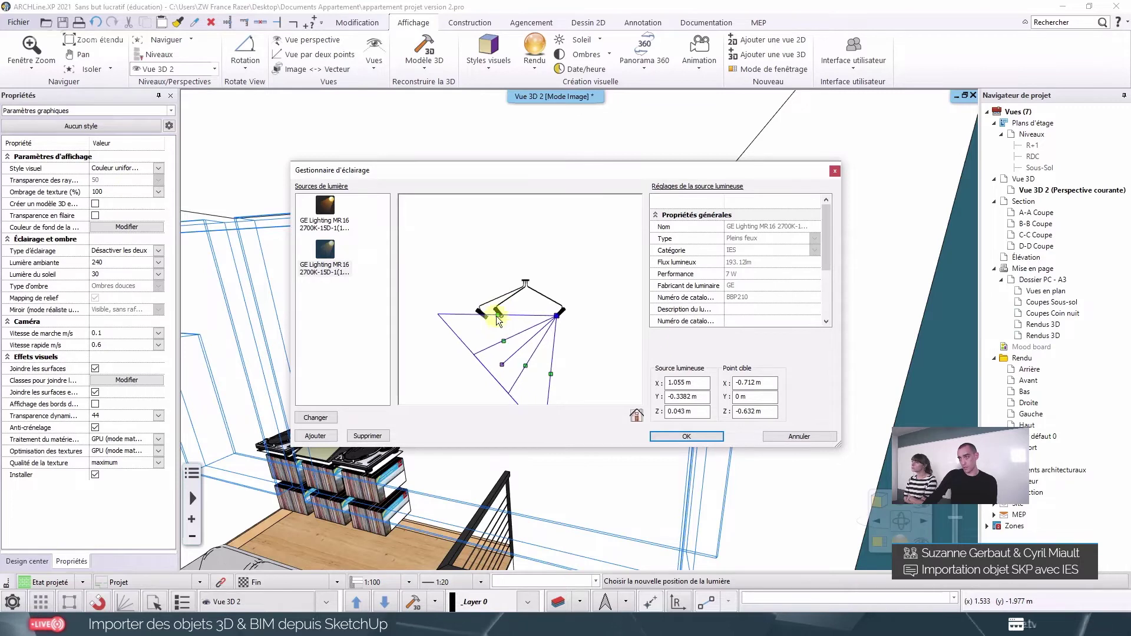
{"action": "left_click", "coordinate": [686, 436]}
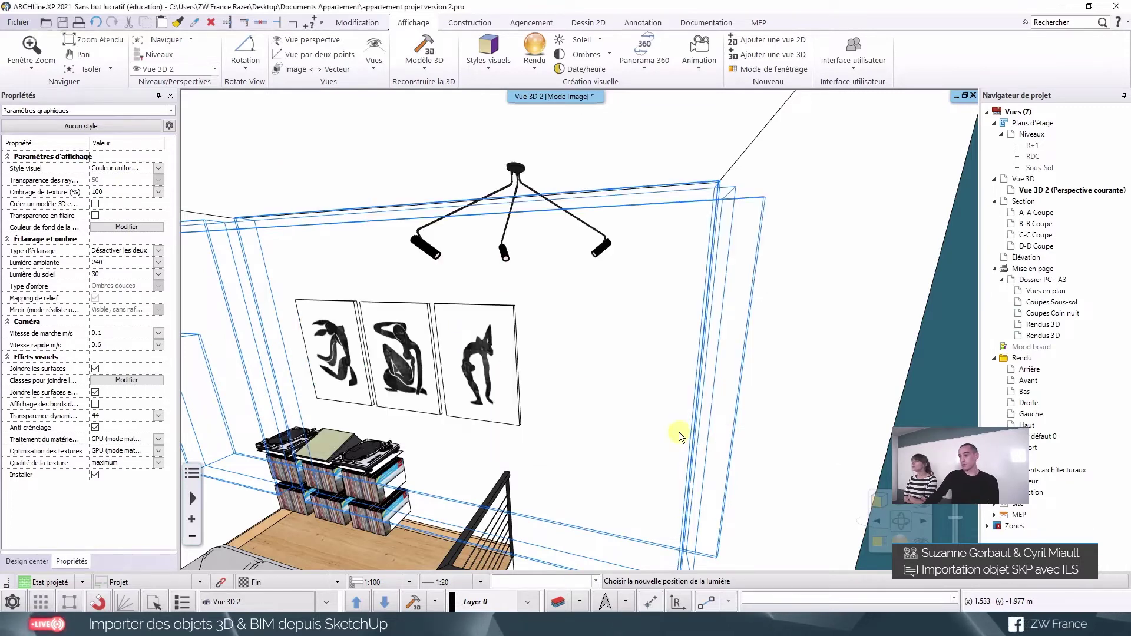
Step: Move the pendant's light source between its right and left arms, then deselect everything
{"action": "left_click", "coordinate": [505, 258]}
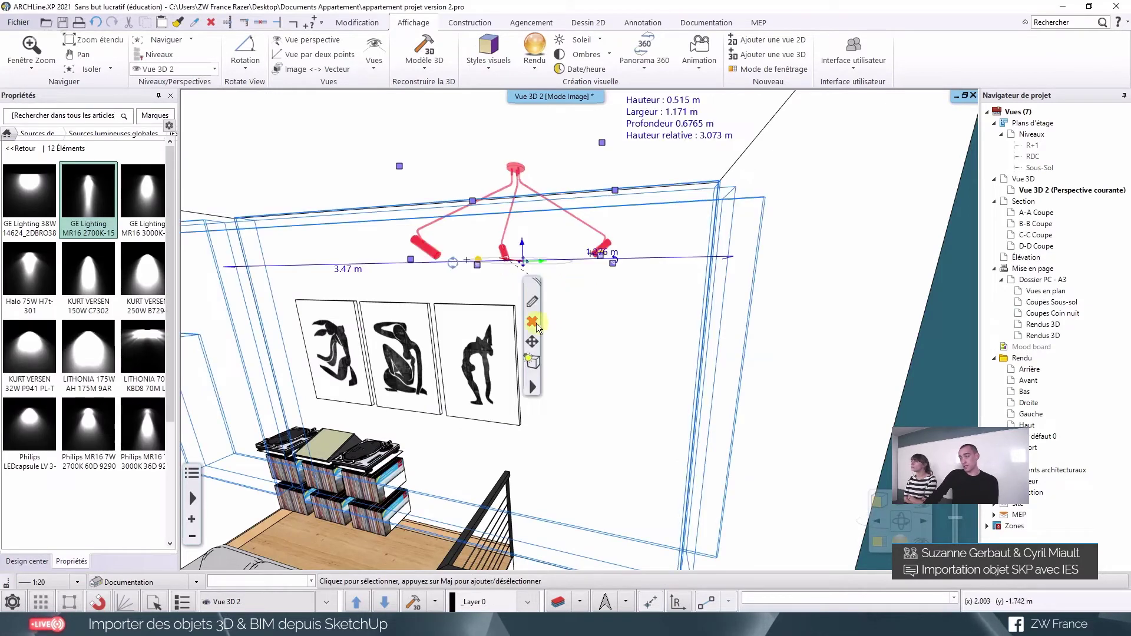
{"action": "left_click", "coordinate": [533, 321]}
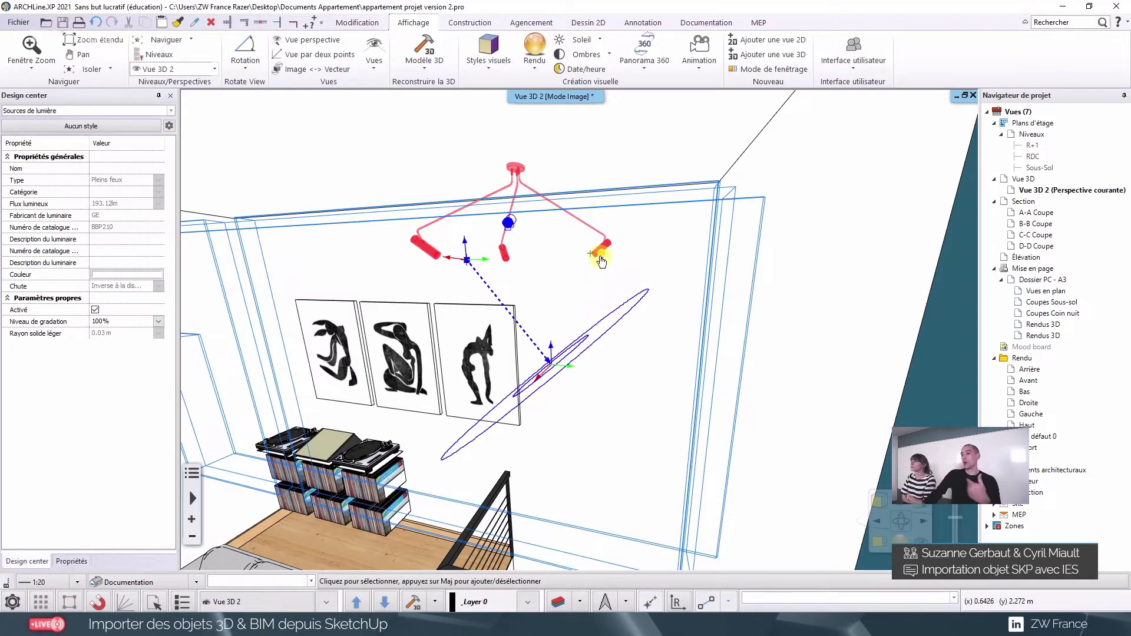
{"action": "left_click", "coordinate": [600, 257]}
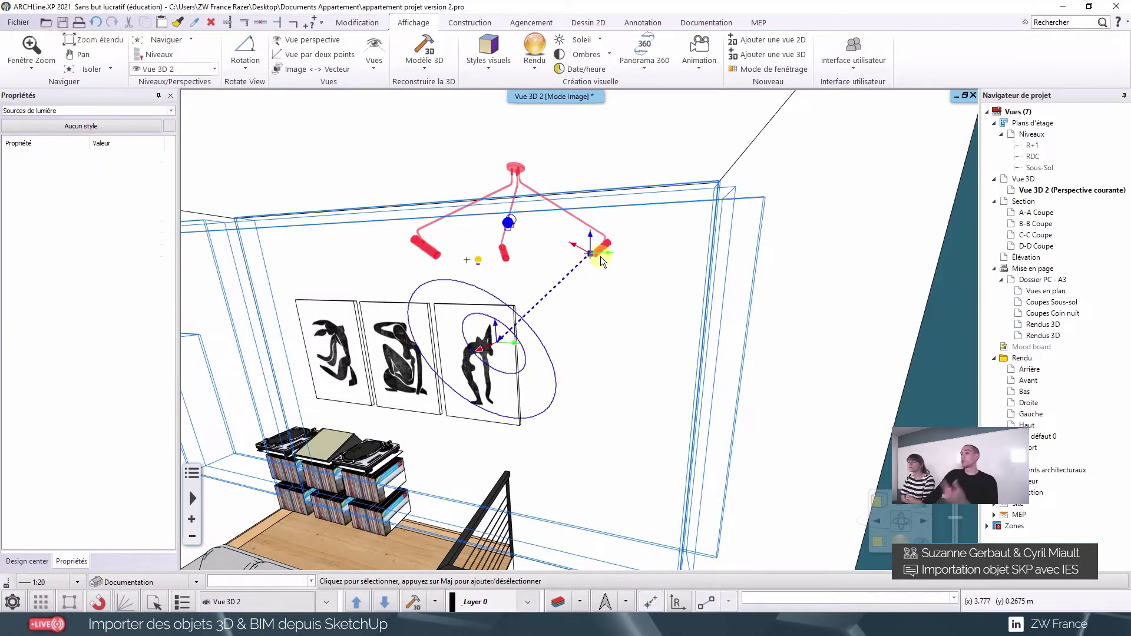
{"action": "left_click", "coordinate": [477, 262]}
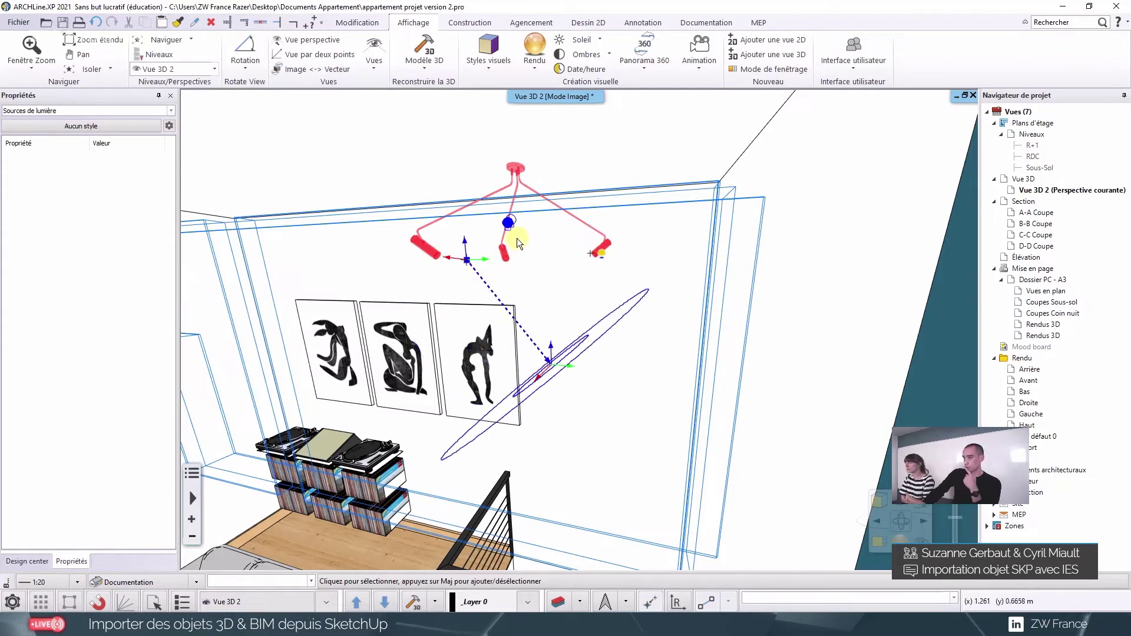
{"action": "left_click", "coordinate": [509, 225]}
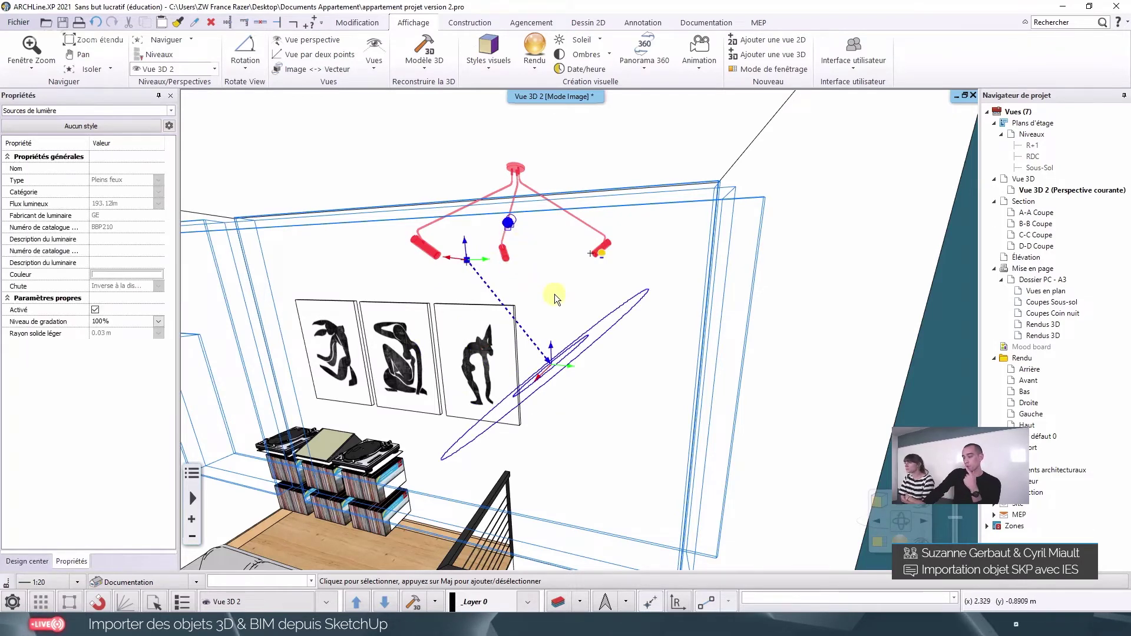
{"action": "key", "text": "Escape"}
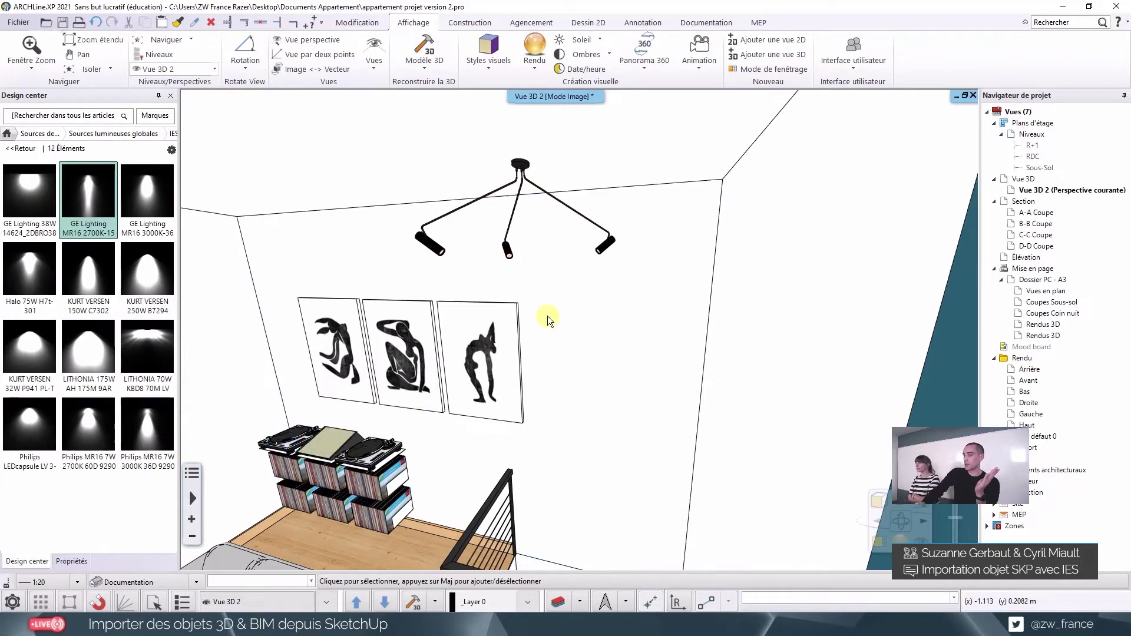
Step: Orbit and zoom around the picture wall, staircase and dining area
{"action": "scroll", "coordinate": [553, 306], "scroll_direction": "up", "scroll_amount": 1}
{"action": "scroll", "coordinate": [550, 307], "scroll_direction": "up", "scroll_amount": 2}
{"action": "scroll", "coordinate": [553, 298], "scroll_direction": "up", "scroll_amount": 2}
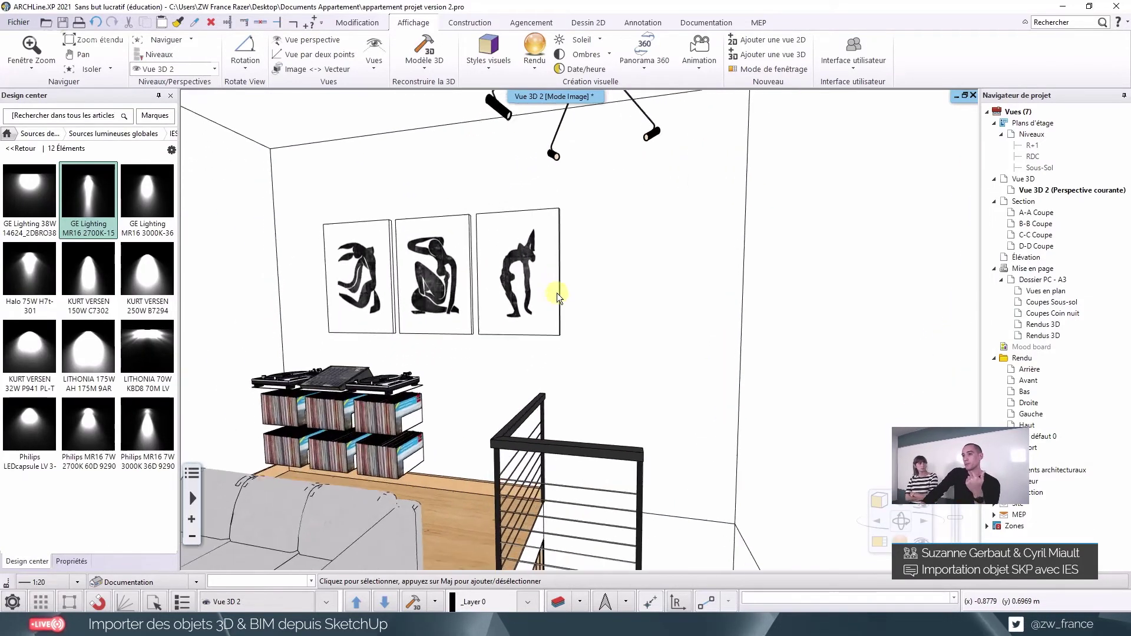
{"action": "scroll", "coordinate": [557, 292], "scroll_direction": "up", "scroll_amount": 2}
{"action": "middle_click_drag", "start_coordinate": [570, 291], "coordinate": [813, 312]}
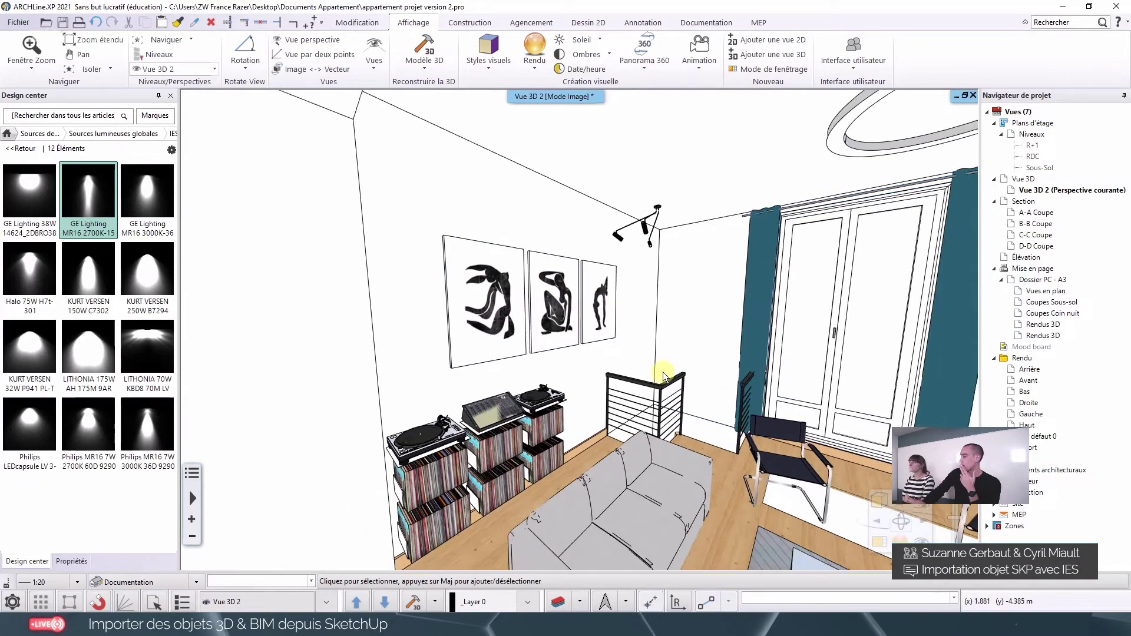
{"action": "scroll", "coordinate": [590, 426], "scroll_direction": "down", "scroll_amount": 3}
{"action": "scroll", "coordinate": [590, 426], "scroll_direction": "down", "scroll_amount": 2}
{"action": "scroll", "coordinate": [560, 453], "scroll_direction": "down", "scroll_amount": 2}
{"action": "scroll", "coordinate": [537, 469], "scroll_direction": "down", "scroll_amount": 3}
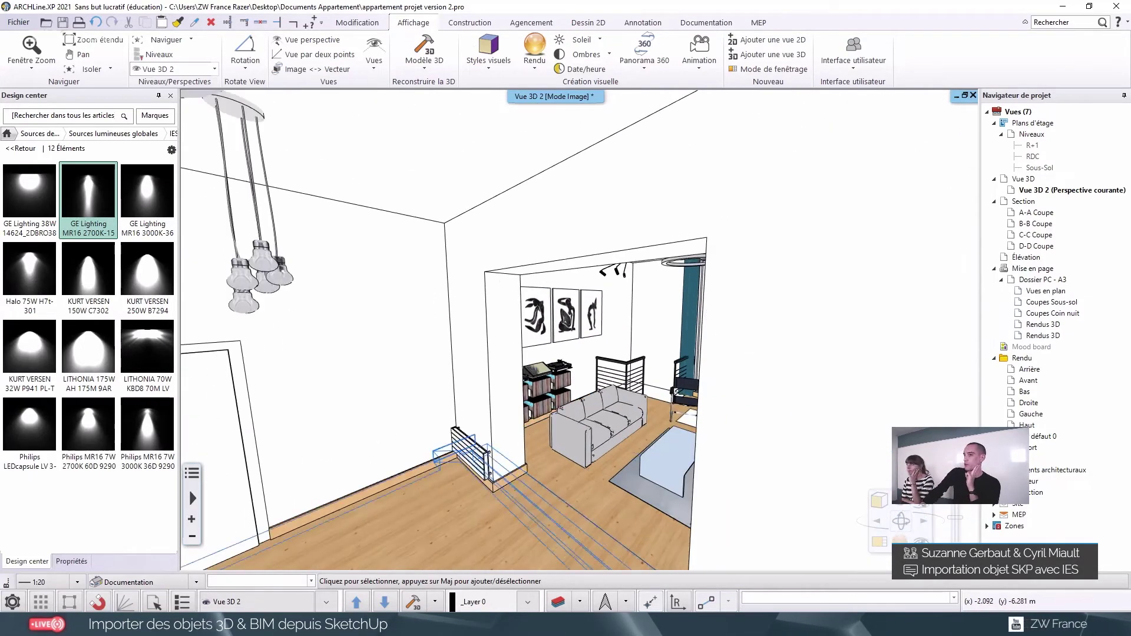
{"action": "scroll", "coordinate": [537, 468], "scroll_direction": "down", "scroll_amount": 2}
{"action": "scroll", "coordinate": [669, 310], "scroll_direction": "up", "scroll_amount": 2}
{"action": "scroll", "coordinate": [669, 309], "scroll_direction": "up", "scroll_amount": 2}
{"action": "scroll", "coordinate": [669, 309], "scroll_direction": "up", "scroll_amount": 2}
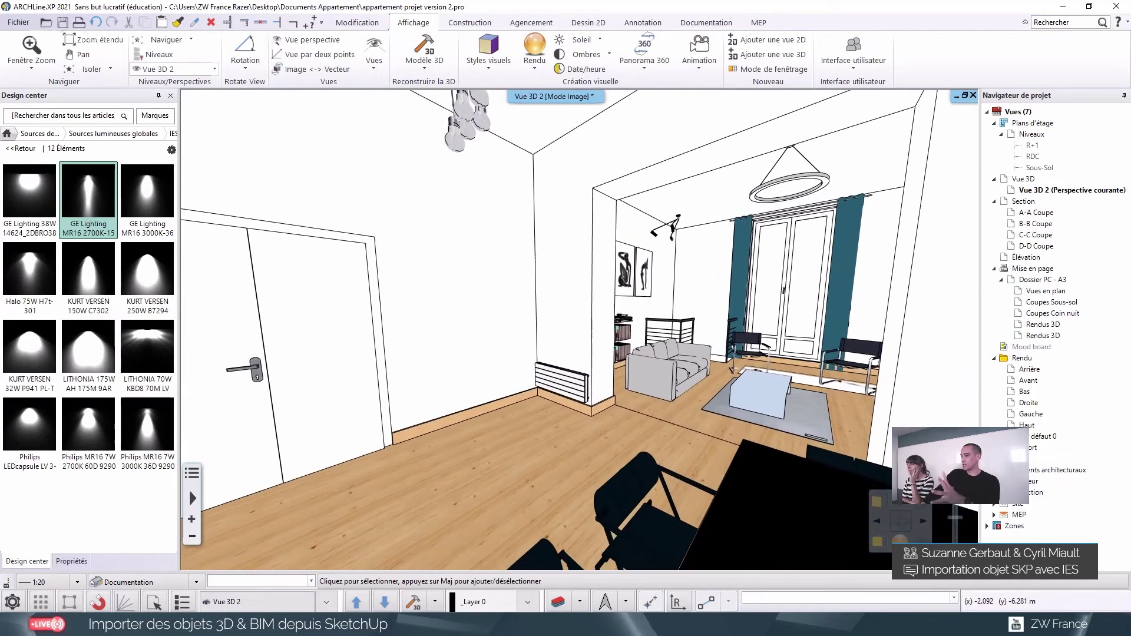
{"action": "scroll", "coordinate": [670, 309], "scroll_direction": "down", "scroll_amount": 2}
{"action": "scroll", "coordinate": [651, 348], "scroll_direction": "down", "scroll_amount": 2}
{"action": "scroll", "coordinate": [633, 366], "scroll_direction": "down", "scroll_amount": 1}
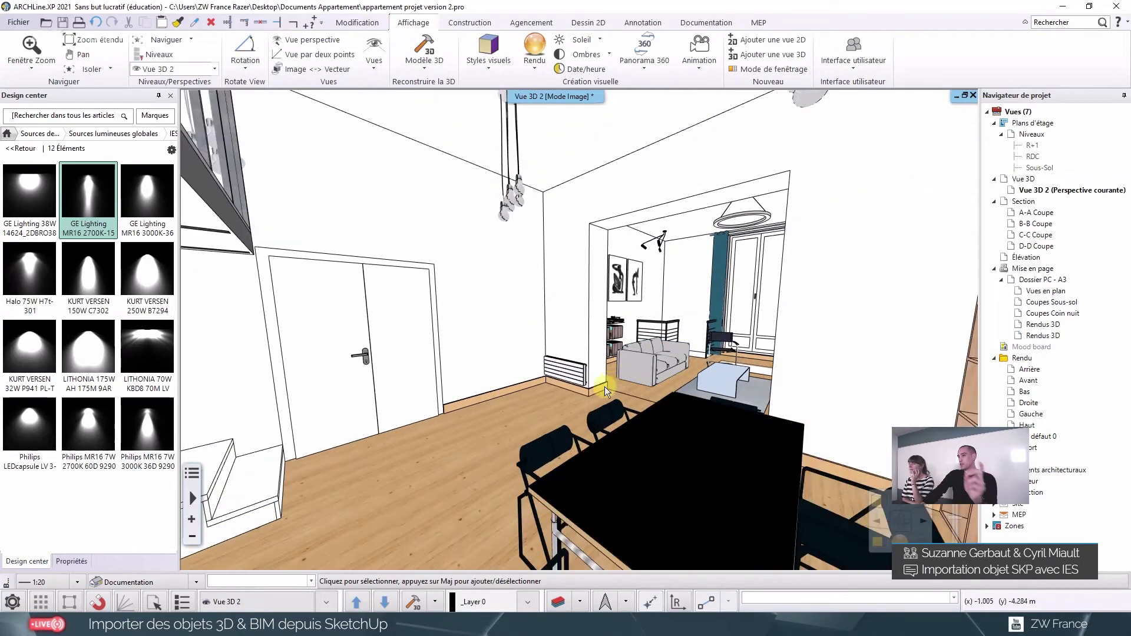
{"action": "scroll", "coordinate": [605, 387], "scroll_direction": "down", "scroll_amount": 2}
{"action": "middle_click_drag", "start_coordinate": [589, 401], "coordinate": [707, 406]}
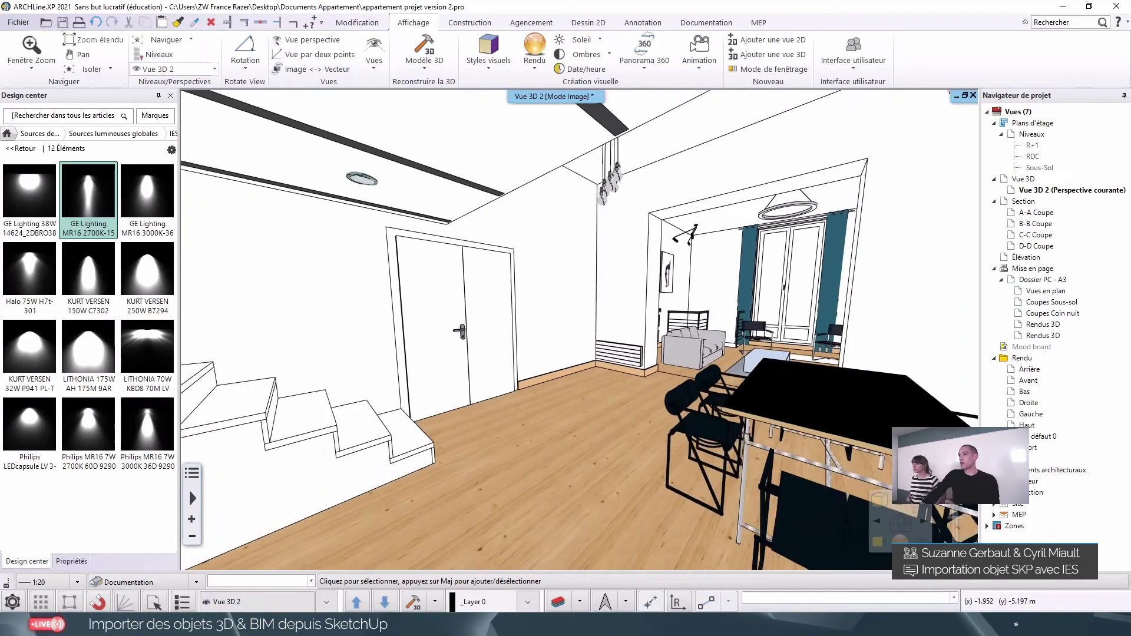
{"action": "mouse_move", "coordinate": [867, 289]}
{"action": "middle_mouse_down"}
{"action": "mouse_move", "coordinate": [610, 337]}
{"action": "mouse_move", "coordinate": [673, 317]}
{"action": "middle_mouse_up"}
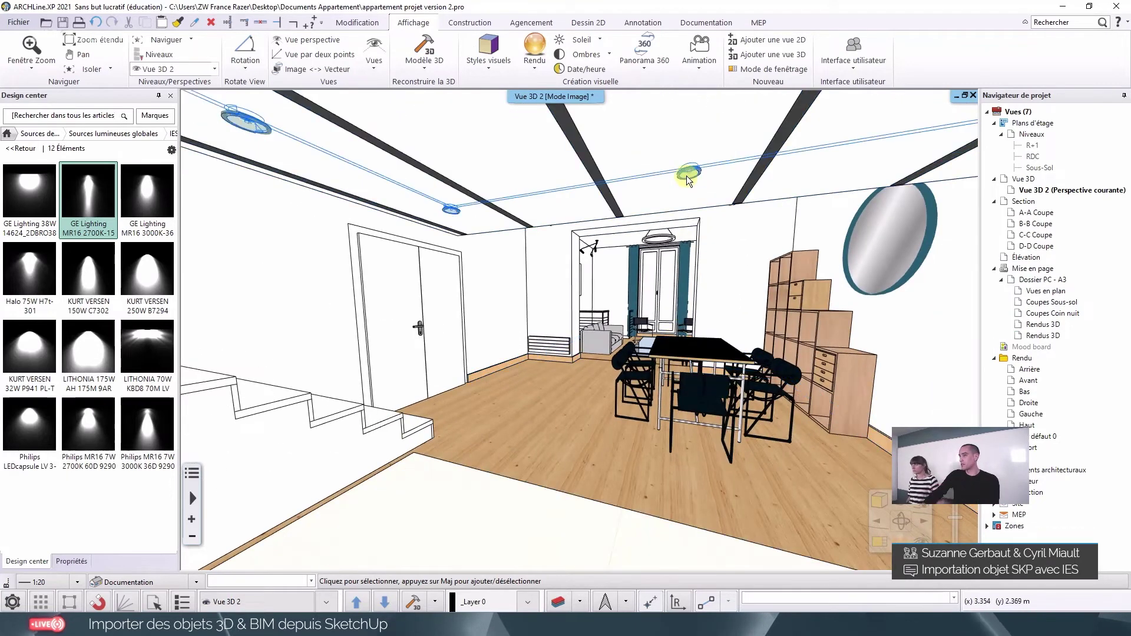
{"action": "mouse_move", "coordinate": [561, 364]}
{"action": "middle_mouse_down"}
{"action": "mouse_move", "coordinate": [563, 393]}
{"action": "mouse_move", "coordinate": [592, 391]}
{"action": "mouse_move", "coordinate": [582, 404]}
{"action": "mouse_move", "coordinate": [466, 404]}
{"action": "middle_mouse_up"}
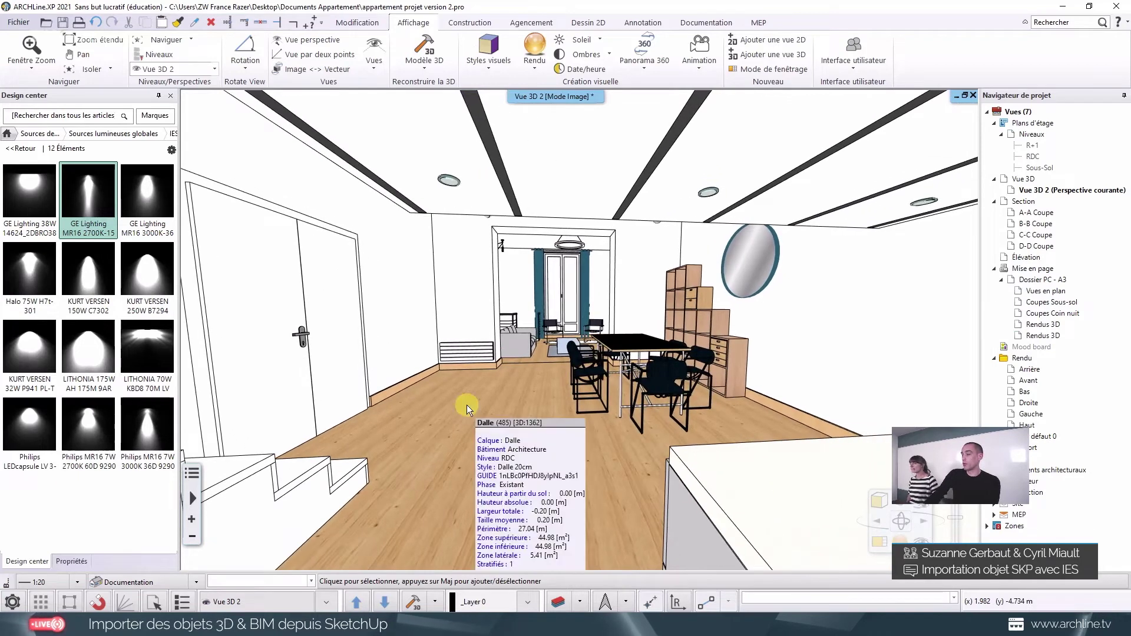
Step: Step through saved views from Vue 3D_00 to Vue 3D_4 and select the red floor lamp
{"action": "left_click", "coordinate": [468, 405]}
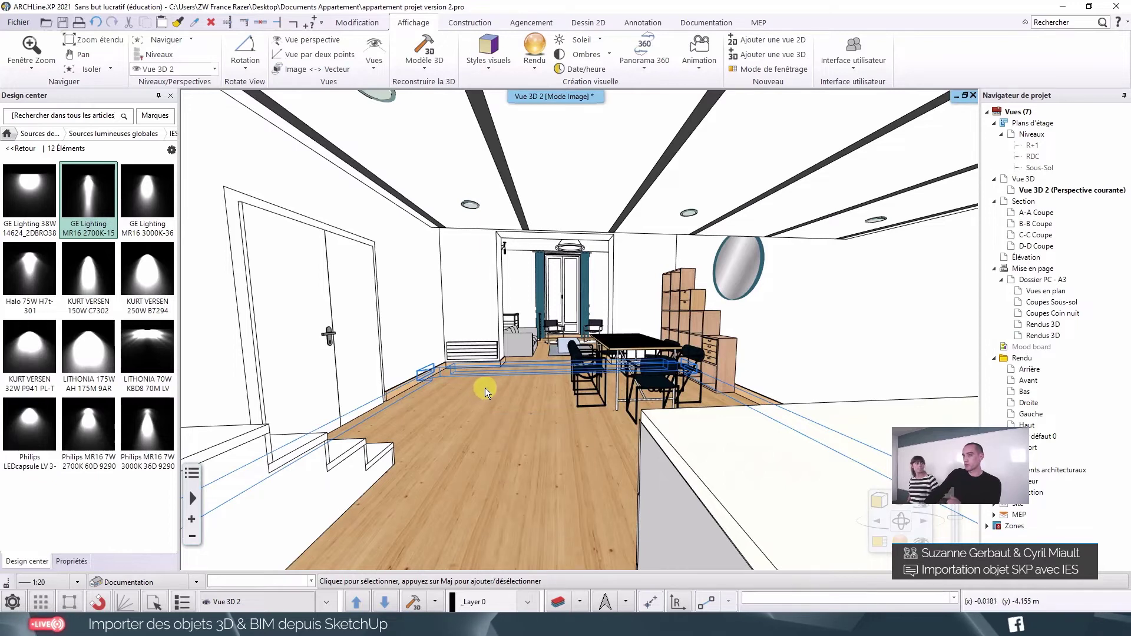
{"action": "left_click", "coordinate": [363, 599]}
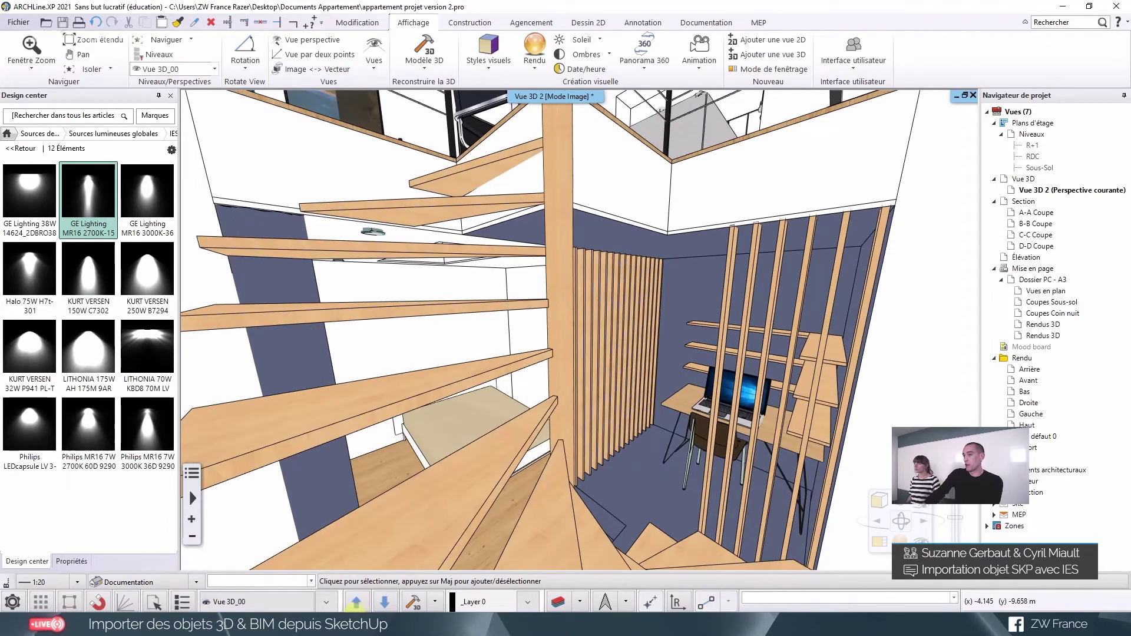
{"action": "left_click", "coordinate": [352, 603]}
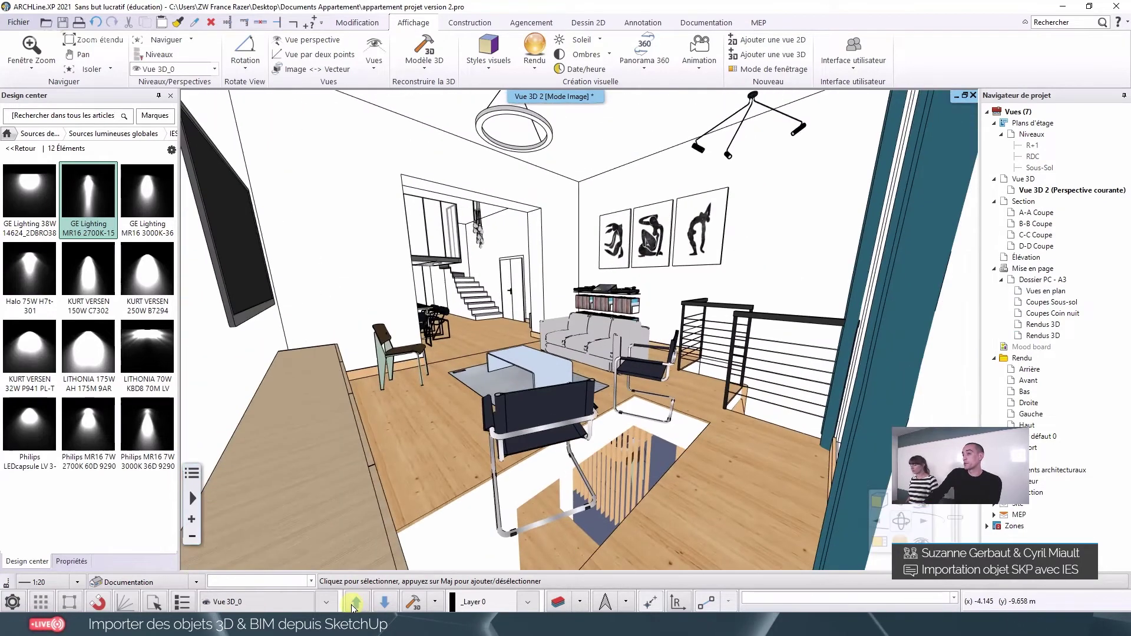
{"action": "left_click", "coordinate": [351, 605]}
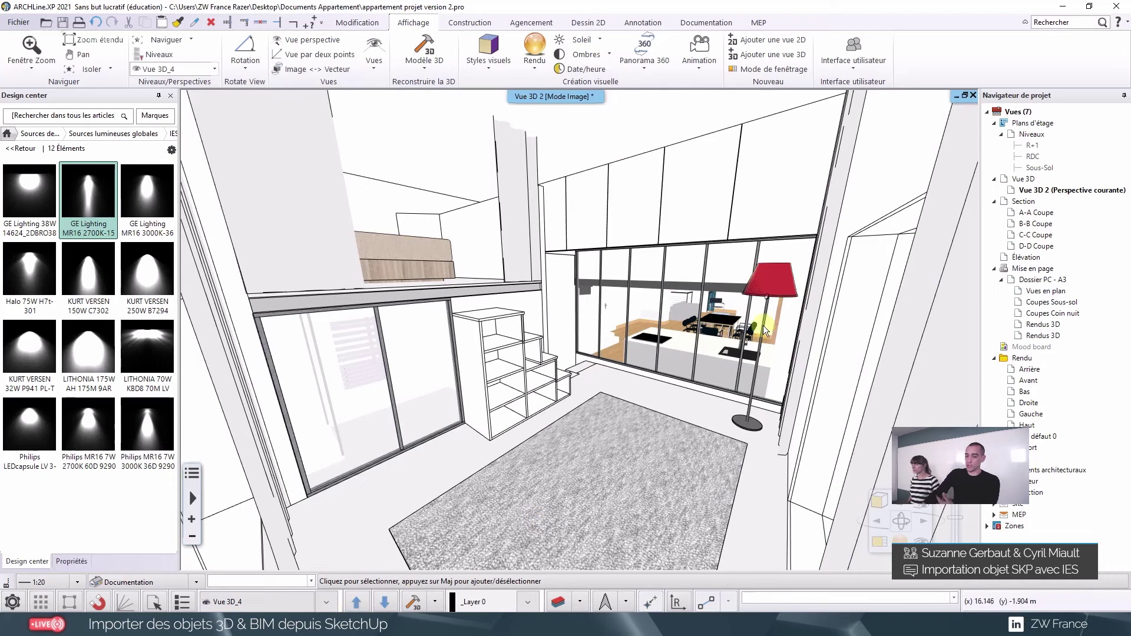
{"action": "left_click", "coordinate": [775, 280]}
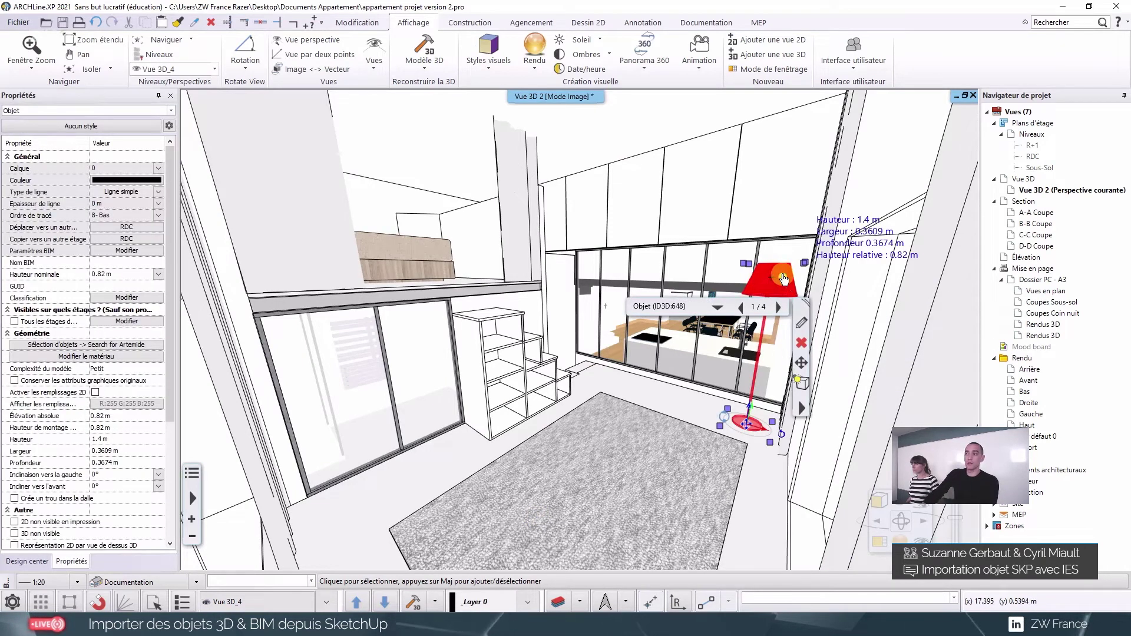
Step: Deselect the red floor lamp
{"action": "key", "text": "Escape"}
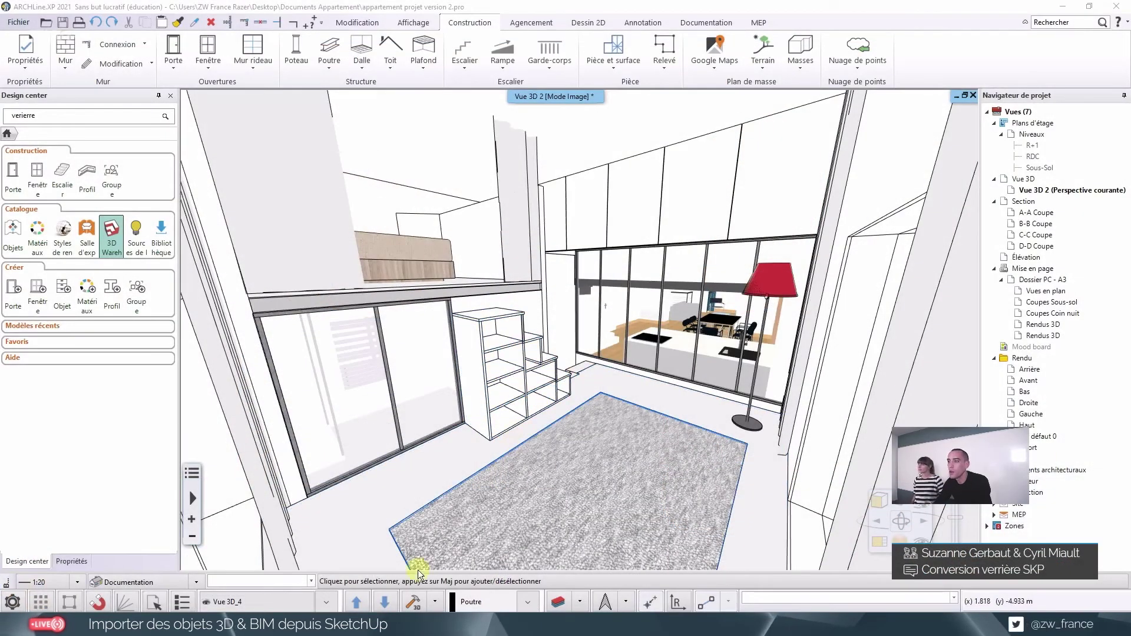
Step: Switch to saved view Vue 3D_3 and open the 3D Warehouse download window
{"action": "left_click", "coordinate": [357, 602]}
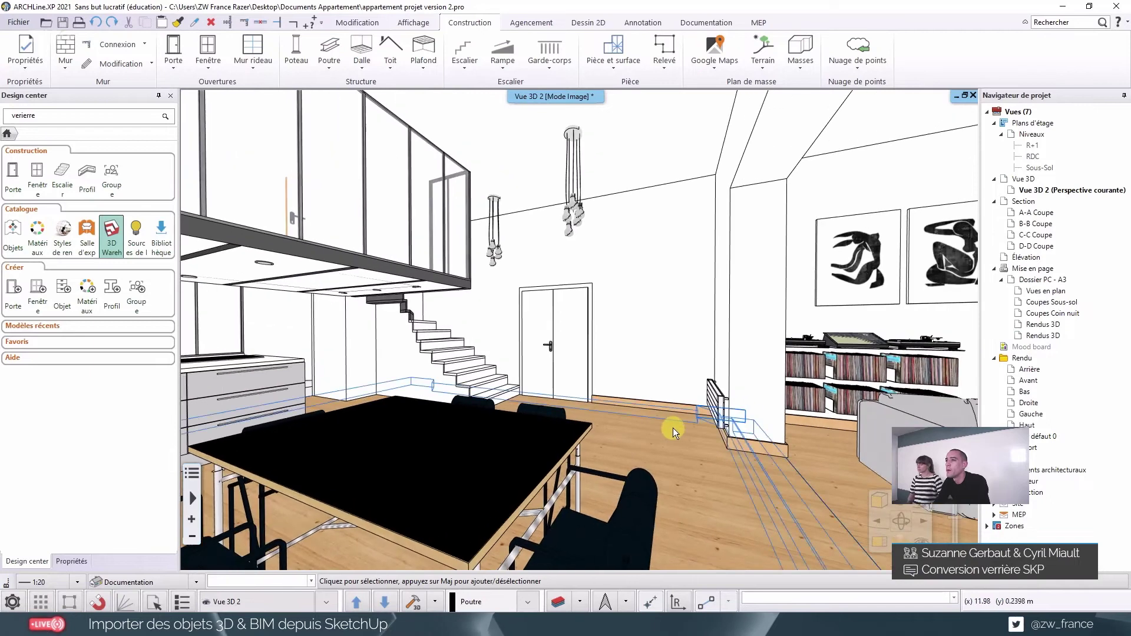
{"action": "scroll", "coordinate": [672, 427], "scroll_direction": "up", "scroll_amount": 5}
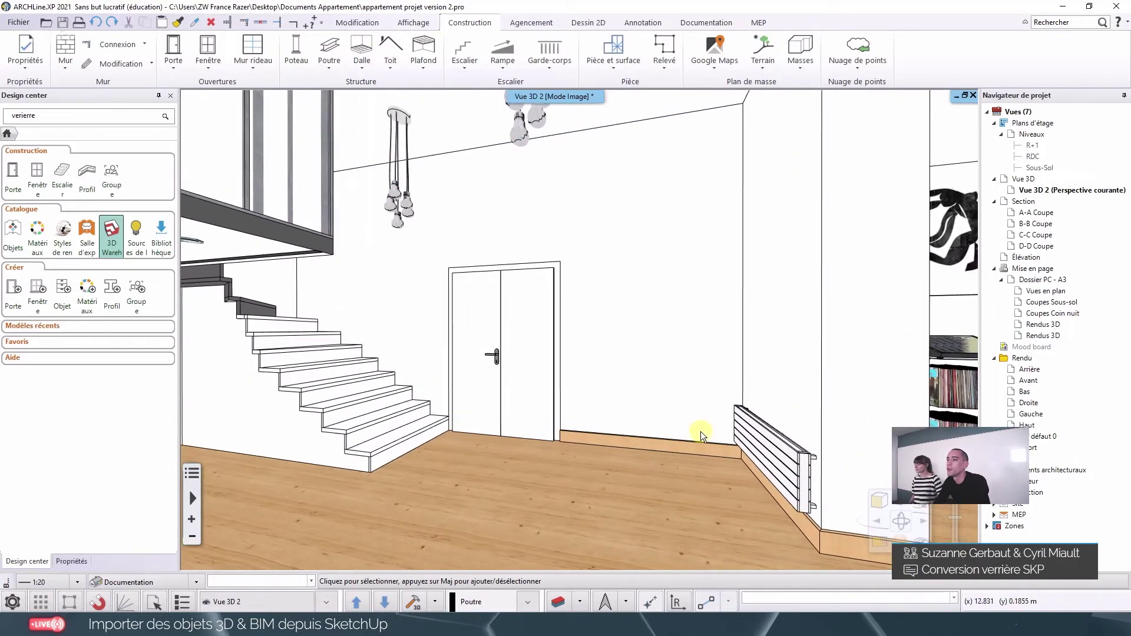
{"action": "scroll", "coordinate": [702, 426], "scroll_direction": "down", "scroll_amount": 2}
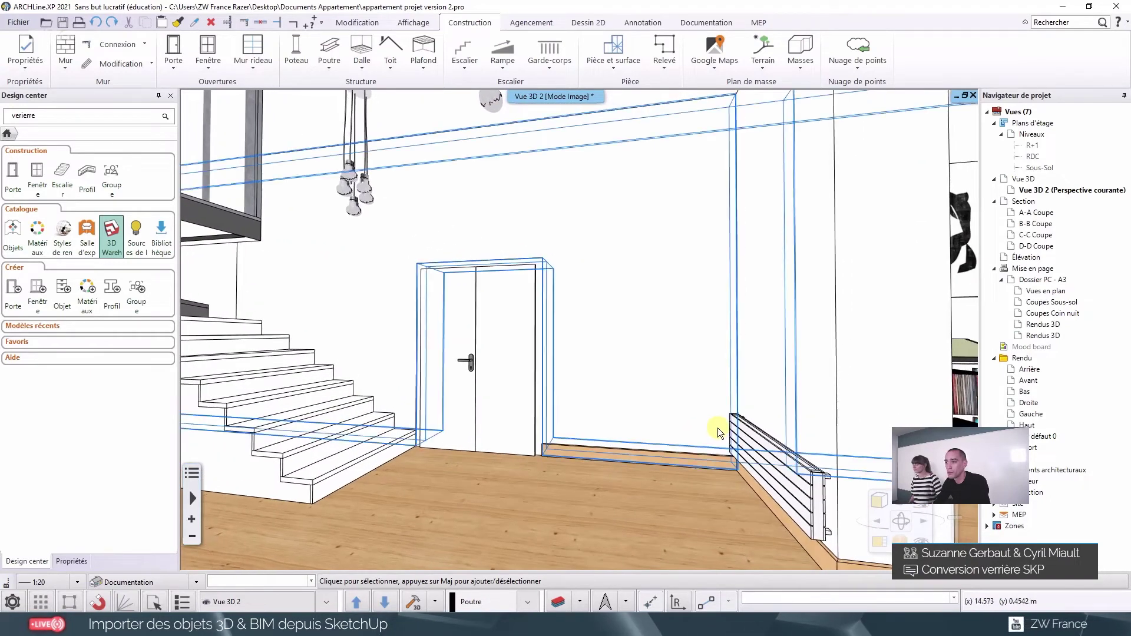
{"action": "left_click", "coordinate": [116, 242]}
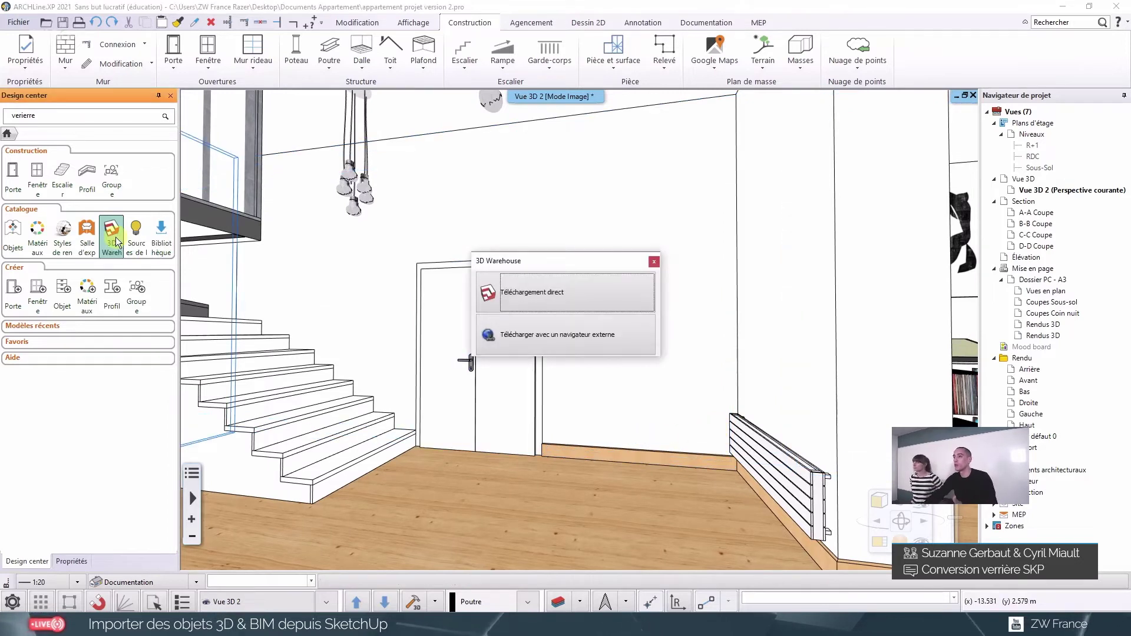
{"action": "left_click", "coordinate": [521, 296]}
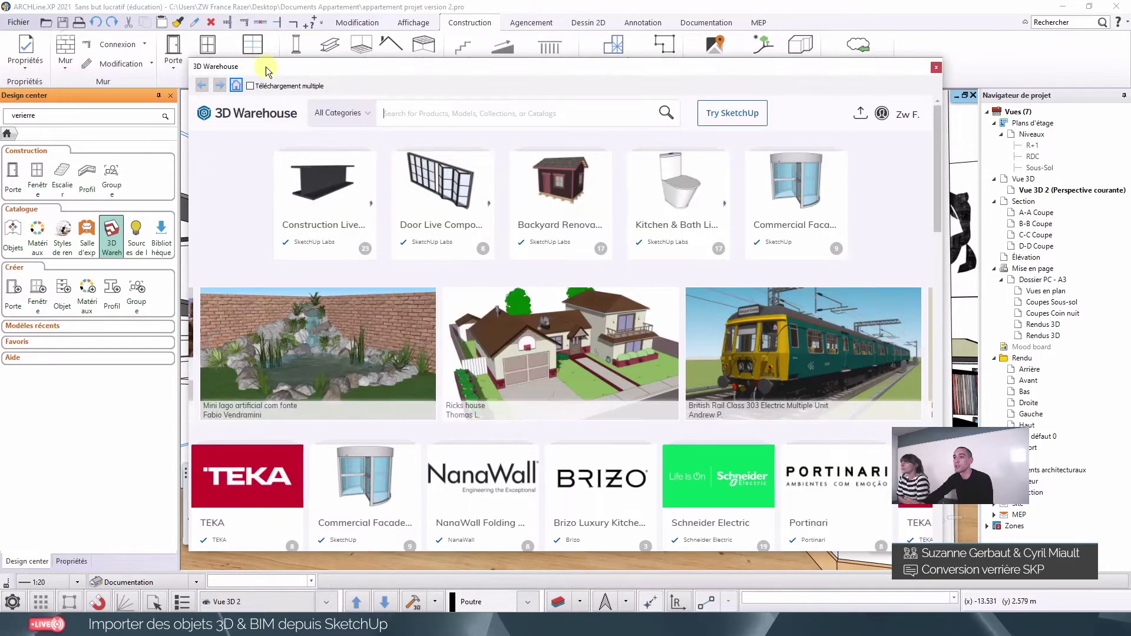
{"action": "left_click_drag", "start_coordinate": [266, 69], "coordinate": [271, 92]}
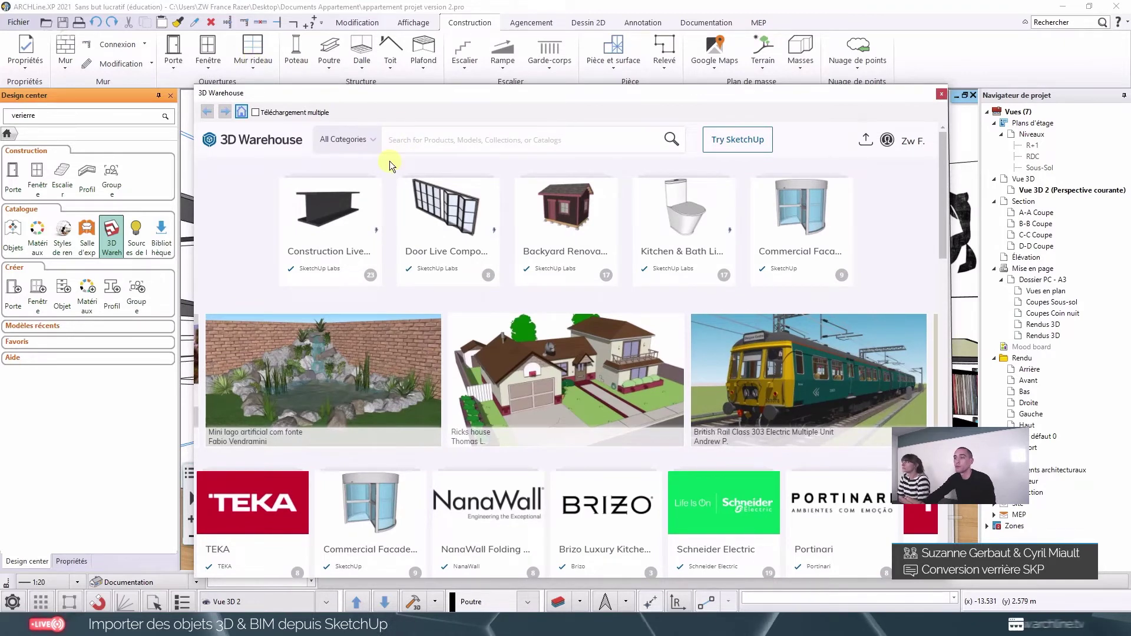
Step: Search 3D Warehouse models for 'verriere' and open a four-pane verrière model's details
{"action": "type", "text": "verriere"}
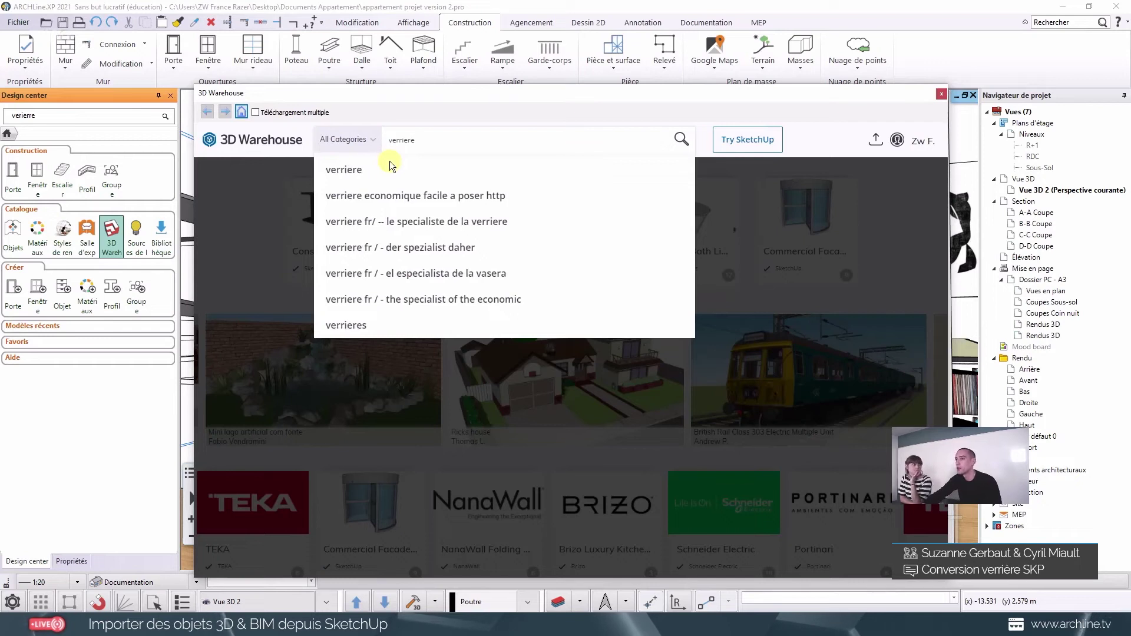
{"action": "key", "text": "Return"}
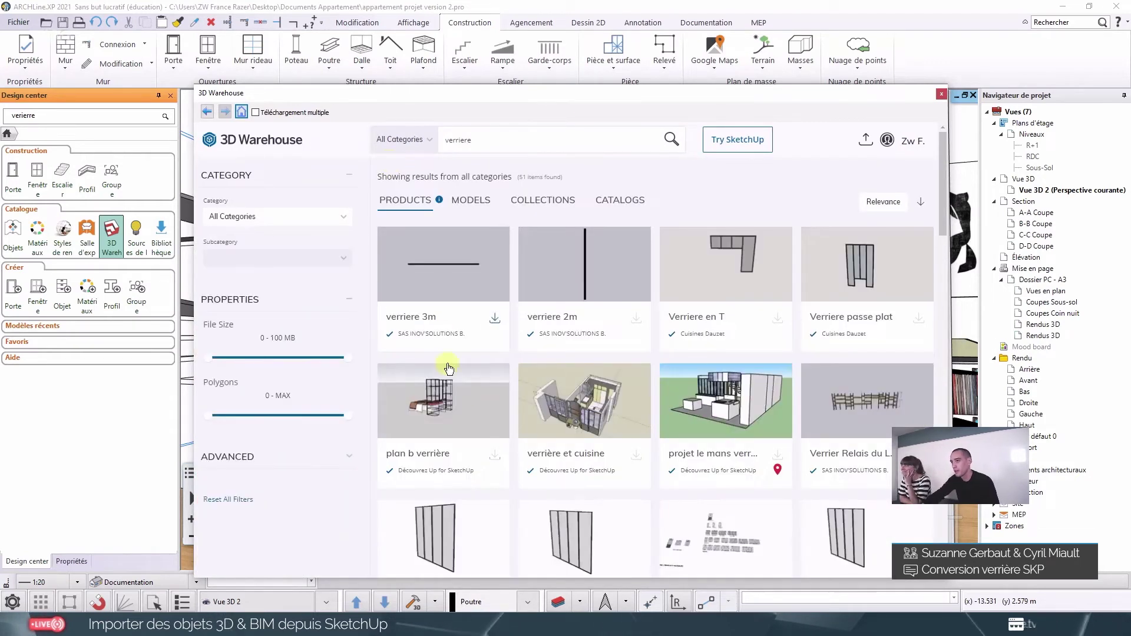
{"action": "left_click", "coordinate": [477, 203]}
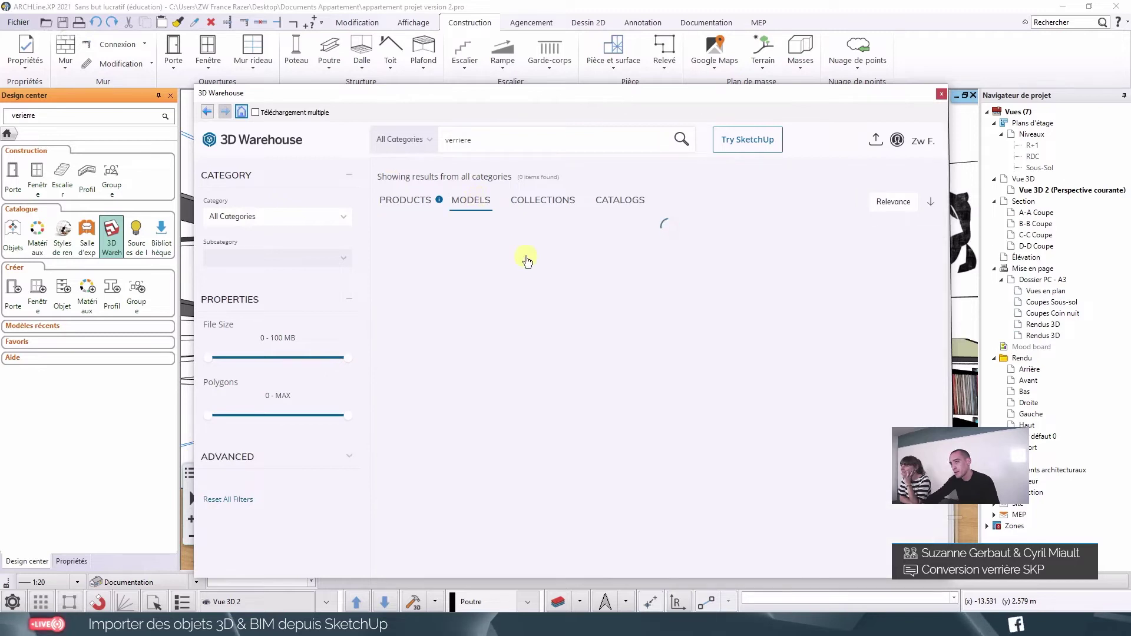
{"action": "scroll", "coordinate": [705, 498], "scroll_direction": "down", "scroll_amount": 1}
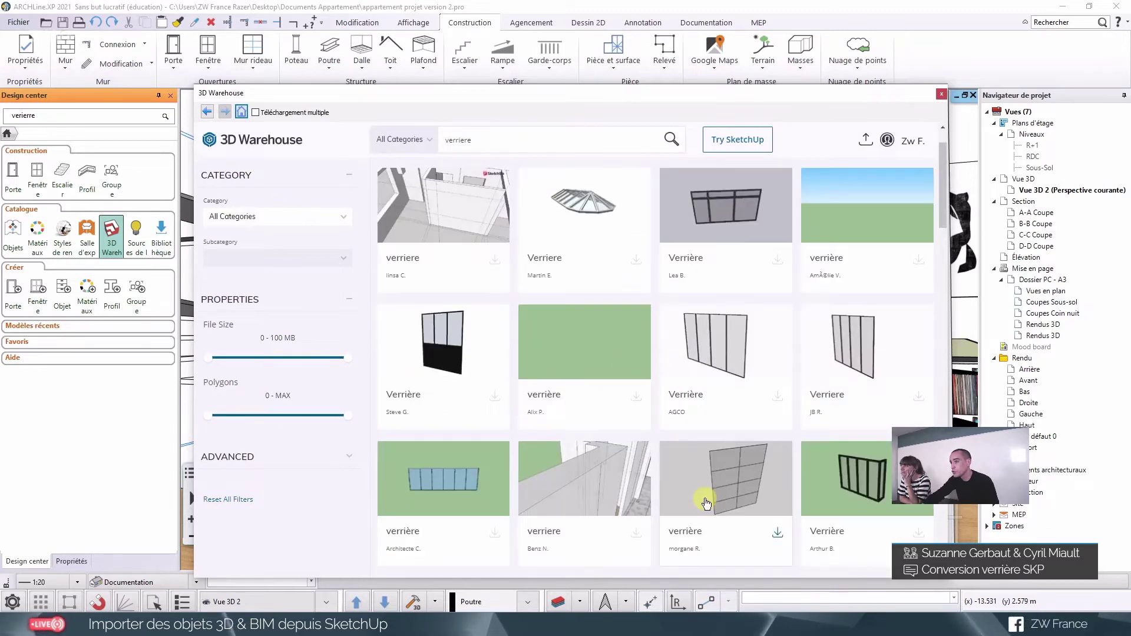
{"action": "scroll", "coordinate": [713, 498], "scroll_direction": "down", "scroll_amount": 1}
{"action": "scroll", "coordinate": [716, 497], "scroll_direction": "down", "scroll_amount": 2}
{"action": "scroll", "coordinate": [717, 500], "scroll_direction": "down", "scroll_amount": 1}
{"action": "scroll", "coordinate": [719, 501], "scroll_direction": "down", "scroll_amount": 1}
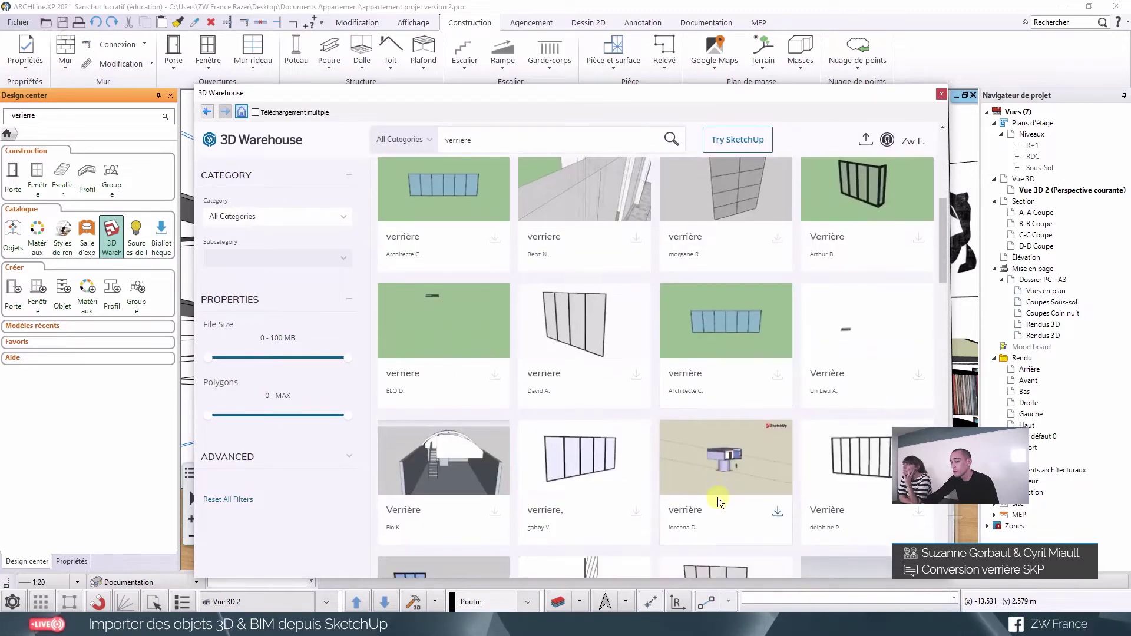
{"action": "scroll", "coordinate": [718, 497], "scroll_direction": "down", "scroll_amount": 1}
{"action": "scroll", "coordinate": [717, 497], "scroll_direction": "down", "scroll_amount": 1}
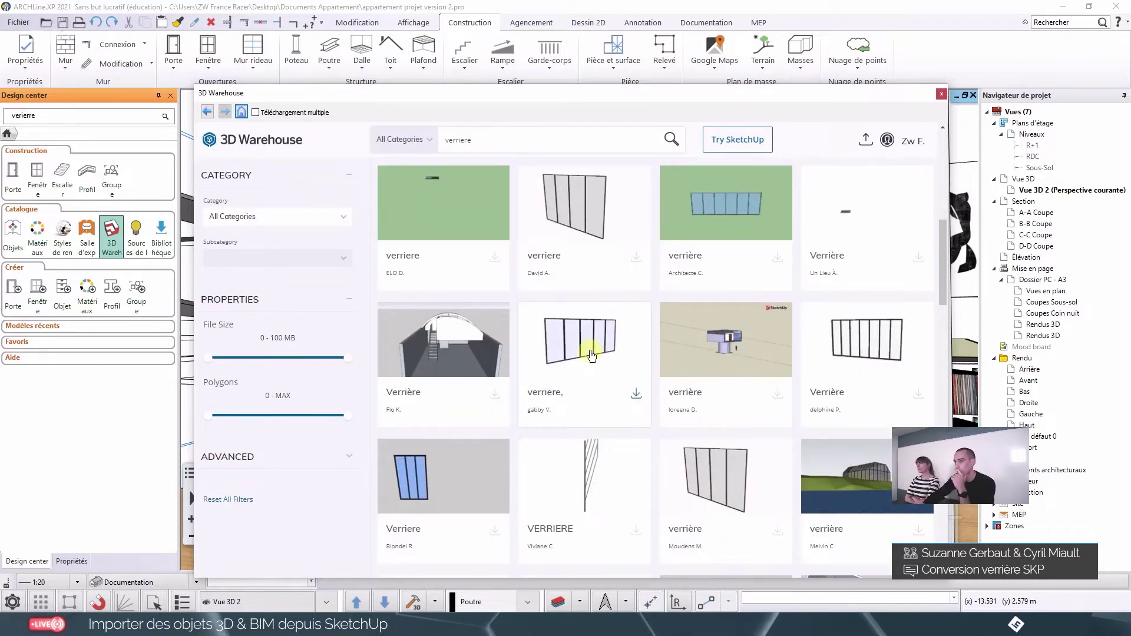
{"action": "scroll", "coordinate": [591, 355], "scroll_direction": "down", "scroll_amount": 2}
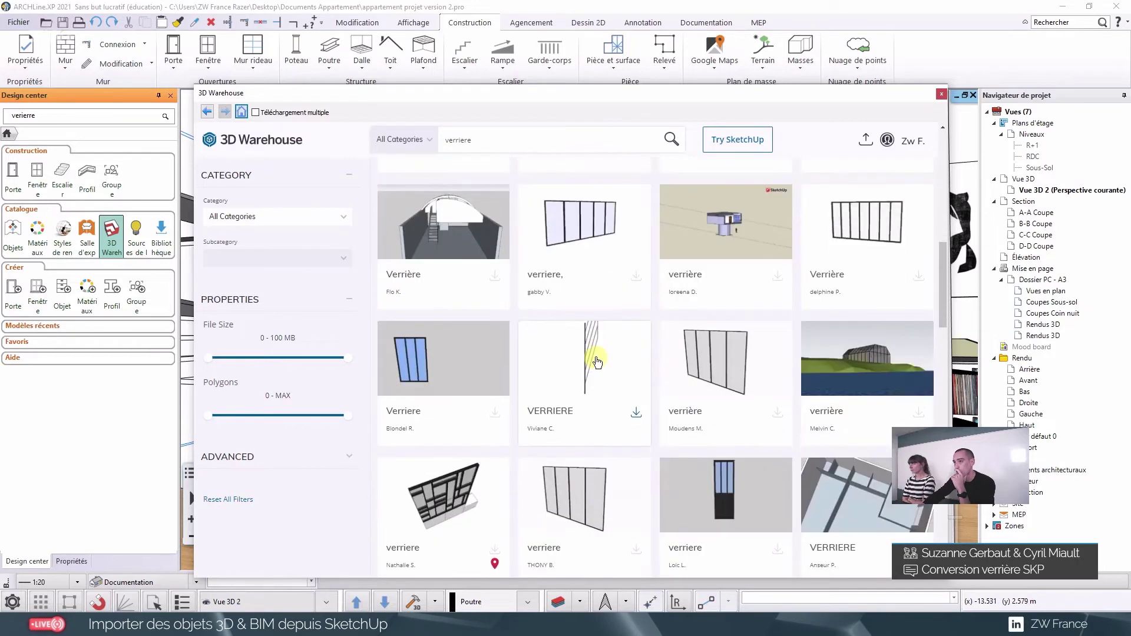
{"action": "scroll", "coordinate": [594, 359], "scroll_direction": "down", "scroll_amount": 1}
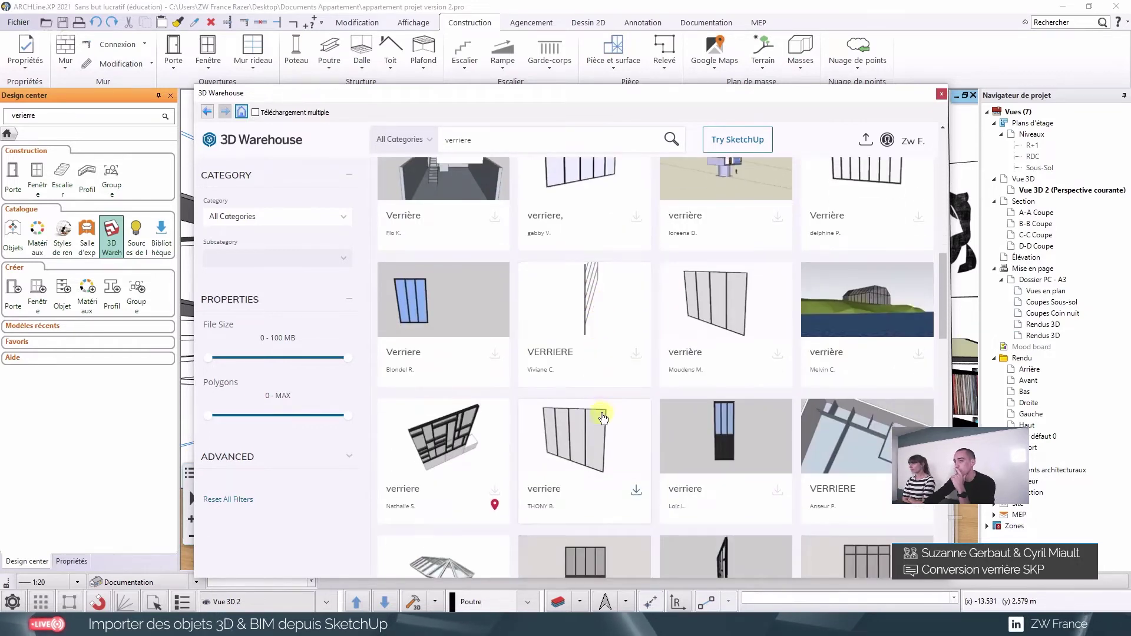
{"action": "scroll", "coordinate": [601, 415], "scroll_direction": "up", "scroll_amount": 5}
{"action": "scroll", "coordinate": [605, 436], "scroll_direction": "down", "scroll_amount": 2}
{"action": "scroll", "coordinate": [605, 436], "scroll_direction": "down", "scroll_amount": 2}
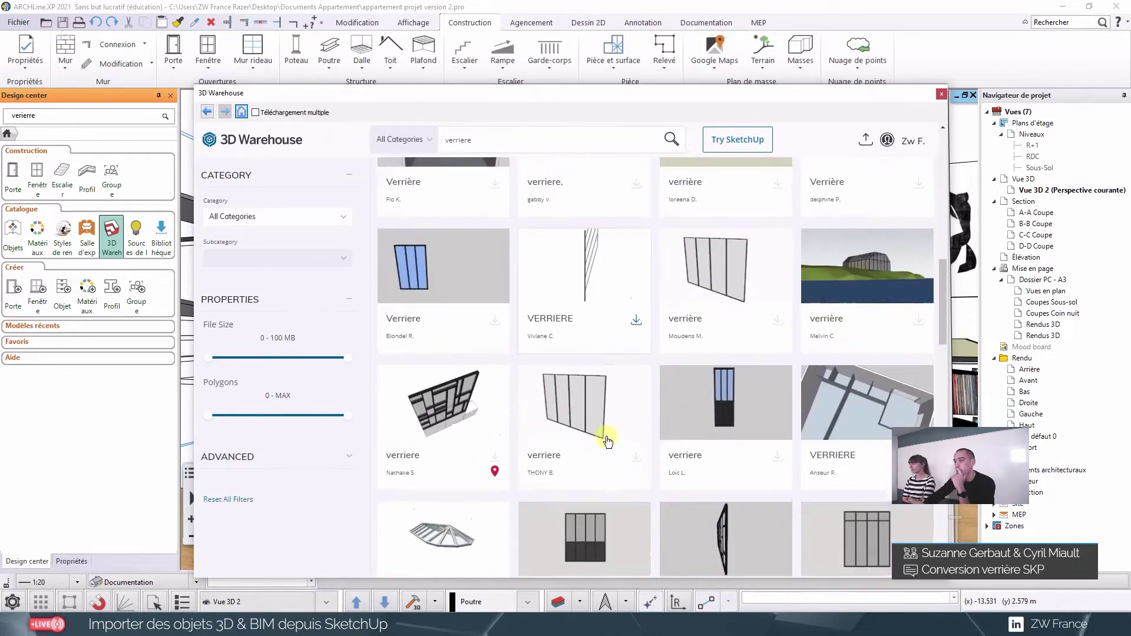
{"action": "scroll", "coordinate": [606, 436], "scroll_direction": "down", "scroll_amount": 3}
{"action": "scroll", "coordinate": [606, 348], "scroll_direction": "down", "scroll_amount": 2}
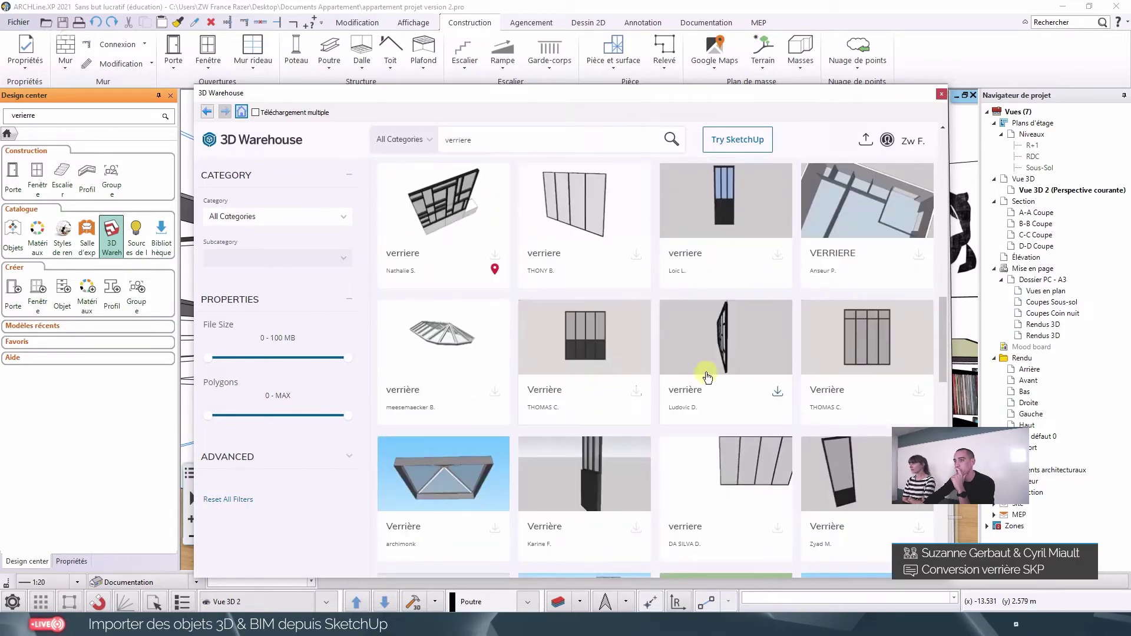
{"action": "left_click", "coordinate": [864, 350]}
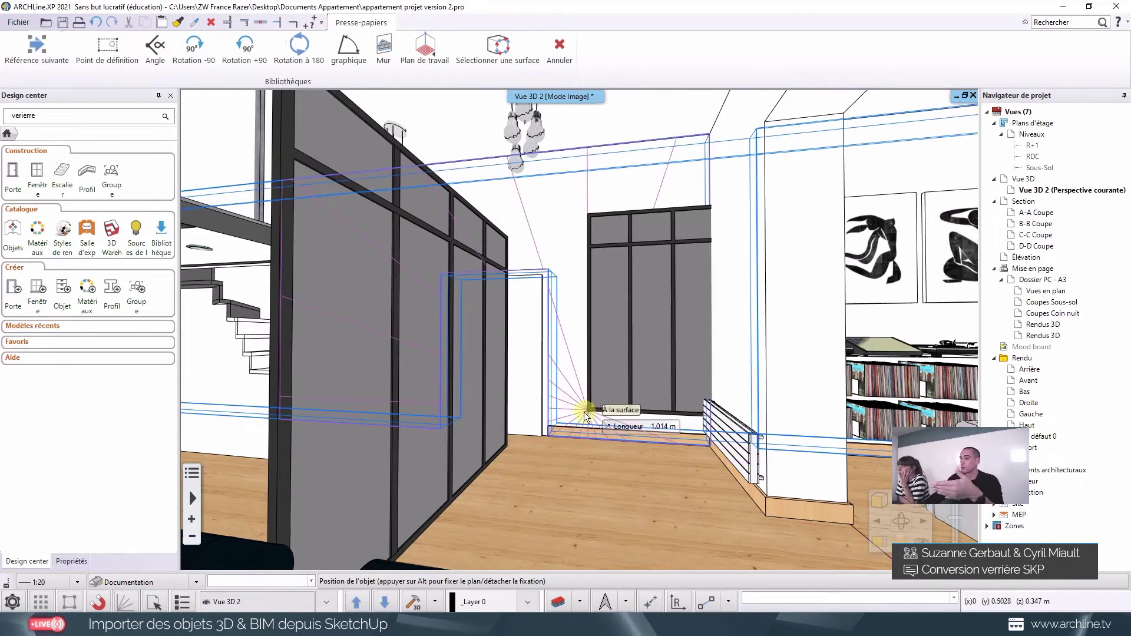
Step: Drop the verrière beside the stairs and check its 2.4 × 2 × 0.04 m properties
{"action": "left_click", "coordinate": [427, 398]}
{"action": "left_click", "coordinate": [426, 398]}
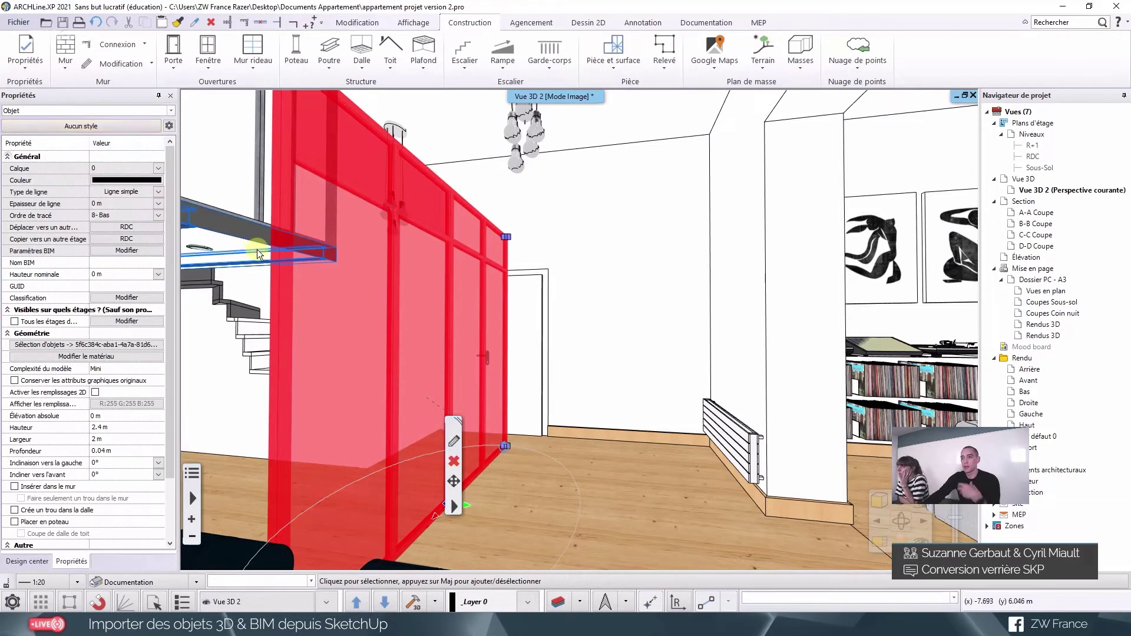
{"action": "key", "text": "Escape"}
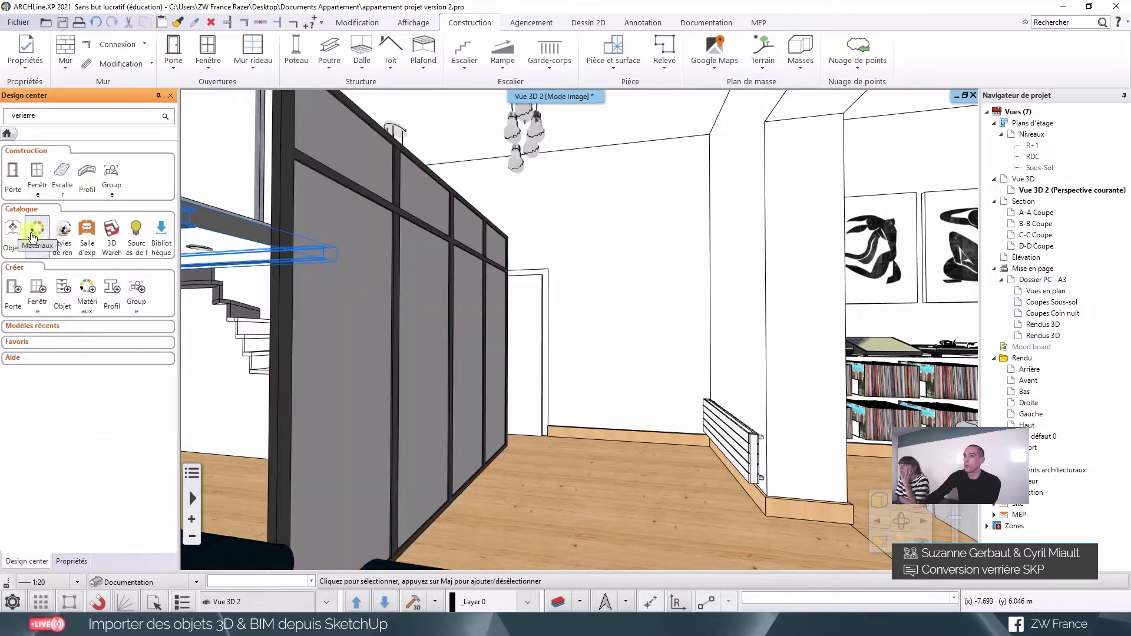
{"action": "left_click", "coordinate": [13, 242]}
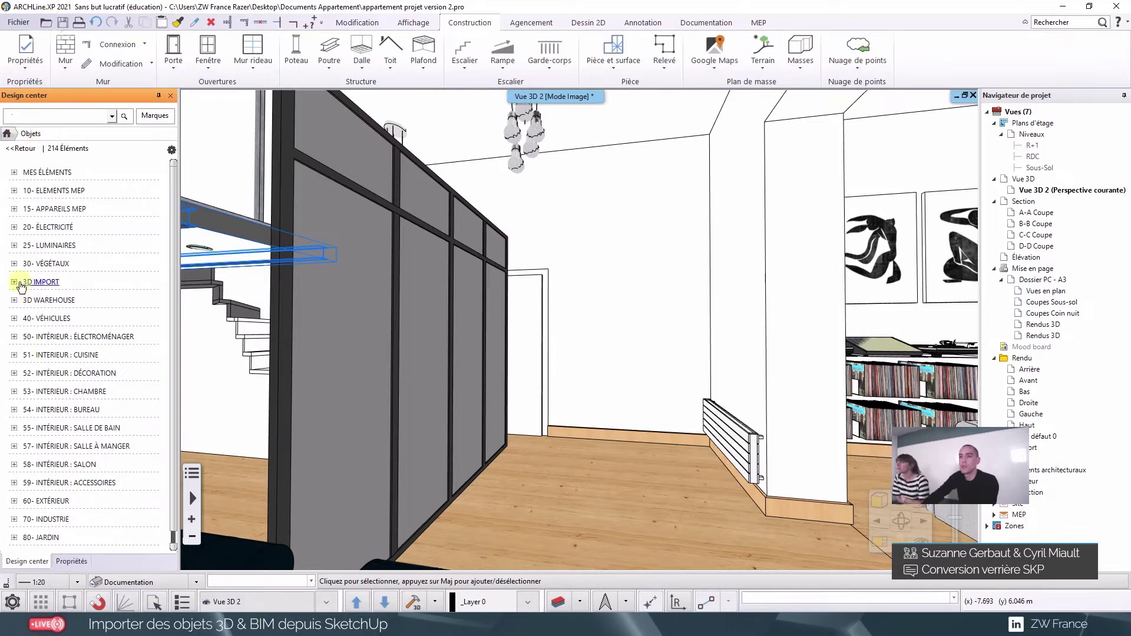
{"action": "left_click", "coordinate": [47, 300]}
{"action": "left_click", "coordinate": [41, 316]}
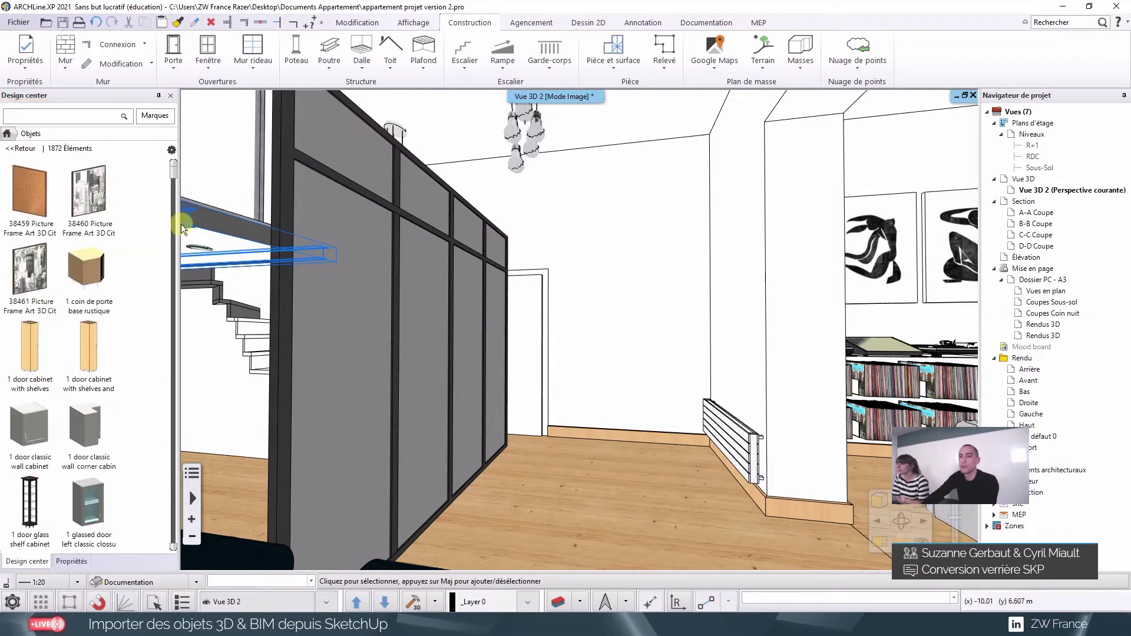
{"action": "left_click", "coordinate": [21, 148]}
{"action": "left_click", "coordinate": [47, 299]}
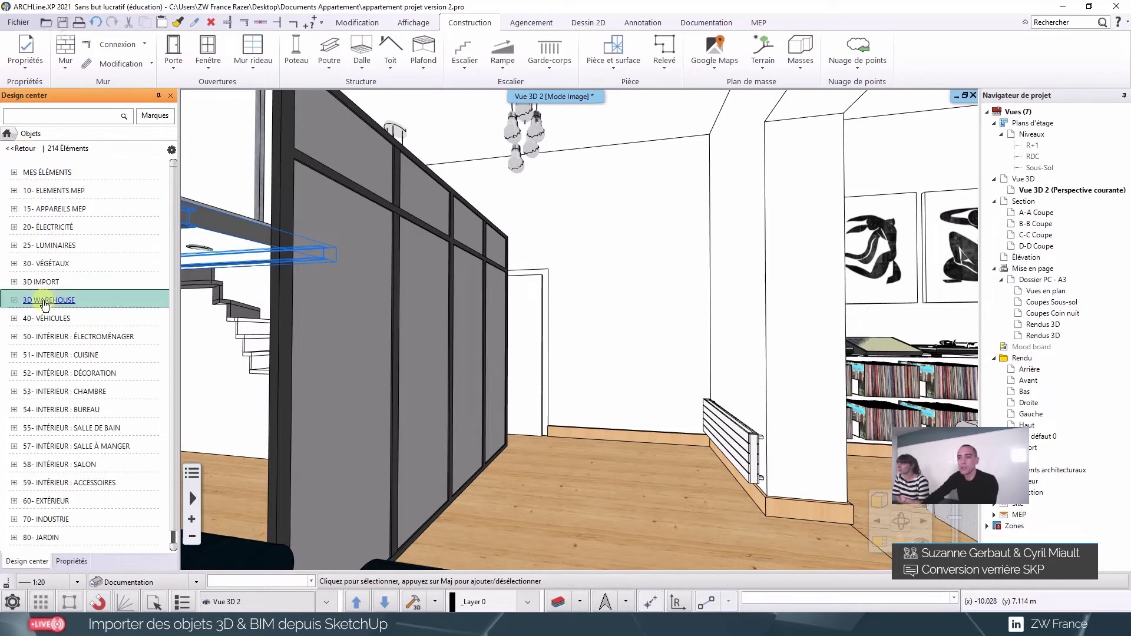
{"action": "left_click", "coordinate": [64, 319]}
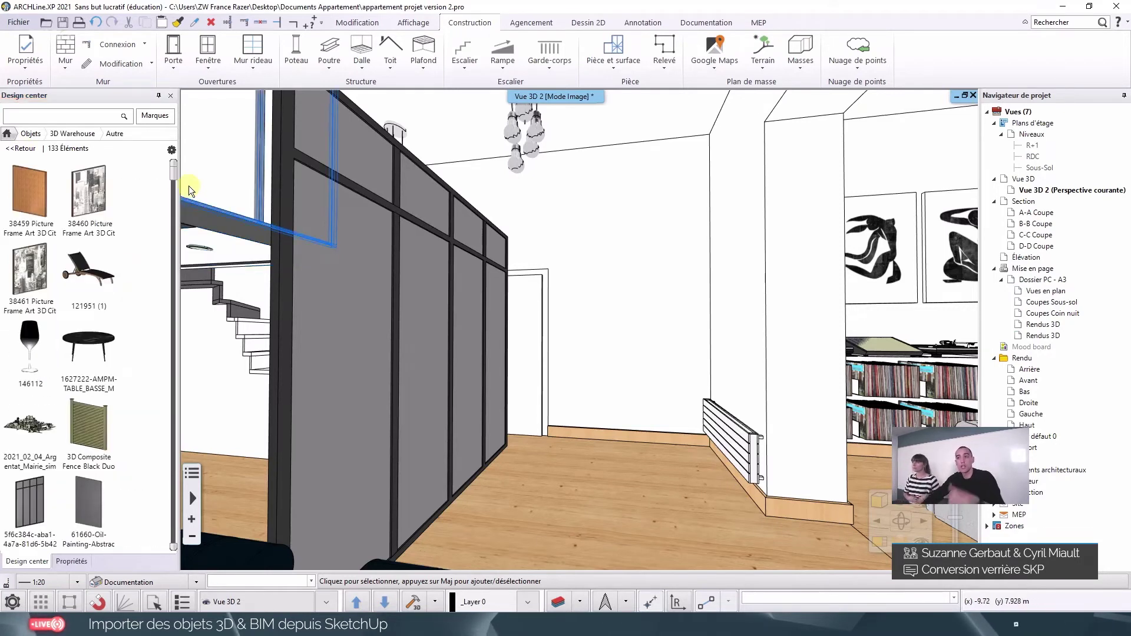
{"action": "scroll", "coordinate": [89, 235], "scroll_direction": "down", "scroll_amount": 2}
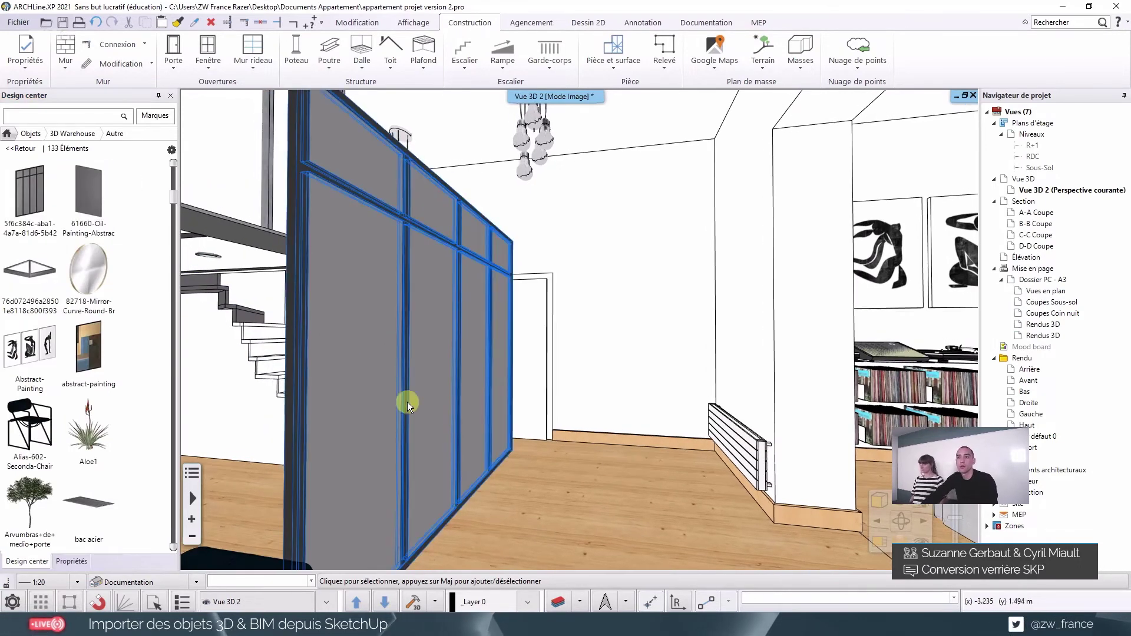
{"action": "left_click", "coordinate": [407, 401]}
{"action": "key", "text": "Escape"}
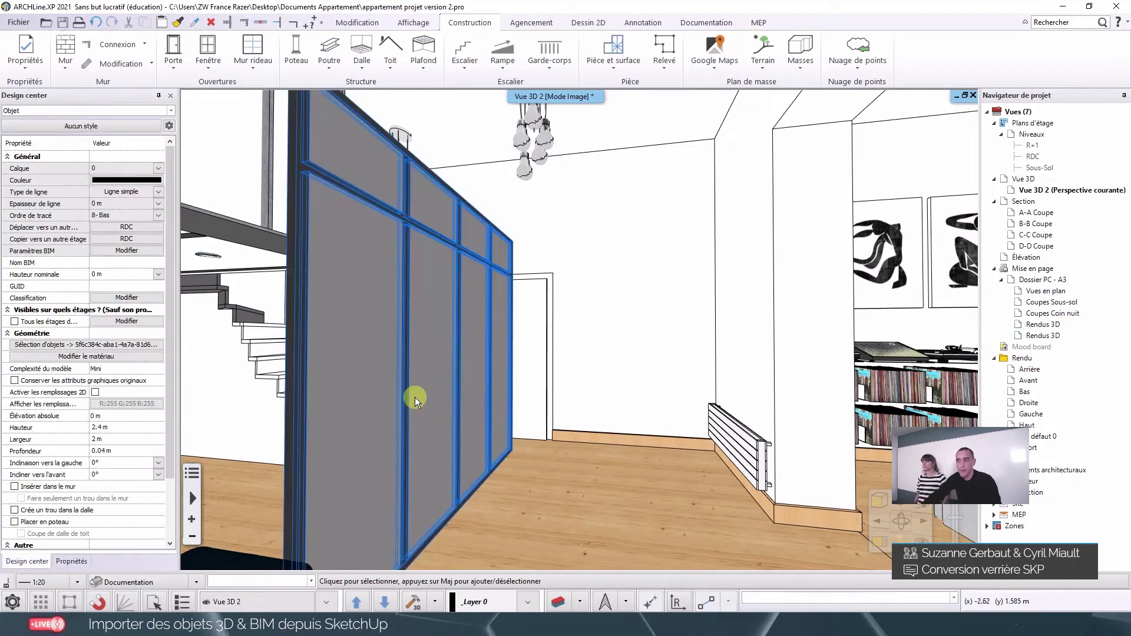
{"action": "left_click", "coordinate": [7, 133]}
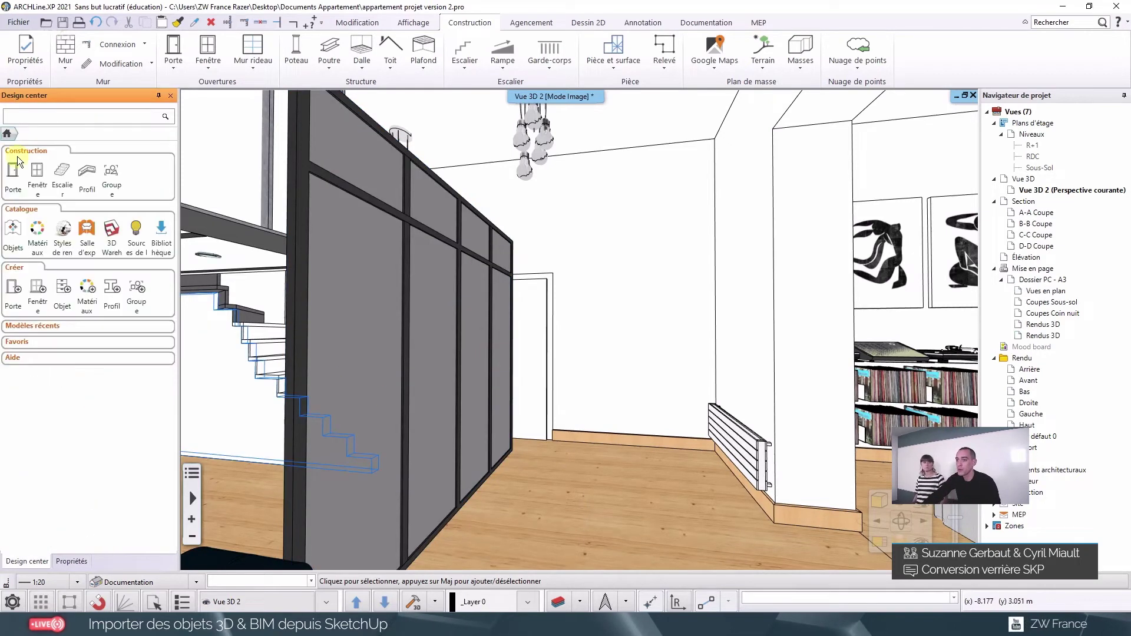
Step: Convert the verrière object into a window, setting its base-corner reference point and wall line
{"action": "left_click", "coordinate": [37, 288]}
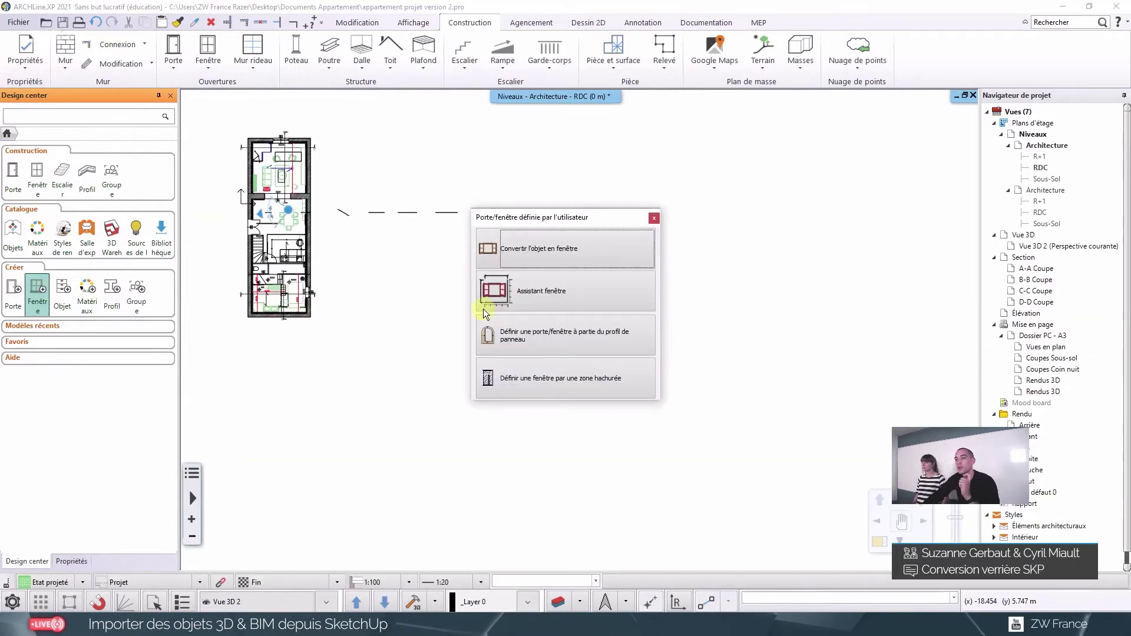
{"action": "left_click", "coordinate": [549, 252]}
{"action": "left_click", "coordinate": [440, 317]}
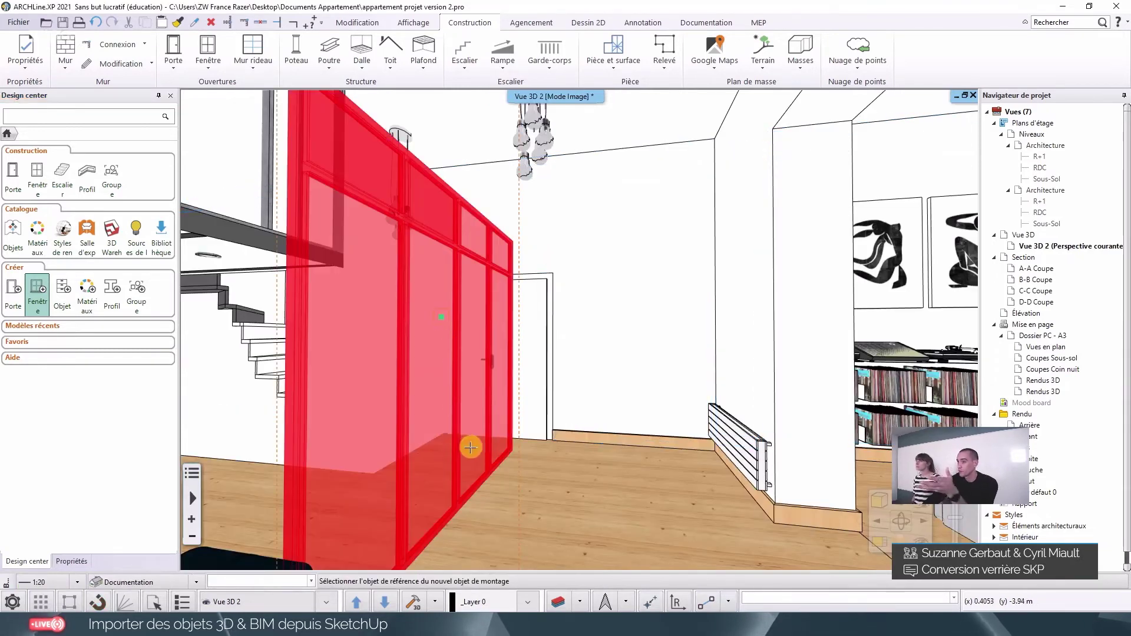
{"action": "left_click", "coordinate": [508, 436]}
{"action": "middle_click_drag", "start_coordinate": [385, 319], "coordinate": [465, 305]}
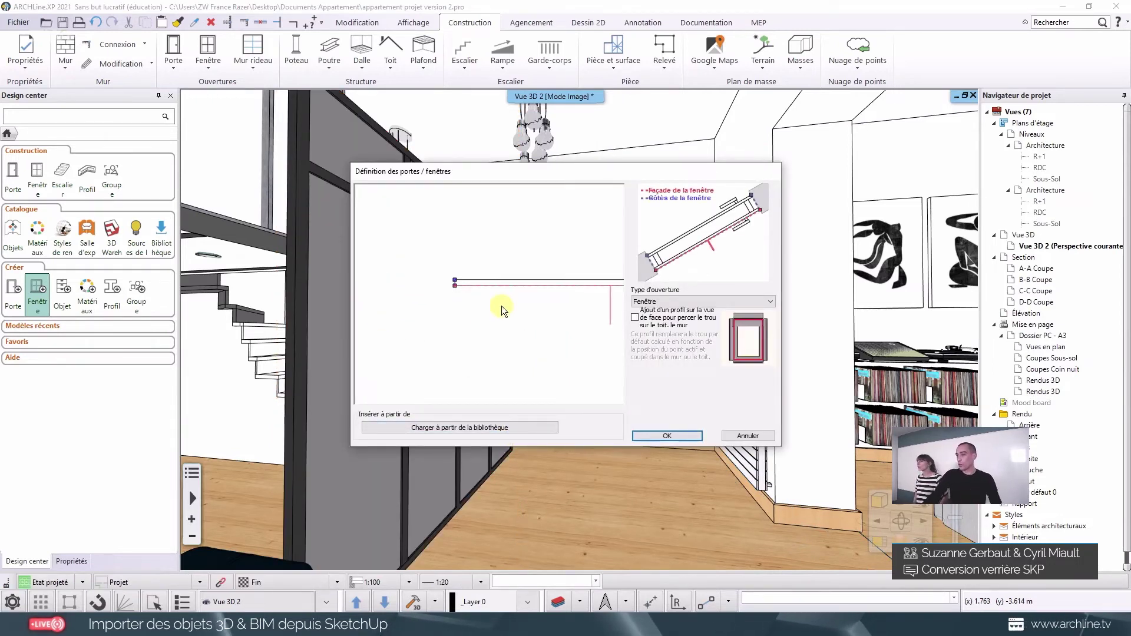
{"action": "middle_click_drag", "start_coordinate": [465, 305], "coordinate": [499, 298]}
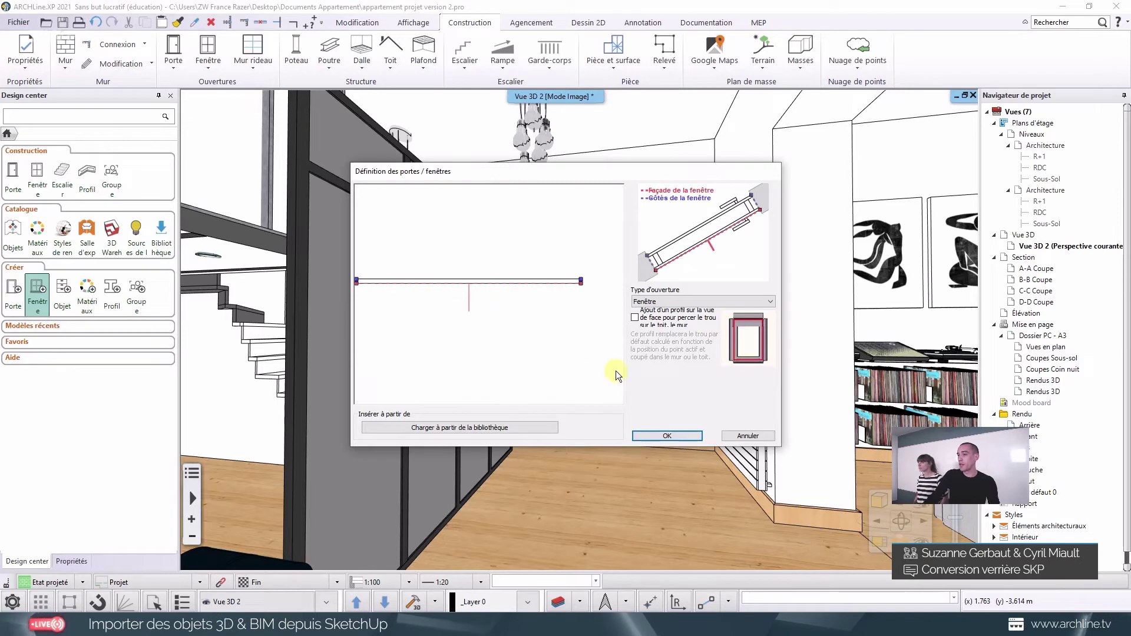
{"action": "left_click", "coordinate": [668, 436]}
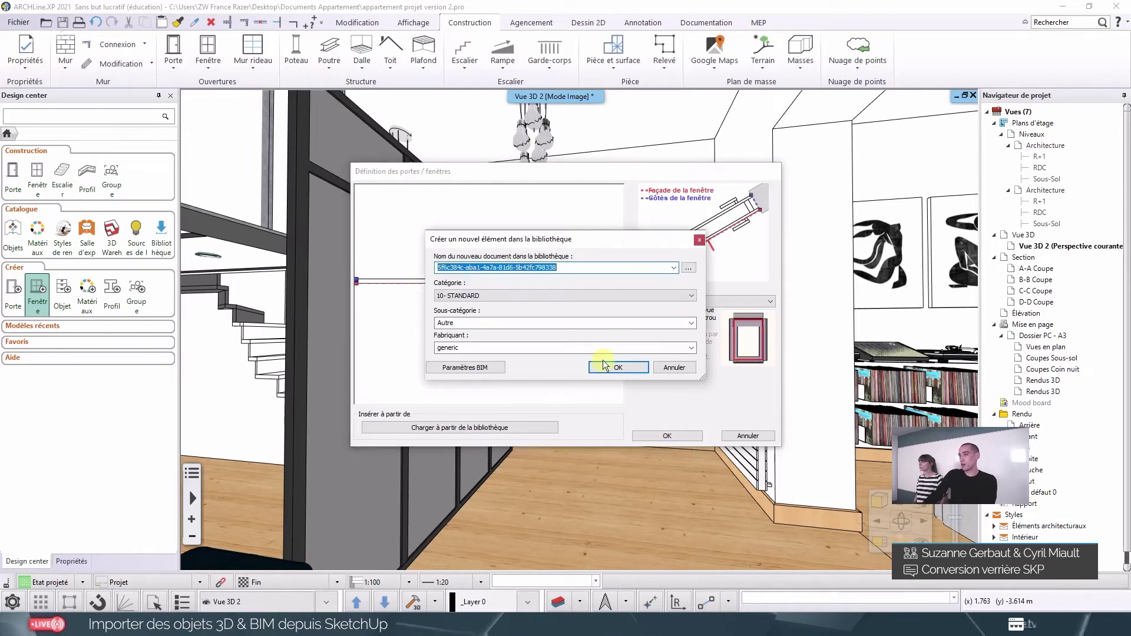
{"action": "type", "text": "Verrière"}
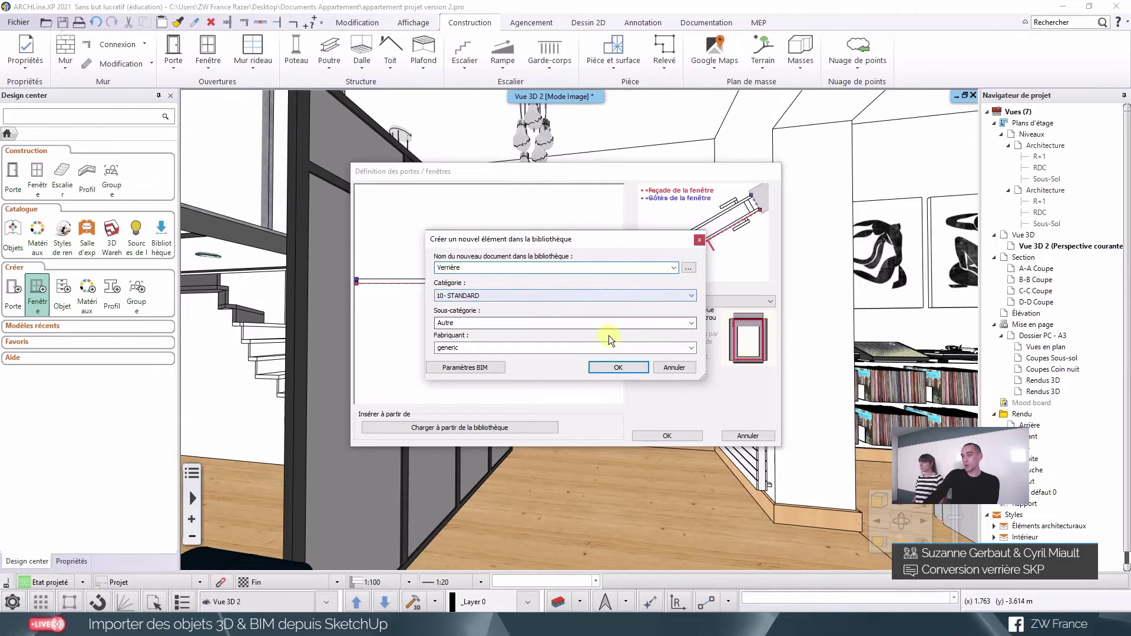
{"action": "left_click", "coordinate": [630, 299]}
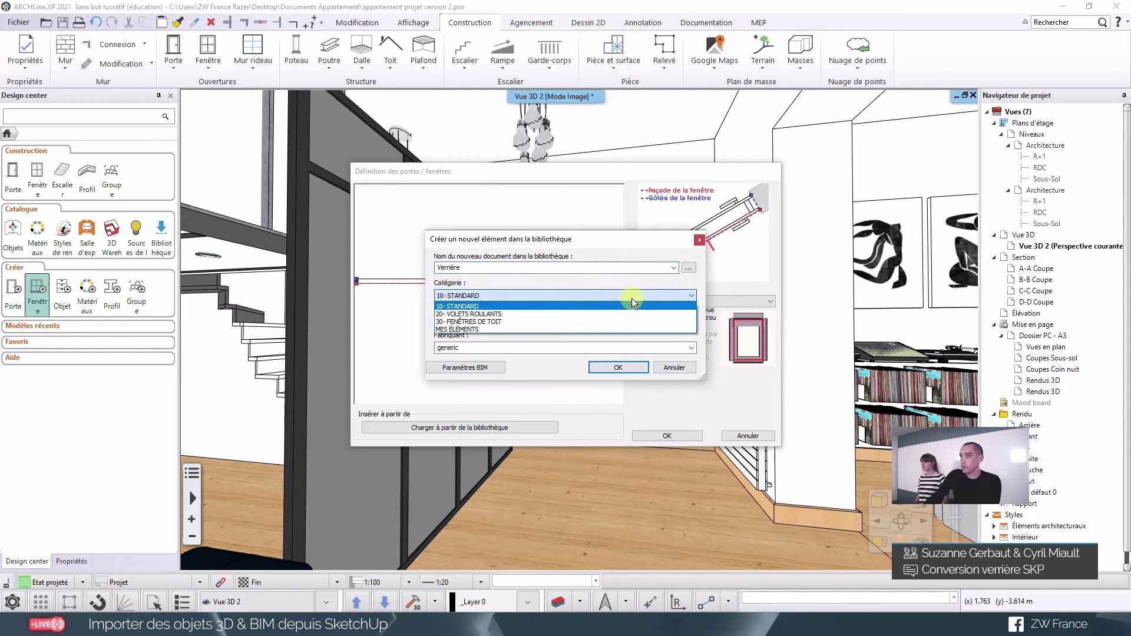
{"action": "left_click", "coordinate": [631, 298]}
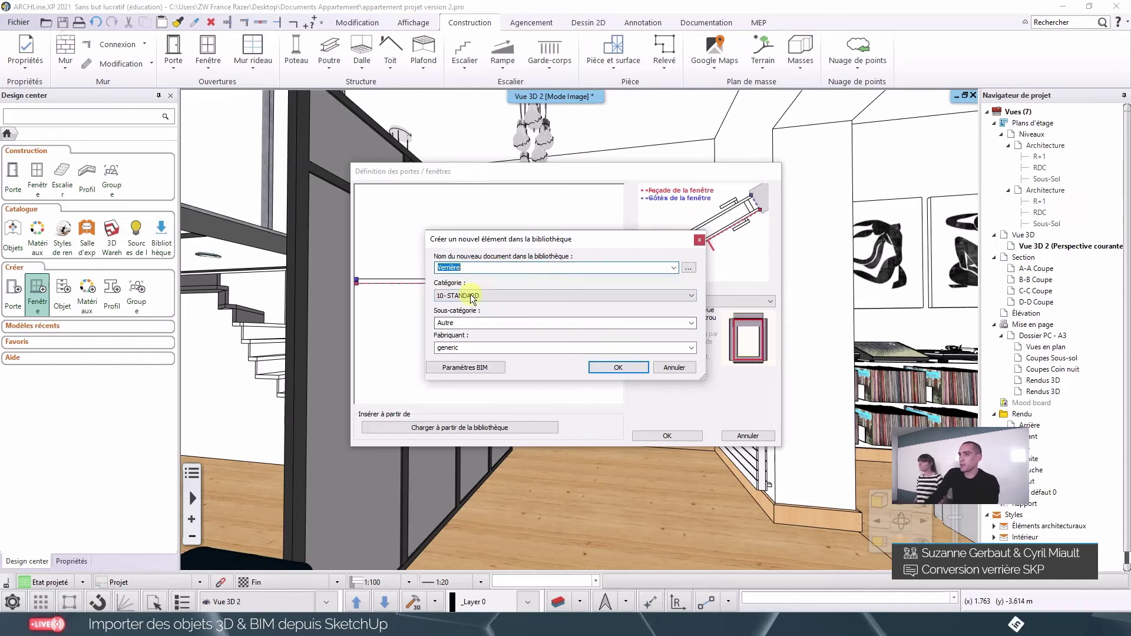
{"action": "left_click", "coordinate": [454, 322]}
{"action": "type", "text": "Verrière"}
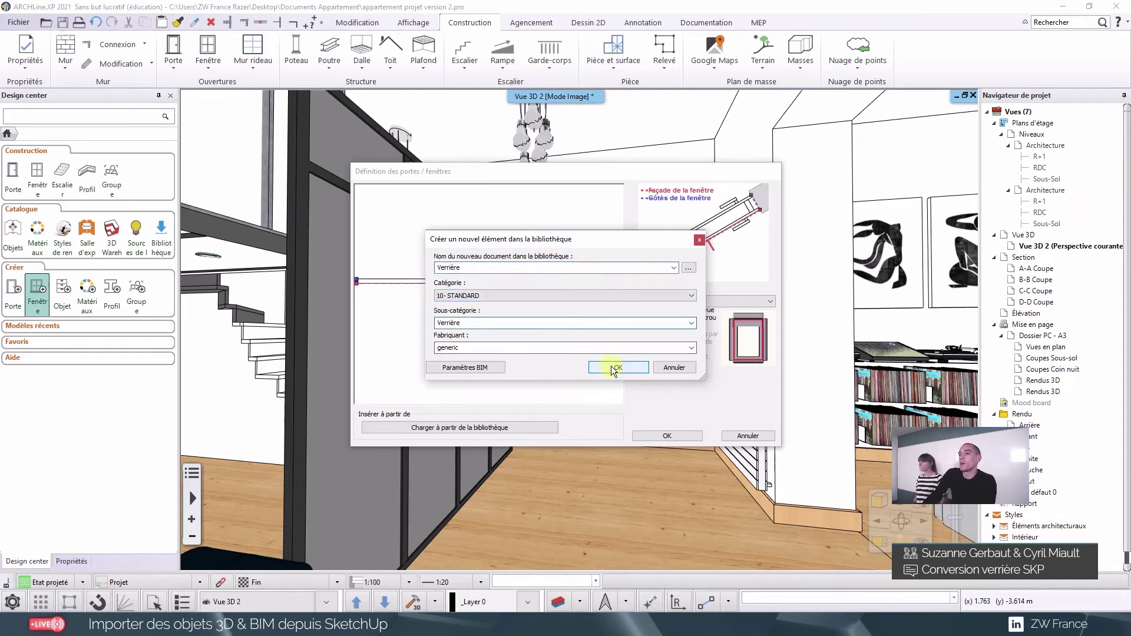
{"action": "left_click", "coordinate": [612, 368]}
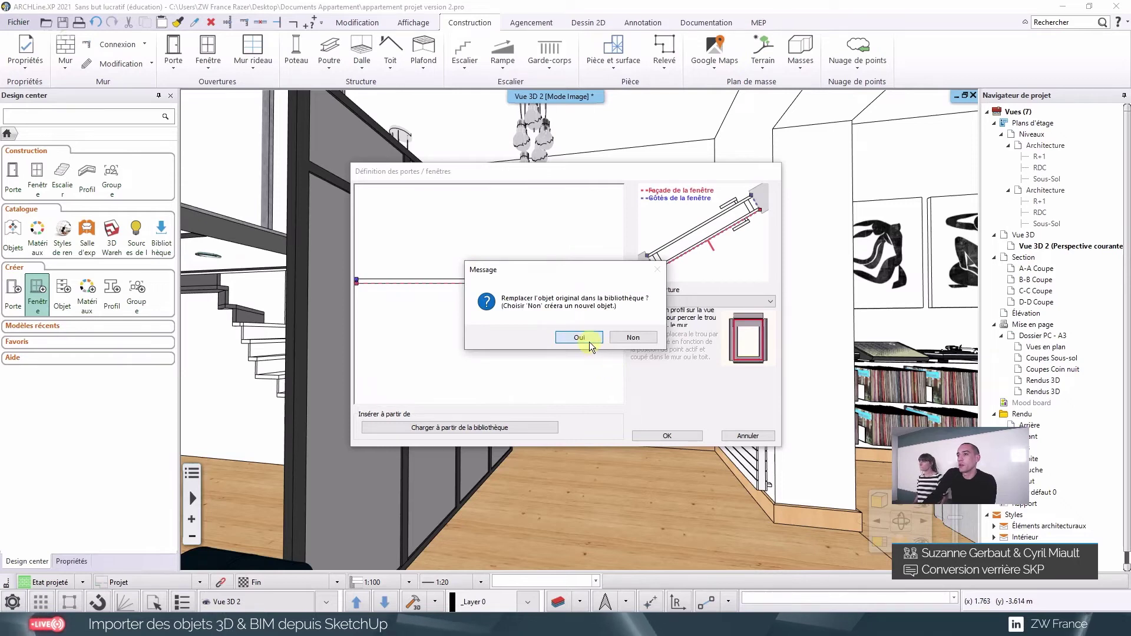
{"action": "left_click", "coordinate": [589, 342]}
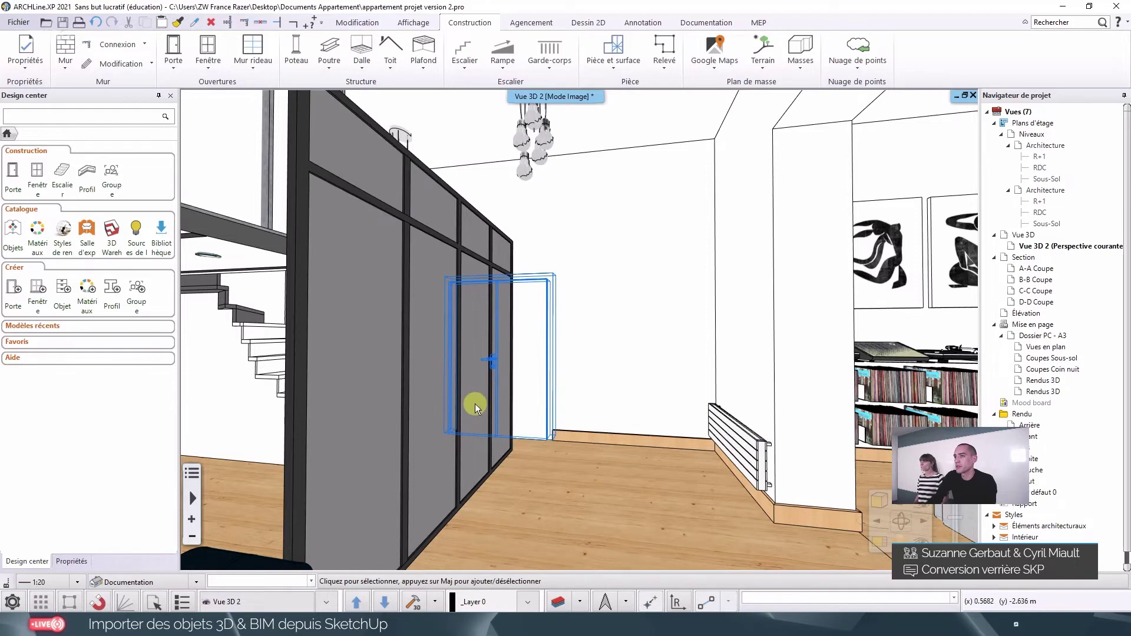
Step: Delete the double door beside the stairs
{"action": "left_click", "coordinate": [458, 435]}
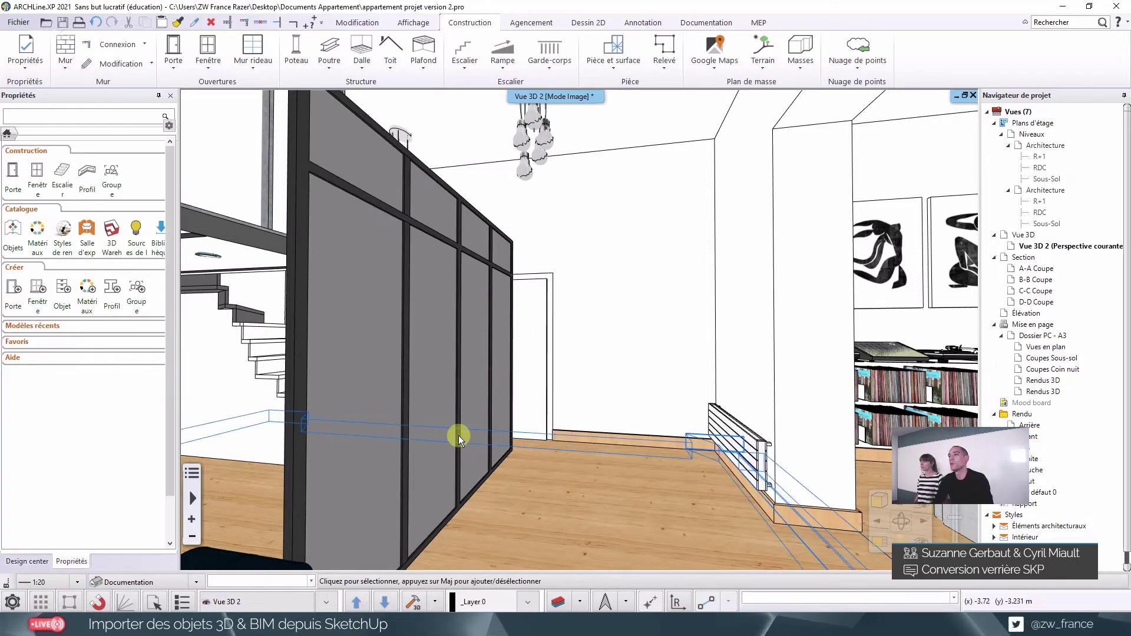
{"action": "left_click", "coordinate": [496, 371]}
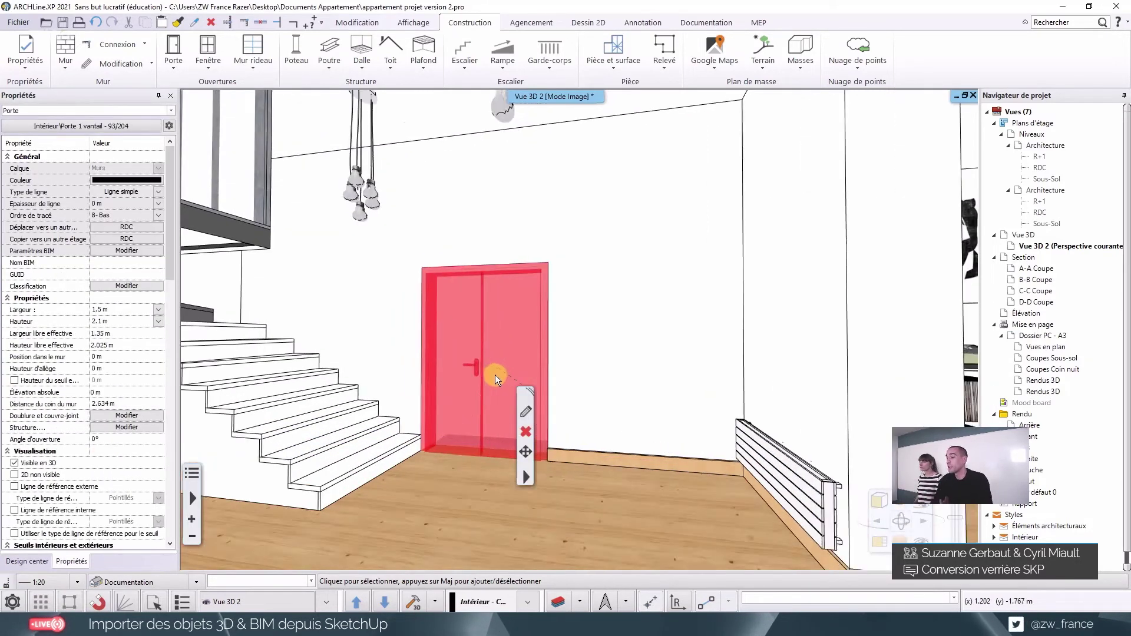
{"action": "scroll", "coordinate": [494, 375], "scroll_direction": "up", "scroll_amount": 2}
{"action": "key", "text": "Delete"}
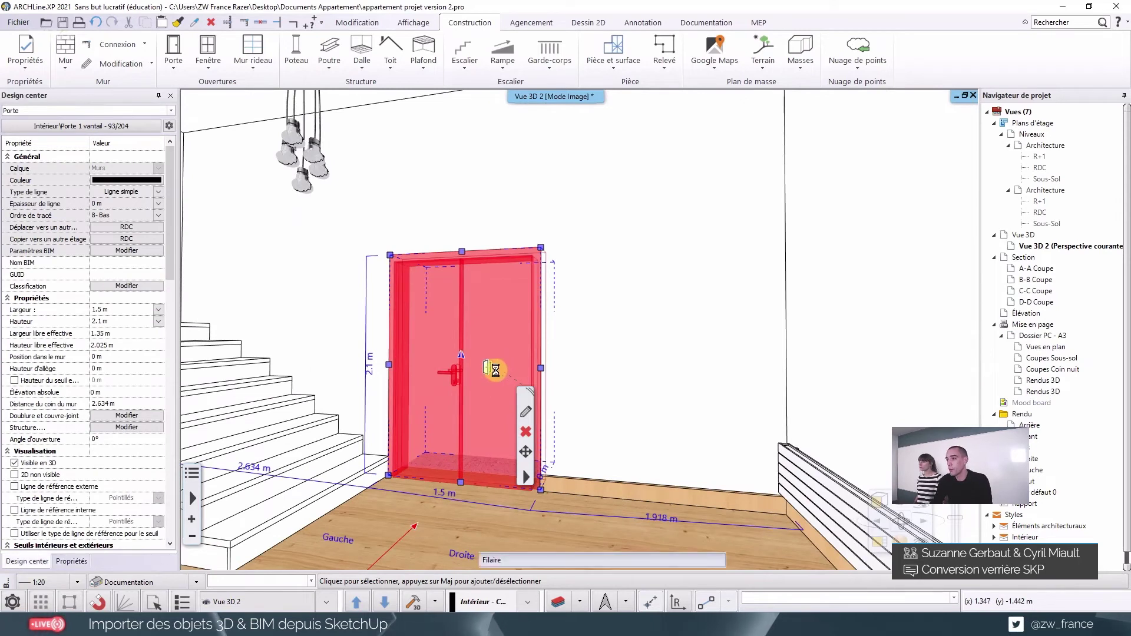
Step: Move the beech baseboard's end vertex to the wall corner
{"action": "left_click", "coordinate": [639, 489]}
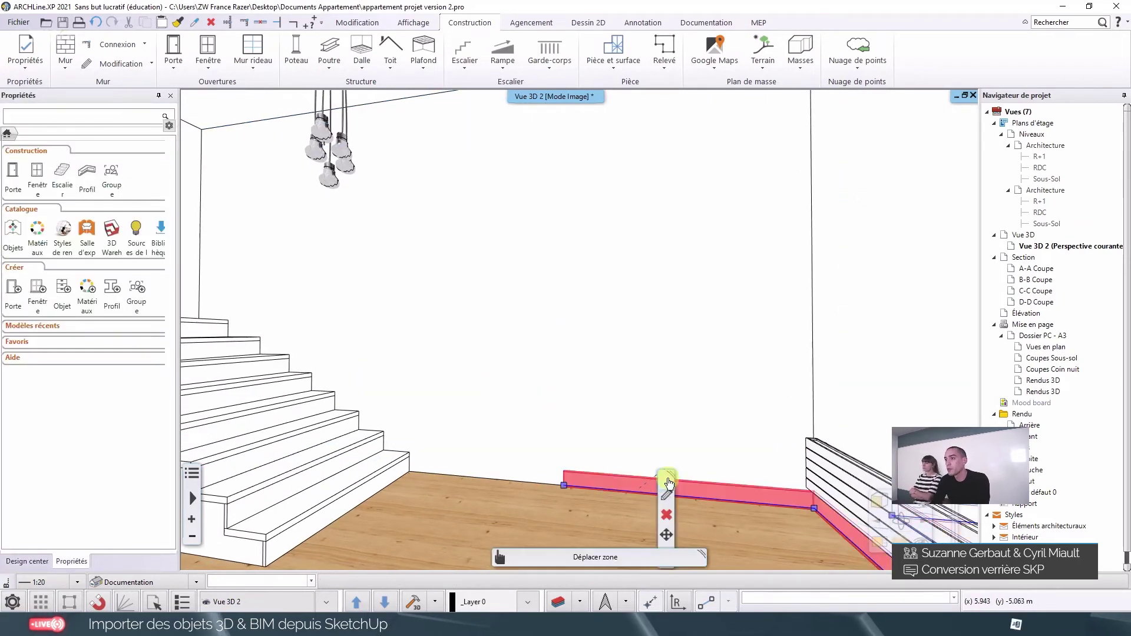
{"action": "left_click", "coordinate": [563, 487]}
{"action": "left_click", "coordinate": [634, 327]}
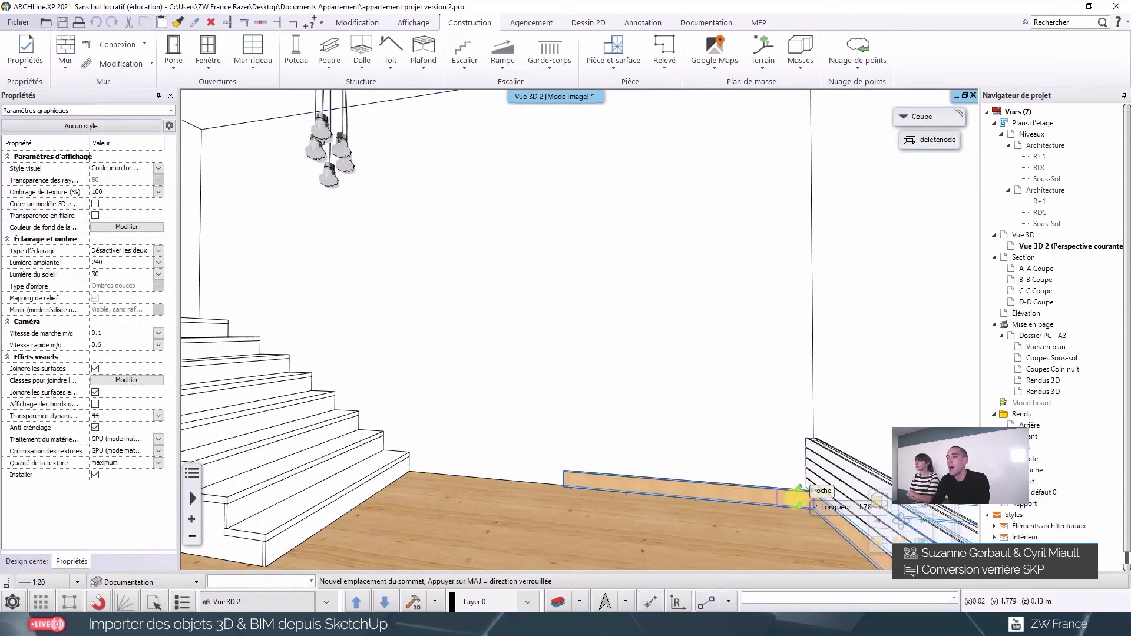
{"action": "left_click", "coordinate": [797, 499]}
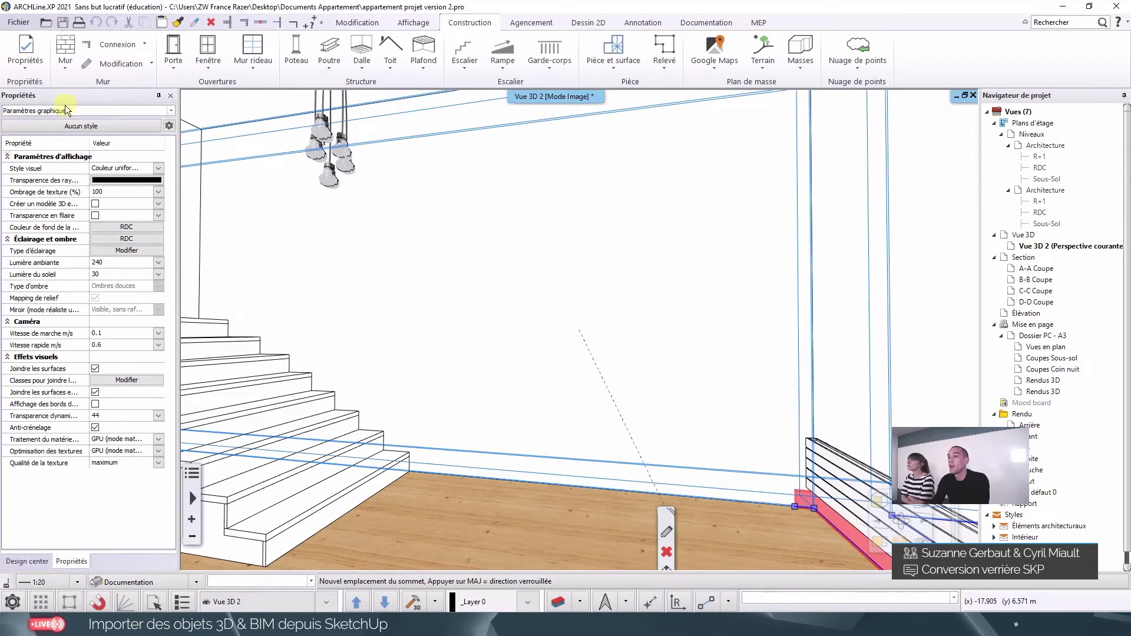
{"action": "left_click", "coordinate": [204, 66]}
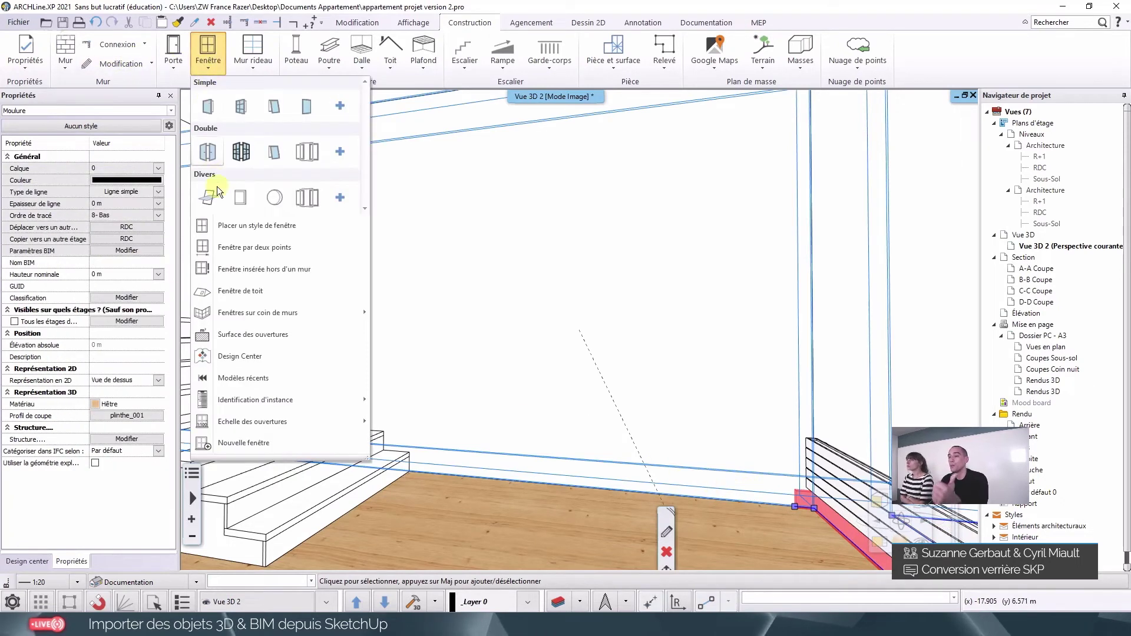
Step: Insert the 10- STANDARD Verrière window, 2 m wide and 2.4 m high, into the back wall
{"action": "left_click", "coordinate": [234, 354]}
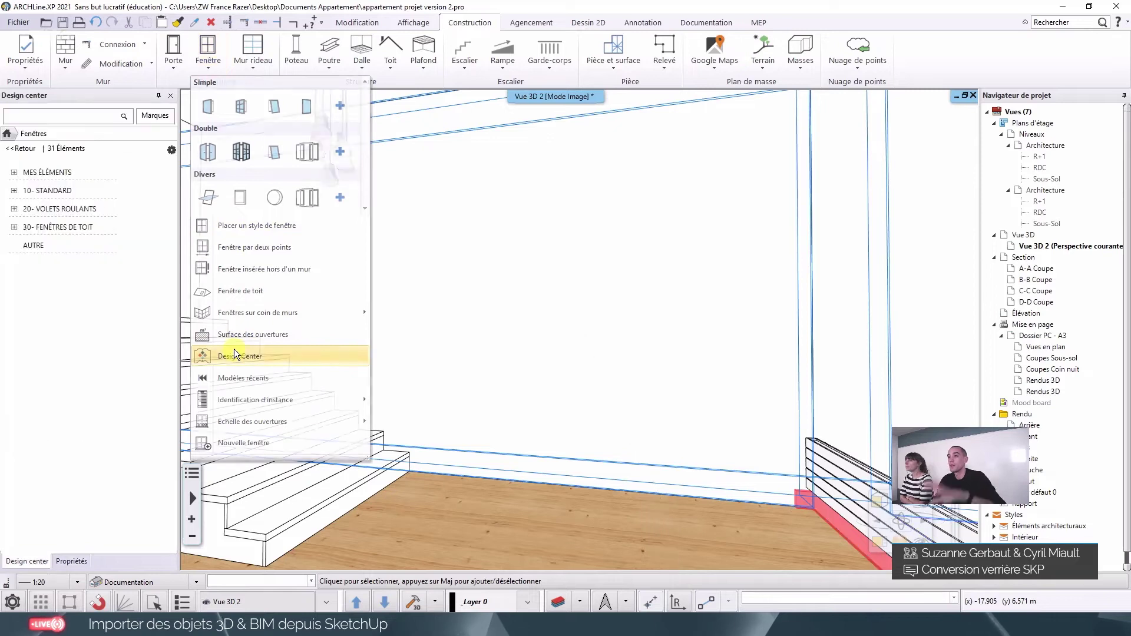
{"action": "left_click", "coordinate": [47, 191]}
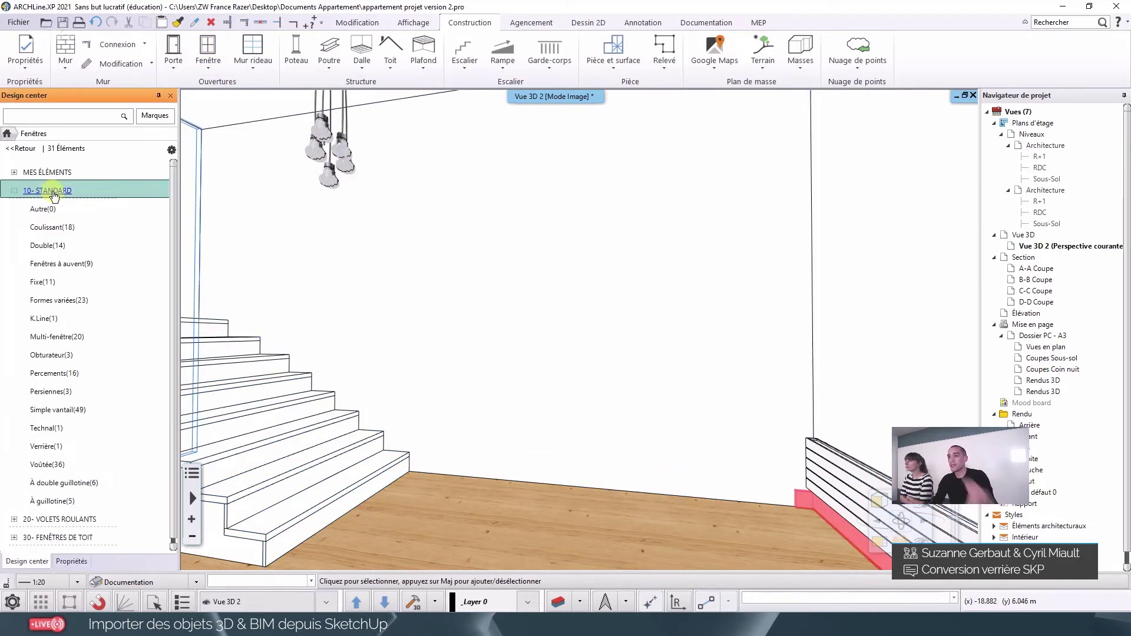
{"action": "left_click", "coordinate": [57, 445]}
{"action": "double_click", "coordinate": [42, 230]}
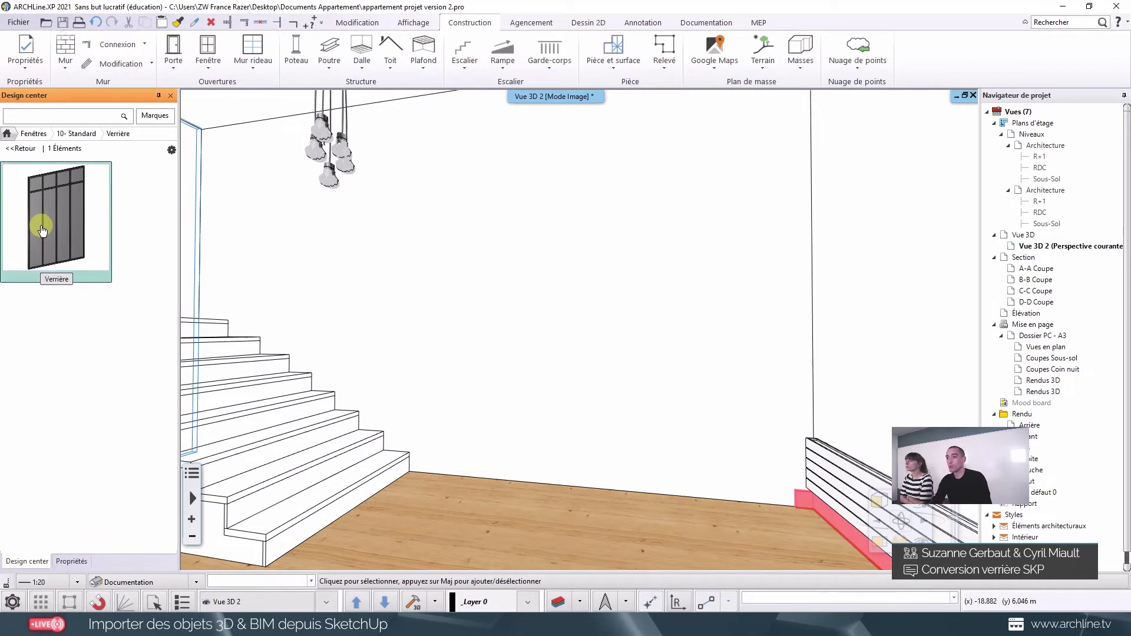
{"action": "left_click_drag", "start_coordinate": [185, 293], "coordinate": [491, 370]}
{"action": "left_click", "coordinate": [492, 370]}
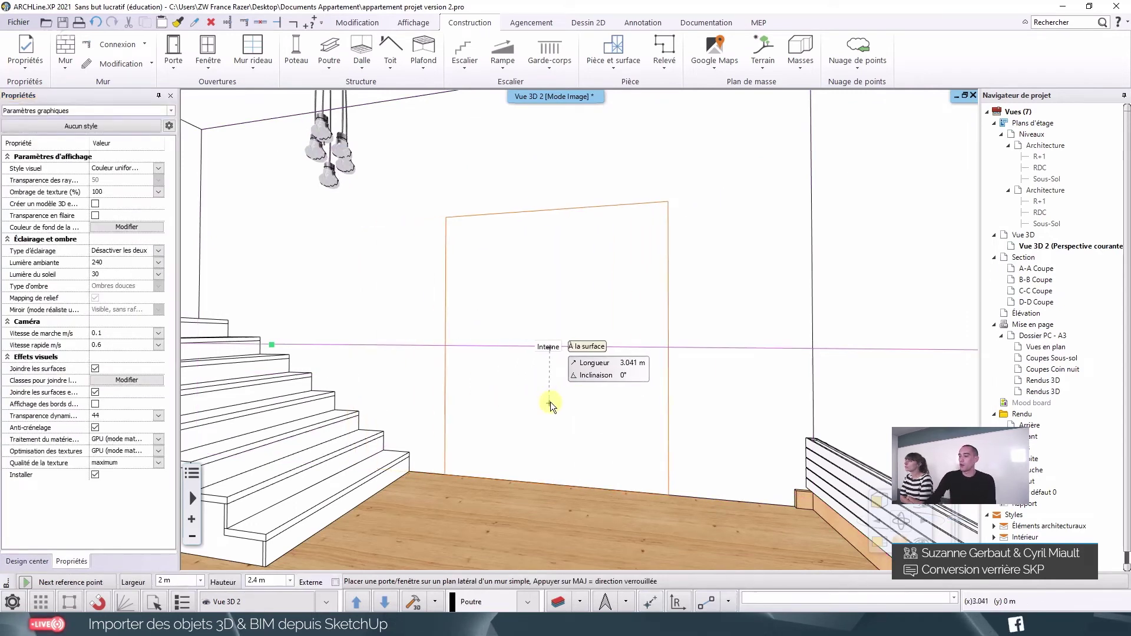
{"action": "left_click", "coordinate": [515, 451]}
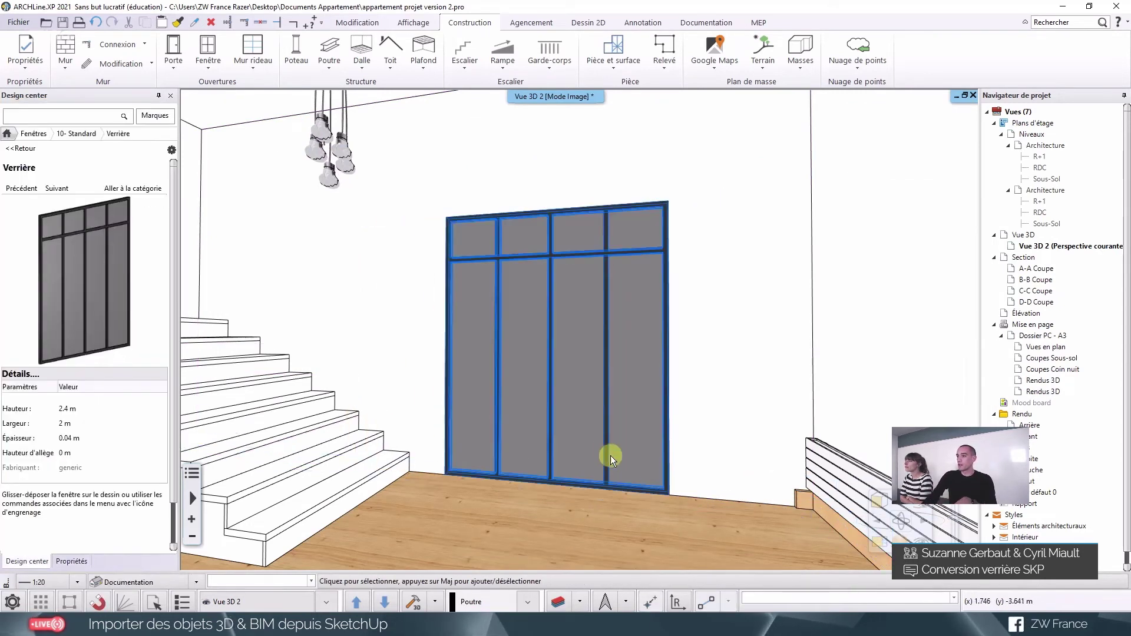
Step: Zoom and tilt the view toward the new verrière and select it
{"action": "scroll", "coordinate": [599, 454], "scroll_direction": "up", "scroll_amount": 2}
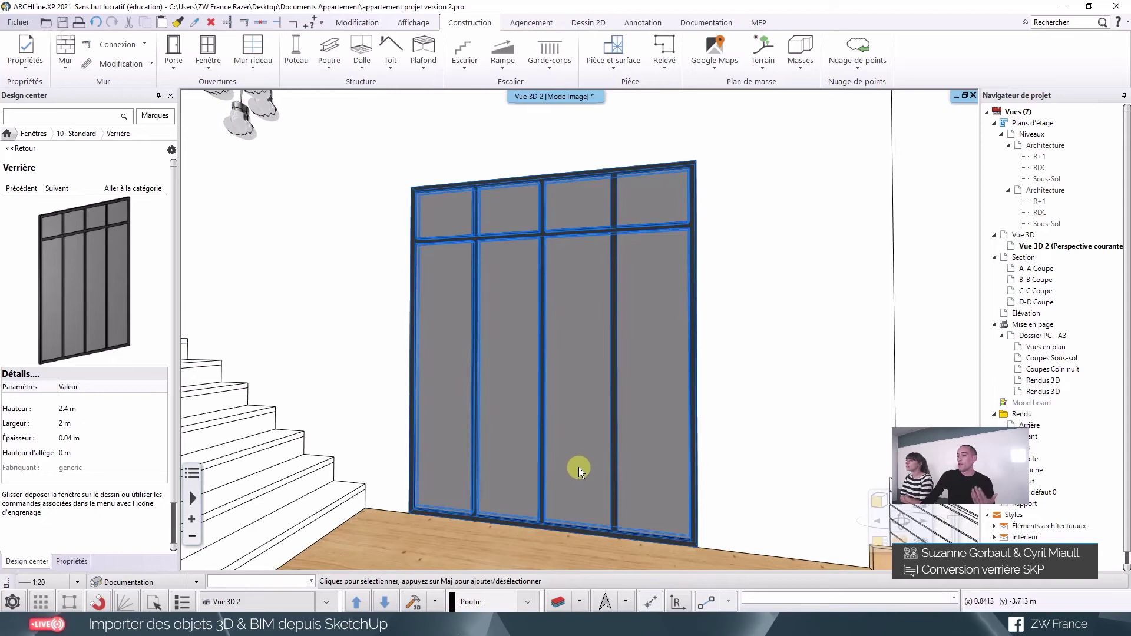
{"action": "scroll", "coordinate": [576, 467], "scroll_direction": "down", "scroll_amount": 3}
{"action": "middle_click_drag", "start_coordinate": [572, 466], "coordinate": [720, 405]}
{"action": "left_click", "coordinate": [567, 464]}
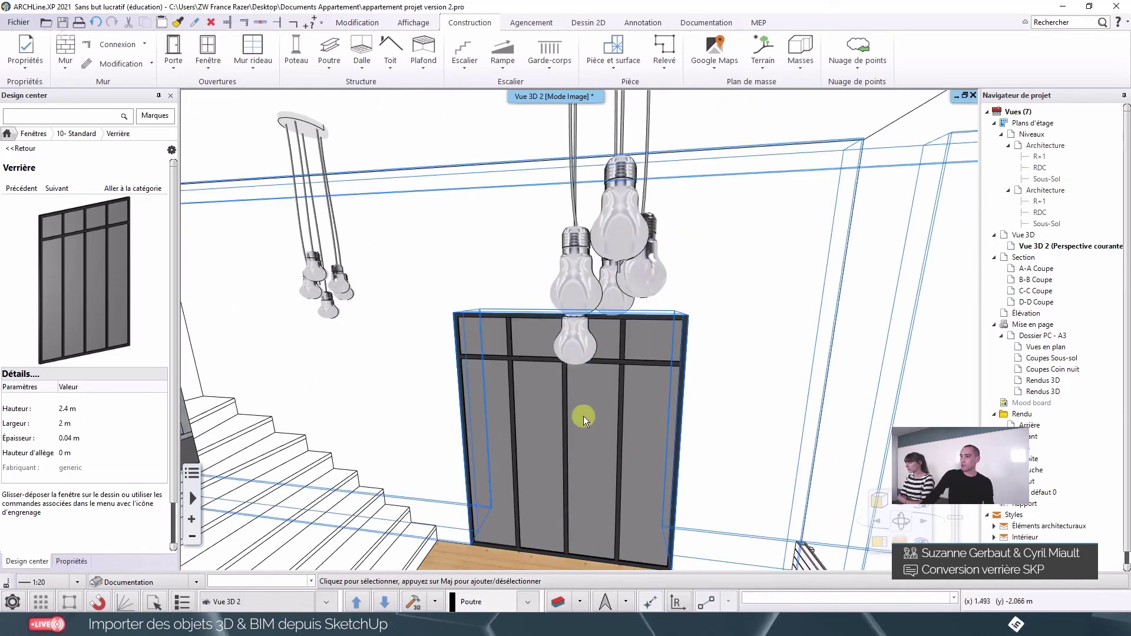
{"action": "scroll", "coordinate": [583, 416], "scroll_direction": "up", "scroll_amount": 2}
{"action": "scroll", "coordinate": [542, 422], "scroll_direction": "up", "scroll_amount": 2}
{"action": "scroll", "coordinate": [581, 411], "scroll_direction": "up", "scroll_amount": 2}
{"action": "scroll", "coordinate": [582, 410], "scroll_direction": "down", "scroll_amount": 3}
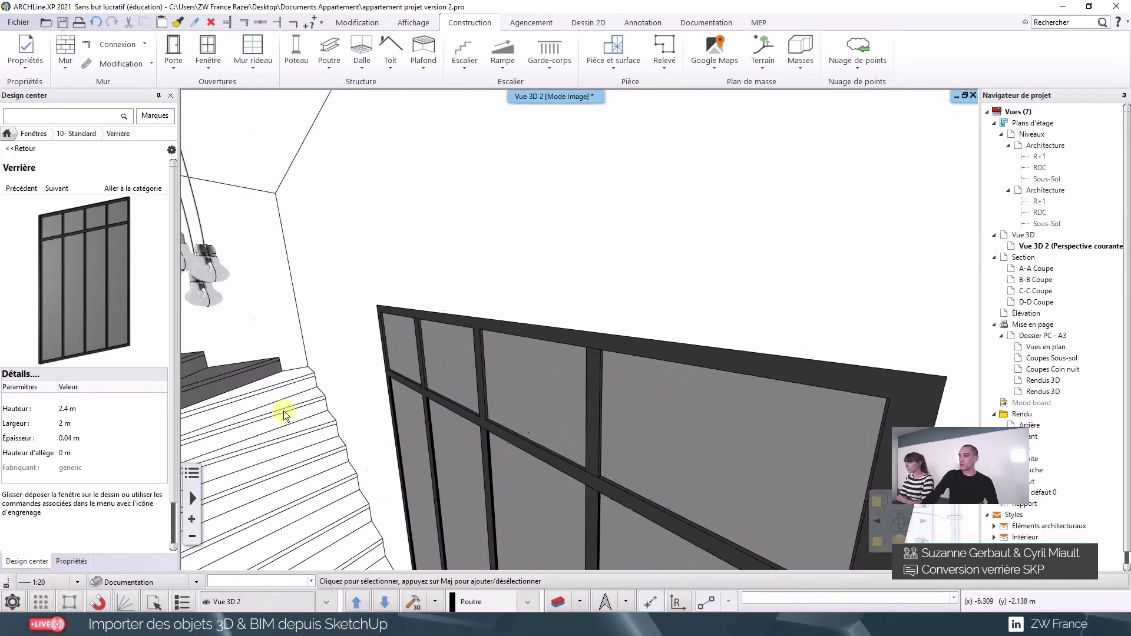
{"action": "scroll", "coordinate": [549, 398], "scroll_direction": "up", "scroll_amount": 4}
Step: Orbit to close-up and side views of the verrière, selecting it to check its properties
{"action": "middle_click_drag", "start_coordinate": [483, 383], "coordinate": [189, 407]}
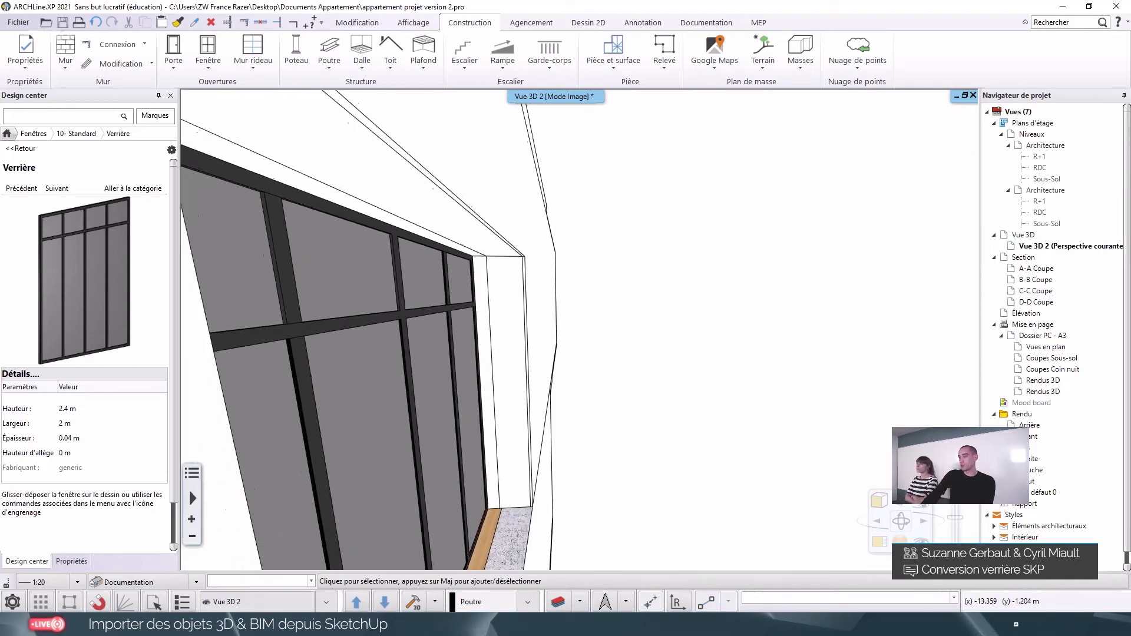
{"action": "left_click", "coordinate": [436, 322]}
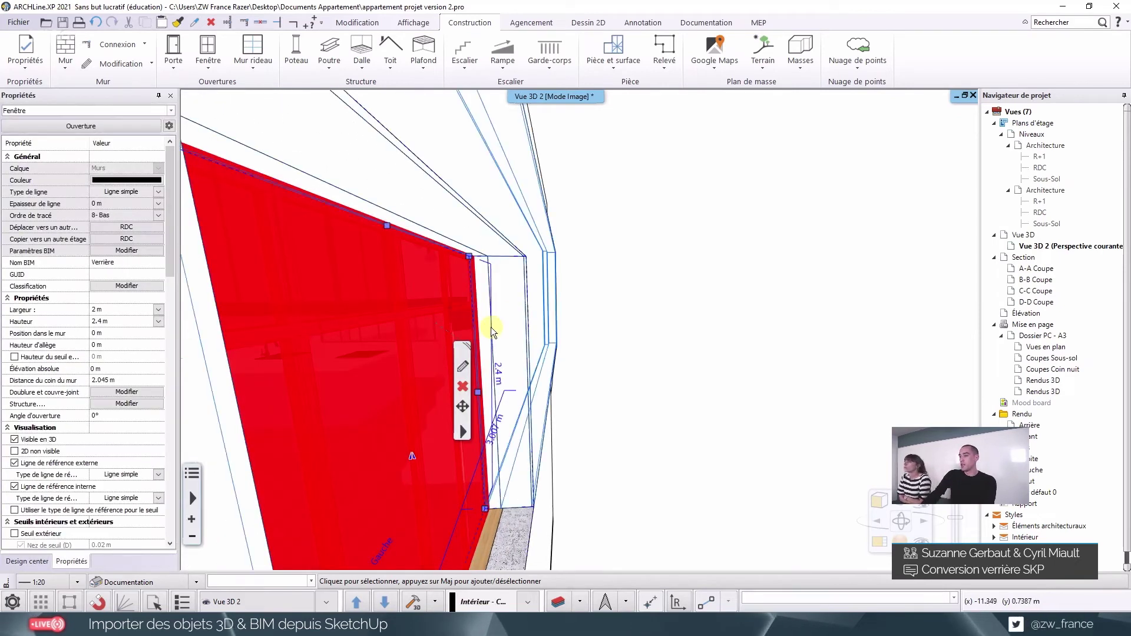
{"action": "key", "text": "Escape"}
{"action": "middle_click_drag", "start_coordinate": [487, 327], "coordinate": [706, 329]}
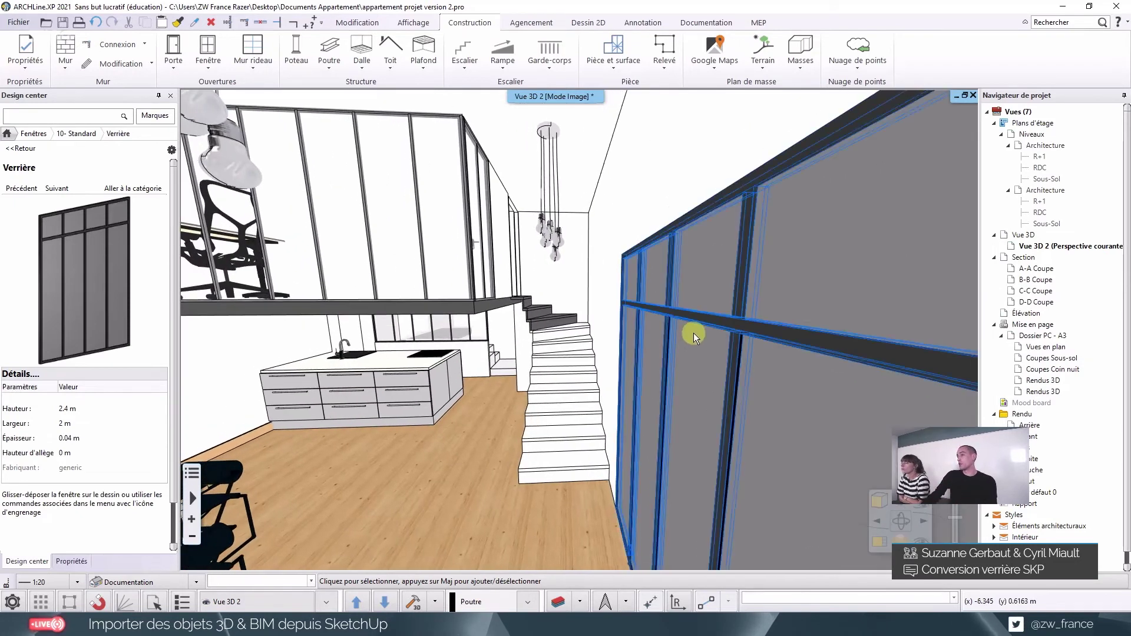
{"action": "middle_click_drag", "start_coordinate": [637, 355], "coordinate": [729, 347]}
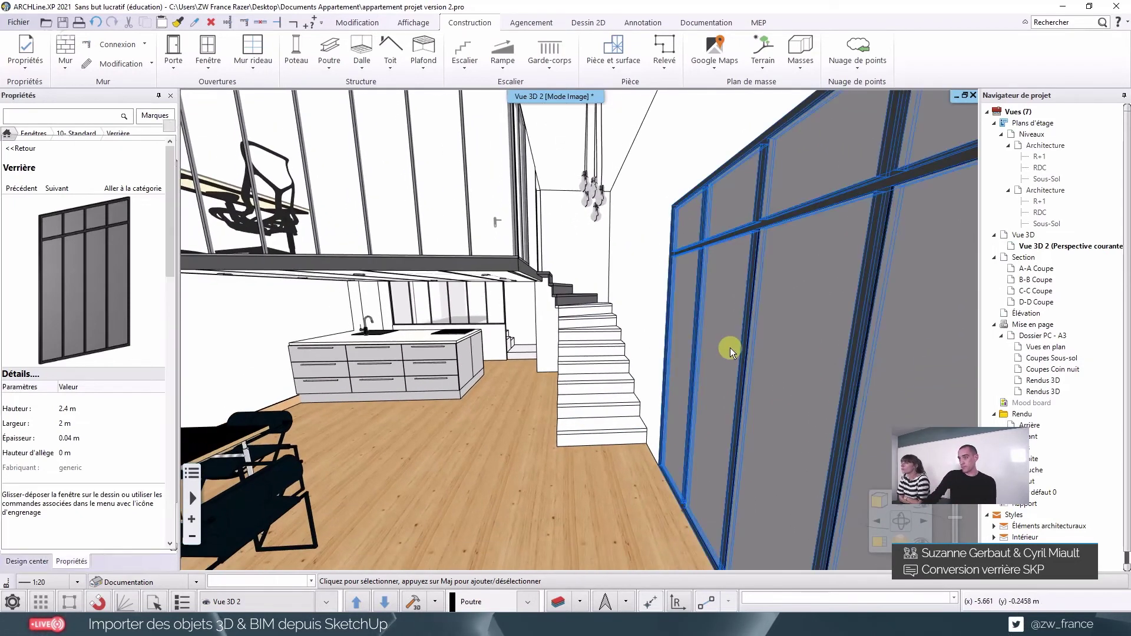
{"action": "left_click", "coordinate": [730, 348]}
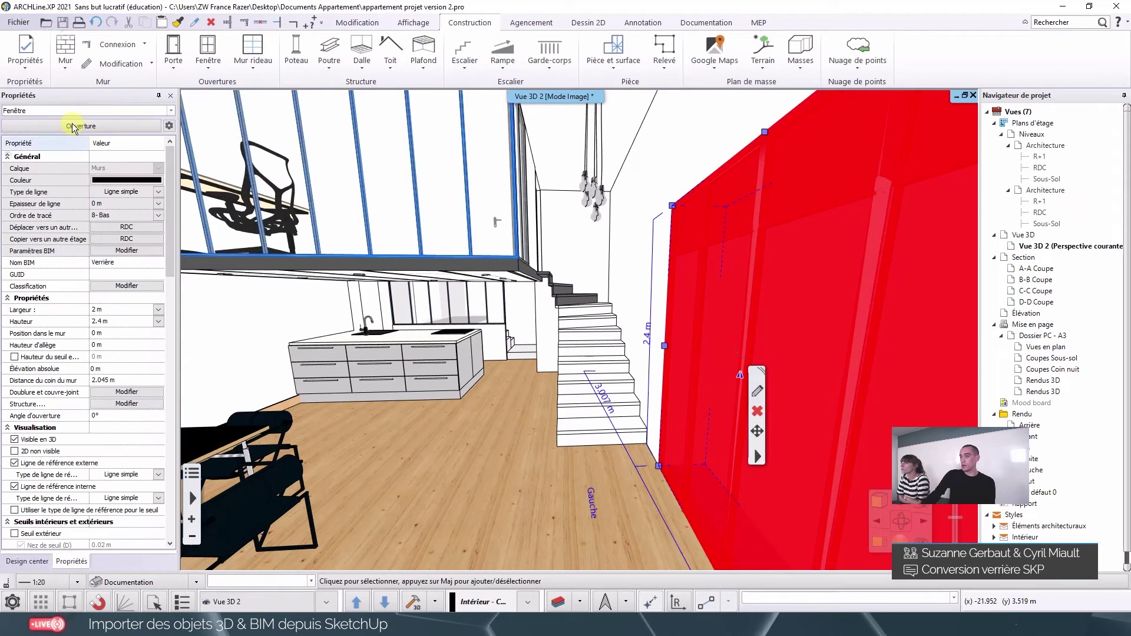
{"action": "left_click", "coordinate": [81, 125]}
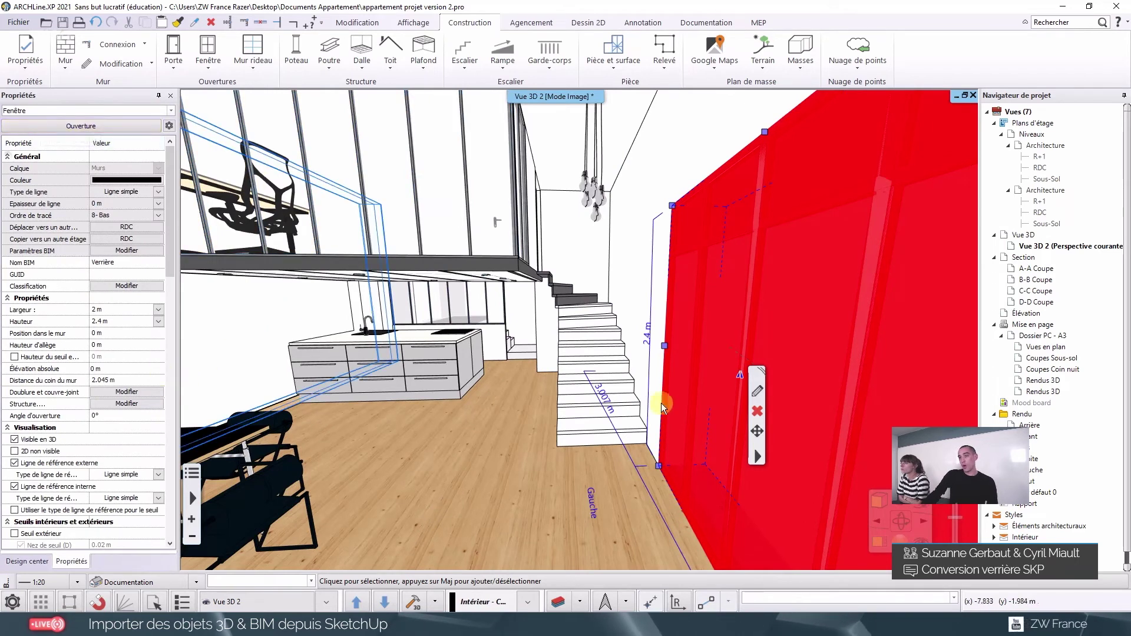
{"action": "left_click", "coordinate": [758, 392]}
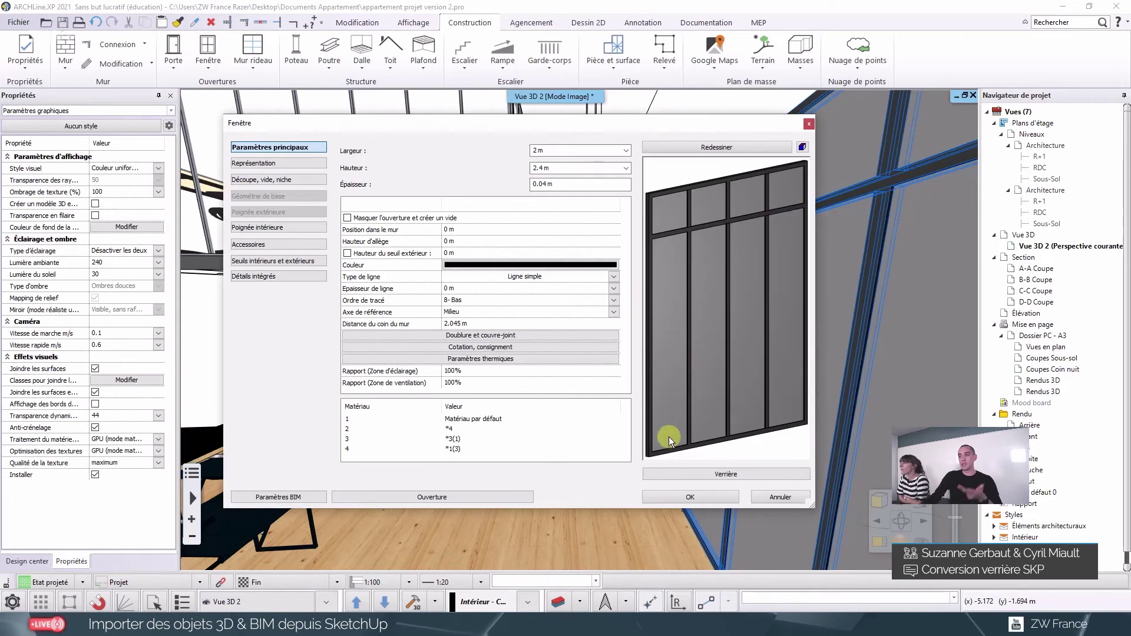
{"action": "left_click", "coordinate": [781, 474]}
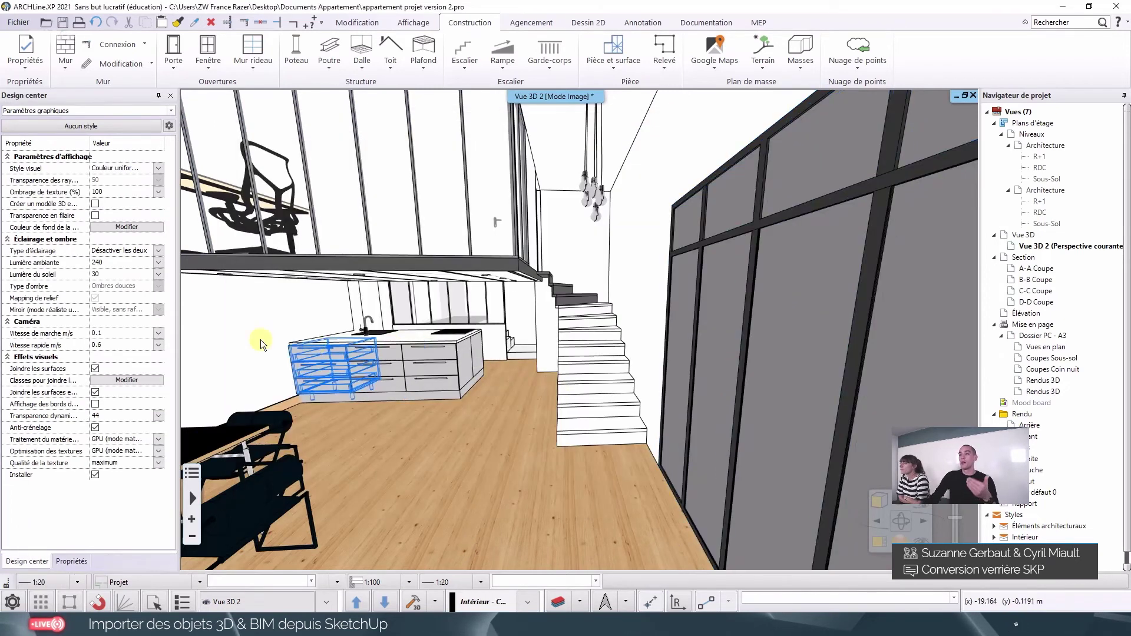
Step: Paint the Blue glass 02 material from VERRE, MIROIR > Verre onto the verrière's panes
{"action": "left_click", "coordinate": [7, 137]}
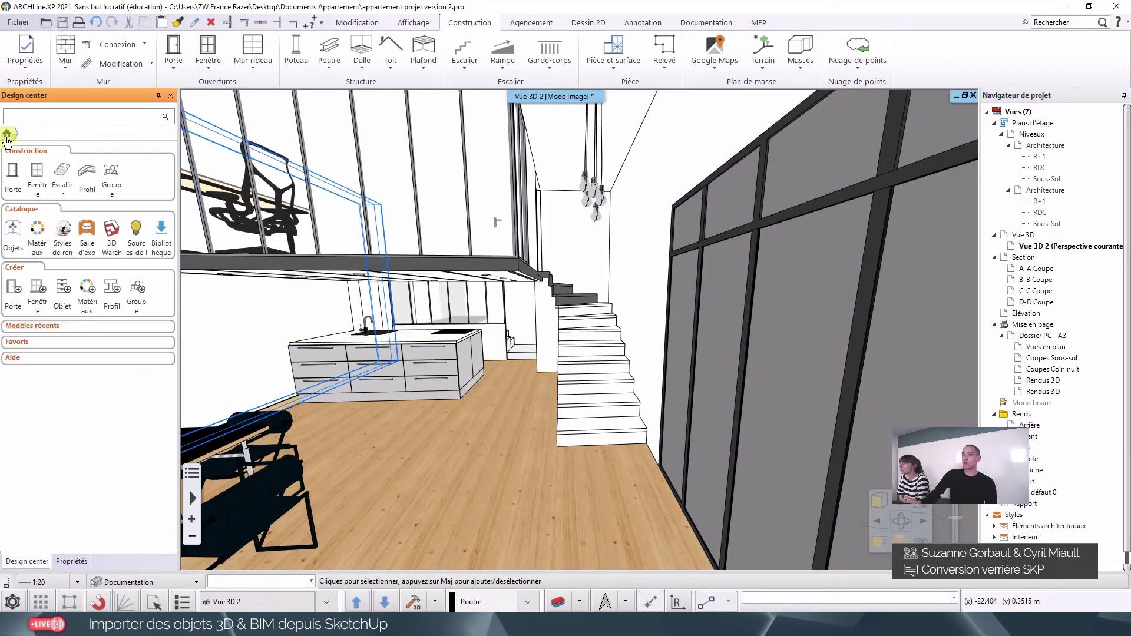
{"action": "left_click", "coordinate": [36, 247]}
{"action": "left_click", "coordinate": [47, 446]}
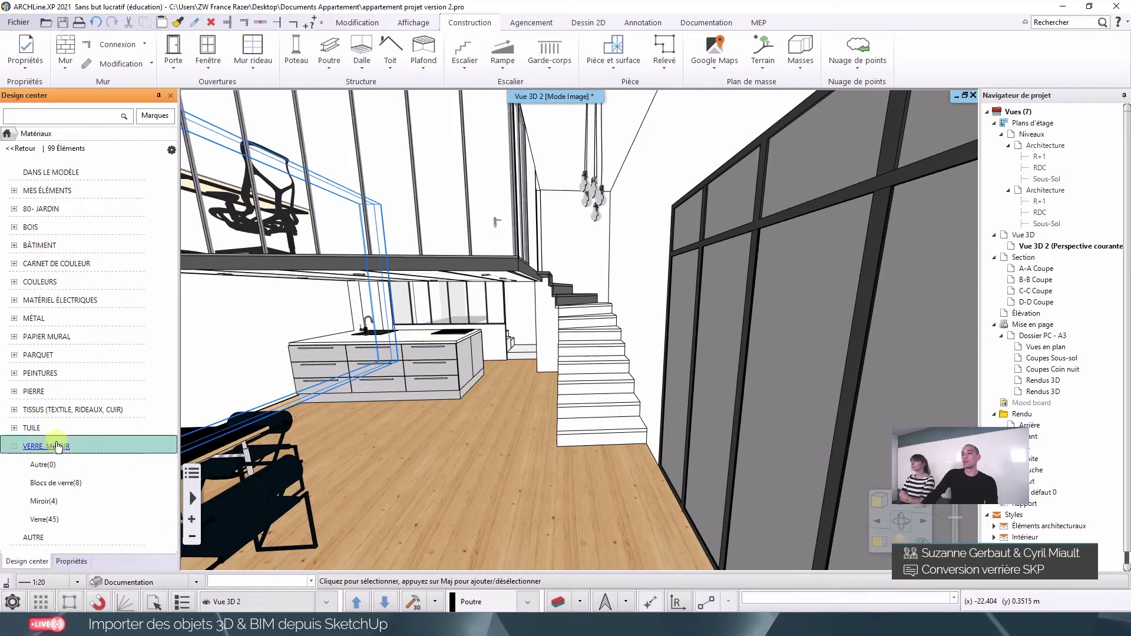
{"action": "left_click", "coordinate": [57, 520]}
{"action": "left_click_drag", "start_coordinate": [33, 280], "coordinate": [773, 408]}
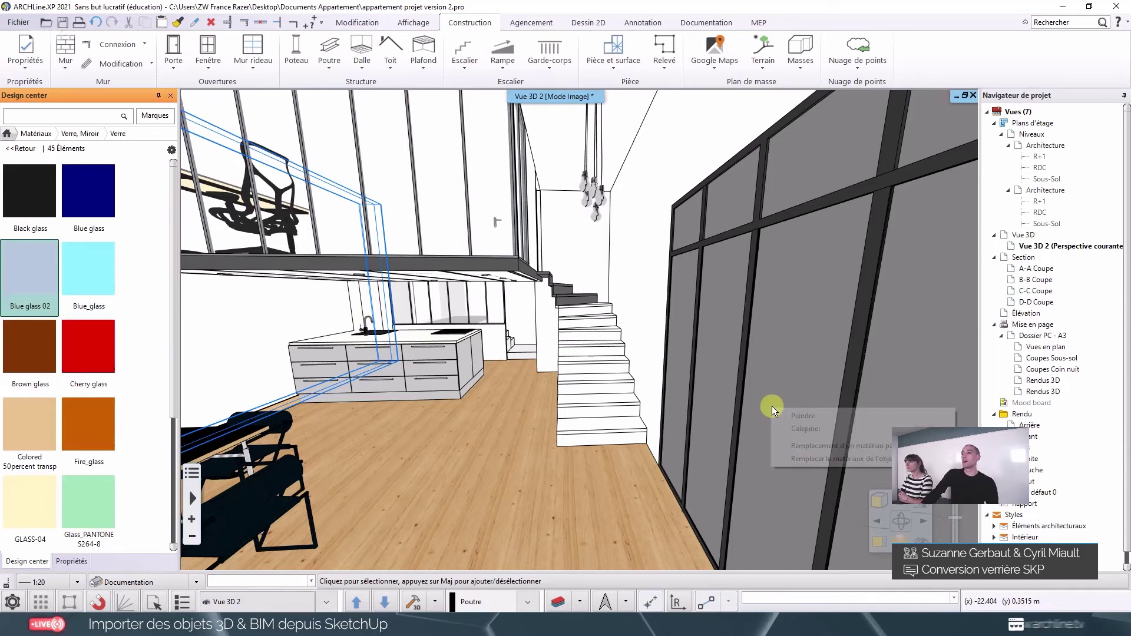
{"action": "left_click", "coordinate": [806, 458]}
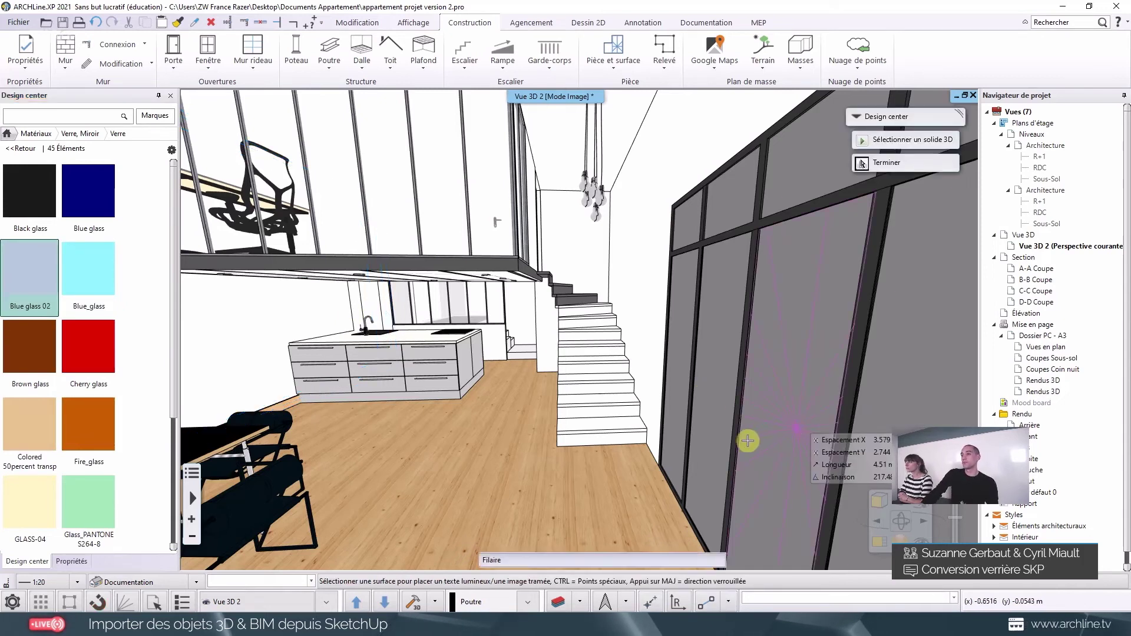
{"action": "left_click", "coordinate": [748, 440]}
{"action": "scroll", "coordinate": [630, 481], "scroll_direction": "up", "scroll_amount": 3}
{"action": "scroll", "coordinate": [630, 481], "scroll_direction": "up", "scroll_amount": 2}
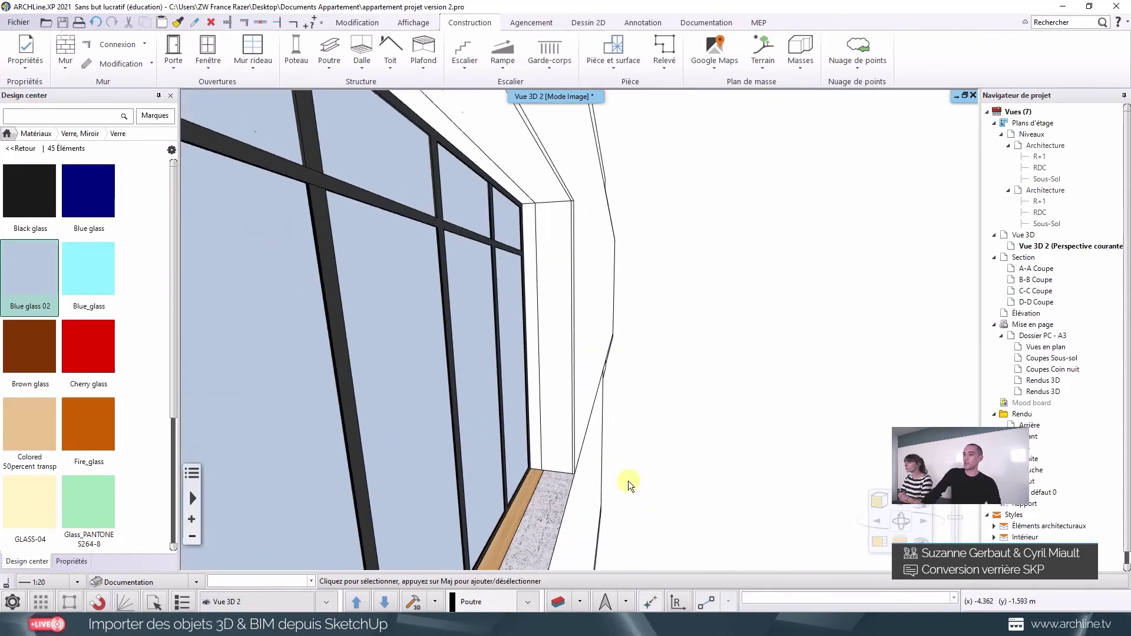
{"action": "scroll", "coordinate": [628, 480], "scroll_direction": "down", "scroll_amount": 5}
{"action": "mouse_move", "coordinate": [659, 479]}
{"action": "middle_mouse_down"}
{"action": "mouse_move", "coordinate": [557, 461]}
{"action": "mouse_move", "coordinate": [645, 446]}
{"action": "mouse_move", "coordinate": [550, 472]}
{"action": "mouse_move", "coordinate": [718, 445]}
{"action": "mouse_move", "coordinate": [709, 422]}
{"action": "mouse_move", "coordinate": [645, 437]}
{"action": "mouse_move", "coordinate": [571, 420]}
{"action": "middle_mouse_up"}
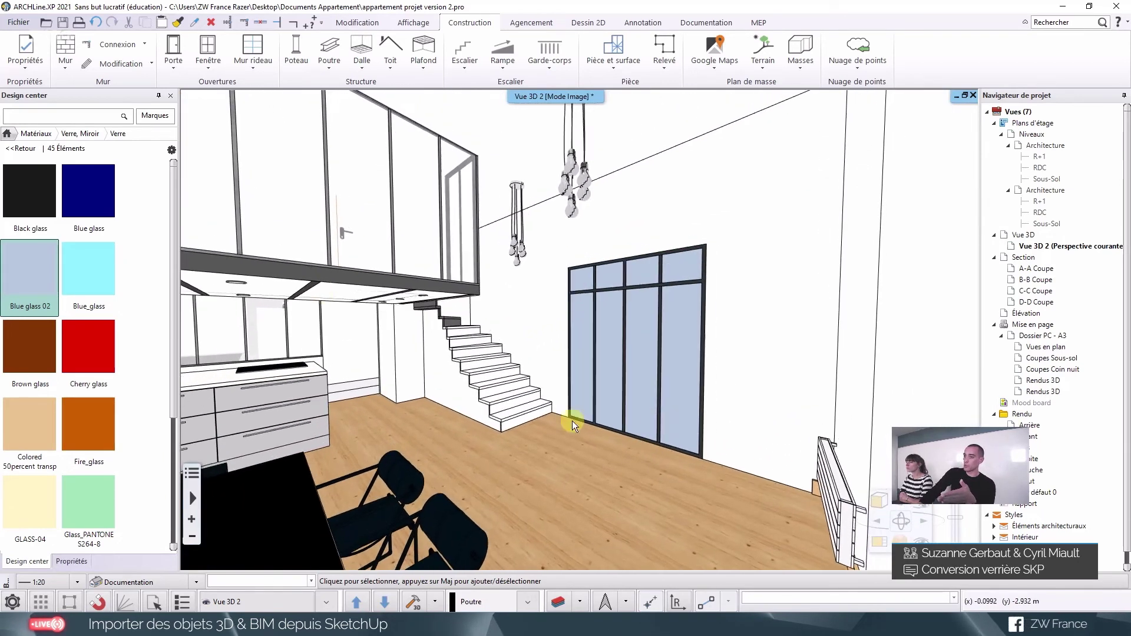
Step: Undo the last two edits to remove the glazed wall, then view saved Vue 3D_4 and Vue 3D_0
{"action": "left_click", "coordinate": [8, 134]}
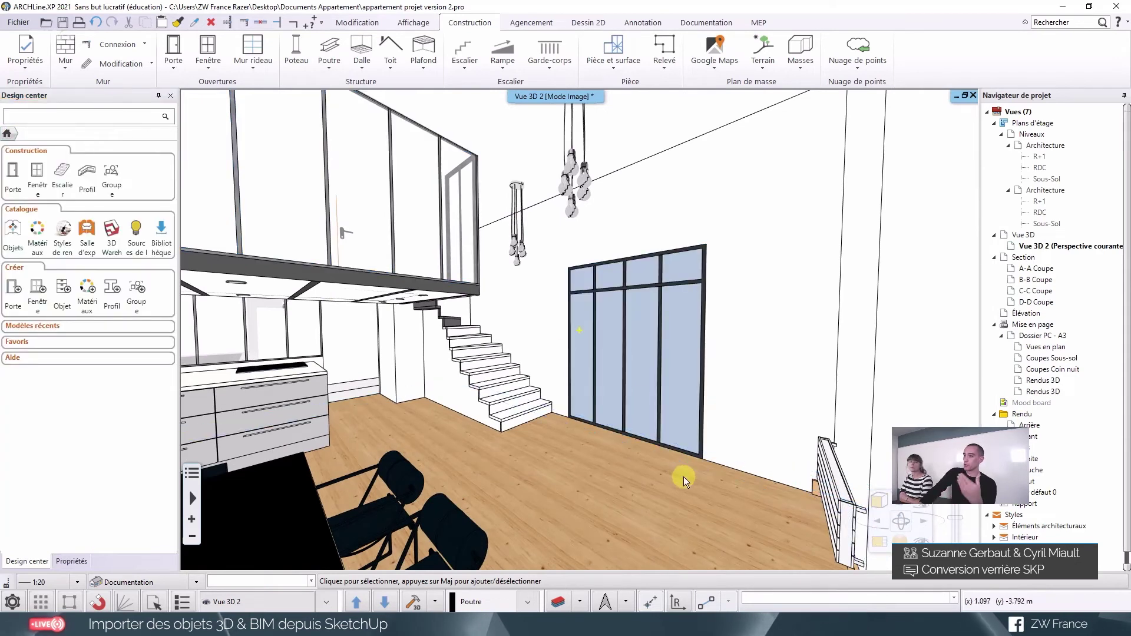
{"action": "key", "text": "ctrl+z"}
{"action": "key", "text": "ctrl+z"}
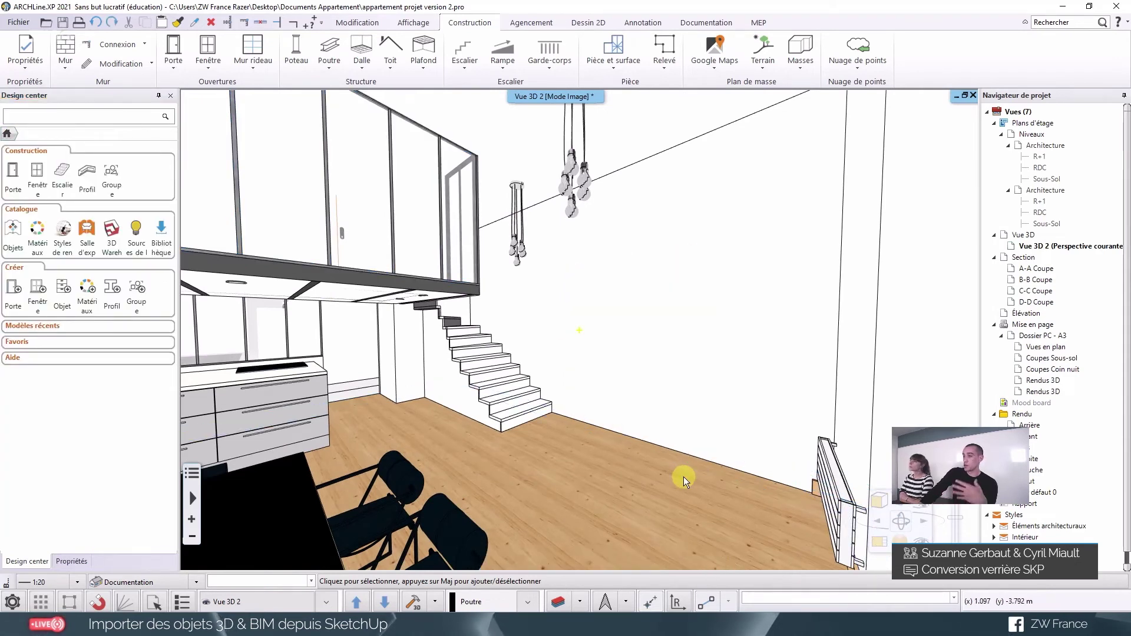
{"action": "key", "text": "ctrl+z"}
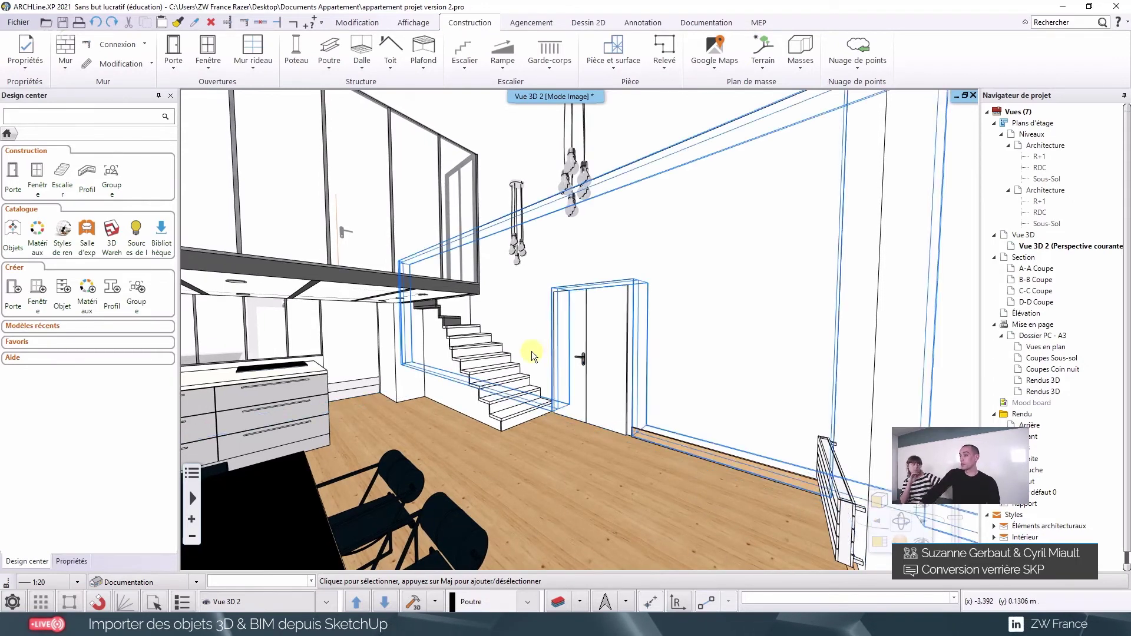
{"action": "left_click", "coordinate": [382, 603]}
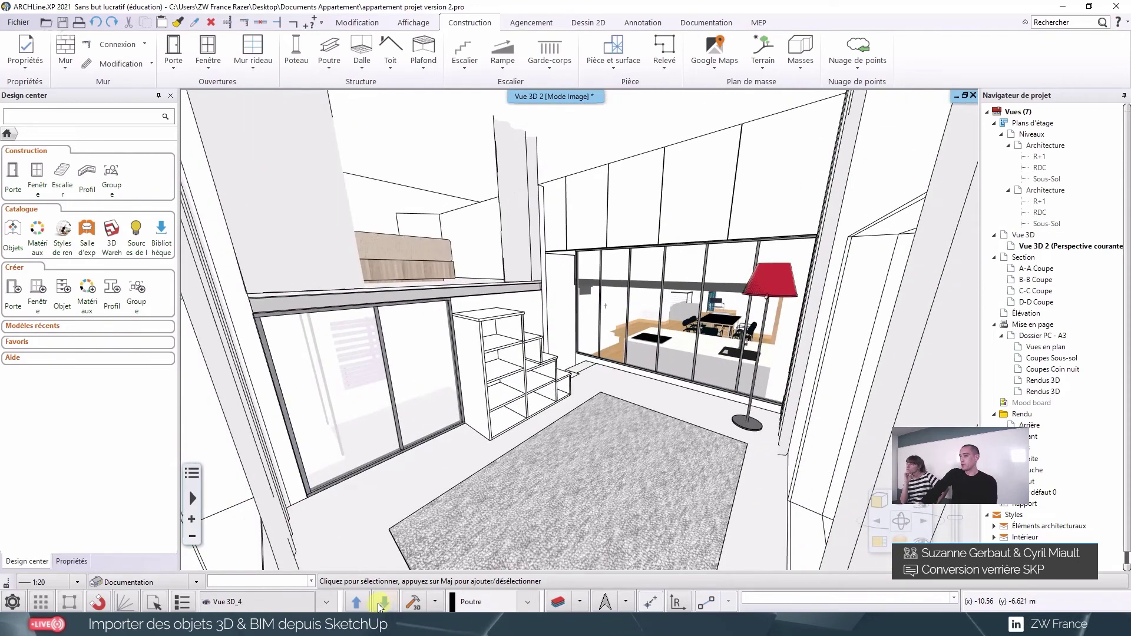
{"action": "left_click", "coordinate": [377, 603]}
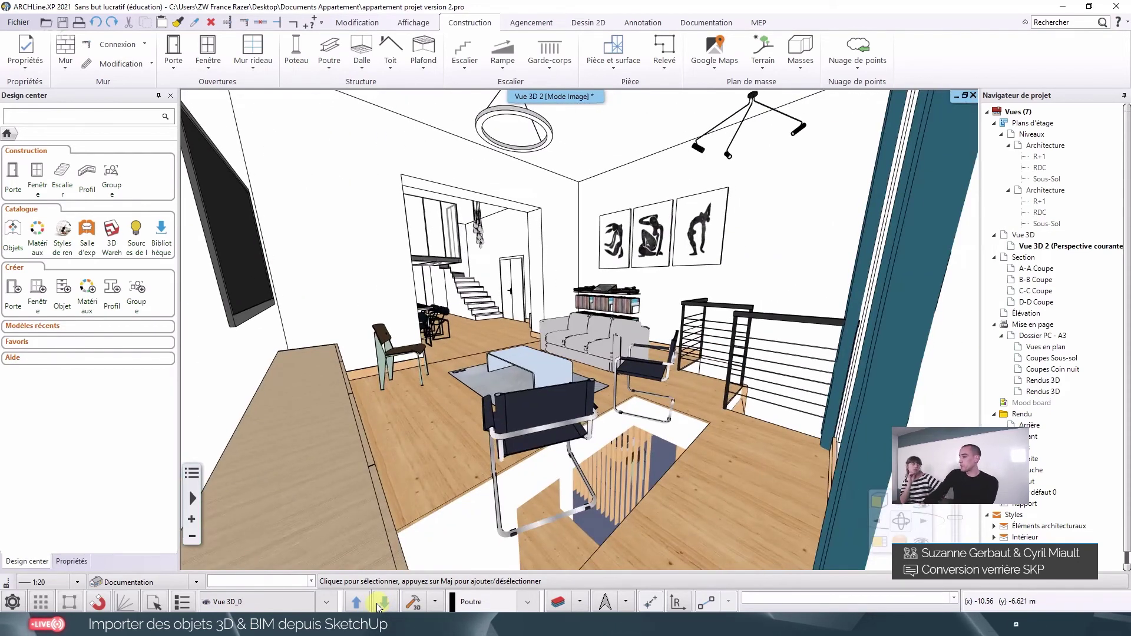
Step: Switch the 3D view to the saved viewpoint Vue 3D_00
{"action": "left_click", "coordinate": [376, 603]}
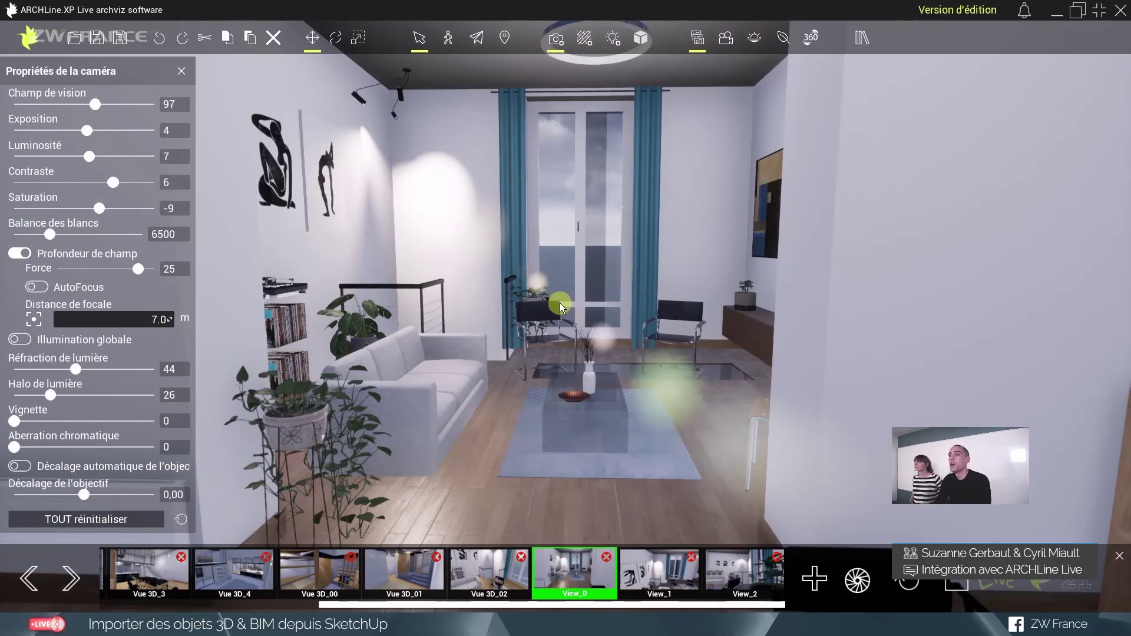
Step: Move to saved view View_2, aim at the ceiling spotlights, and set Halo de lumière to 2
{"action": "left_click_drag", "start_coordinate": [560, 303], "coordinate": [554, 241]}
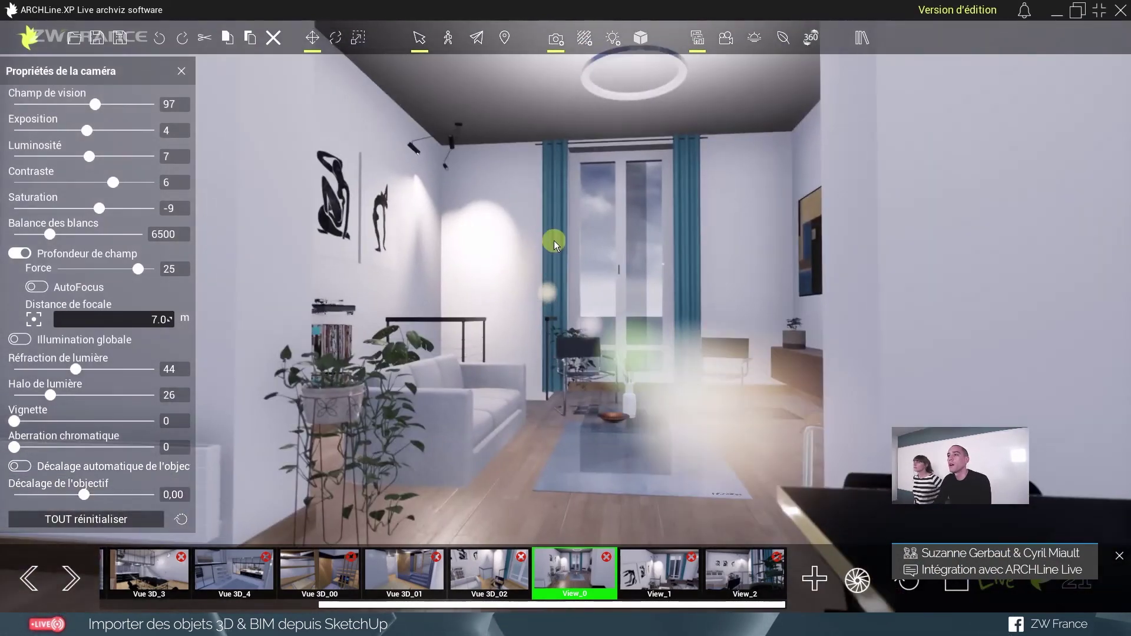
{"action": "left_click", "coordinate": [648, 567]}
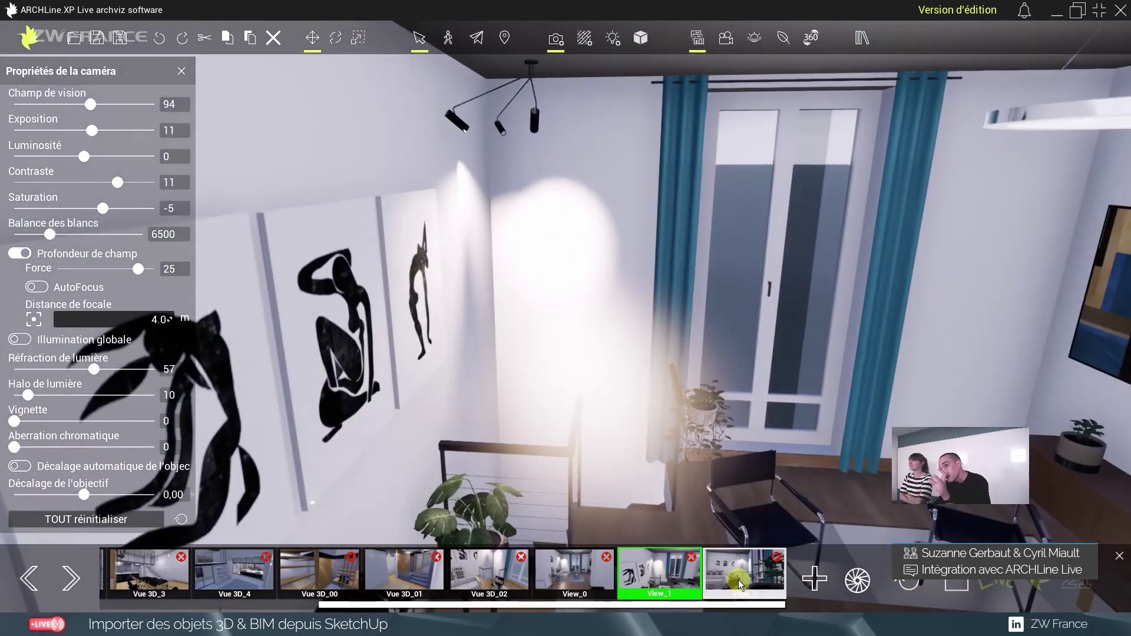
{"action": "left_click", "coordinate": [737, 579]}
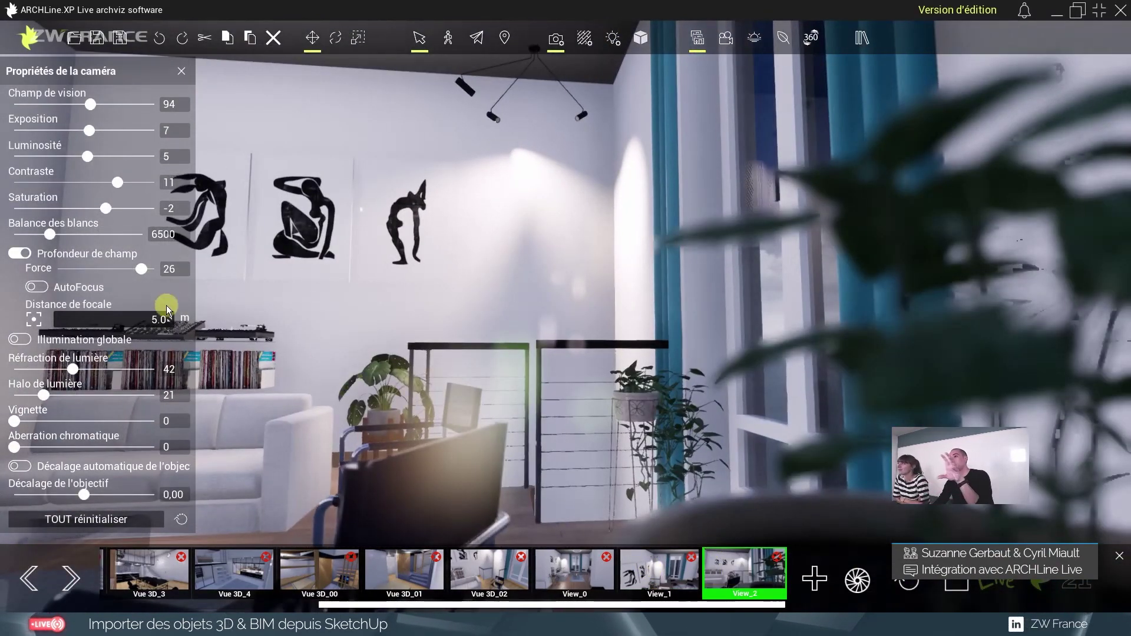
{"action": "mouse_move", "coordinate": [44, 397]}
{"action": "left_mouse_down"}
{"action": "mouse_move", "coordinate": [18, 406]}
{"action": "mouse_move", "coordinate": [35, 397]}
{"action": "left_mouse_up"}
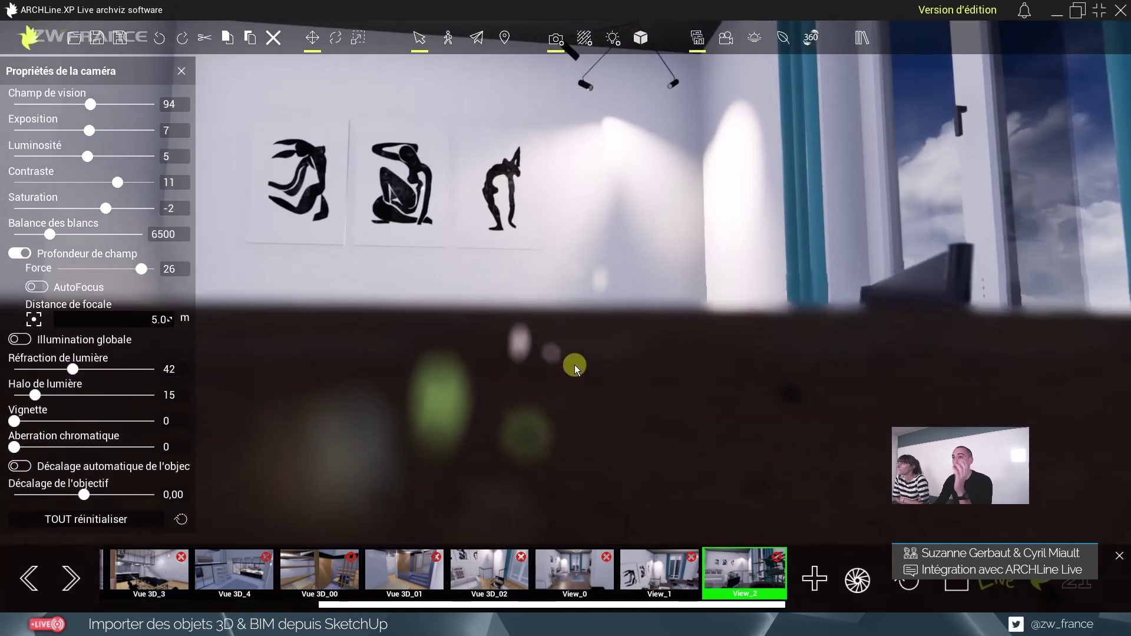
{"action": "mouse_move", "coordinate": [488, 386]}
{"action": "left_mouse_down"}
{"action": "mouse_move", "coordinate": [570, 384]}
{"action": "mouse_move", "coordinate": [596, 355]}
{"action": "mouse_move", "coordinate": [612, 408]}
{"action": "mouse_move", "coordinate": [634, 380]}
{"action": "mouse_move", "coordinate": [646, 431]}
{"action": "mouse_move", "coordinate": [716, 475]}
{"action": "mouse_move", "coordinate": [673, 348]}
{"action": "mouse_move", "coordinate": [645, 338]}
{"action": "mouse_move", "coordinate": [697, 347]}
{"action": "left_mouse_up"}
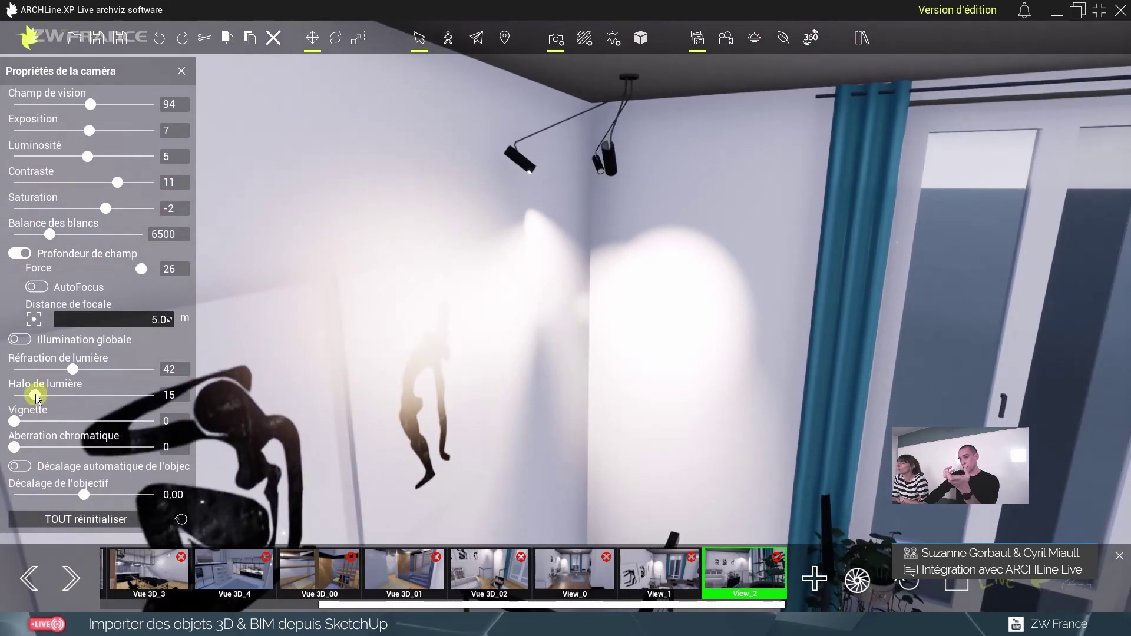
{"action": "left_click_drag", "start_coordinate": [35, 394], "coordinate": [16, 394]}
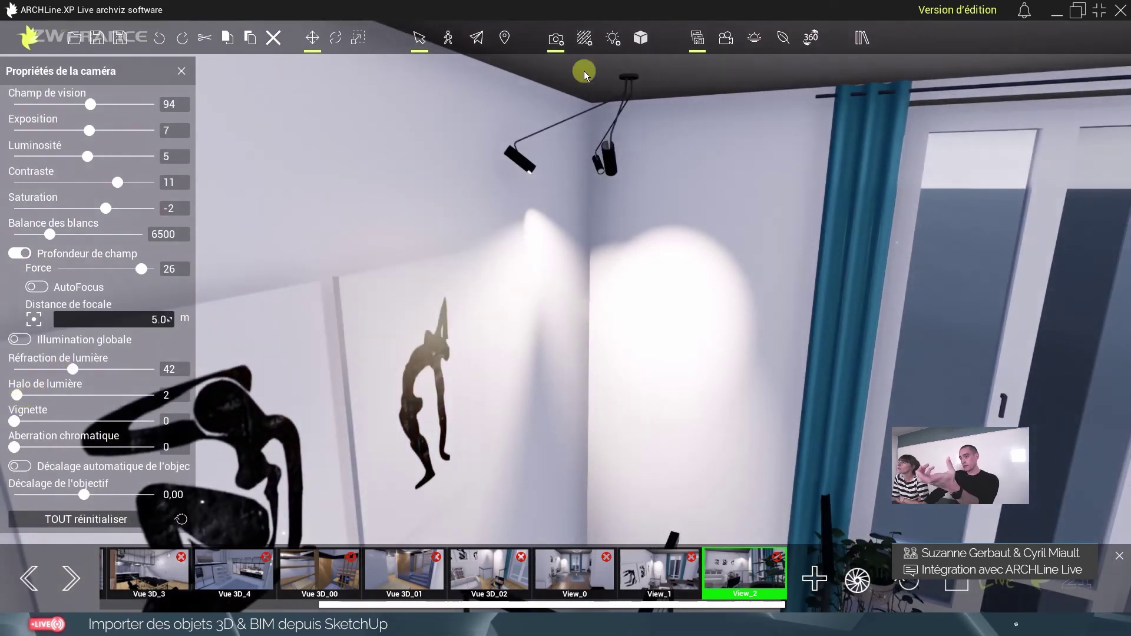
Step: Lower the first ceiling spotlight's Intensité, then select the second spotlight
{"action": "left_click", "coordinate": [616, 36]}
{"action": "left_click_drag", "start_coordinate": [616, 182], "coordinate": [616, 200]}
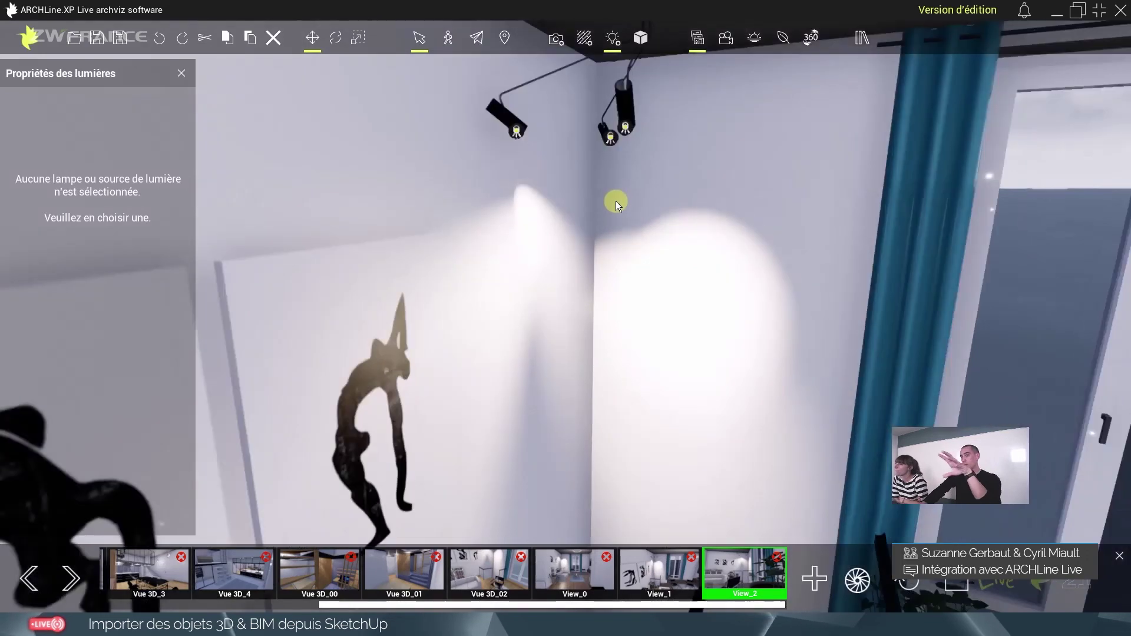
{"action": "left_click", "coordinate": [625, 129]}
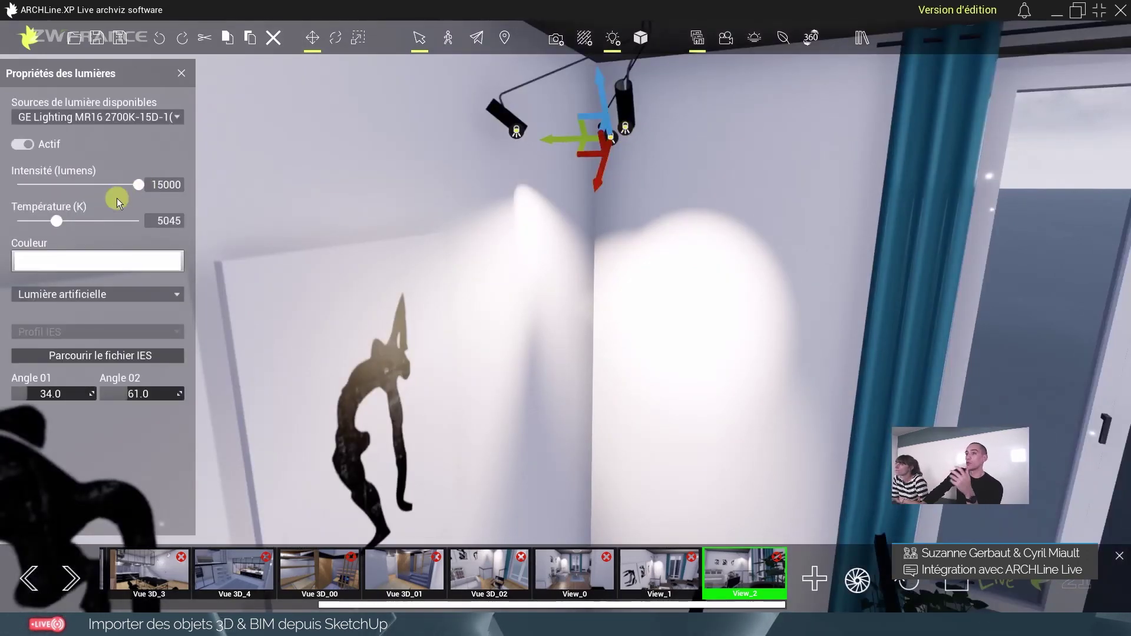
{"action": "mouse_move", "coordinate": [123, 187]}
{"action": "left_mouse_down"}
{"action": "mouse_move", "coordinate": [60, 194]}
{"action": "mouse_move", "coordinate": [143, 182]}
{"action": "mouse_move", "coordinate": [25, 184]}
{"action": "mouse_move", "coordinate": [151, 182]}
{"action": "mouse_move", "coordinate": [26, 202]}
{"action": "mouse_move", "coordinate": [137, 199]}
{"action": "left_mouse_up"}
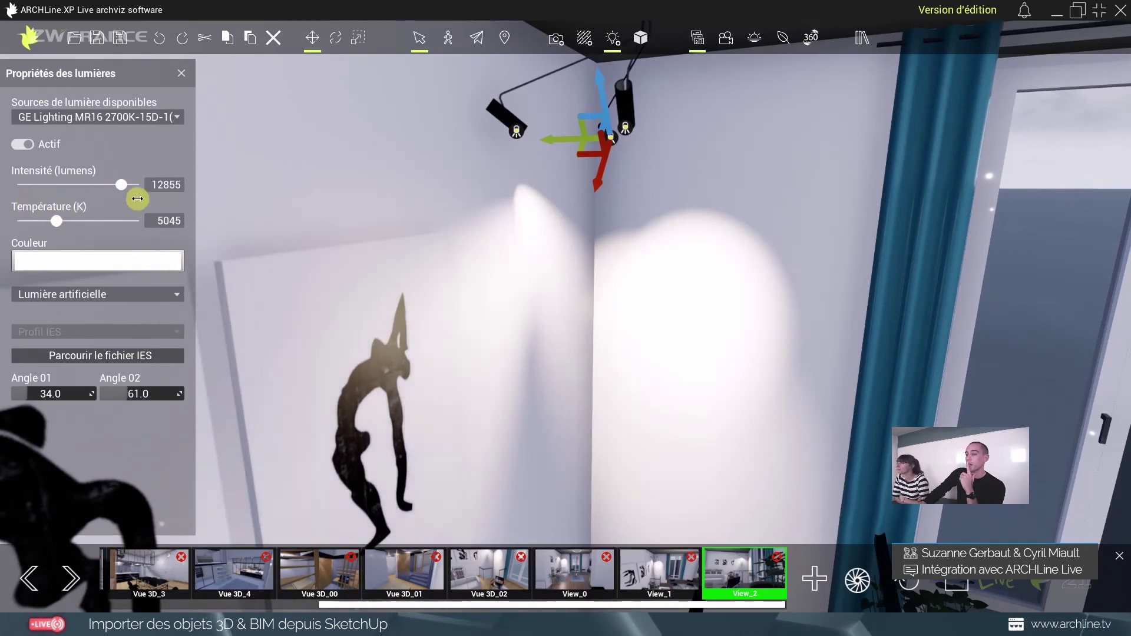
{"action": "left_click", "coordinate": [164, 119]}
{"action": "left_click", "coordinate": [139, 143]}
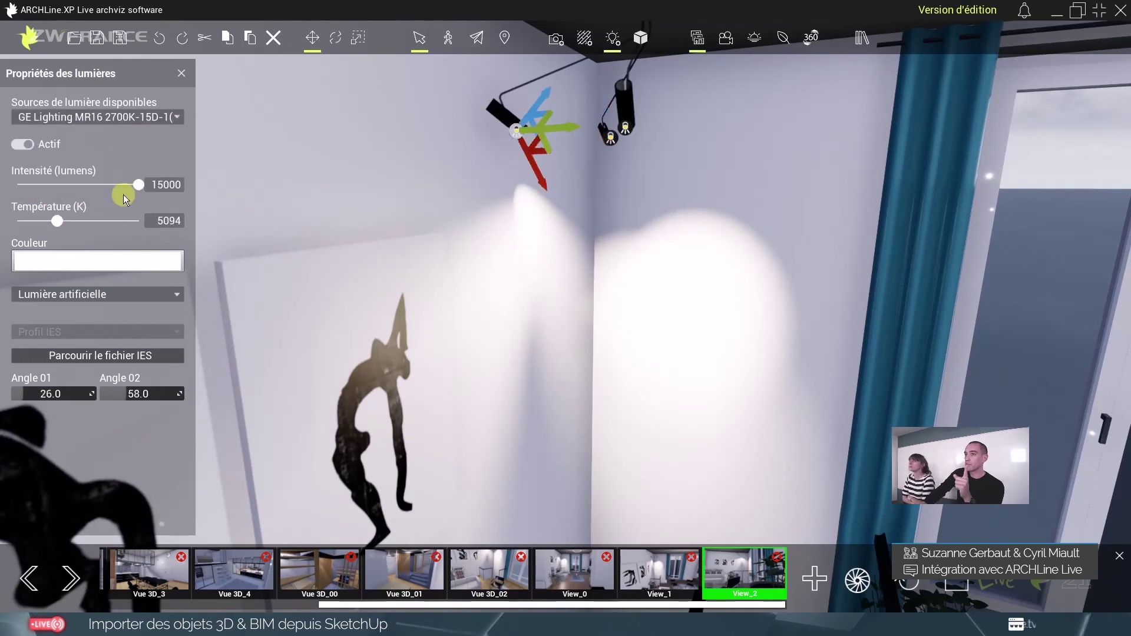
Step: Set the right-hand spotlight's Température to 7686 K without an IES profile, then show View_1
{"action": "left_click", "coordinate": [125, 122]}
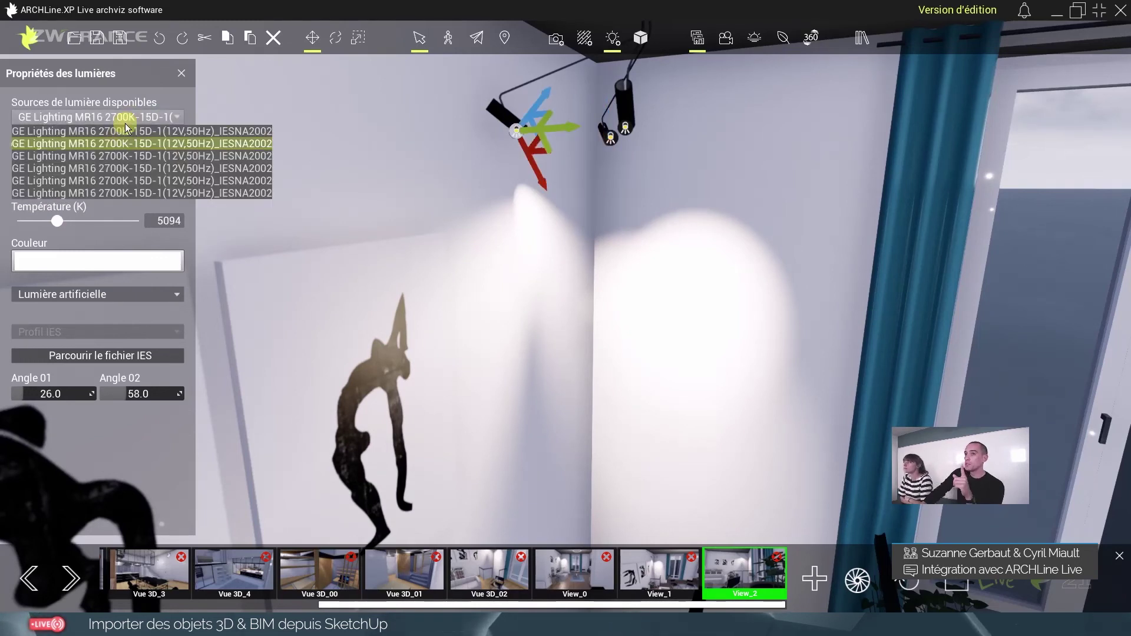
{"action": "left_click", "coordinate": [114, 159]}
{"action": "mouse_move", "coordinate": [139, 185]}
{"action": "left_mouse_down"}
{"action": "mouse_move", "coordinate": [20, 184]}
{"action": "mouse_move", "coordinate": [148, 197]}
{"action": "left_mouse_up"}
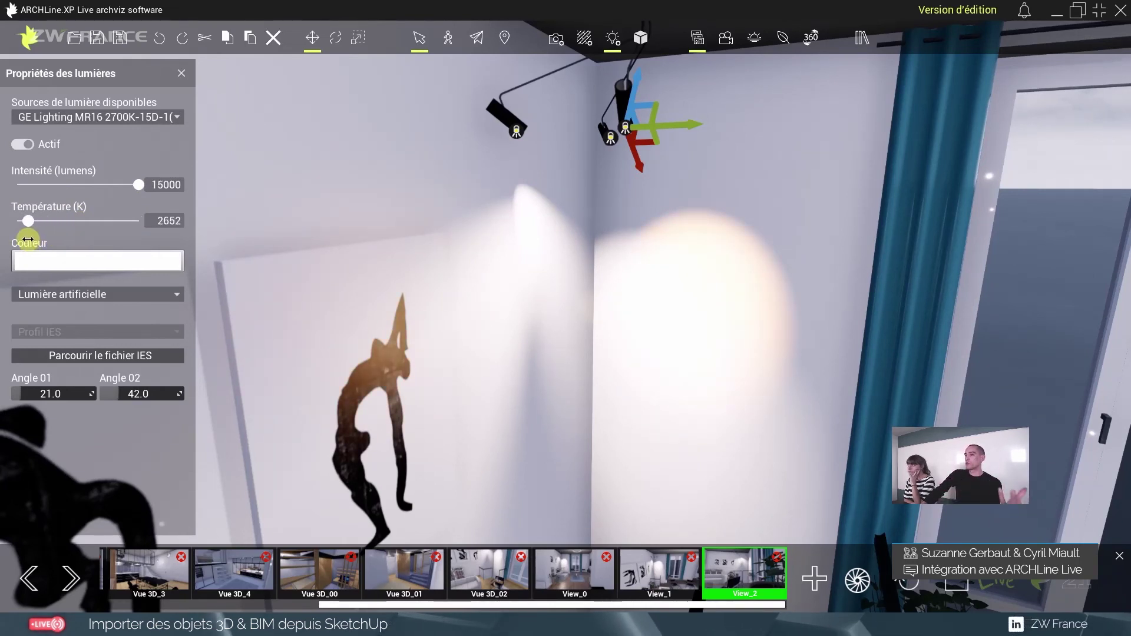
{"action": "left_click", "coordinate": [87, 235]}
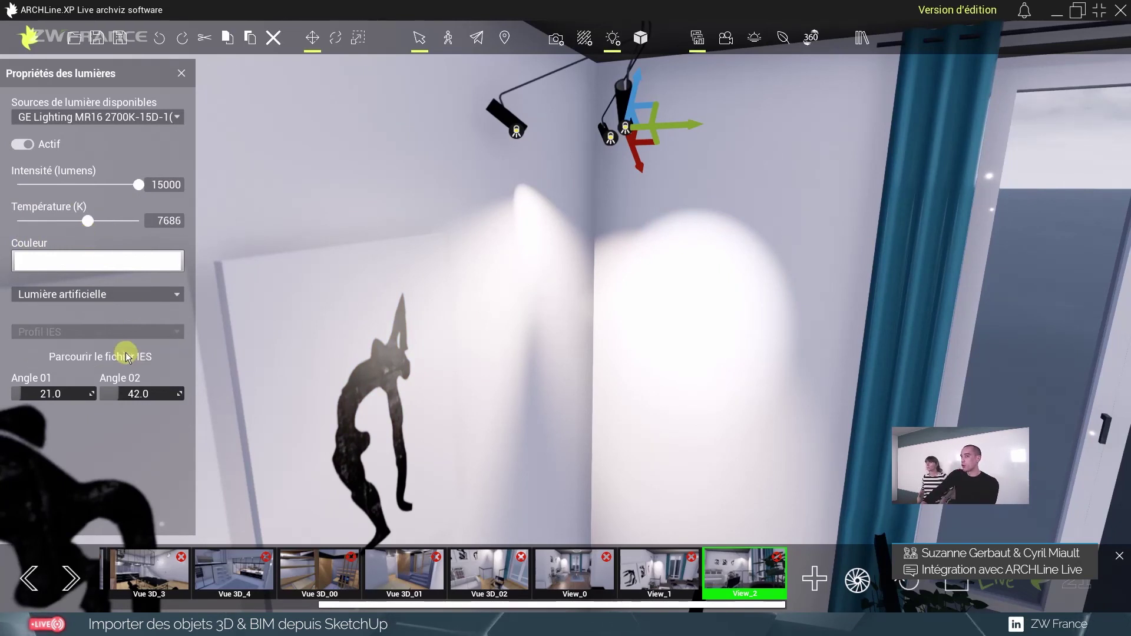
{"action": "left_click", "coordinate": [125, 353]}
{"action": "left_click", "coordinate": [533, 304]}
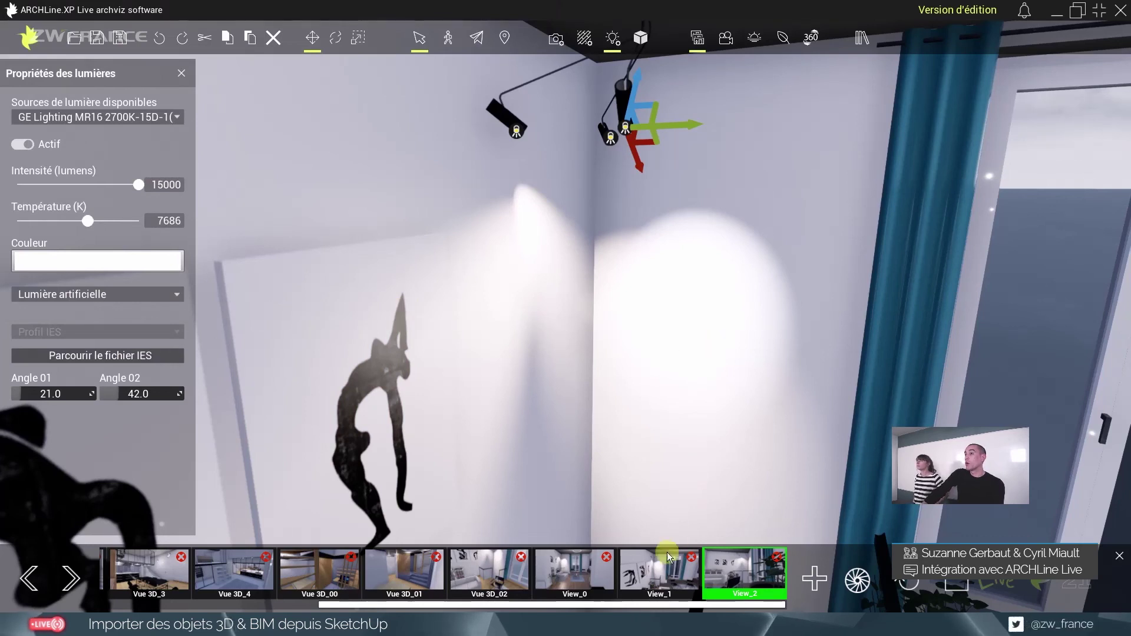
{"action": "left_click", "coordinate": [660, 568]}
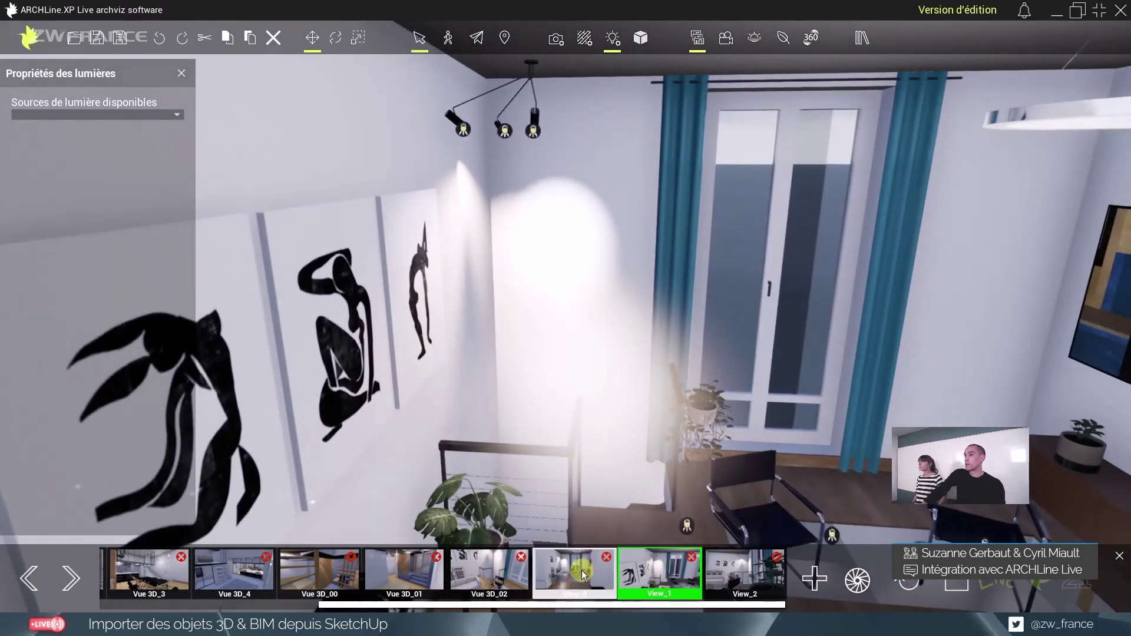
Step: Switch ARCHLine Live back to the saved View_0 living-room view with sofa and spotlights
{"action": "left_click", "coordinate": [582, 574]}
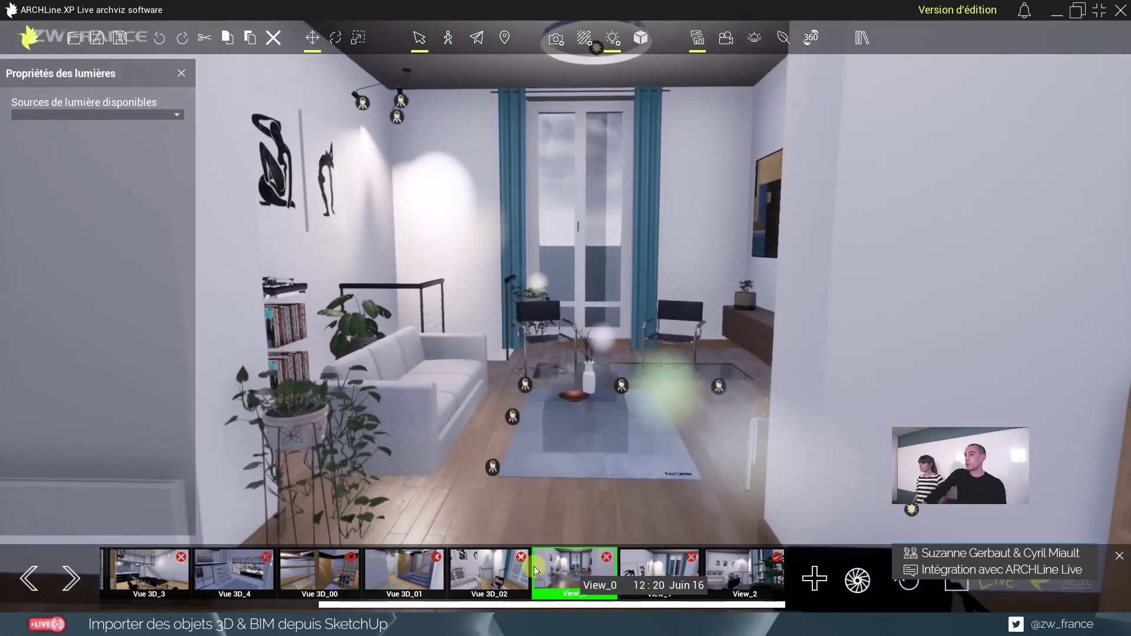